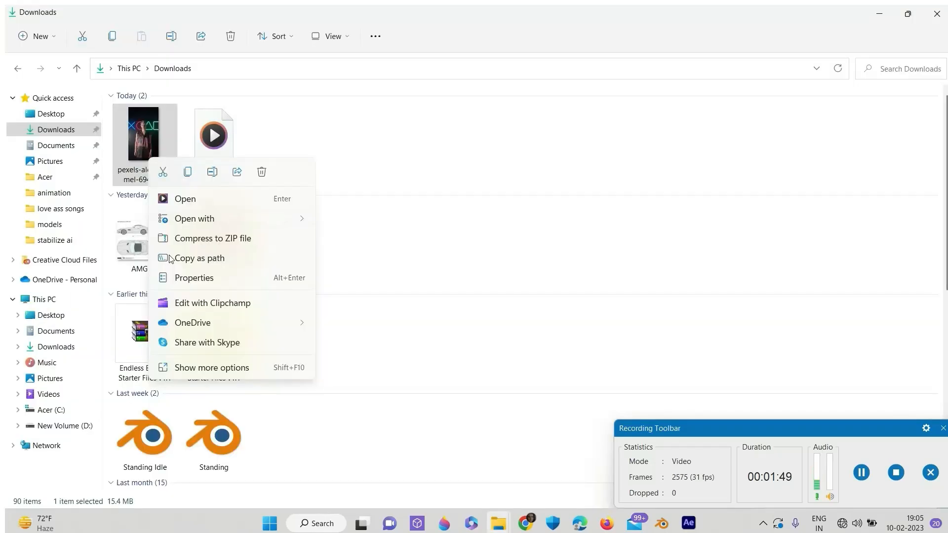
Check the frame width, frame height and frame rate in the Pexels video file's detailed properties
click(195, 278)
click(236, 188)
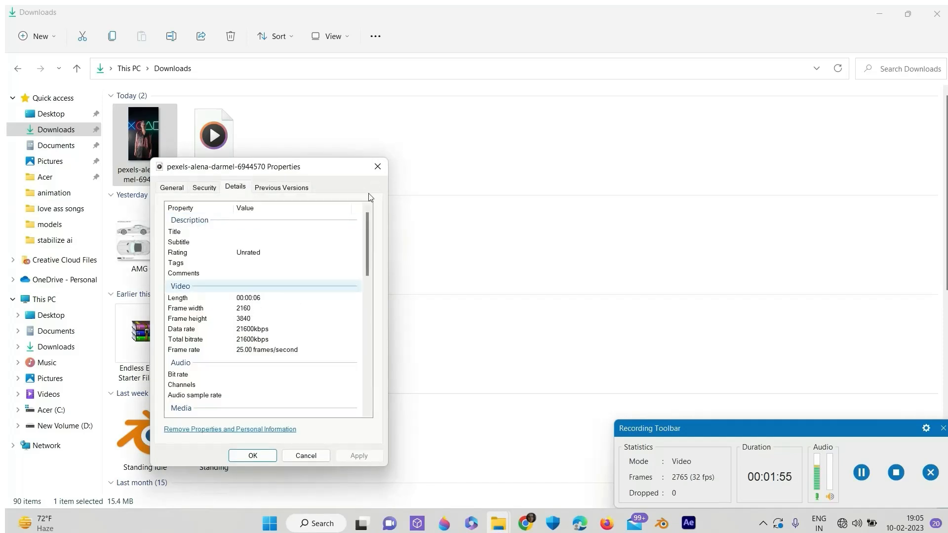
click(378, 169)
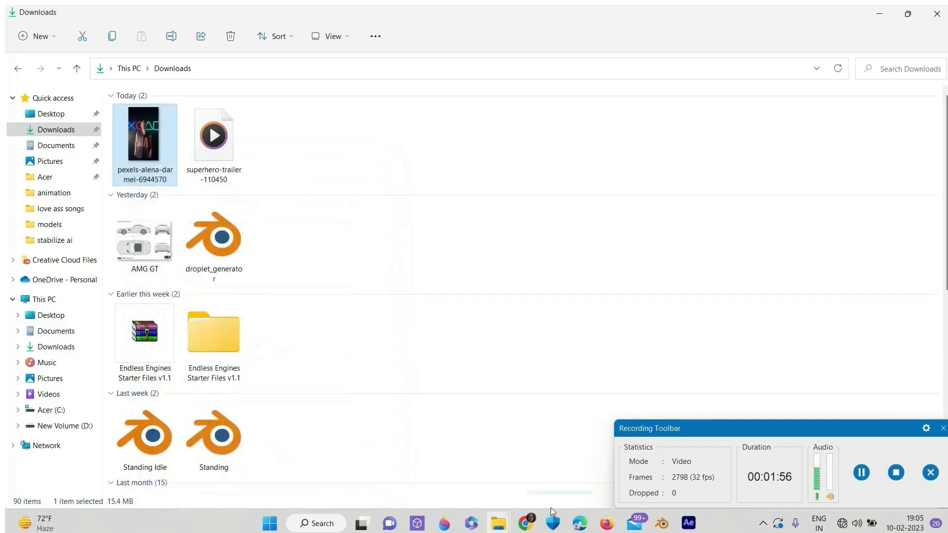
Switch to After Effects and create a new composition 2160 px wide and 3840 px high
click(689, 522)
click(420, 230)
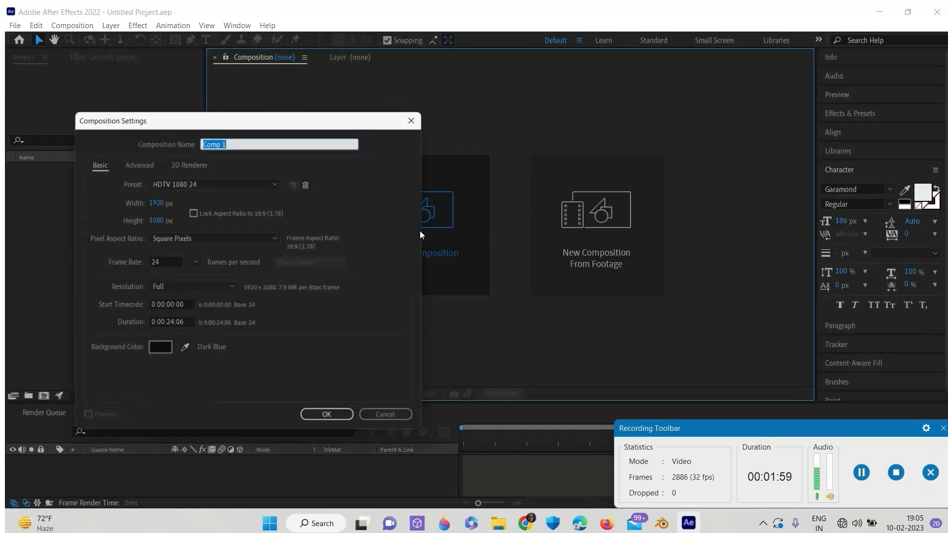
click(155, 200)
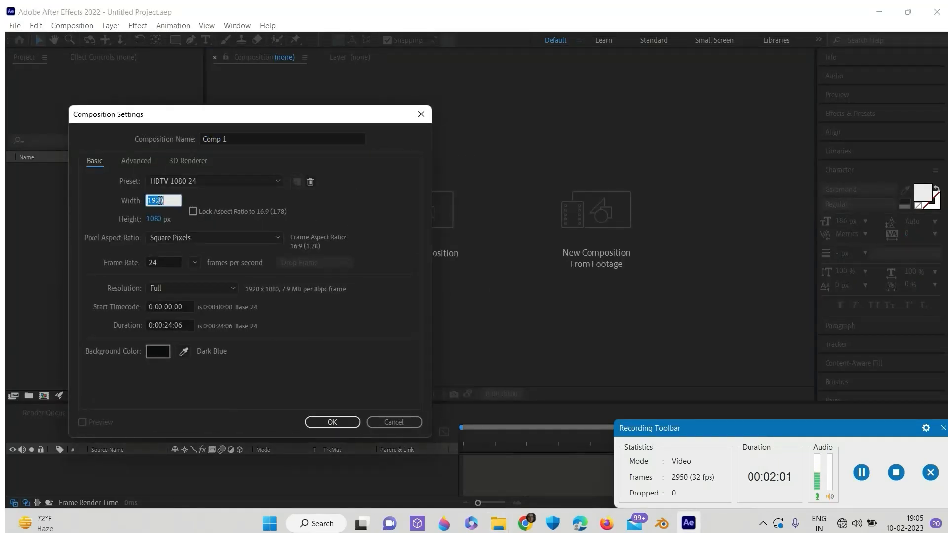
text(2160)
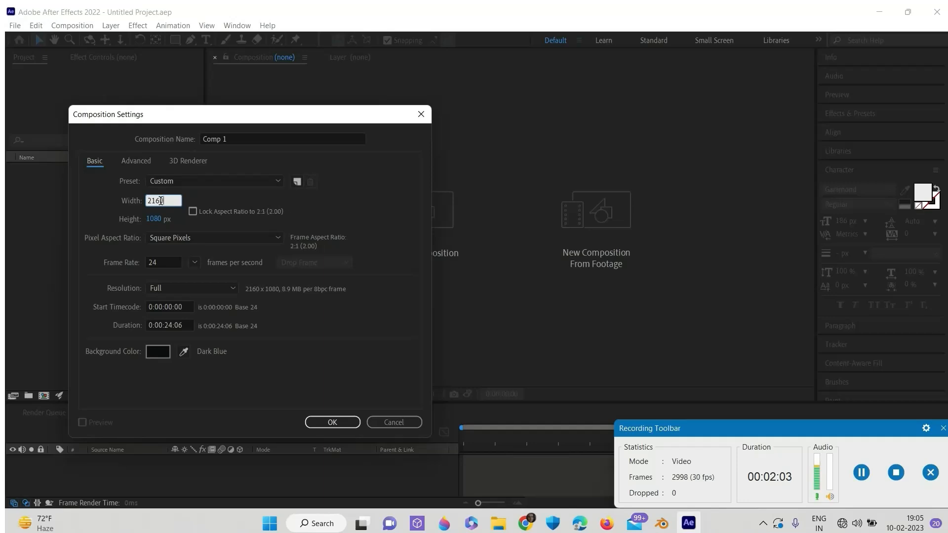
click(153, 219)
text(3840)
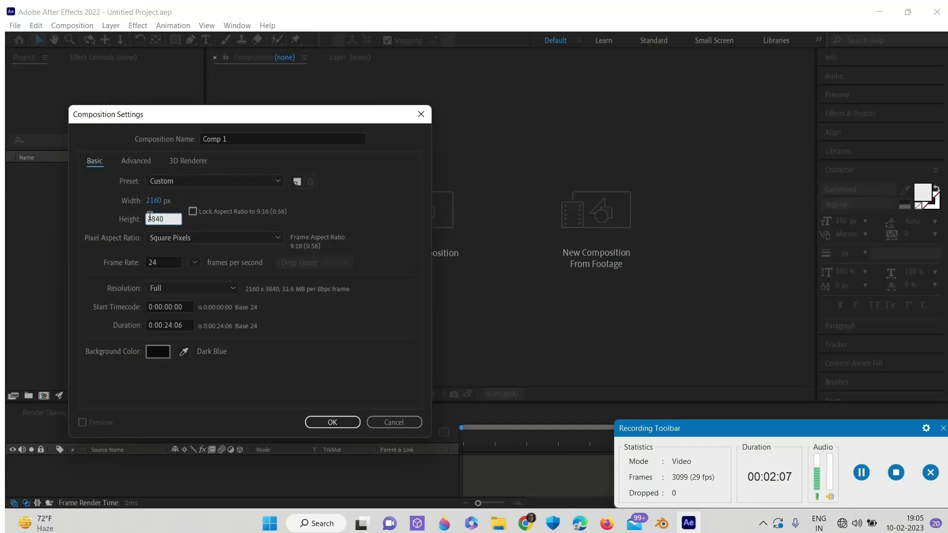
click(322, 422)
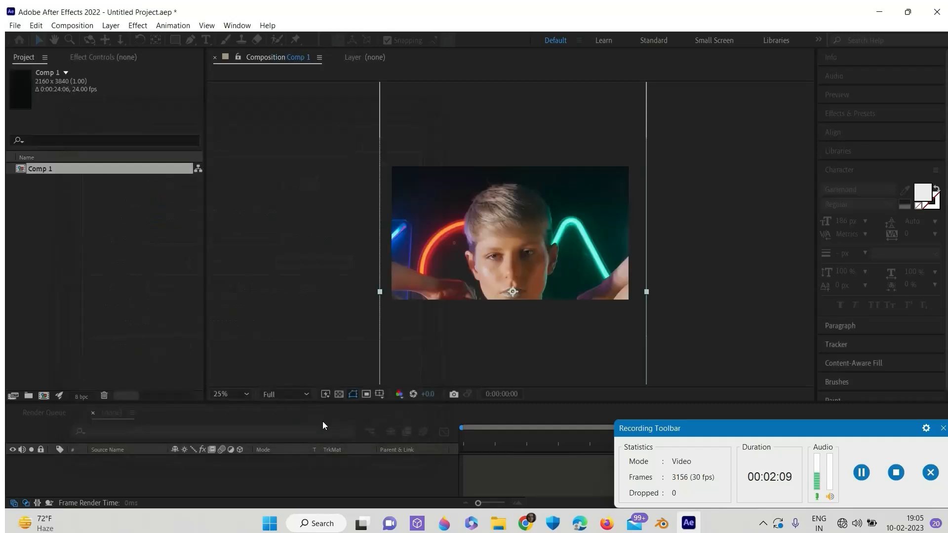
Import the Pexels MP4 clip from Downloads as footage and add it to Comp 1 as a layer
double_click(79, 206)
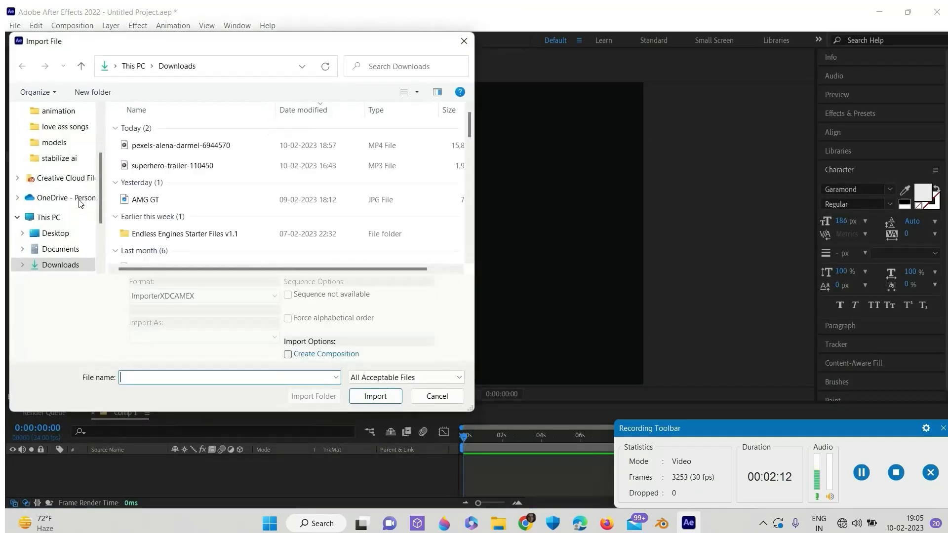
click(145, 147)
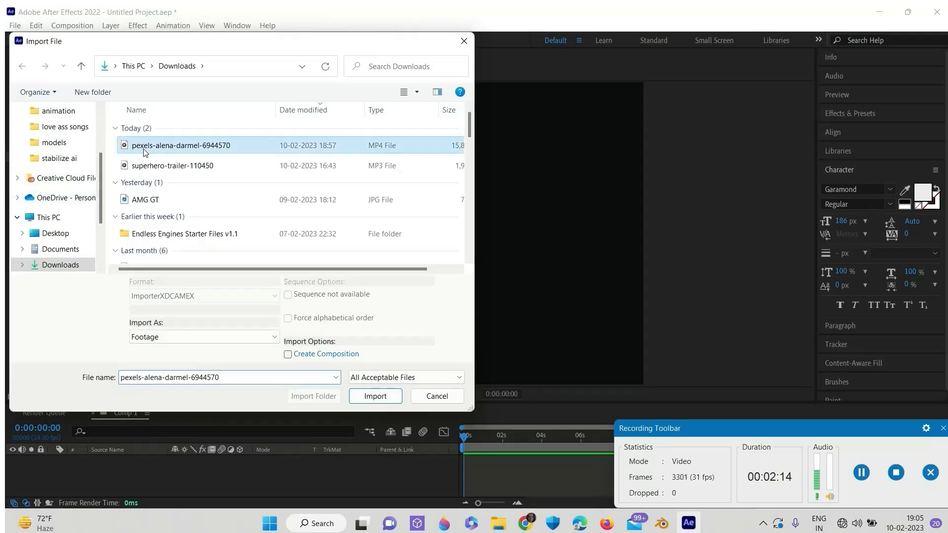
click(375, 396)
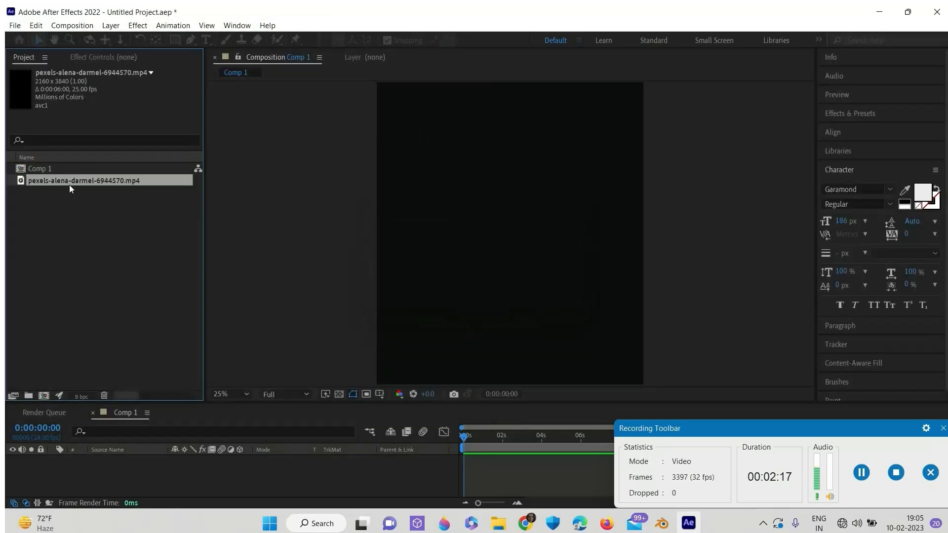
drag(31, 466, 30, 466)
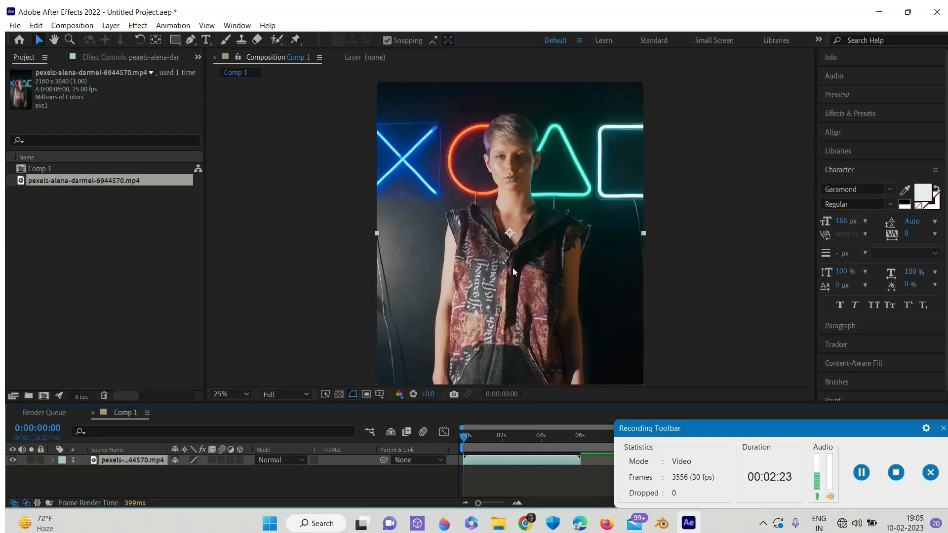
At 0:00:03:14, draw an elliptical mask around the face on the video layer
drag(745, 442, 123, 455)
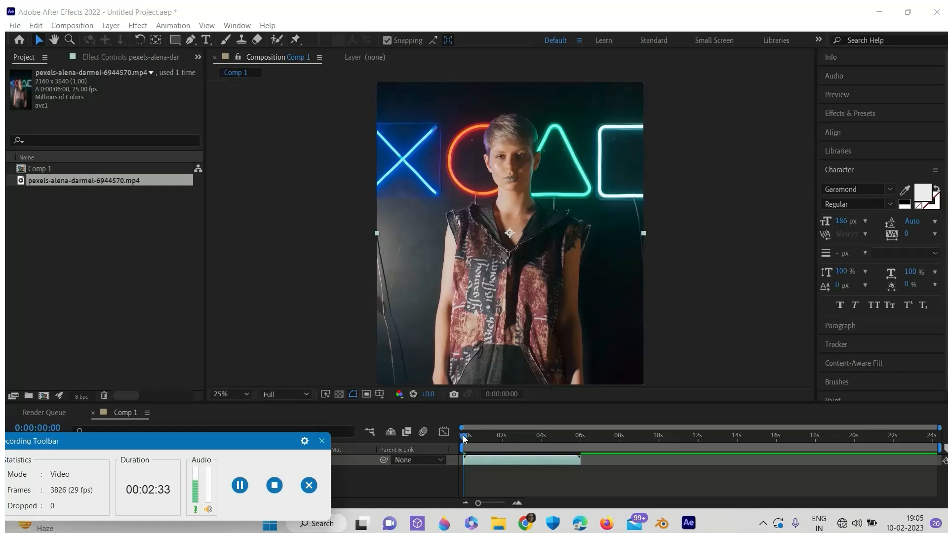
drag(464, 439, 534, 454)
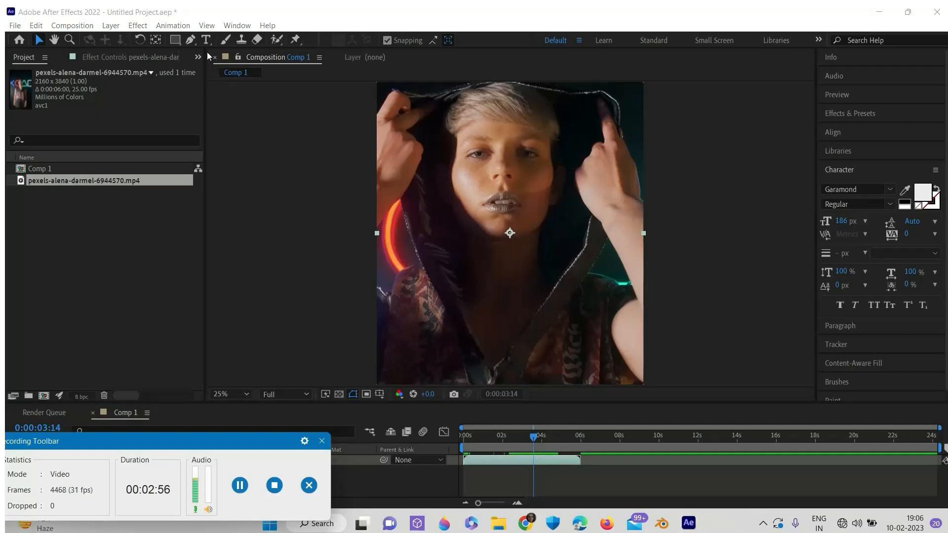
click(177, 39)
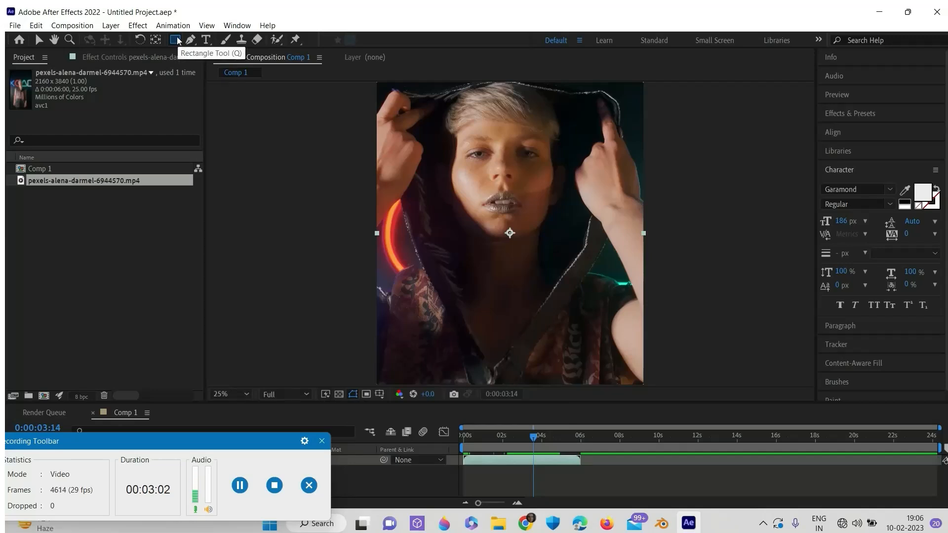
click(177, 39)
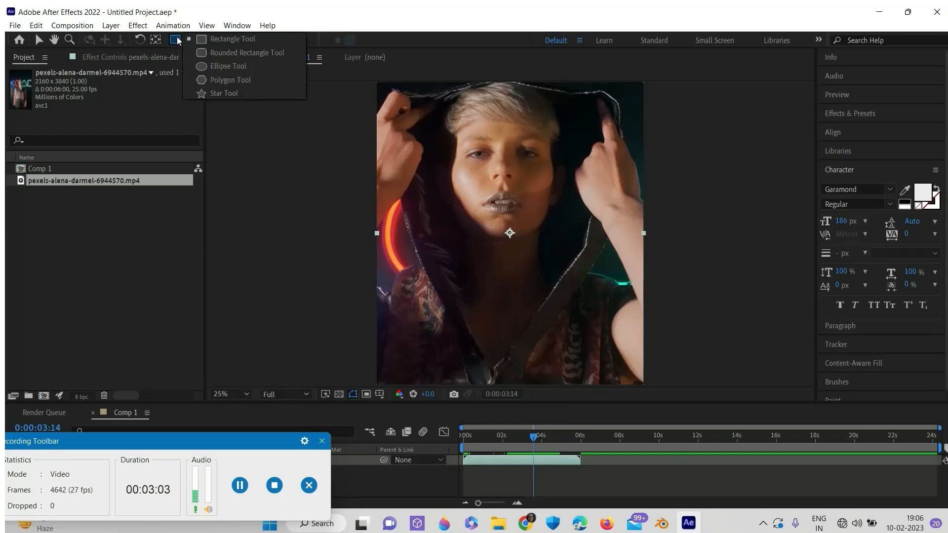
click(211, 66)
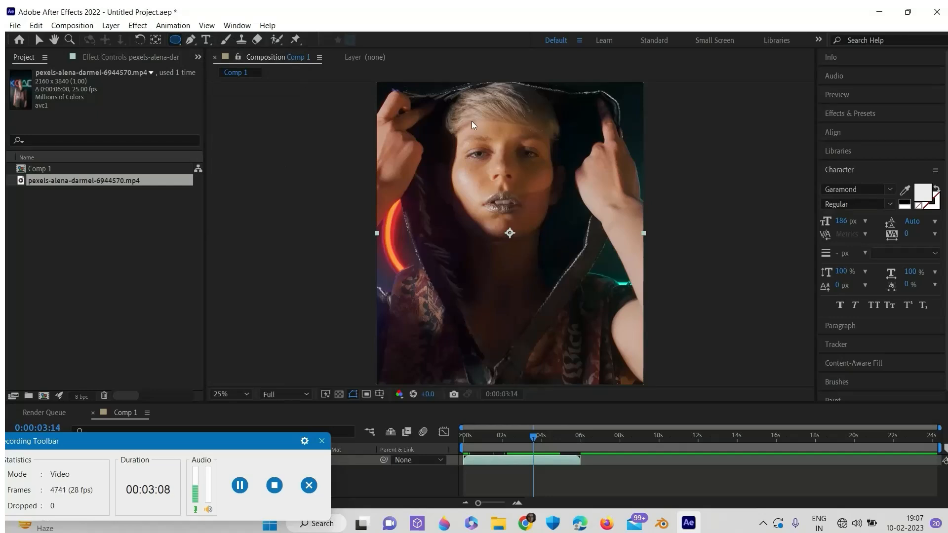
mouse_move(450, 99)
mouse_down()
mouse_move(555, 240)
mouse_move(564, 239)
mouse_up()
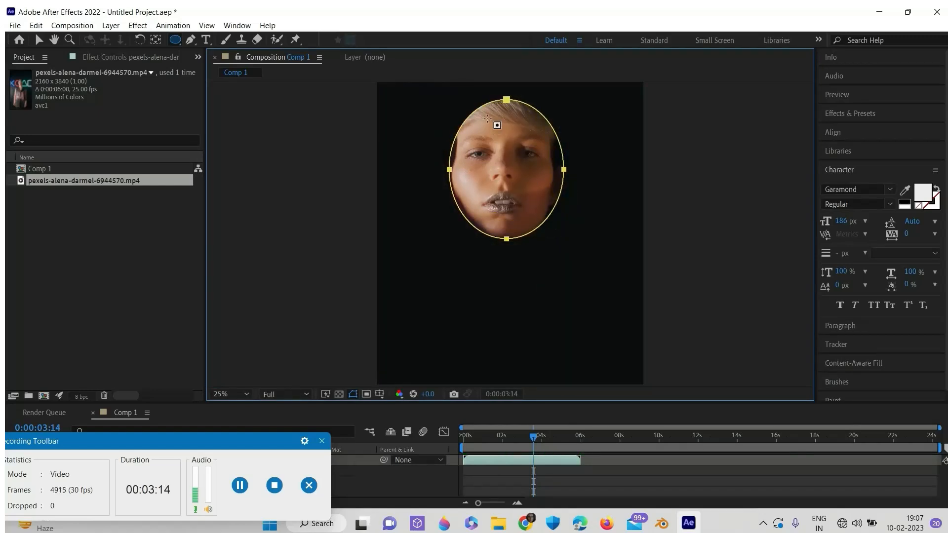
Reshape the elliptical mask by moving its individual points so that it follows the outline of the face
drag(506, 100, 502, 94)
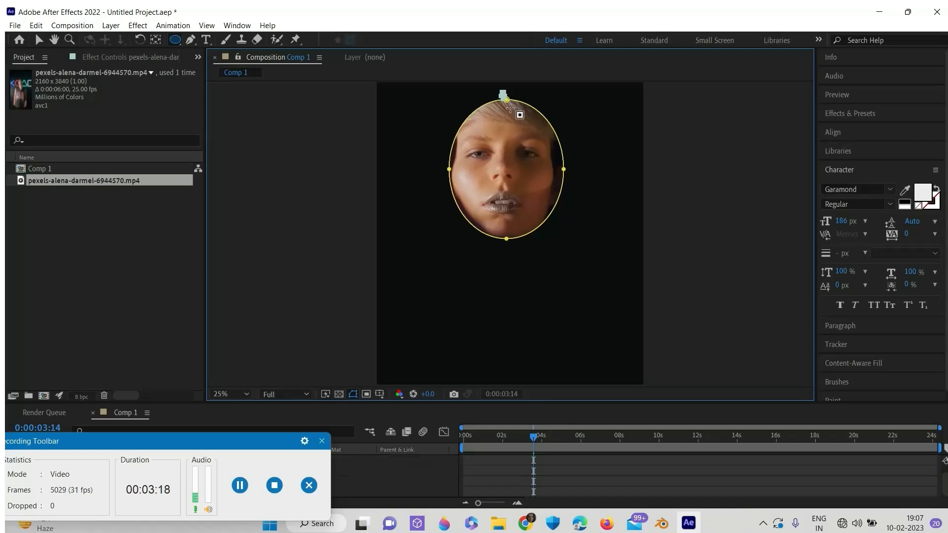
key(ctrl+z)
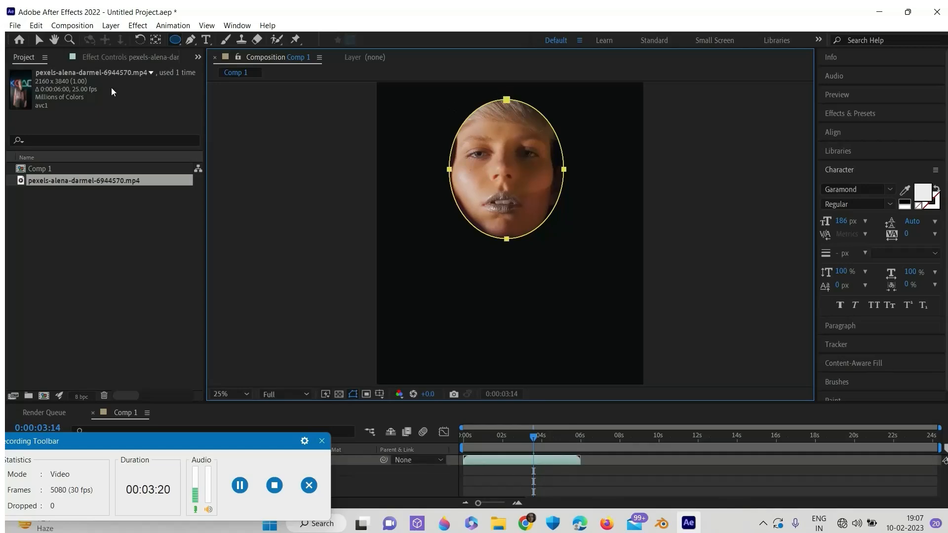
click(39, 40)
drag(506, 101, 504, 86)
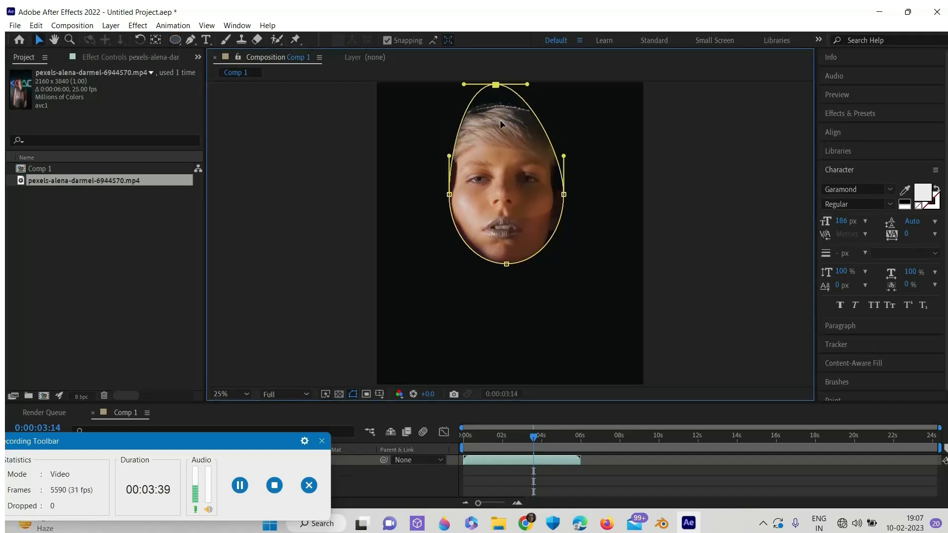
mouse_move(499, 121)
mouse_down()
mouse_move(509, 144)
mouse_move(502, 108)
mouse_up()
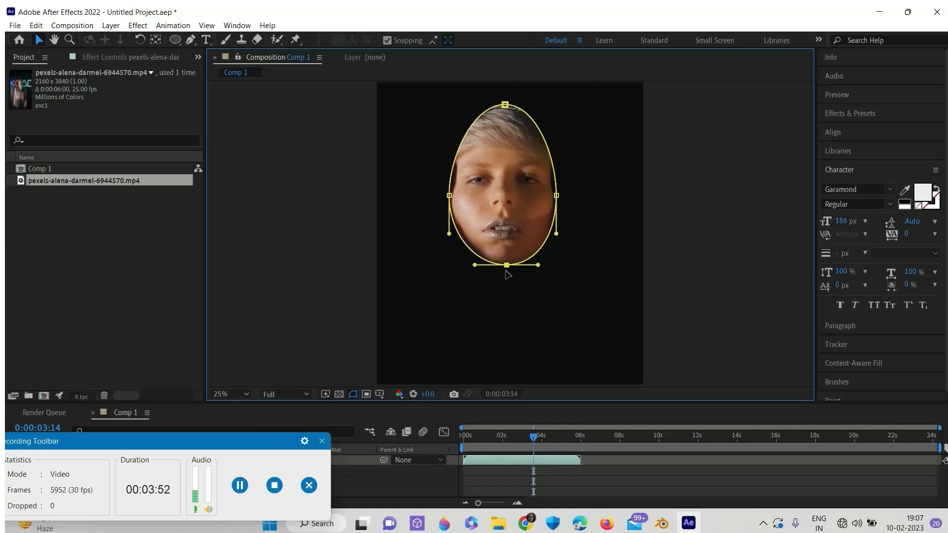
mouse_move(509, 272)
mouse_down()
mouse_move(509, 281)
mouse_move(509, 266)
mouse_up()
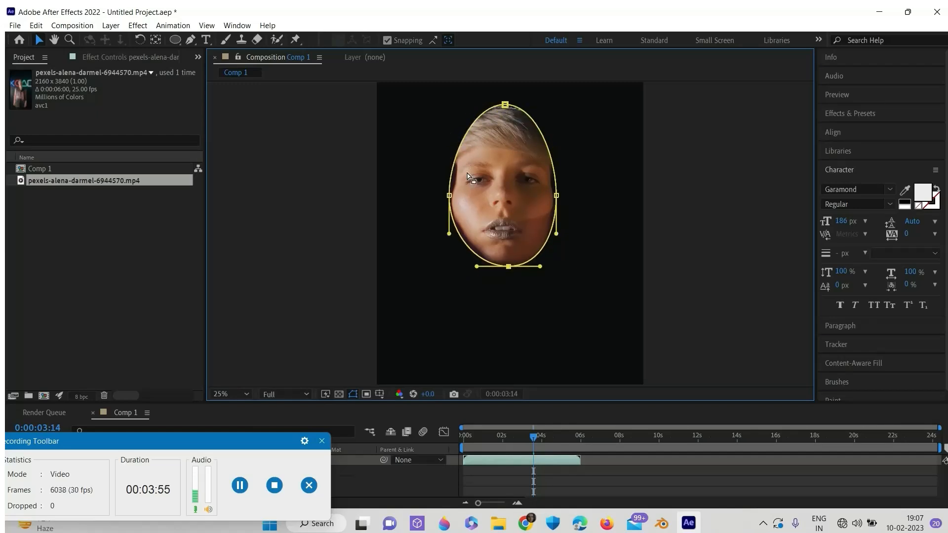
drag(449, 195, 448, 200)
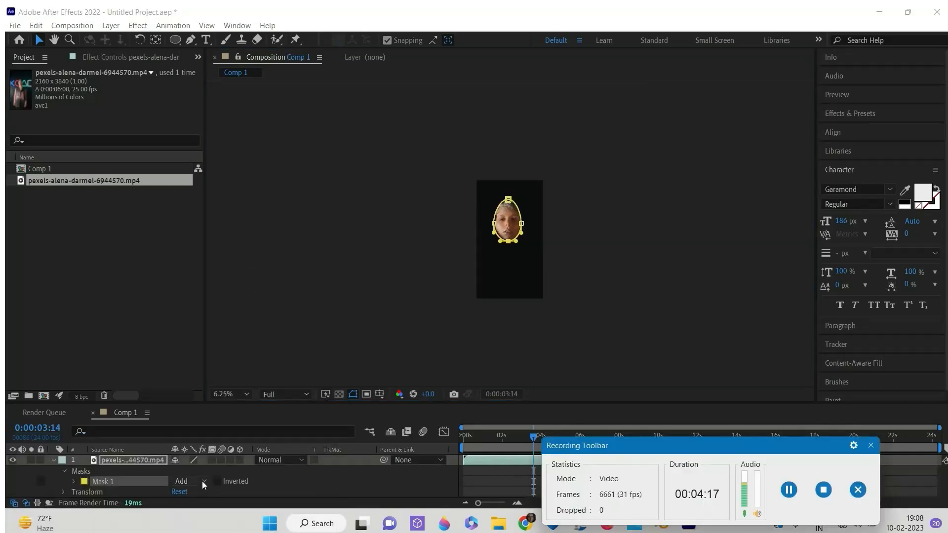
Set Mask 1's mode to None and its tracking method to Face Tracking (Detailed Features)
click(203, 481)
click(211, 391)
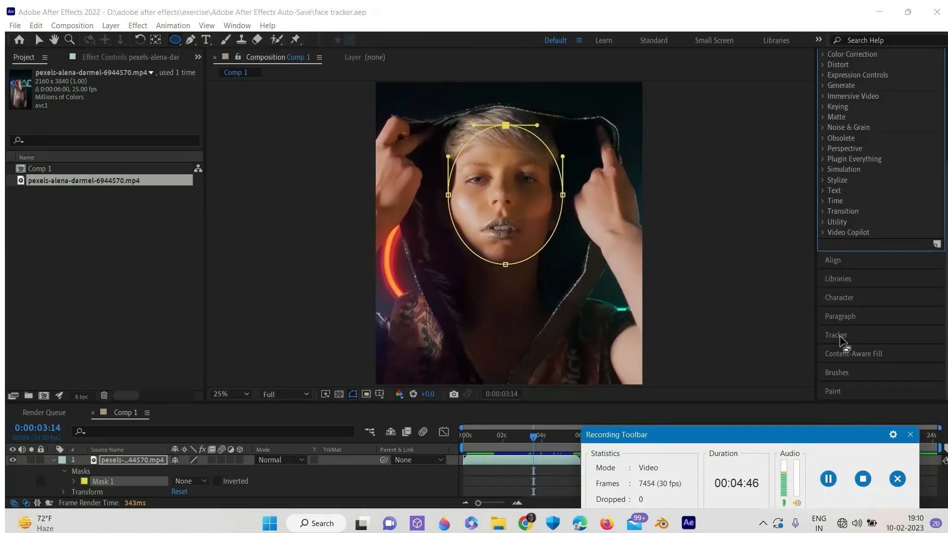
click(839, 338)
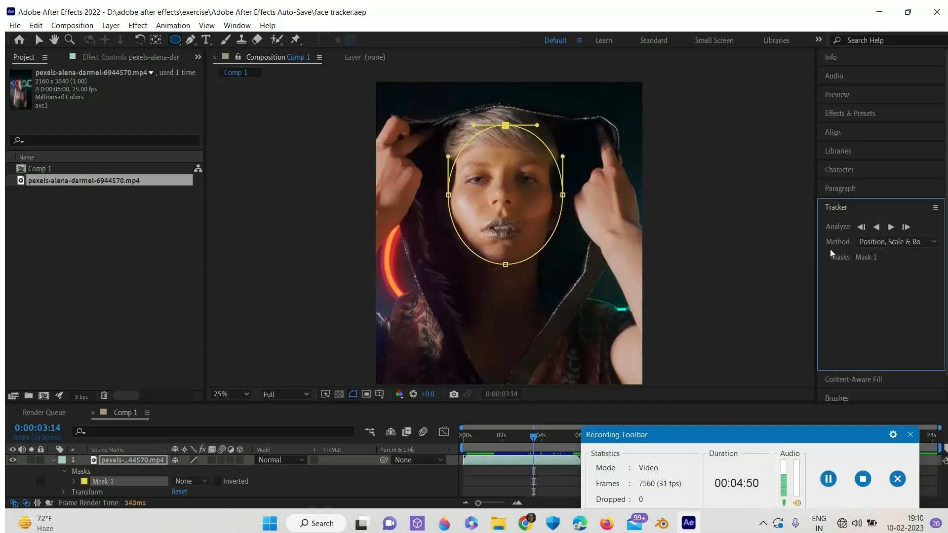
click(908, 241)
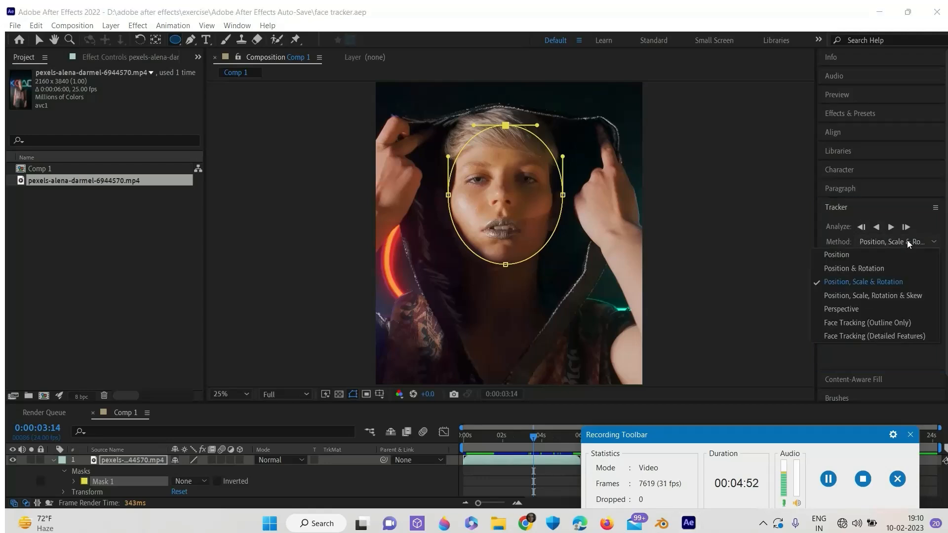
click(869, 336)
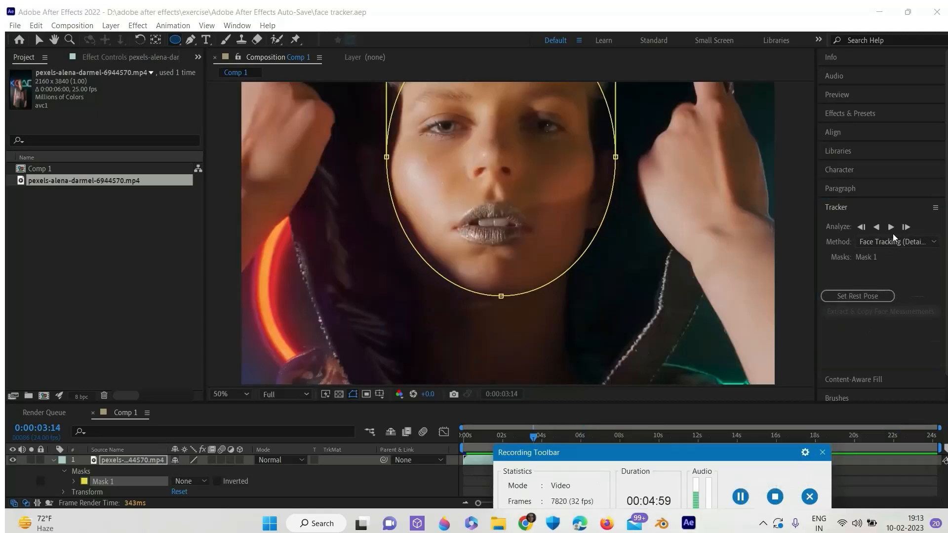
Track the face mask backward from 0:00:03:14 toward the start of the clip
click(876, 227)
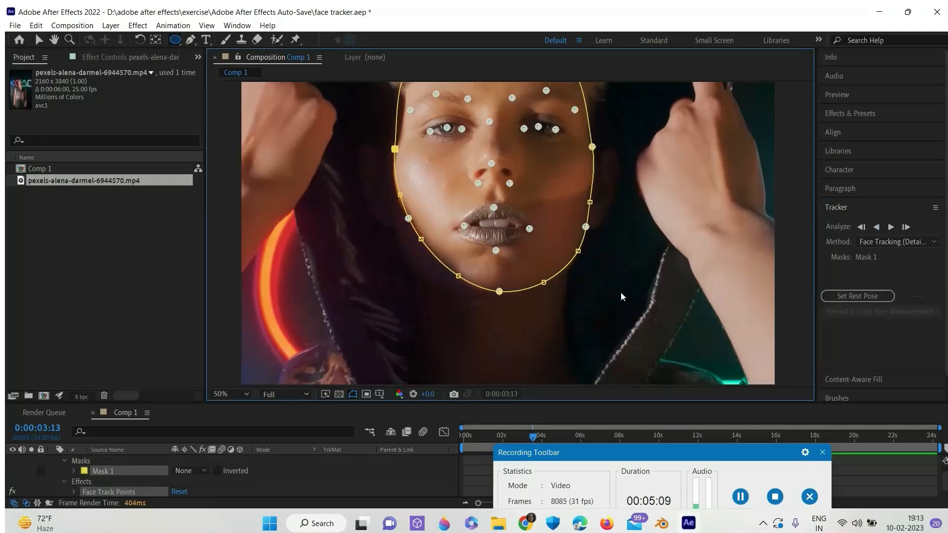
key(comma)
key(period)
click(39, 40)
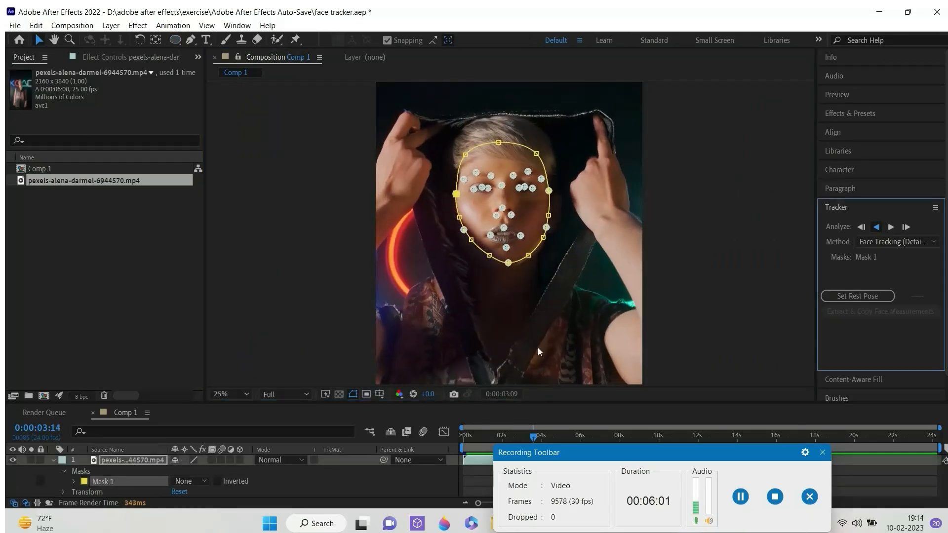
Enlarge the timeline area and track the face mask forward to the end of the clip
drag(550, 449, 636, 471)
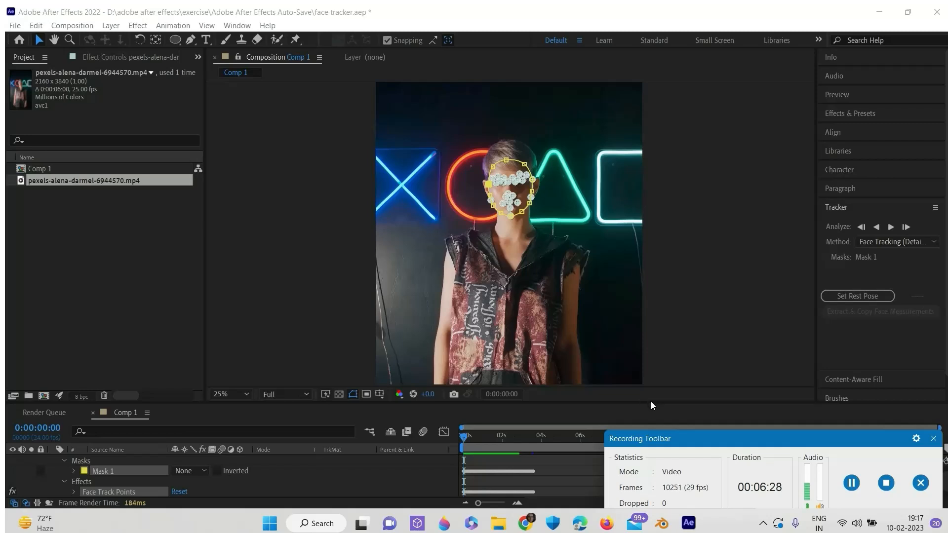
drag(642, 404, 642, 299)
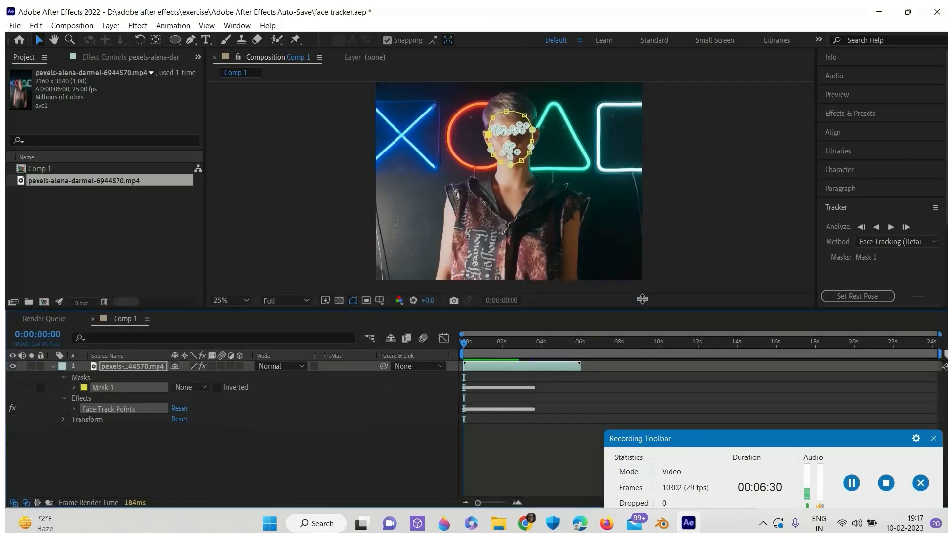
click(891, 228)
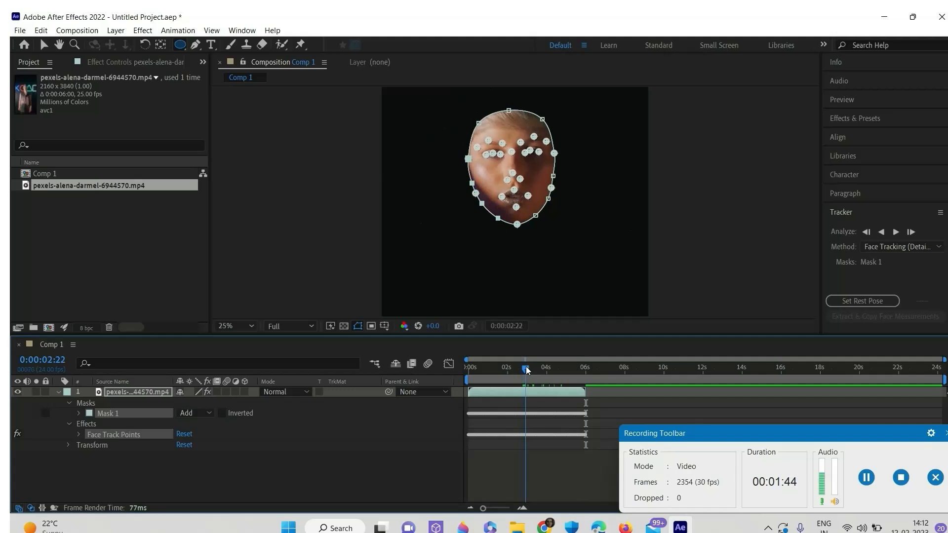
Move the current time to 0:00:03:00 and set the tracked face mask's mode to None
drag(524, 370, 528, 370)
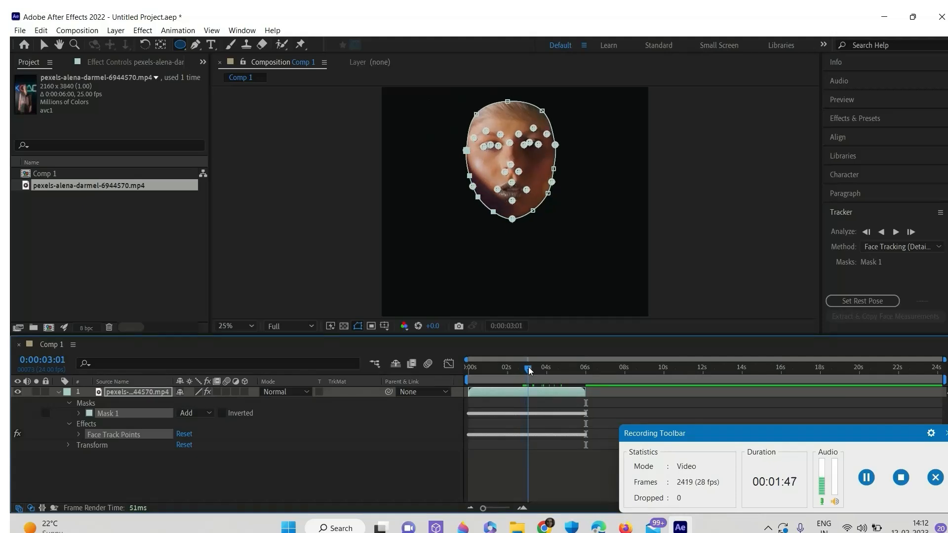
drag(528, 368, 528, 368)
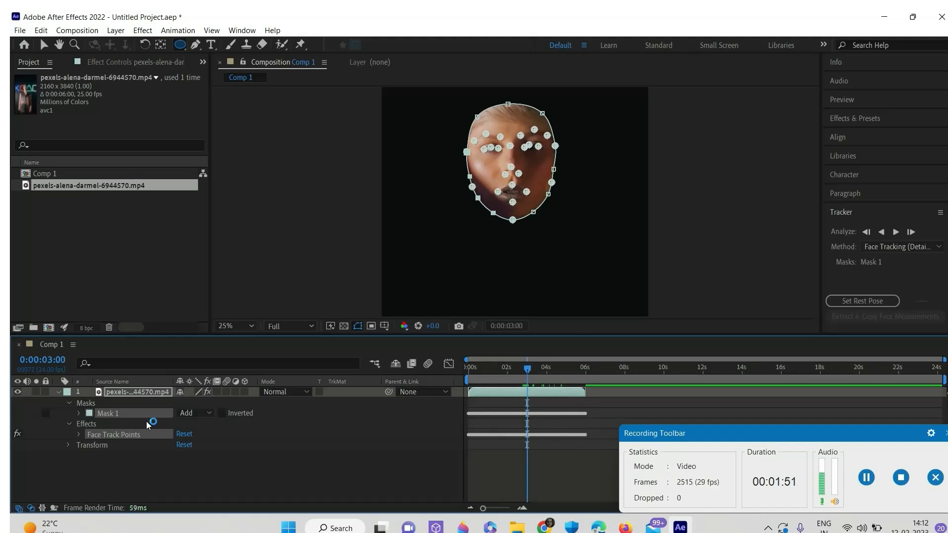
click(208, 413)
click(206, 426)
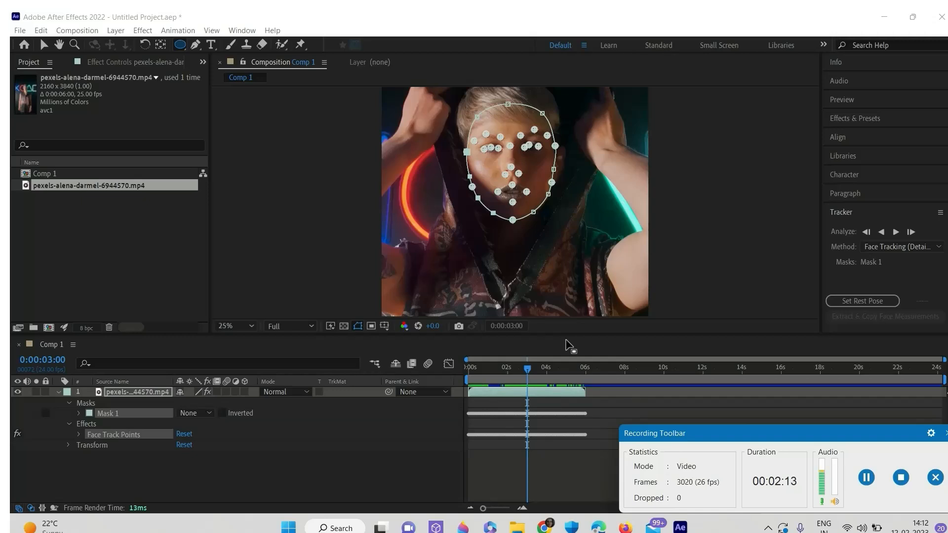
Import Frontal_Triangle_Scan.png from the Downloads folder into the project as footage
click(81, 233)
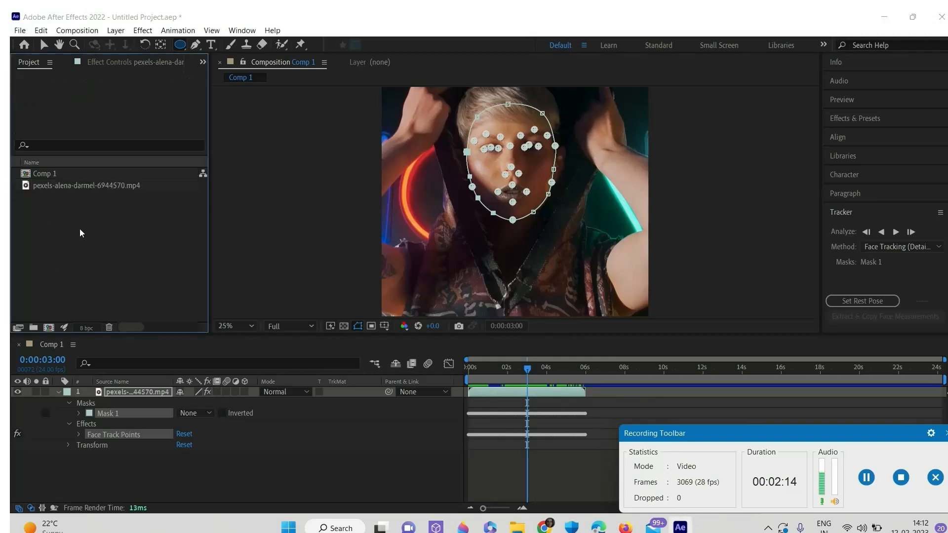
double_click(80, 230)
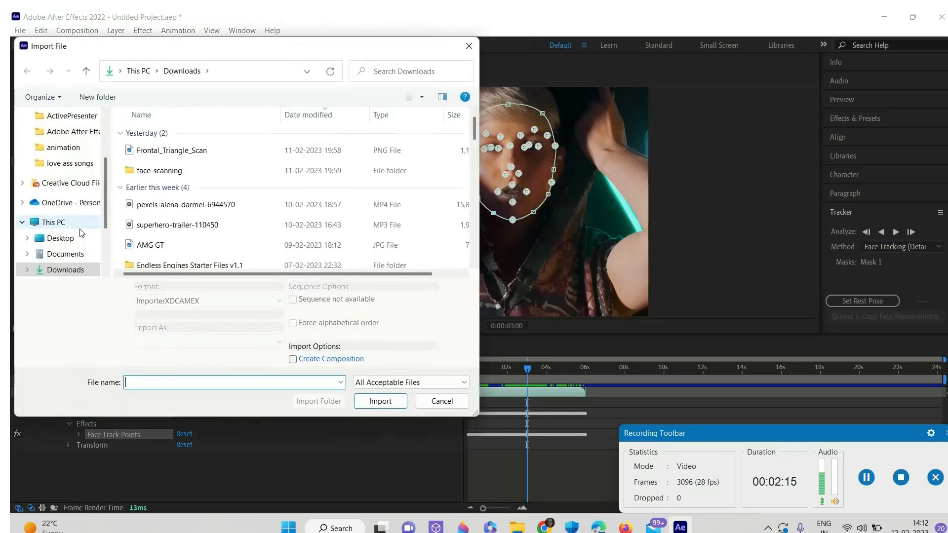
click(170, 150)
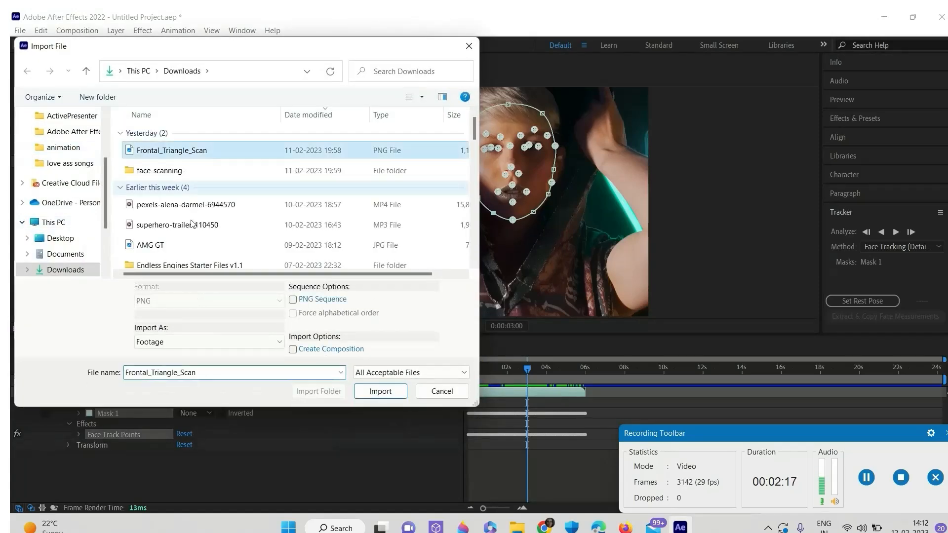
click(374, 395)
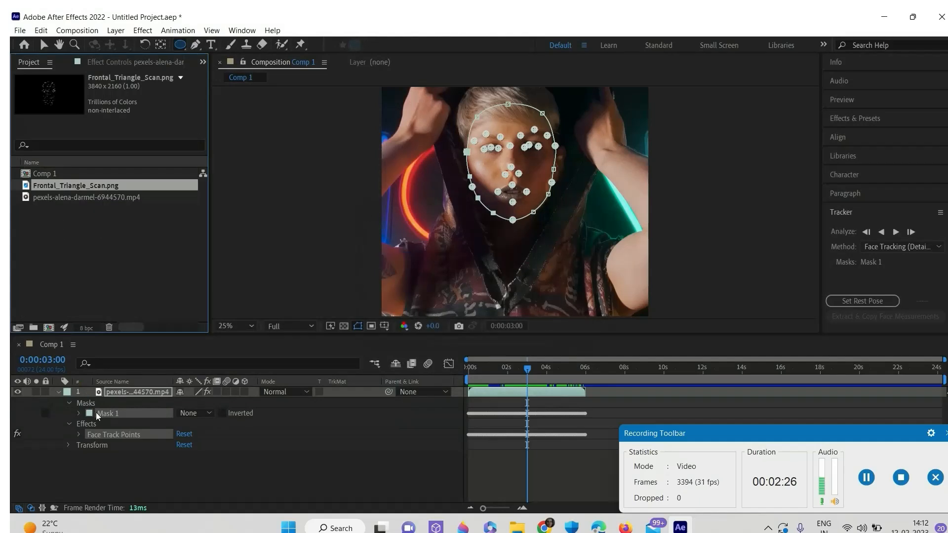
Place Frontal_Triangle_Scan.png above the Pexels clip in Comp 1 and set its blending mode to Add
drag(73, 183, 98, 391)
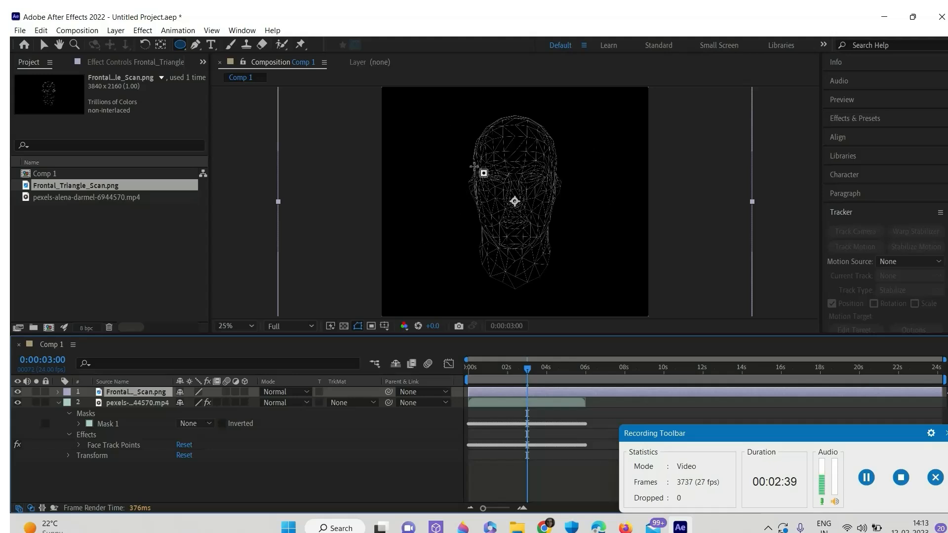
click(305, 392)
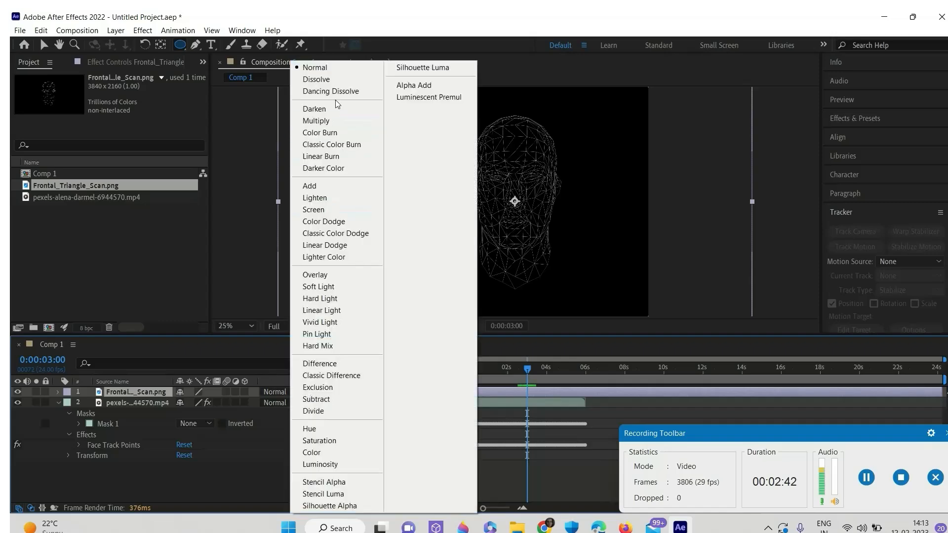
click(308, 187)
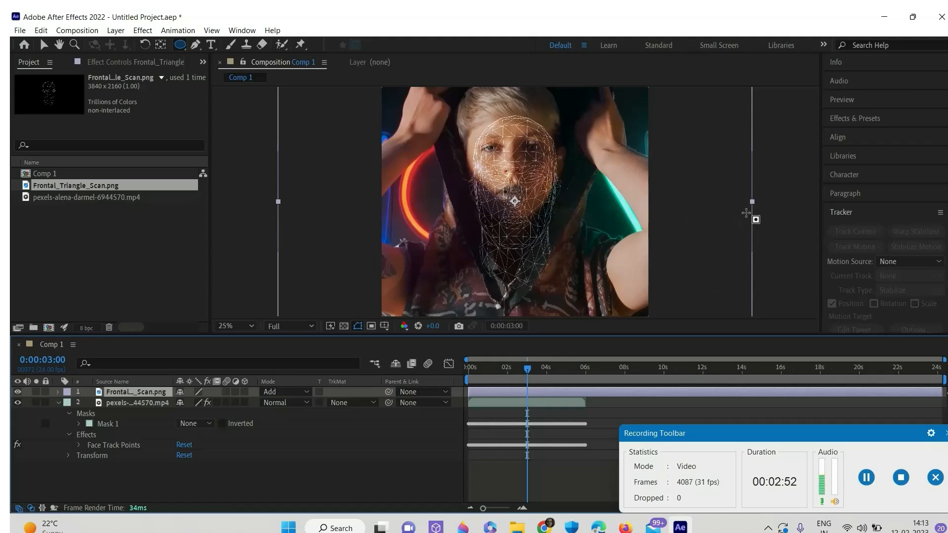
Try to scale the face scan layer down slightly with the Selection tool and undo the resize
scroll(707, 300, down, 1)
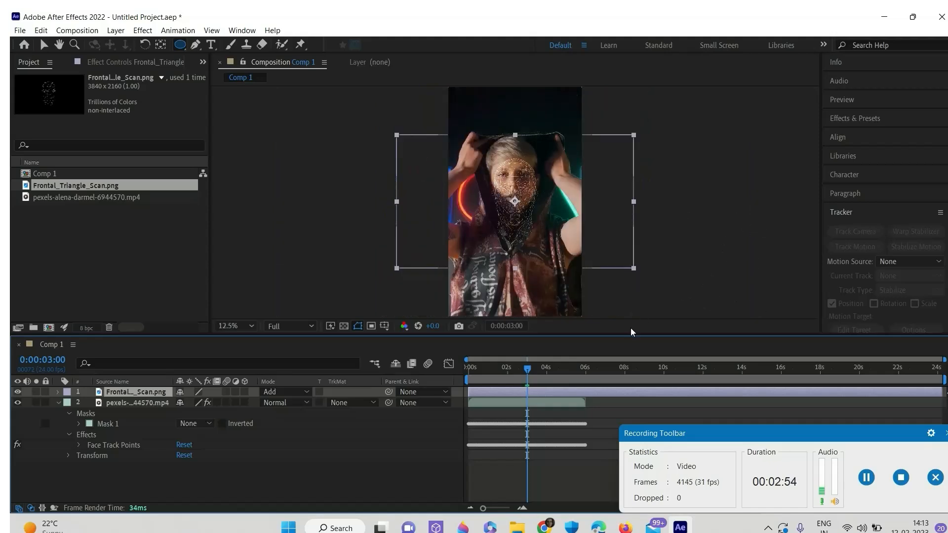
drag(631, 334, 631, 473)
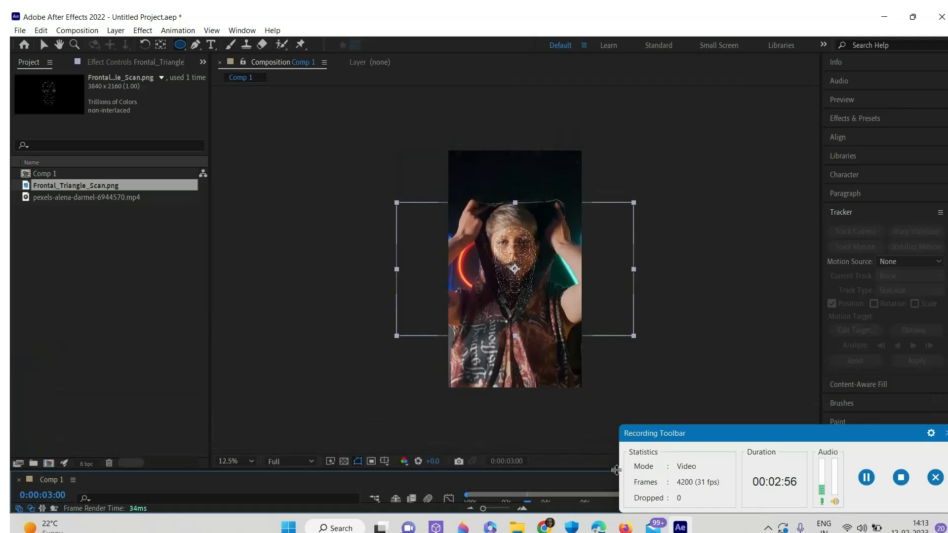
scroll(573, 274, up, 6)
scroll(573, 275, down, 2)
scroll(571, 275, down, 4)
scroll(573, 297, up, 1)
click(751, 400)
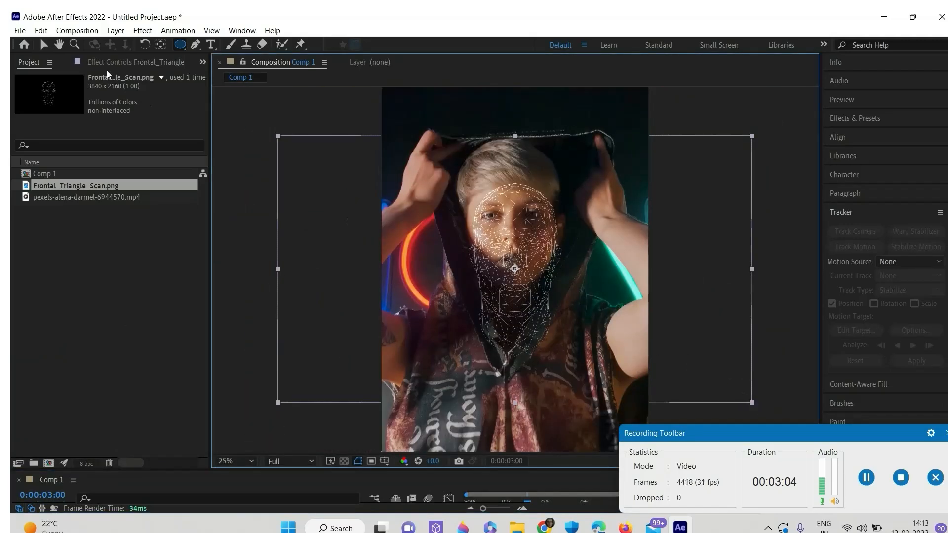
click(46, 45)
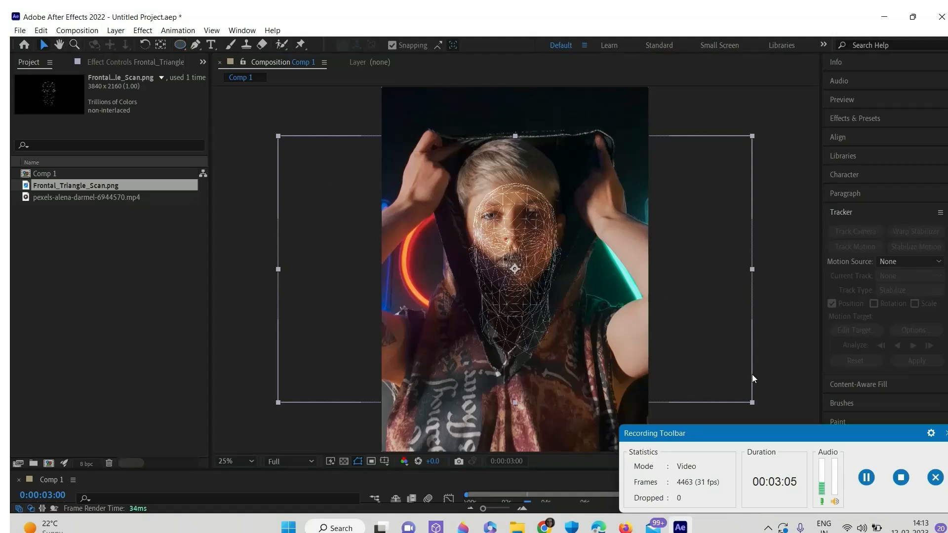
drag(753, 400, 743, 395)
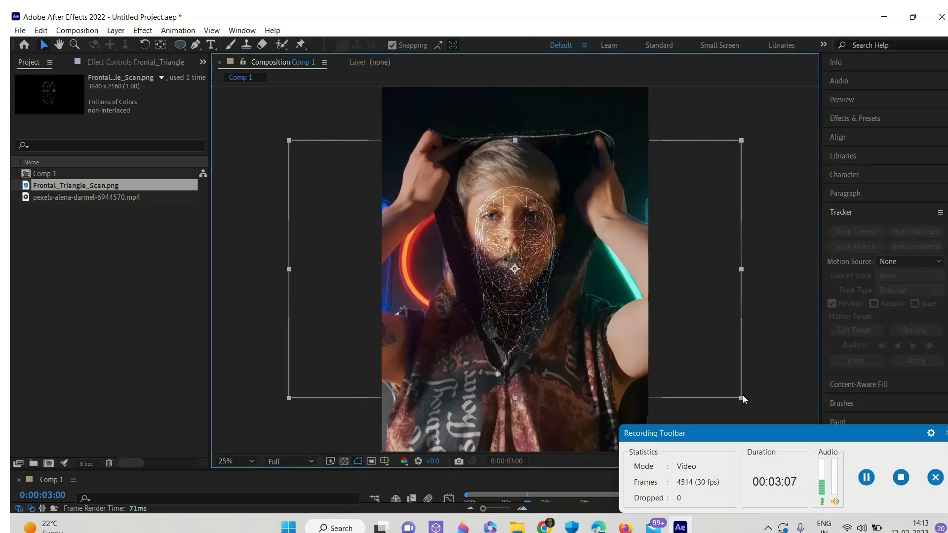
key(ctrl+z)
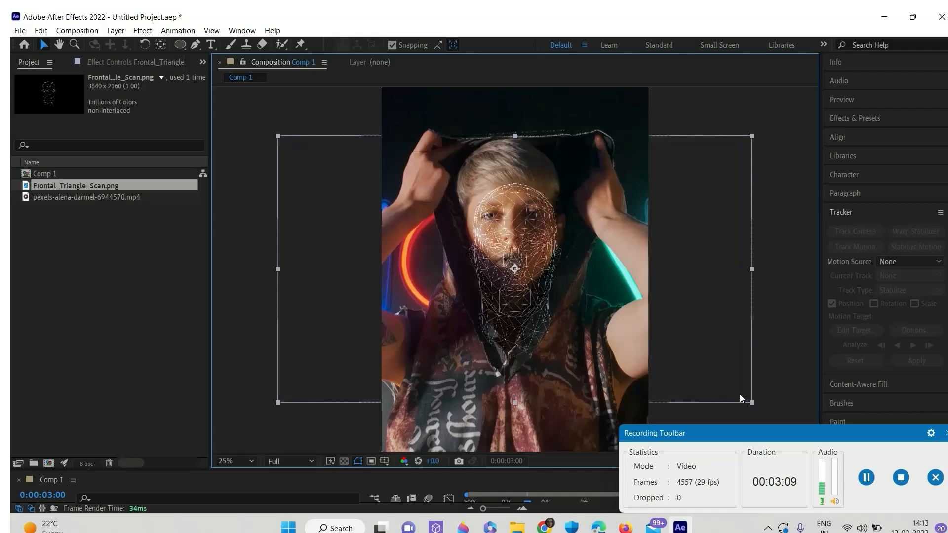
mouse_move(753, 136)
mouse_down()
mouse_move(754, 123)
mouse_move(752, 134)
mouse_up()
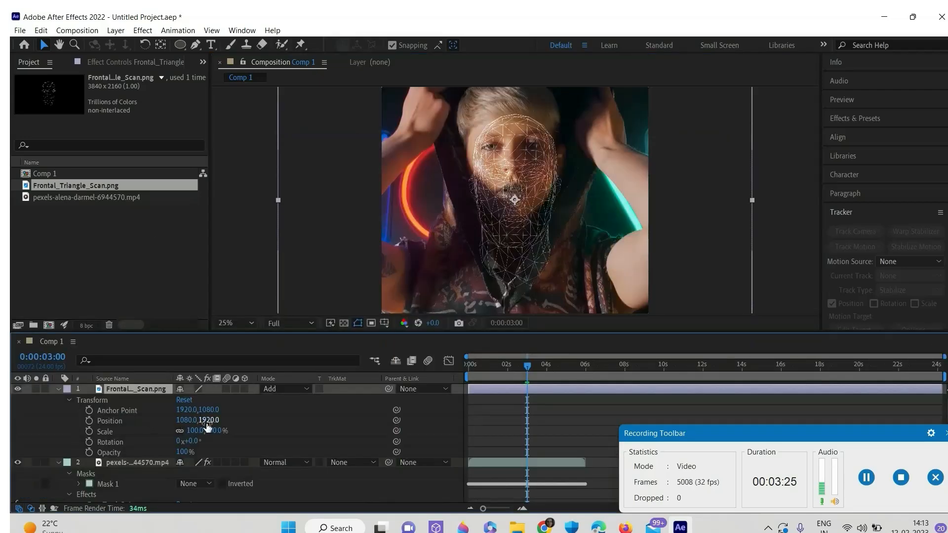
Move the face scan layer up over the face by setting its Y position to 1715
drag(208, 420, 161, 406)
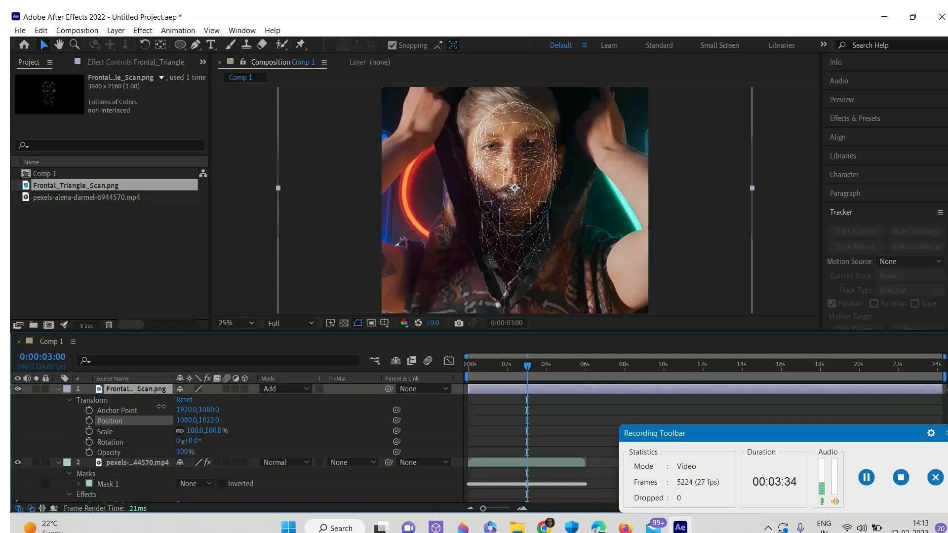
drag(161, 407, 122, 409)
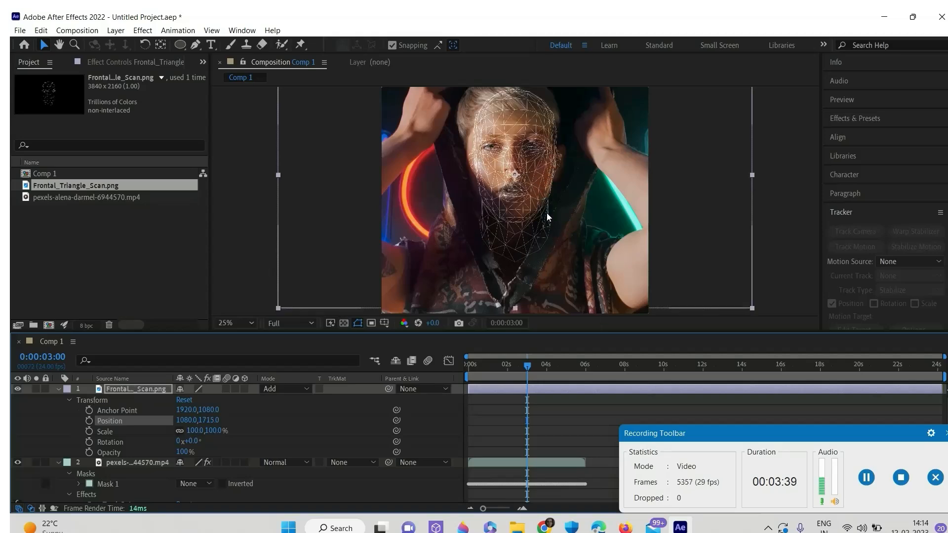
scroll(546, 213, up, 2)
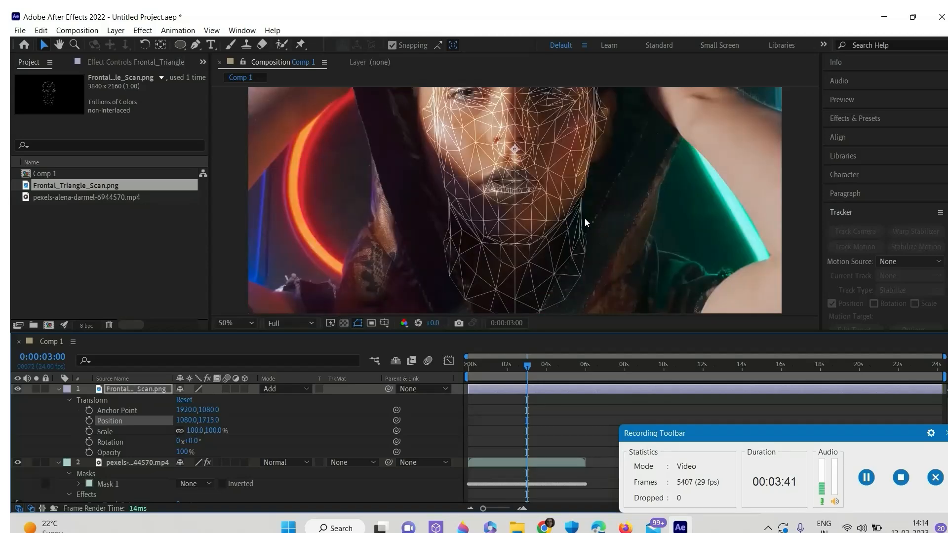
scroll(529, 231, down, 2)
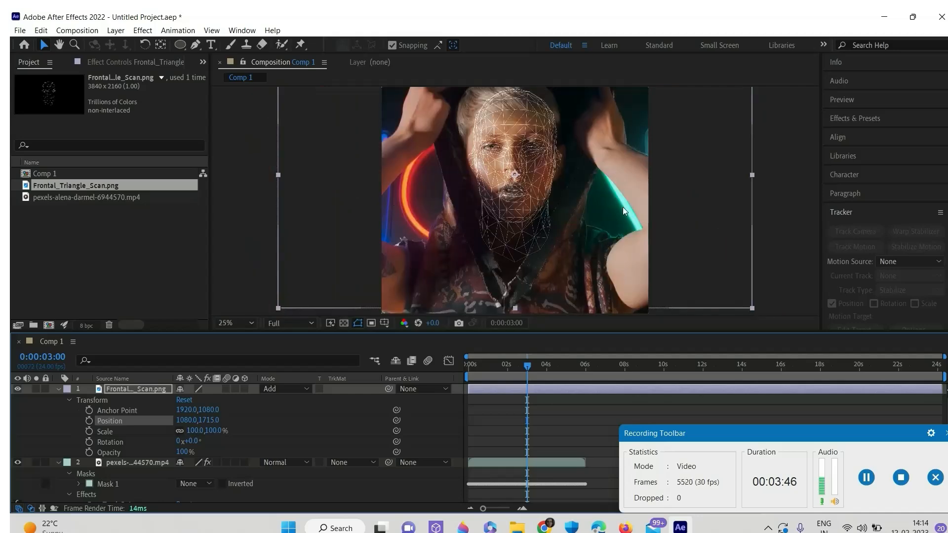
Enlarge the face scan layer to a scale of 109.4, 105.6% and set its X position to 1068
drag(753, 307, 774, 314)
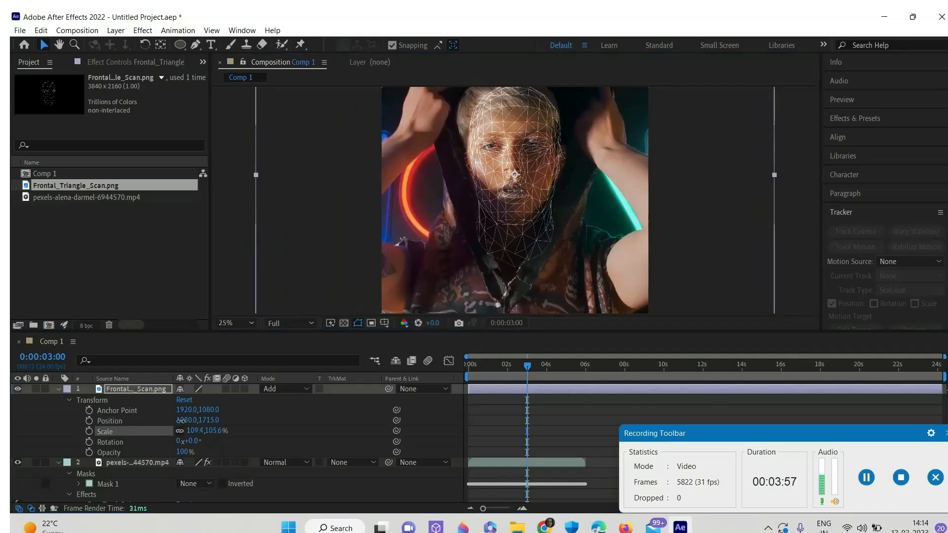
drag(186, 421, 180, 421)
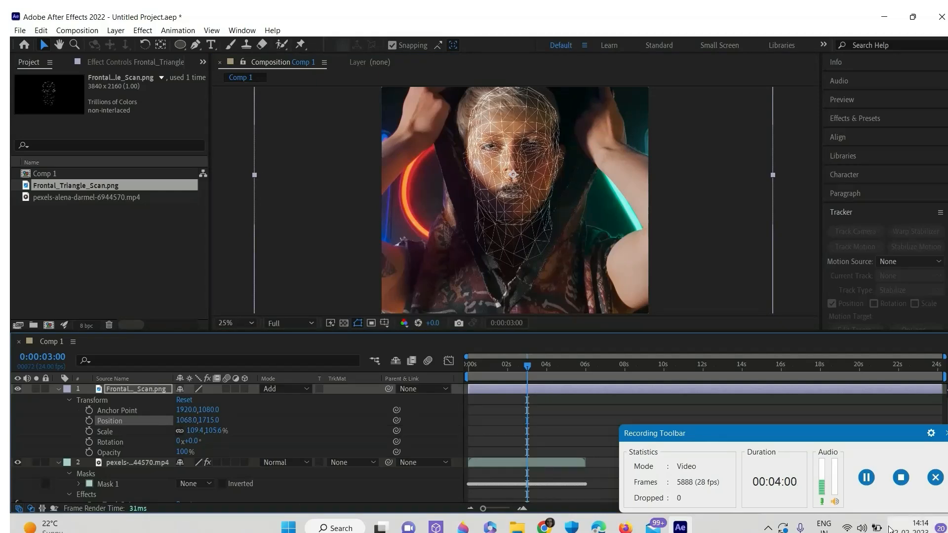
click(871, 484)
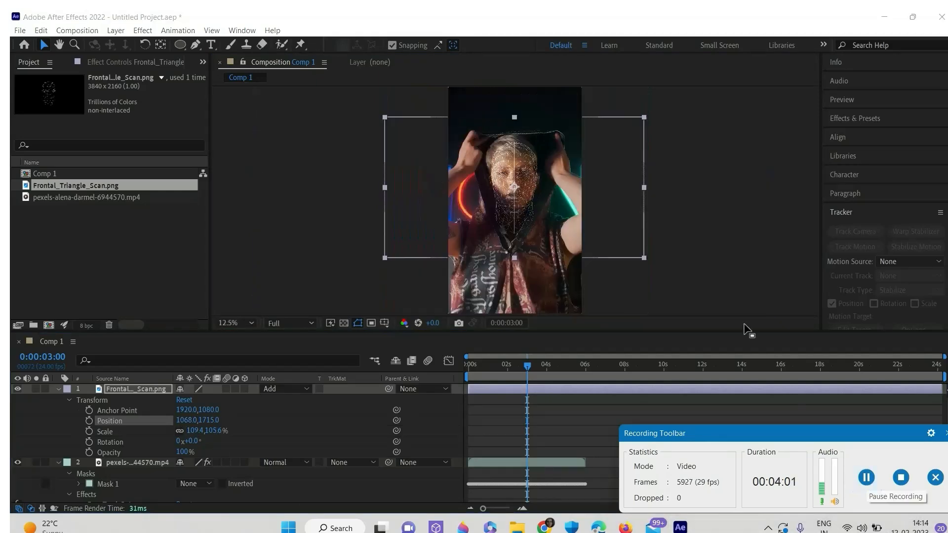
Fine-tune the face scan's horizontal alignment with the face by setting its X position to 1063
scroll(626, 278, up, 1)
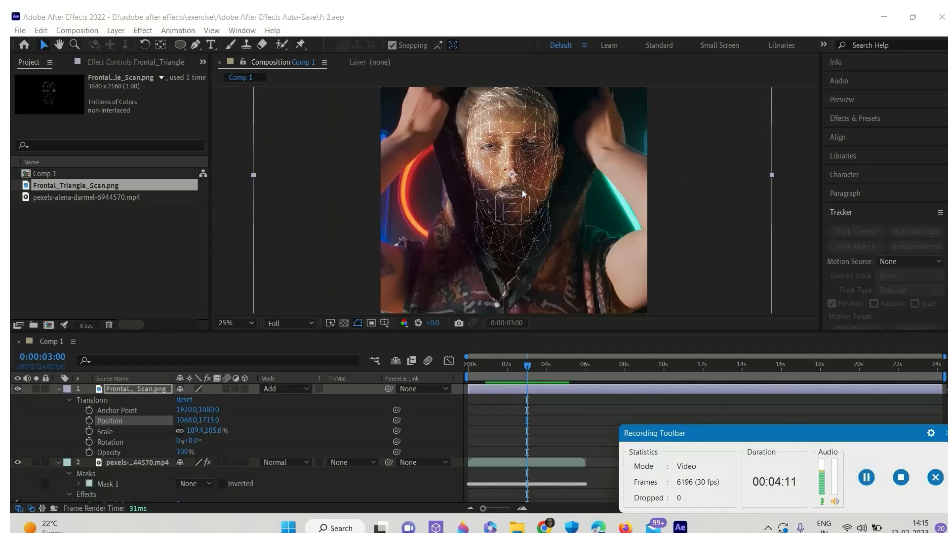
scroll(576, 212, down, 1)
scroll(578, 218, up, 1)
scroll(573, 203, down, 1)
scroll(568, 213, up, 1)
drag(188, 422, 181, 419)
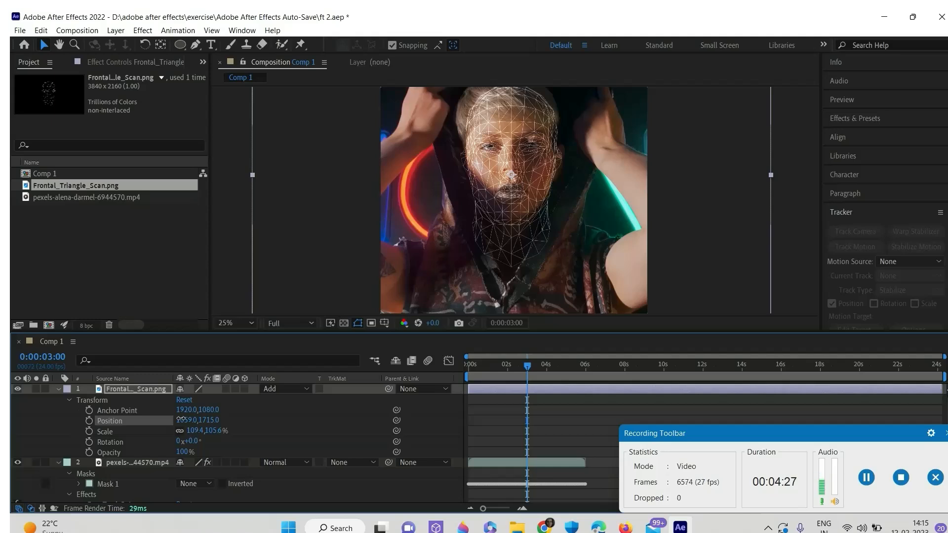
drag(181, 419, 186, 421)
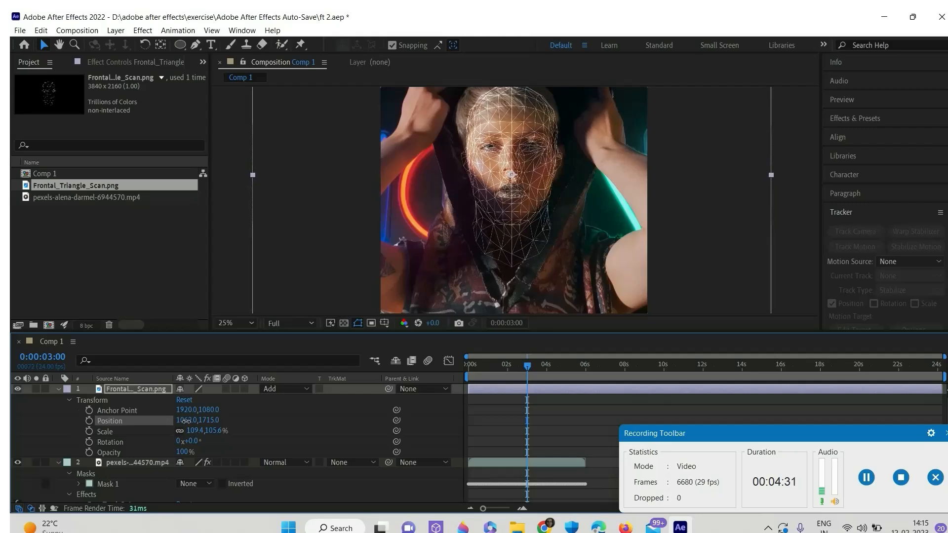
drag(186, 421, 187, 421)
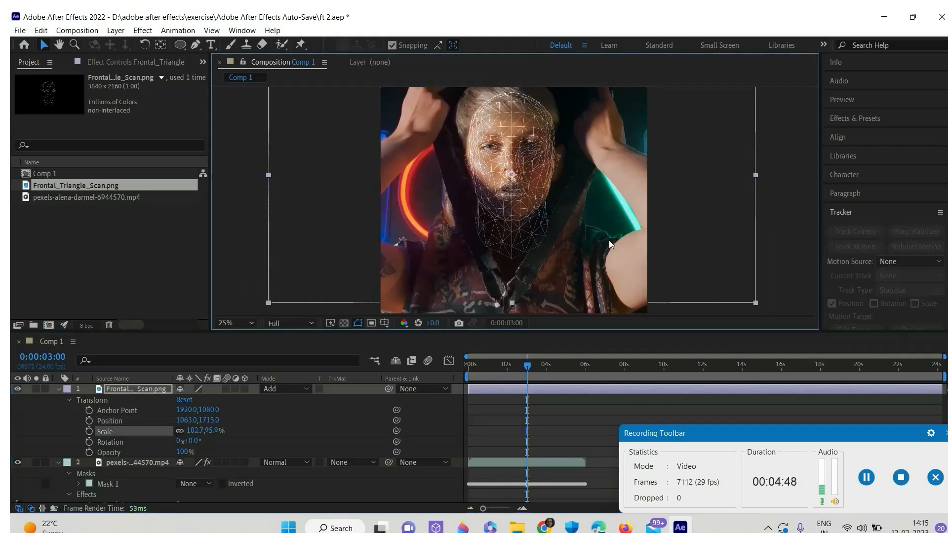
Undo the last scale change on the face scan layer and set its Y position to 1657
key(ctrl+z)
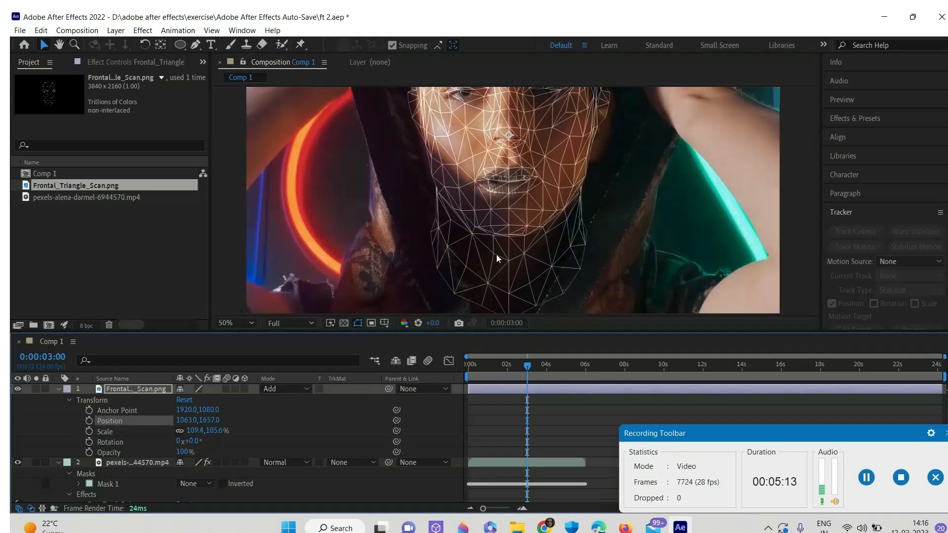
scroll(603, 204, down, 2)
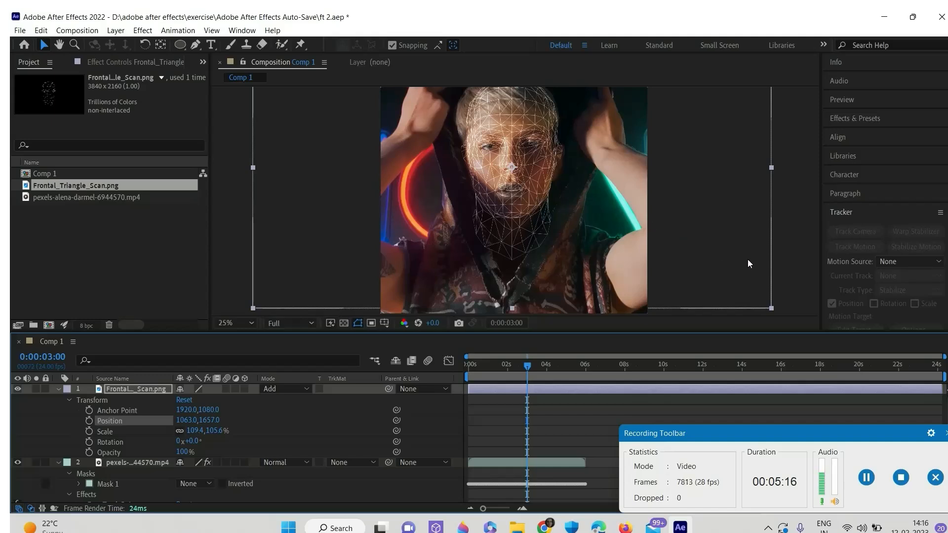
click(868, 479)
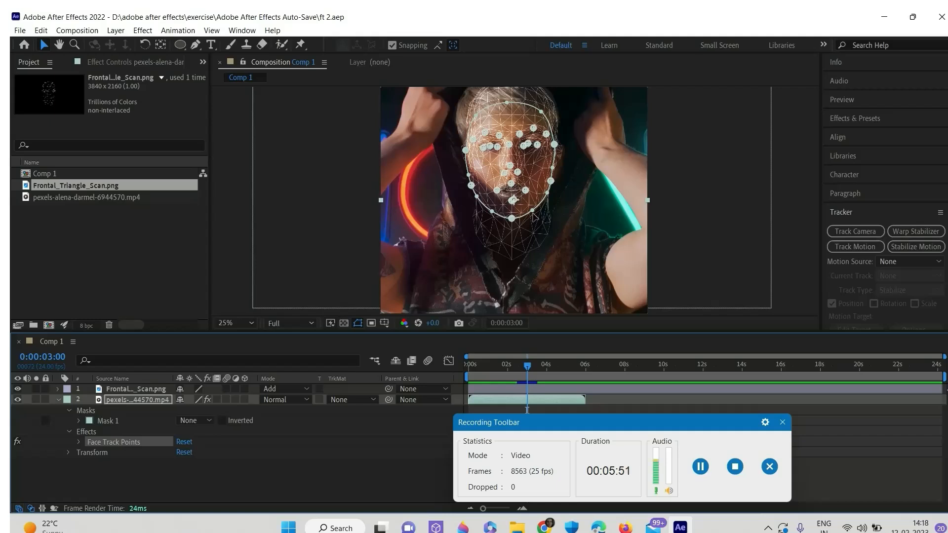
Create a null object above the Pexels clip and rename it nose
right_click(200, 303)
mouse_move(290, 314)
click(393, 379)
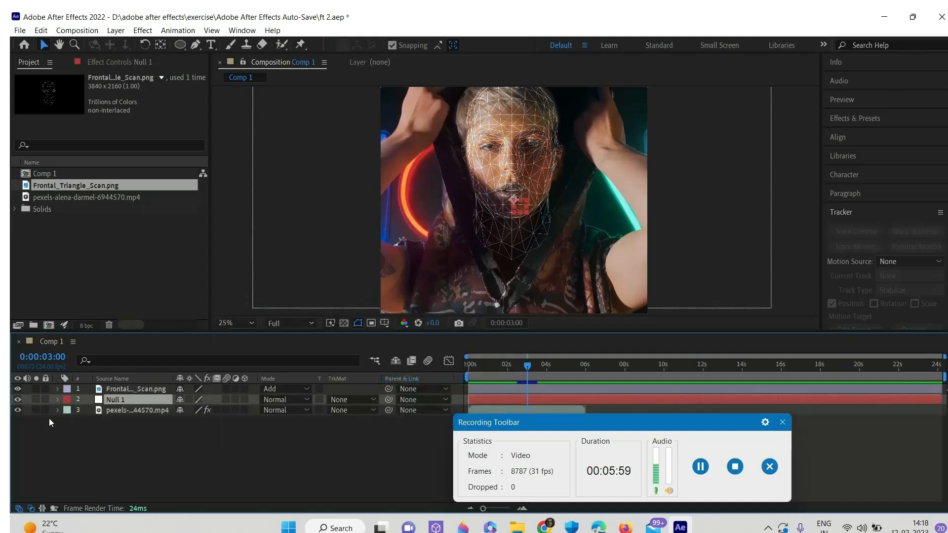
right_click(118, 399)
click(142, 379)
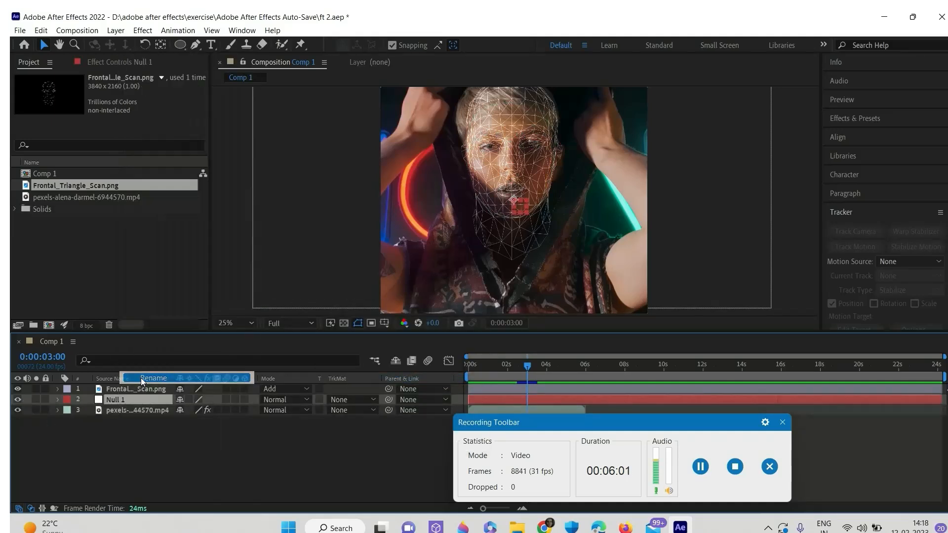
text(nose)
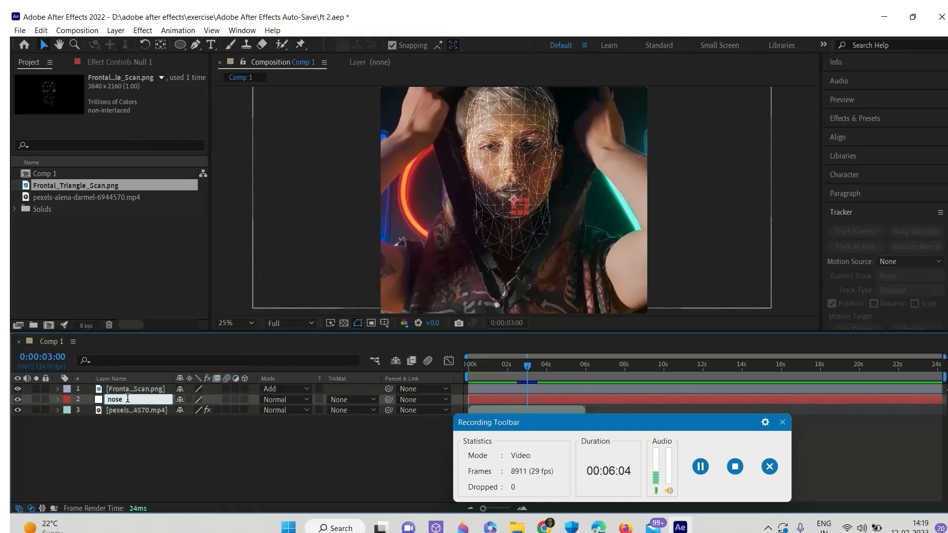
key(Return)
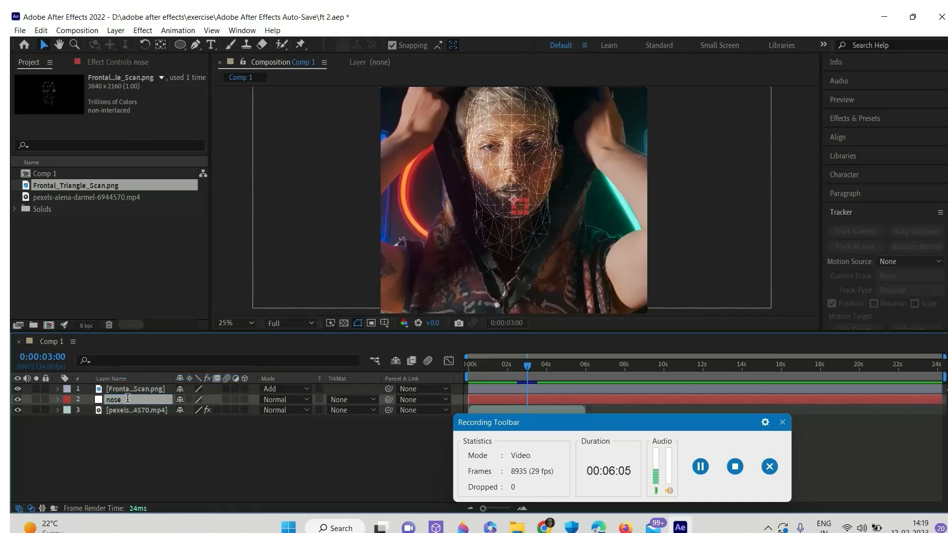
Create a null object above the nose null and rename it right eye
right_click(198, 436)
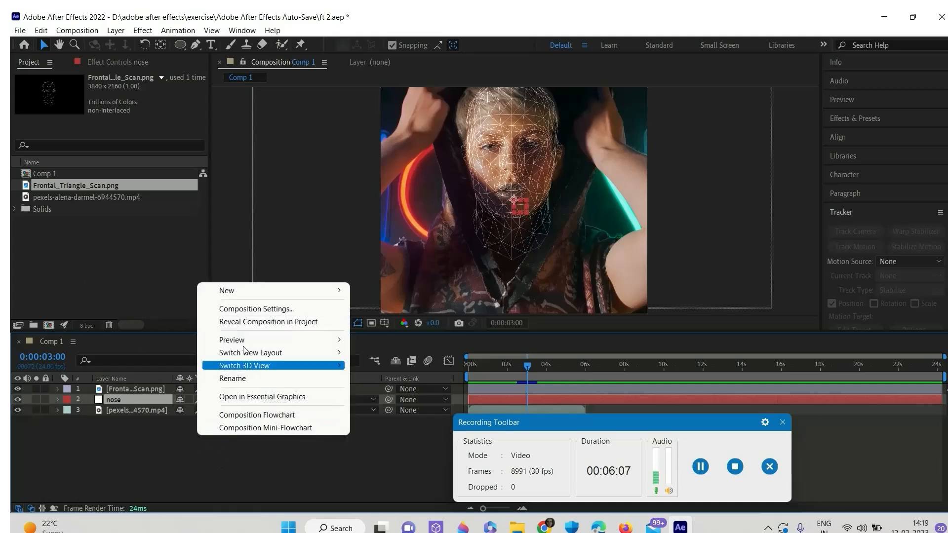
mouse_move(314, 293)
click(386, 360)
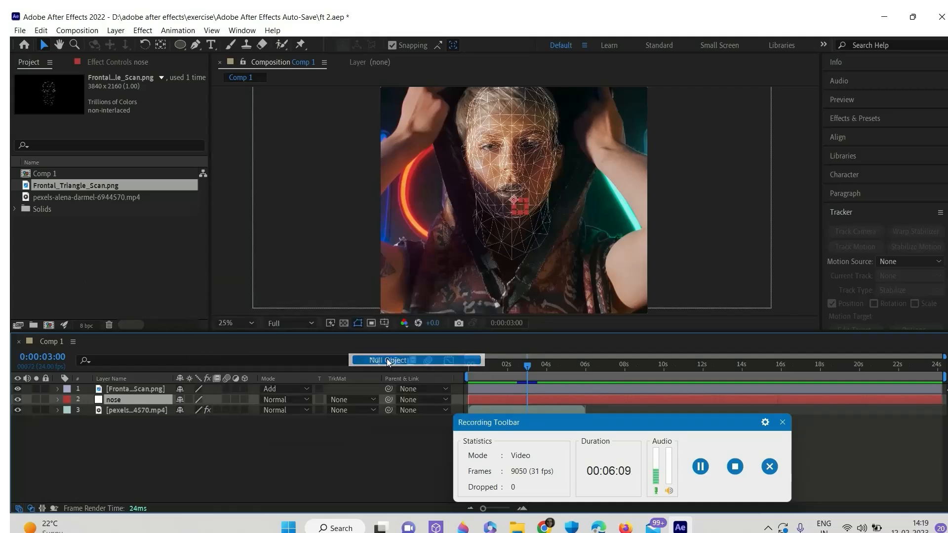
right_click(120, 399)
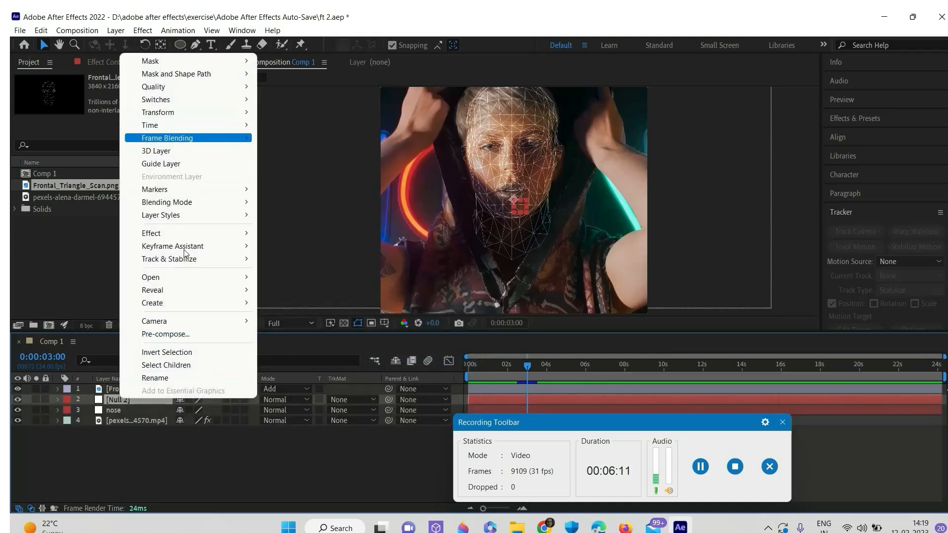
click(162, 378)
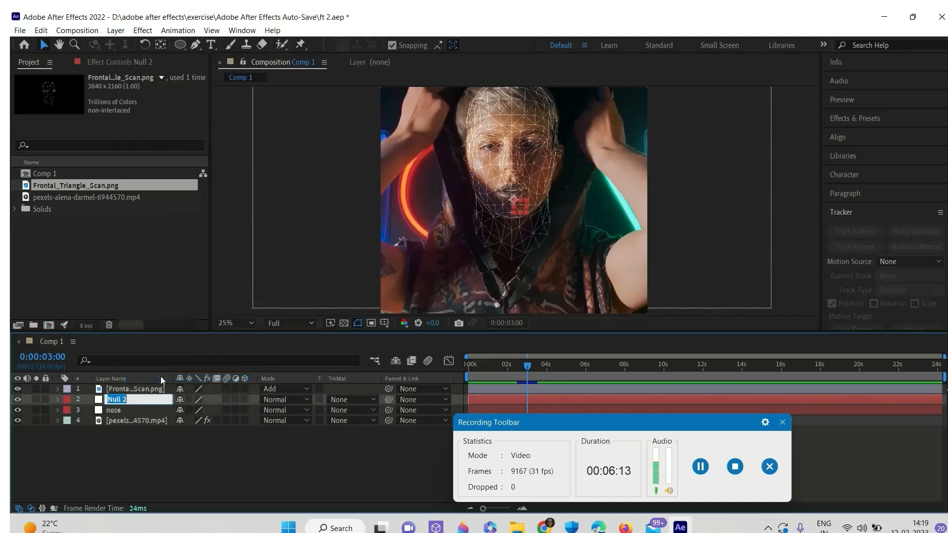
text(rifgt)
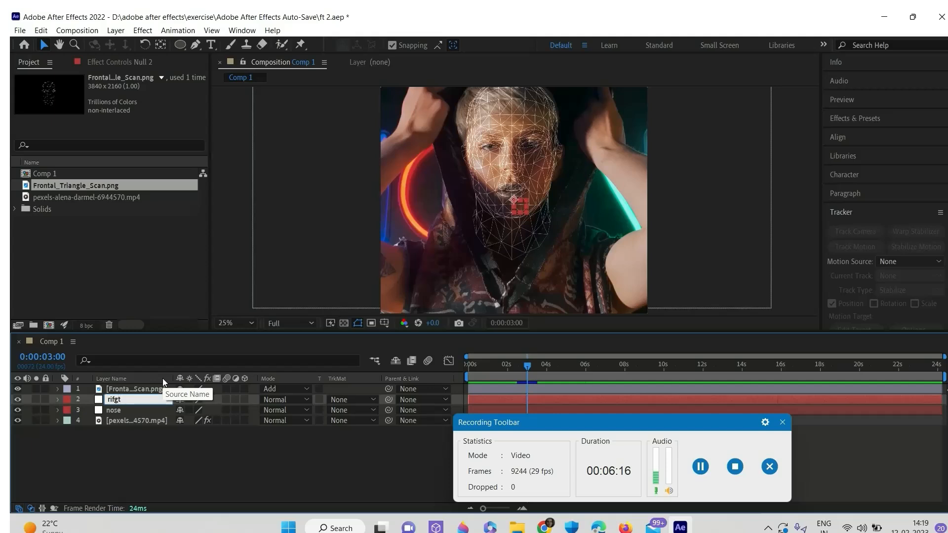
key(BackSpace)
key(BackSpace)
key(BackSpace)
text(ght eye)
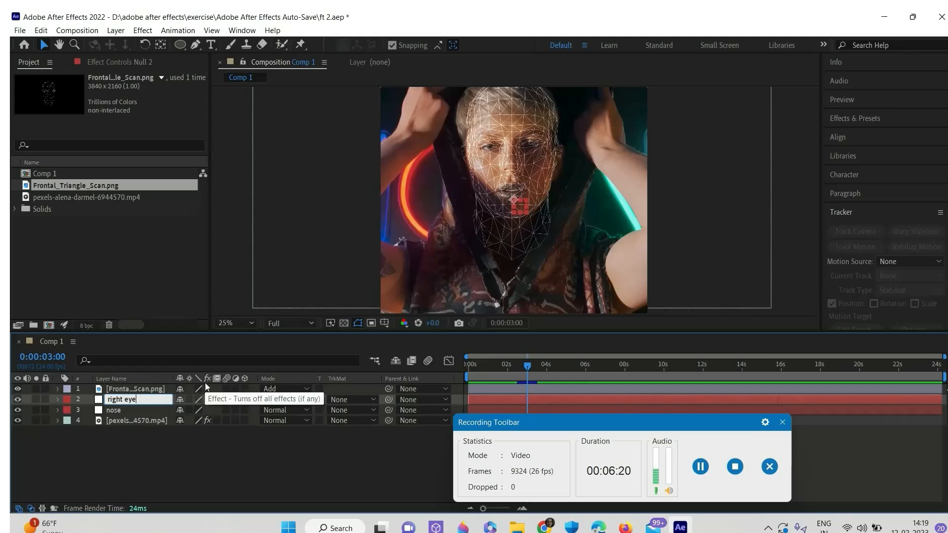
key(Return)
Create another null object above the right eye null and rename it left eye
right_click(178, 461)
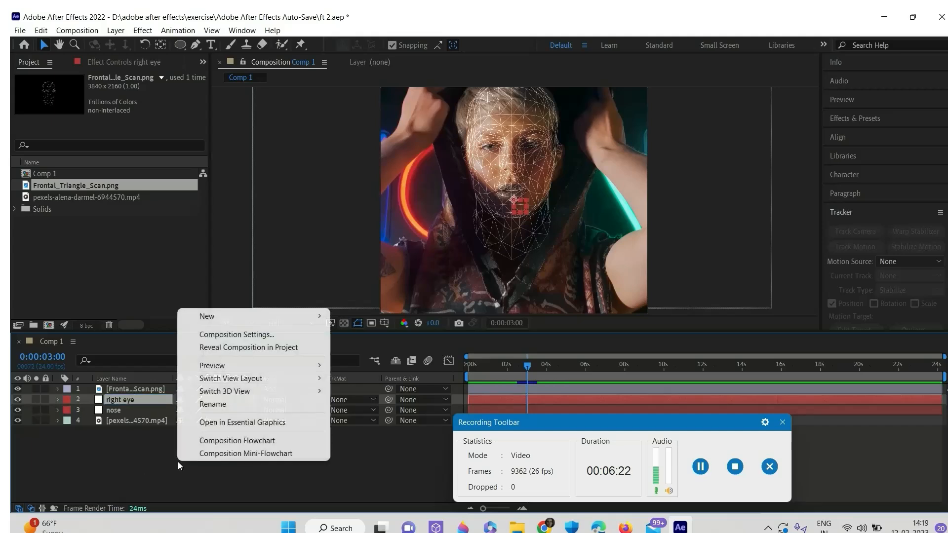
mouse_move(253, 324)
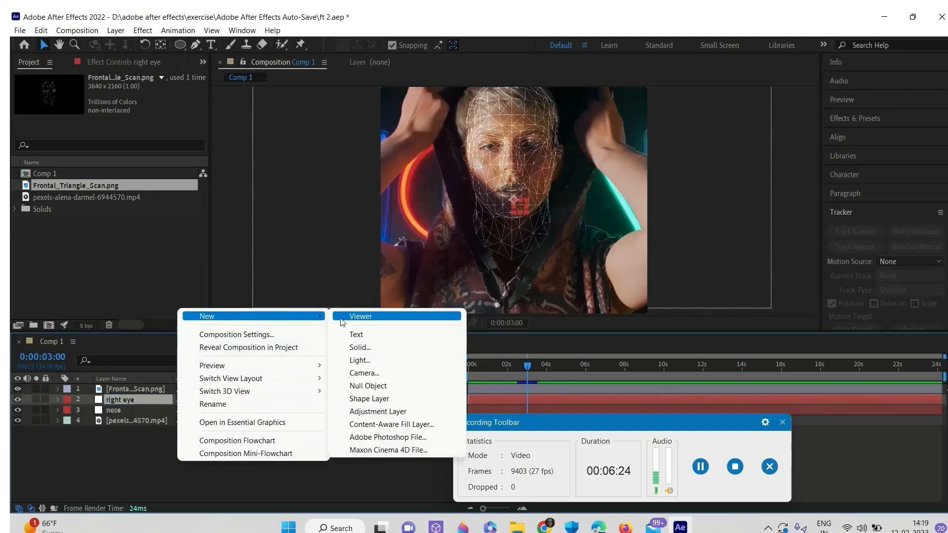
click(374, 387)
right_click(123, 398)
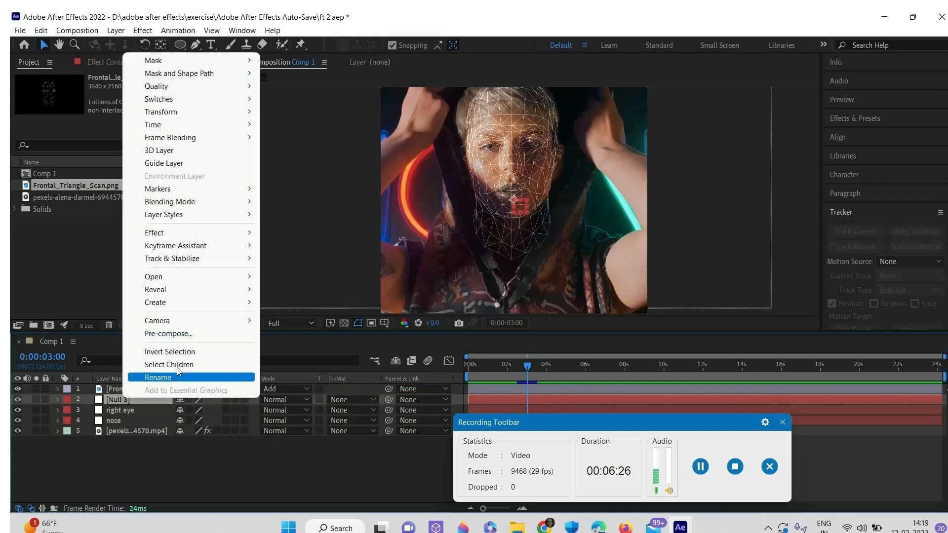
click(160, 377)
text(left)
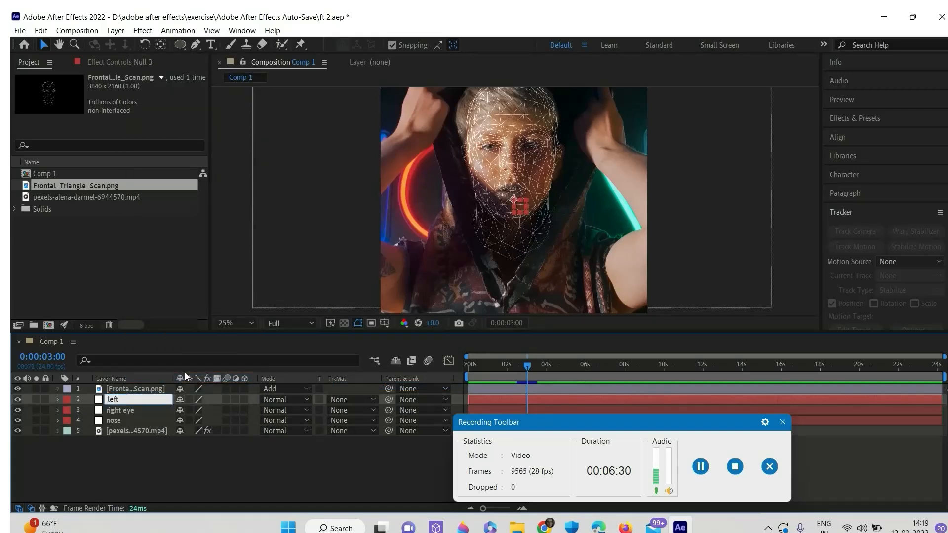
text( eye)
key(Return)
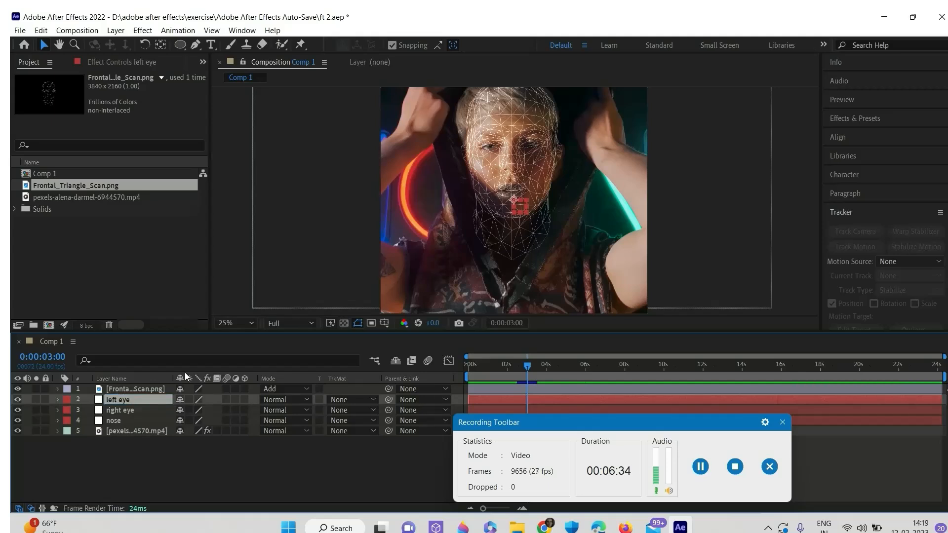
Create a null object above the left eye null and rename it right cheek middle
right_click(213, 466)
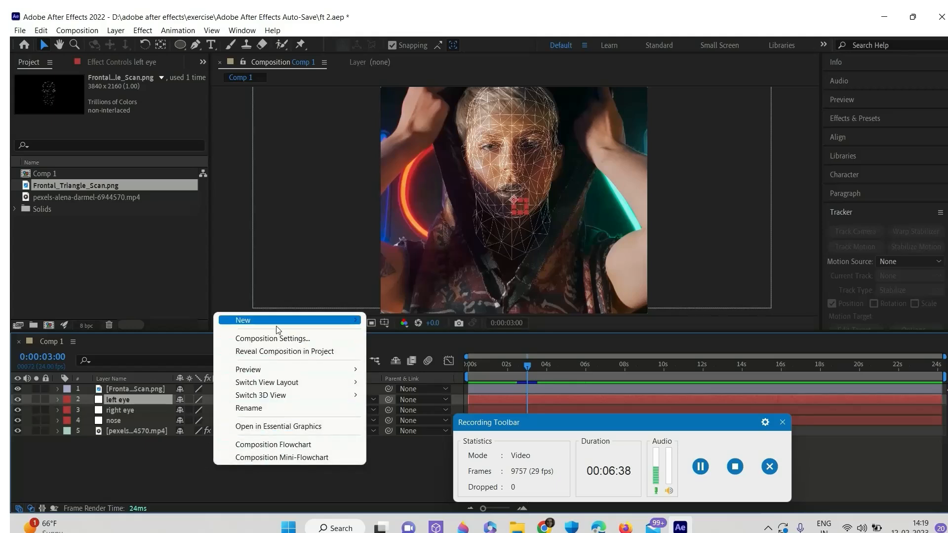
mouse_move(321, 322)
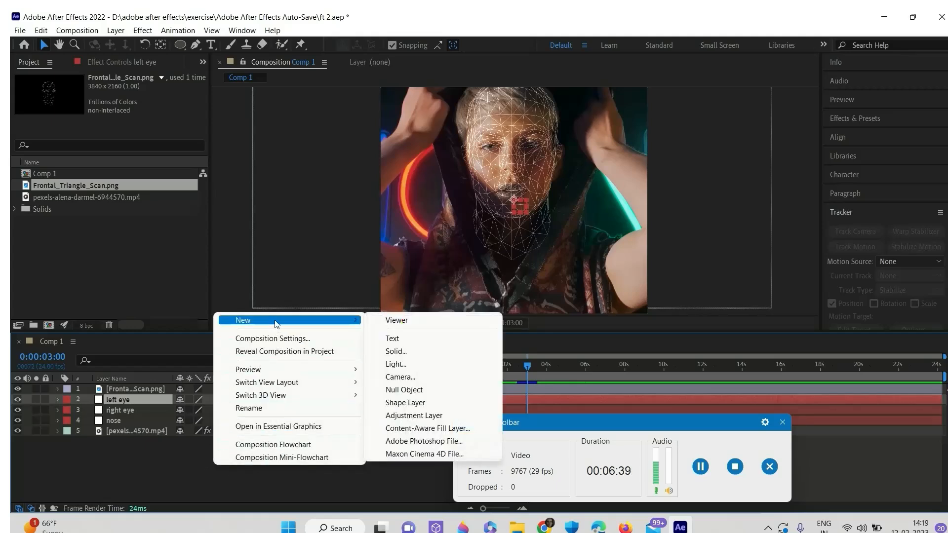
click(408, 390)
right_click(120, 399)
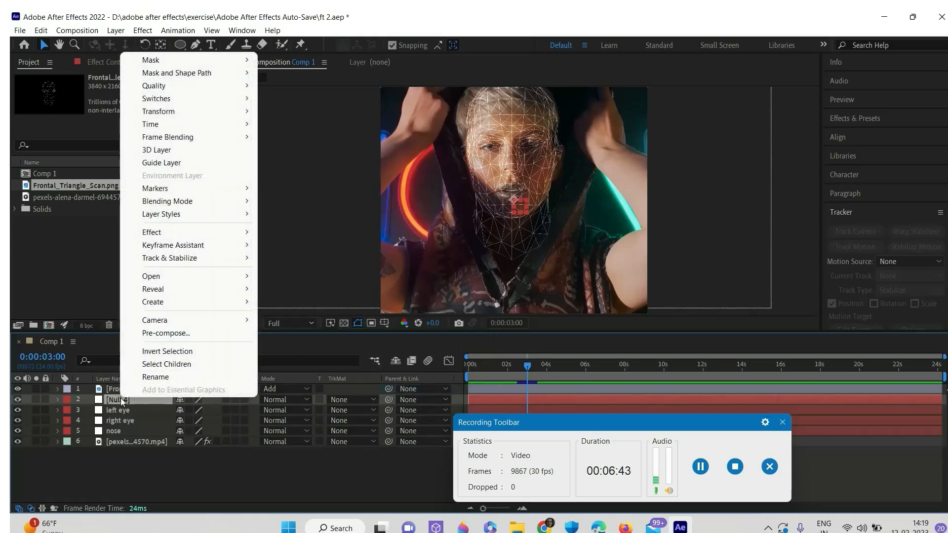
click(153, 377)
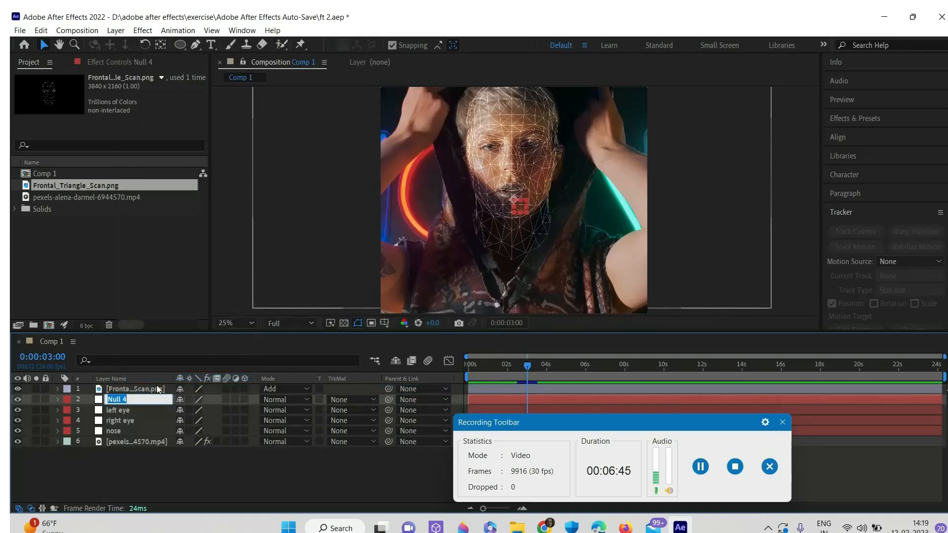
text(riht)
key(BackSpace)
key(BackSpace)
text(ght)
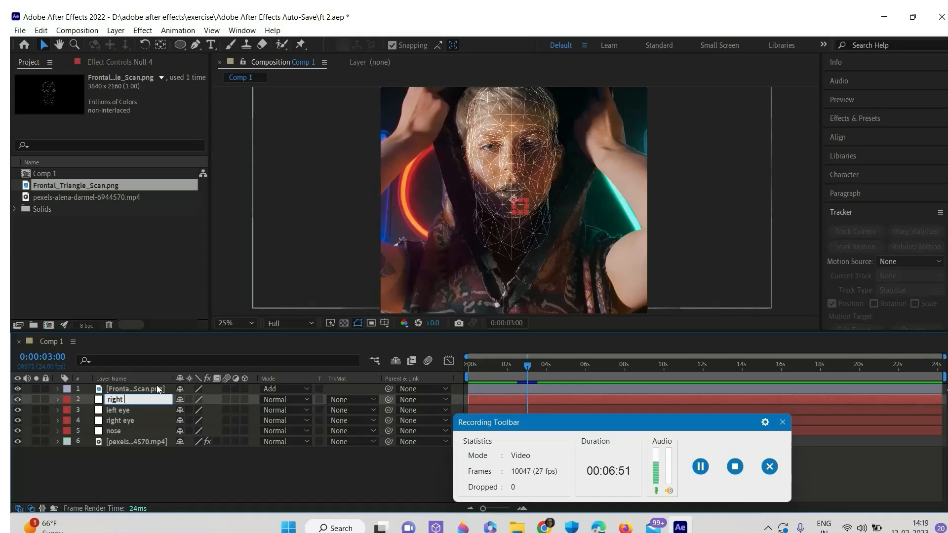
text( cheek middle)
key(Return)
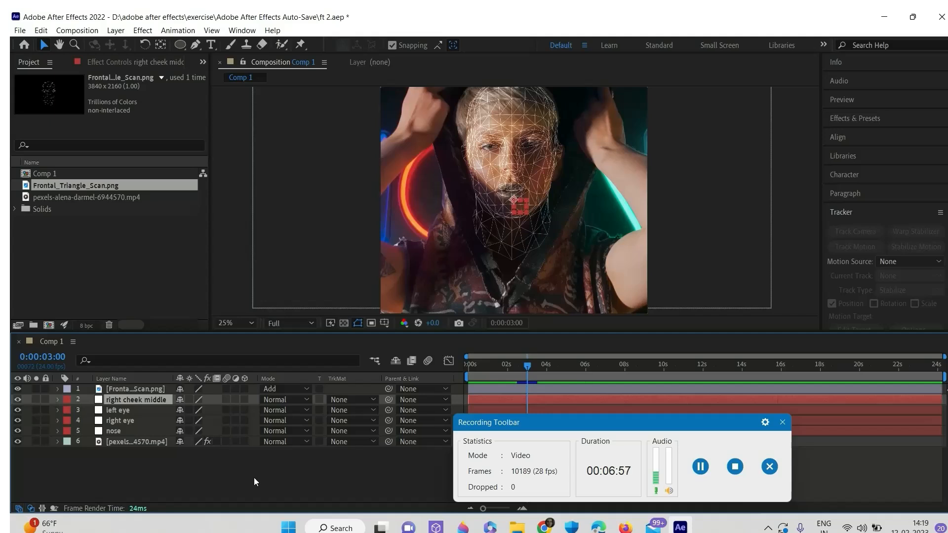
Create a null object above right cheek middle and rename it right cheek top
right_click(268, 473)
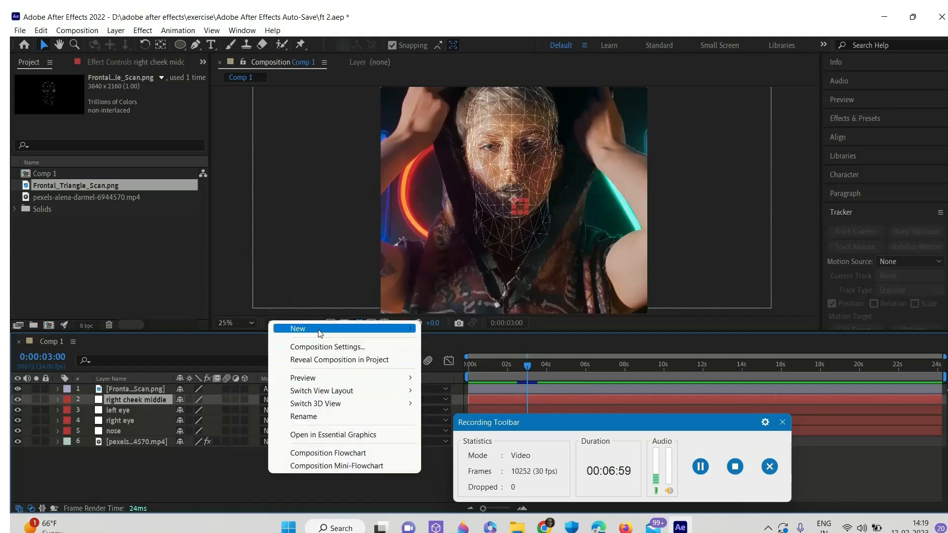
mouse_move(320, 333)
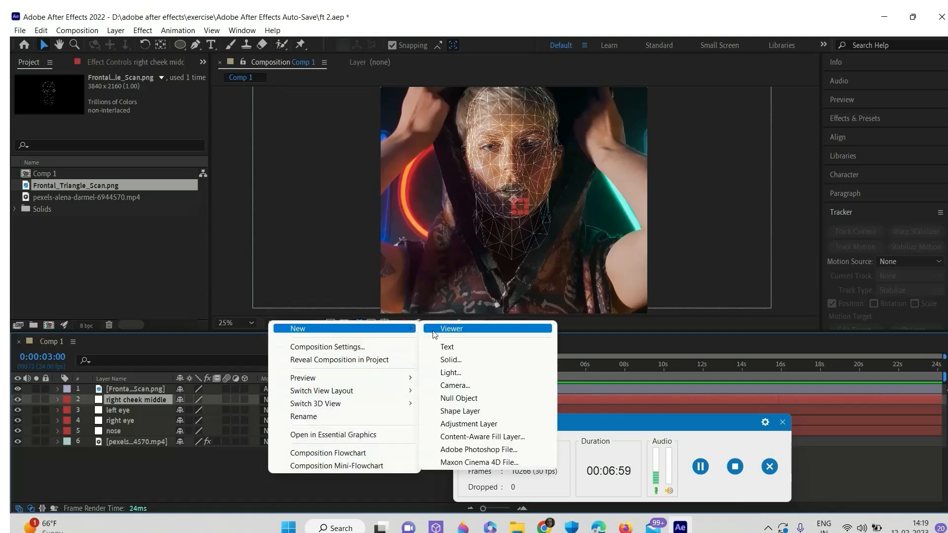
click(463, 399)
right_click(146, 399)
click(177, 379)
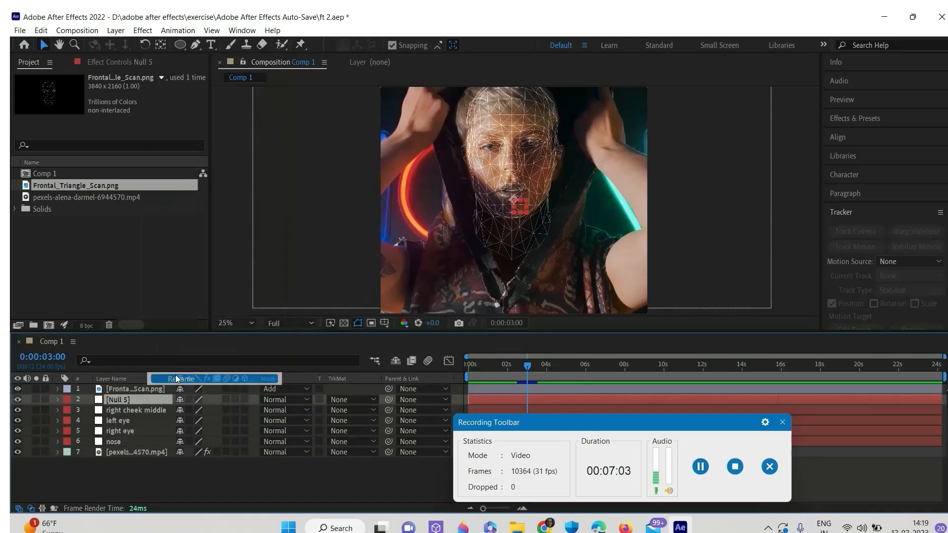
text(right)
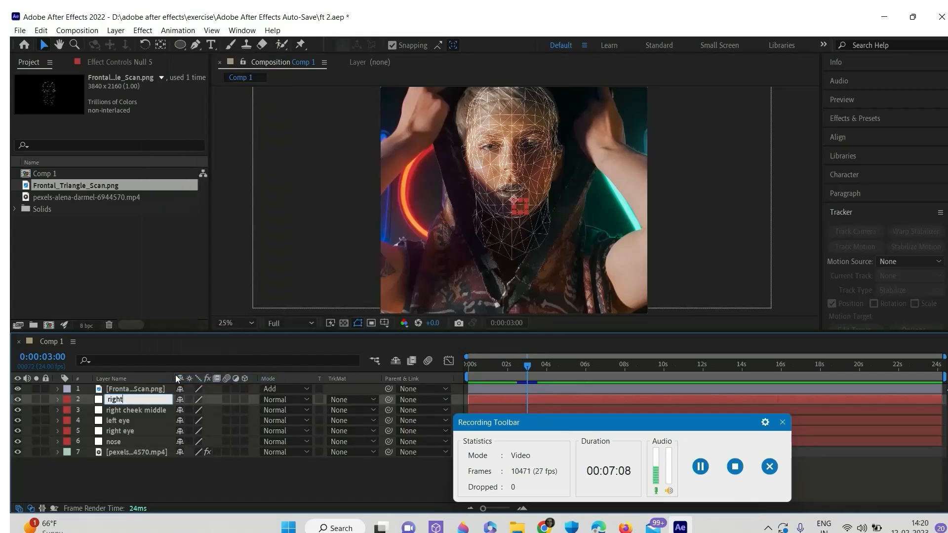
text( cheek top)
key(Return)
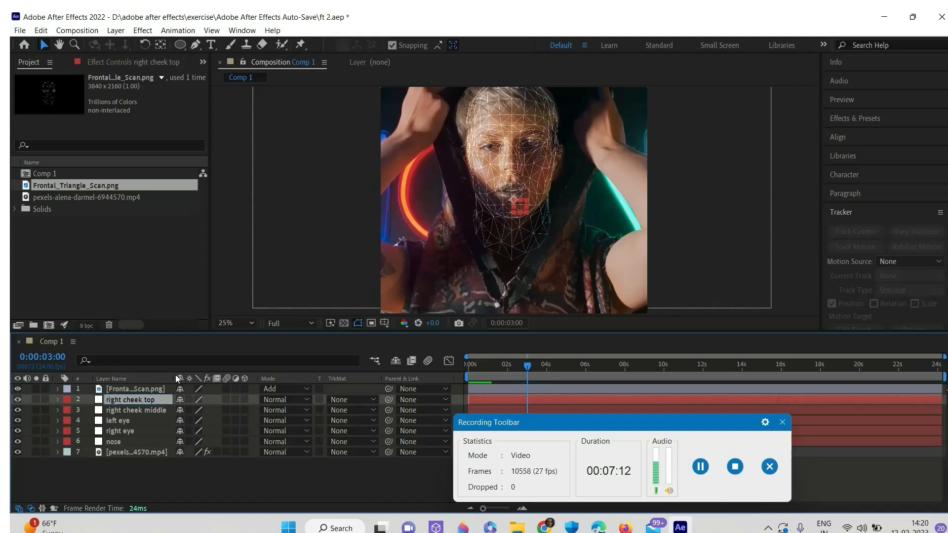
Create a null object above right cheek top and rename it left cheek middle
right_click(232, 475)
mouse_move(306, 331)
click(441, 400)
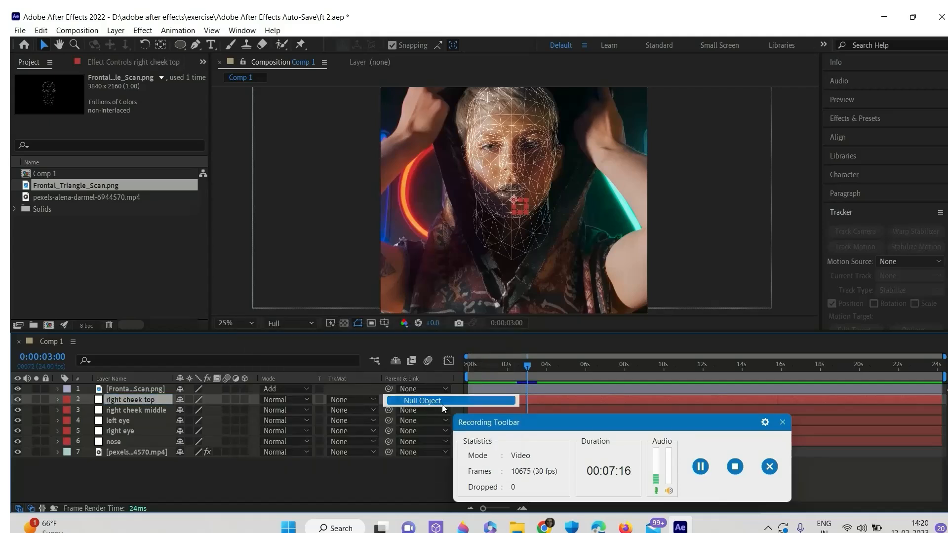
right_click(117, 398)
click(159, 376)
text(left ch)
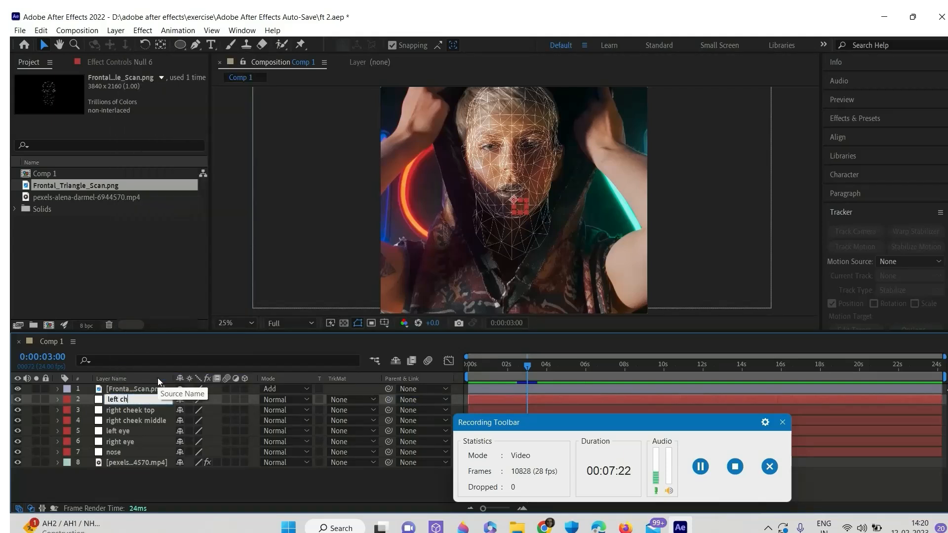
text(eek middle)
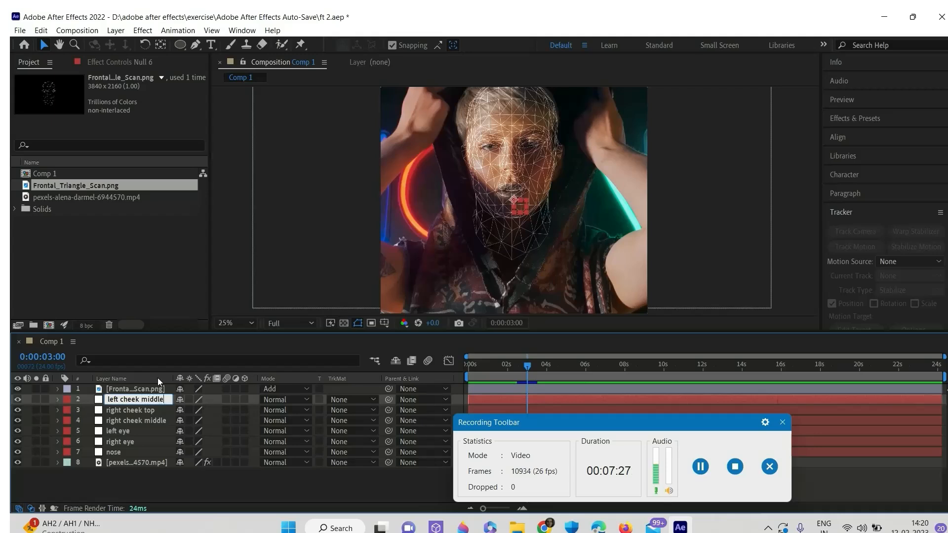
key(Return)
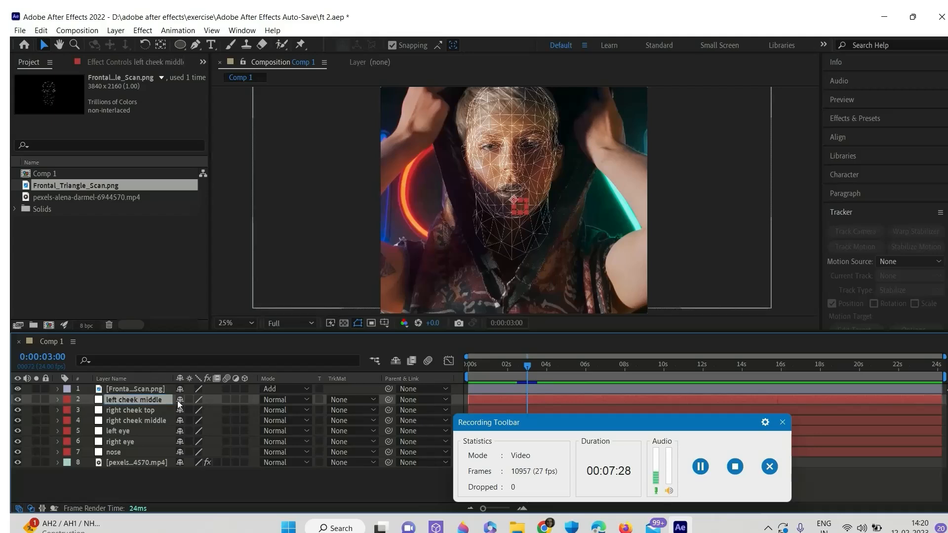
Create a null object above left cheek middle and rename it left cheek top
right_click(239, 489)
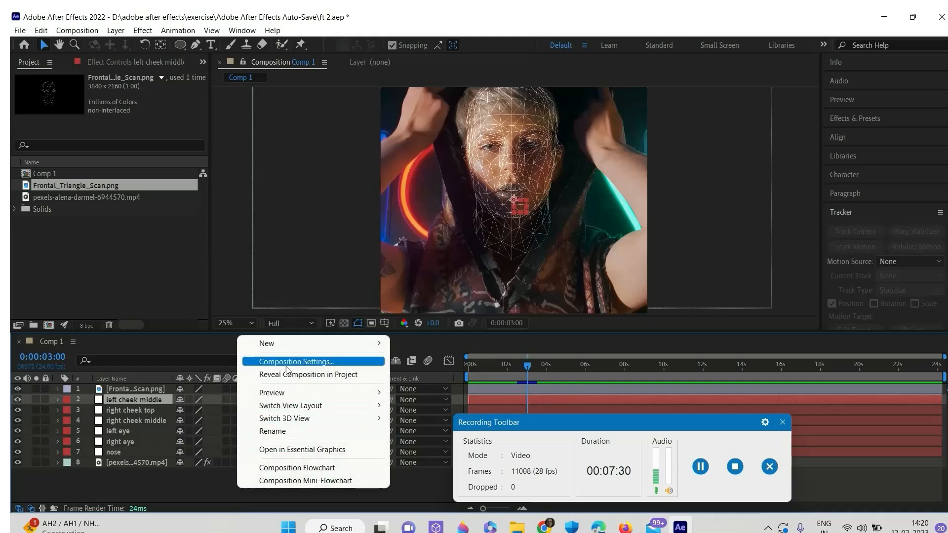
mouse_move(347, 347)
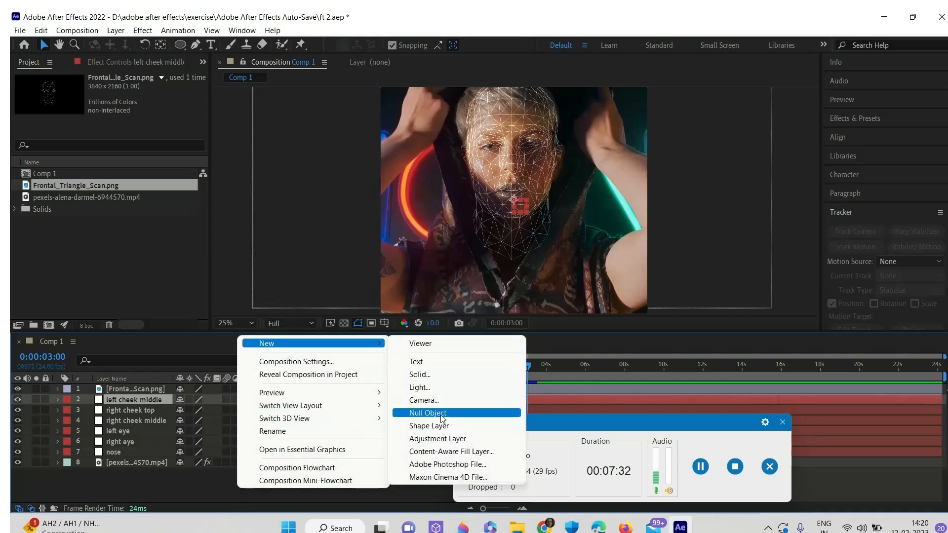
click(415, 413)
right_click(126, 402)
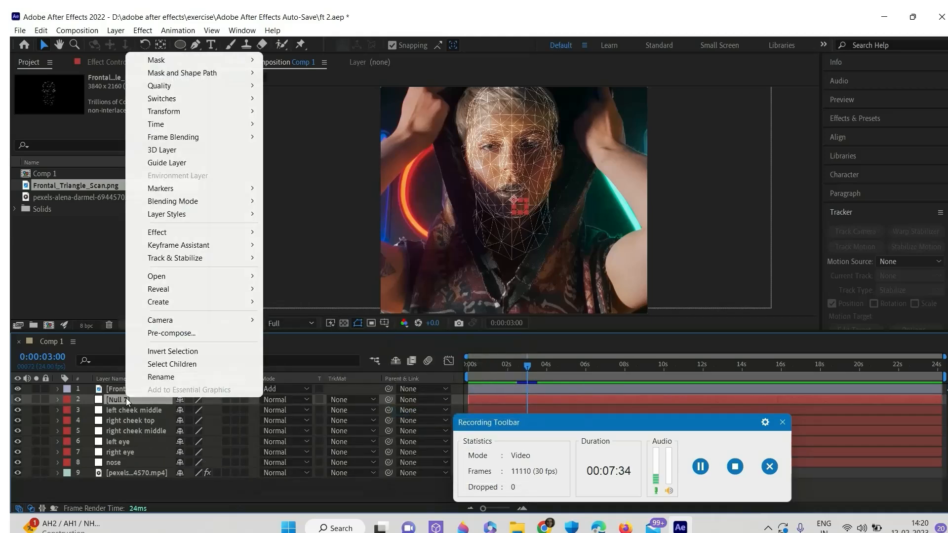
click(154, 381)
text(left)
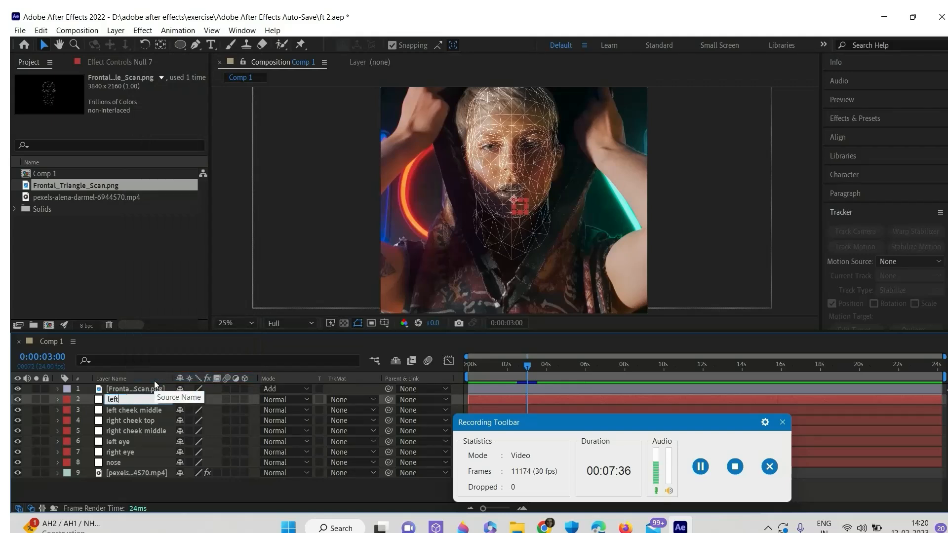
text( cheek top)
key(Return)
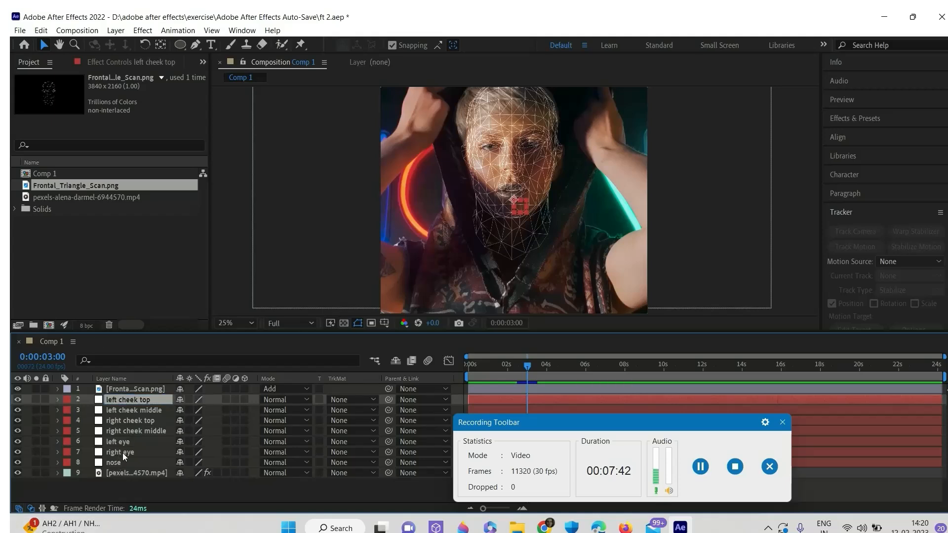
click(700, 467)
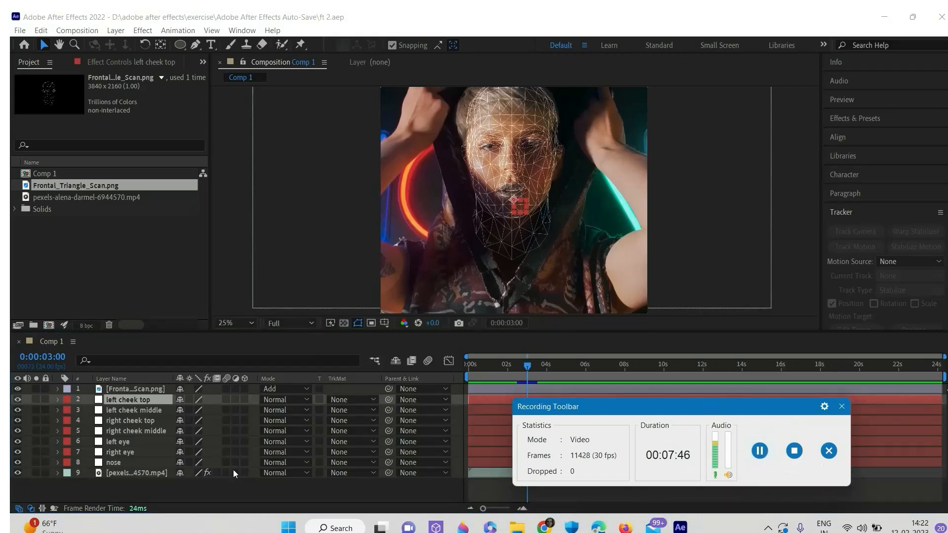
drag(586, 401, 636, 423)
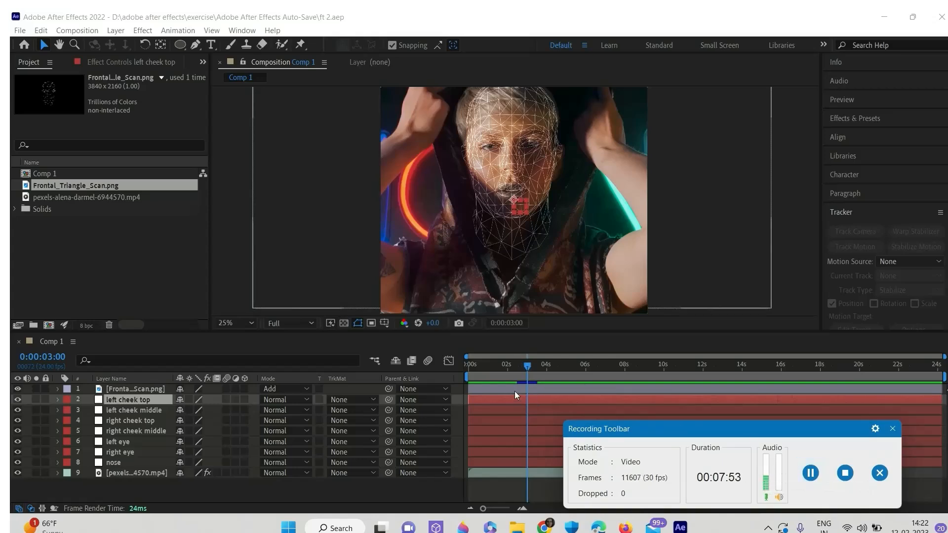
Return the current time to 0:00:00:00 and expand the Pexels clip's Face Track Points effect to show its facial feature groups
drag(526, 362, 468, 364)
click(56, 474)
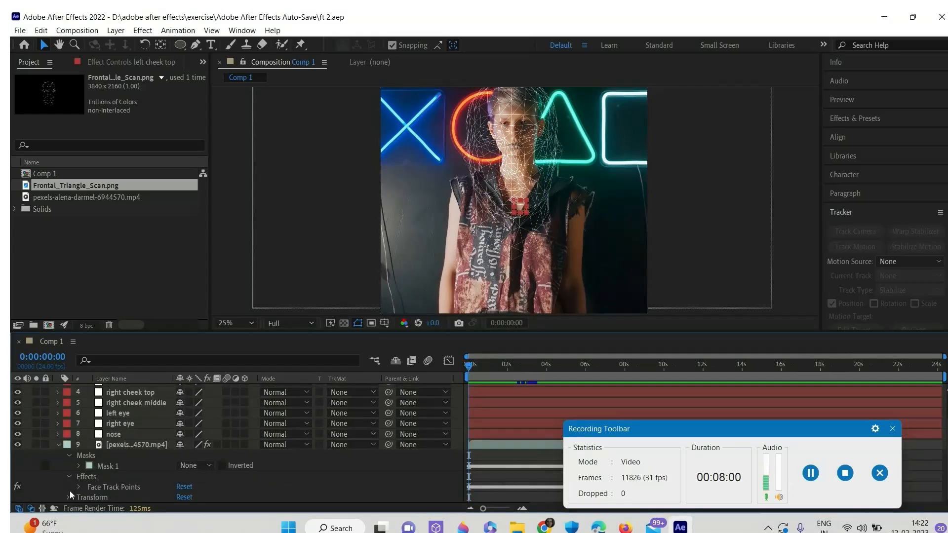
click(69, 497)
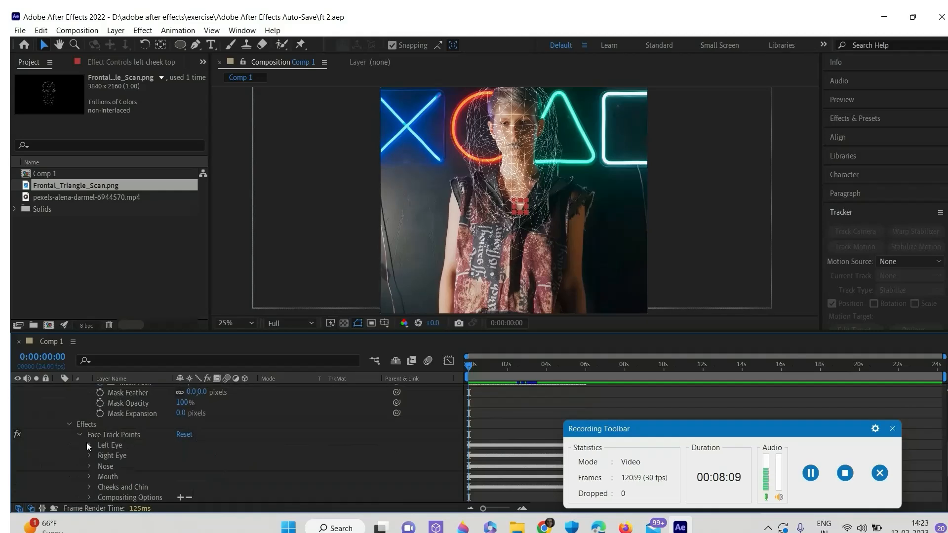
Reveal the Position property of all seven null layers, from left cheek top through nose
scroll(197, 455, down, 1)
scroll(197, 455, up, 2)
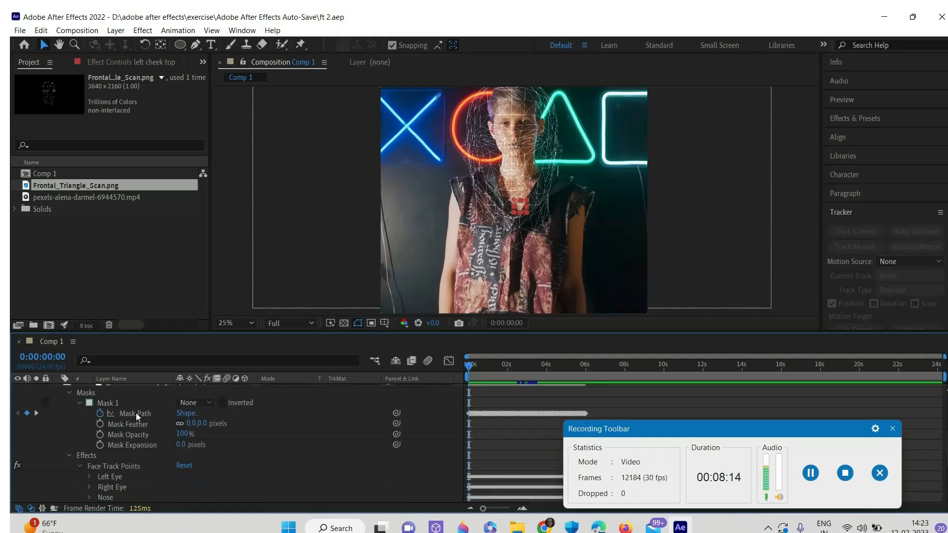
scroll(135, 413, up, 3)
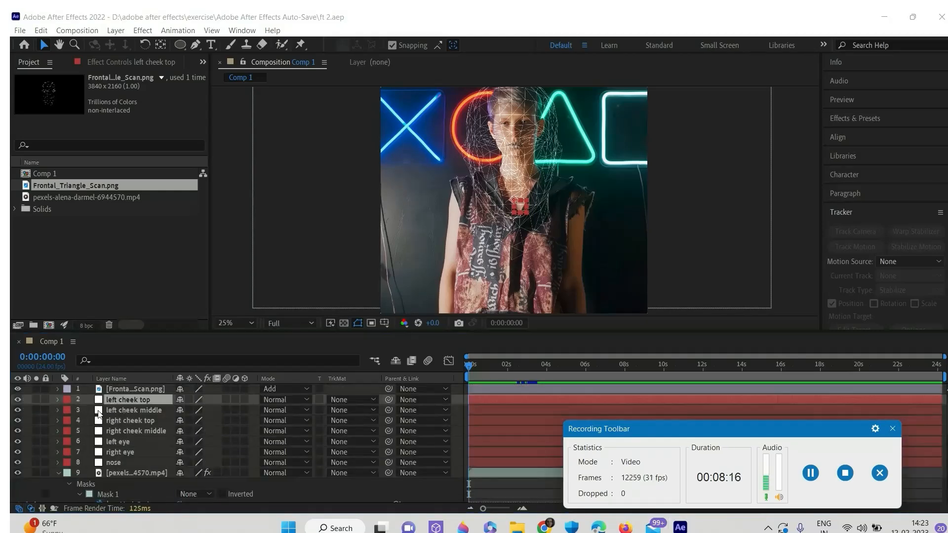
click(135, 399)
shift+click(123, 464)
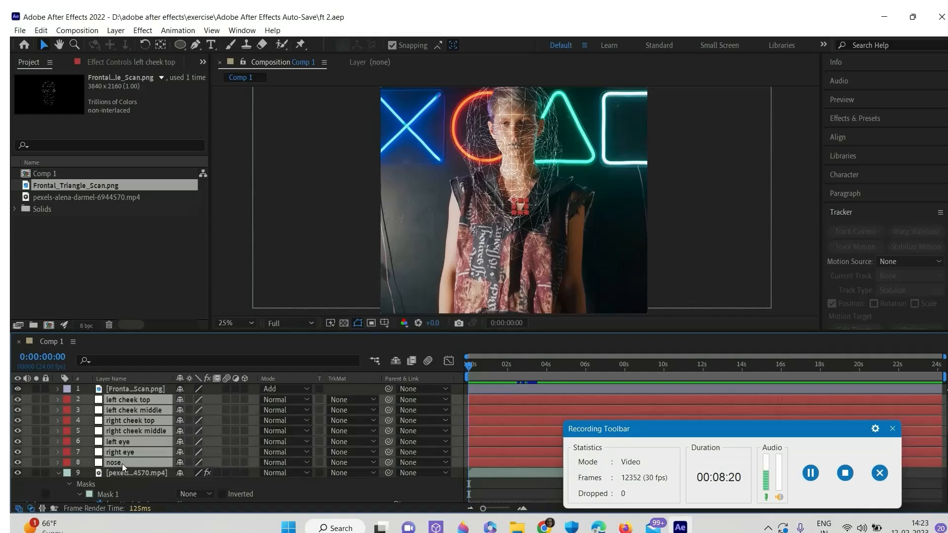
key(p)
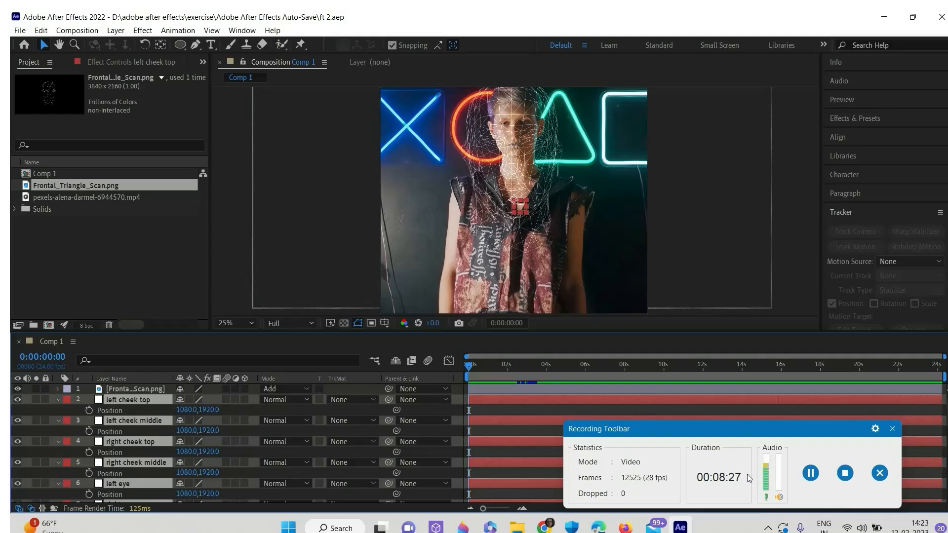
click(818, 472)
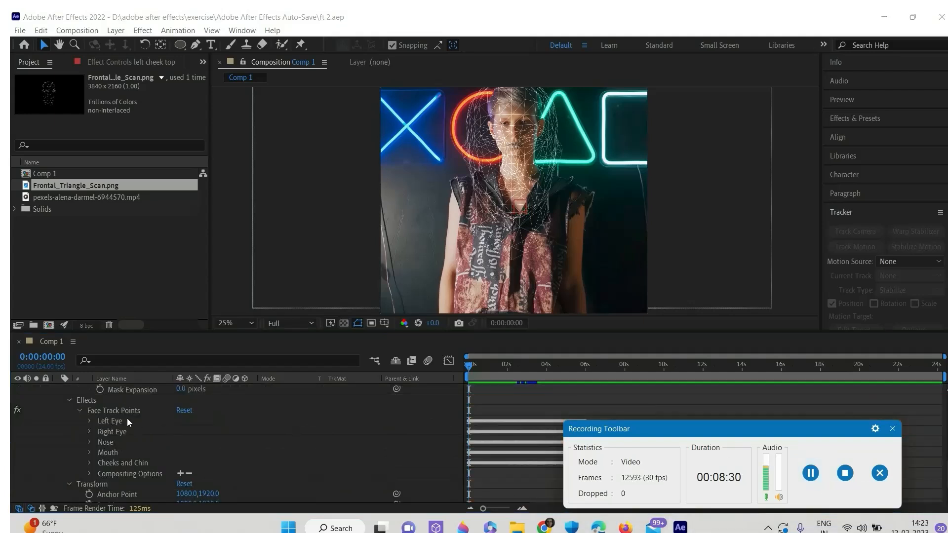
Copy the Left Eye Inner keyframes from the clip's Face Track Points onto the left eye null's Position
click(89, 421)
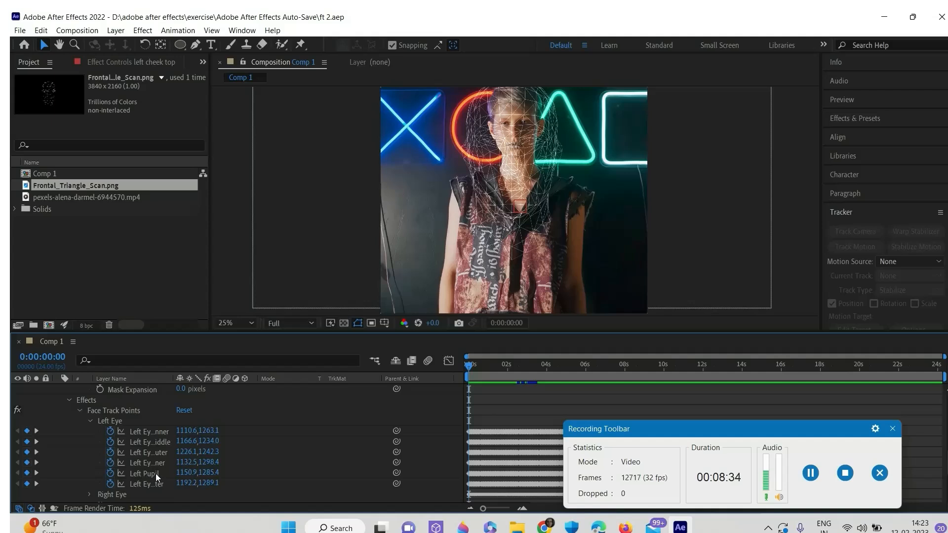
click(149, 463)
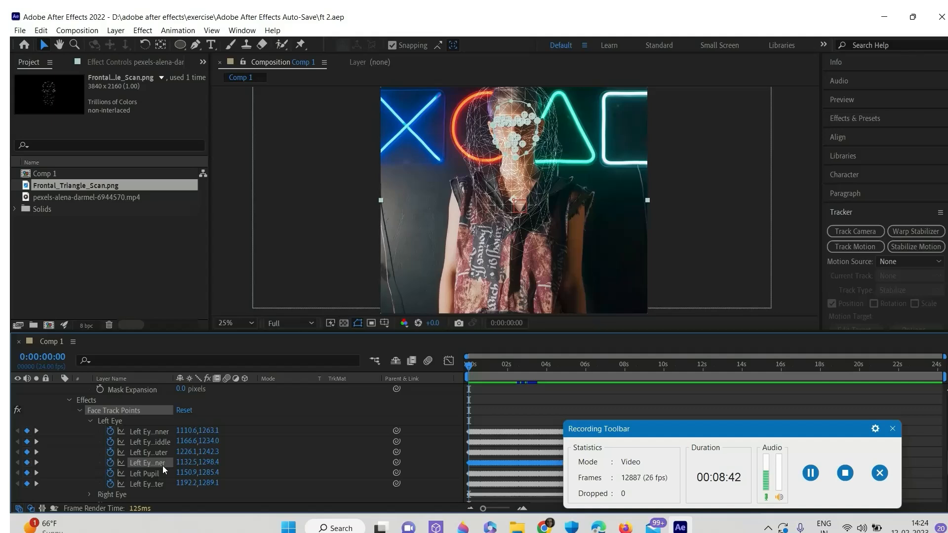
ctrl+click(162, 466)
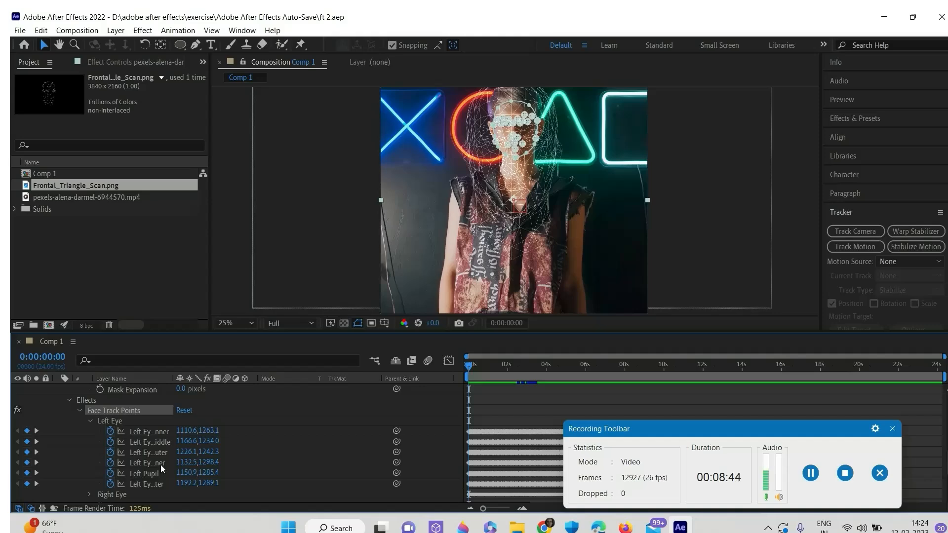
click(161, 464)
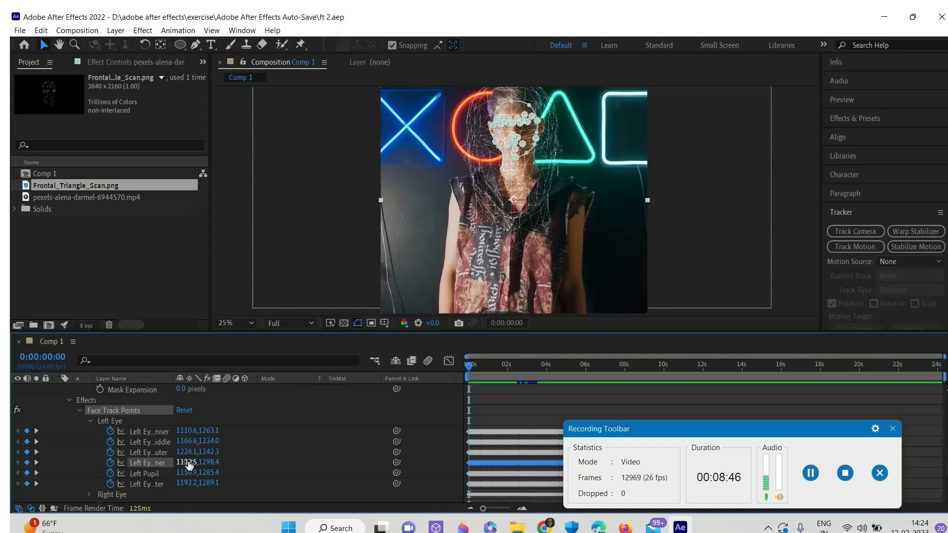
scroll(189, 464, up, 6)
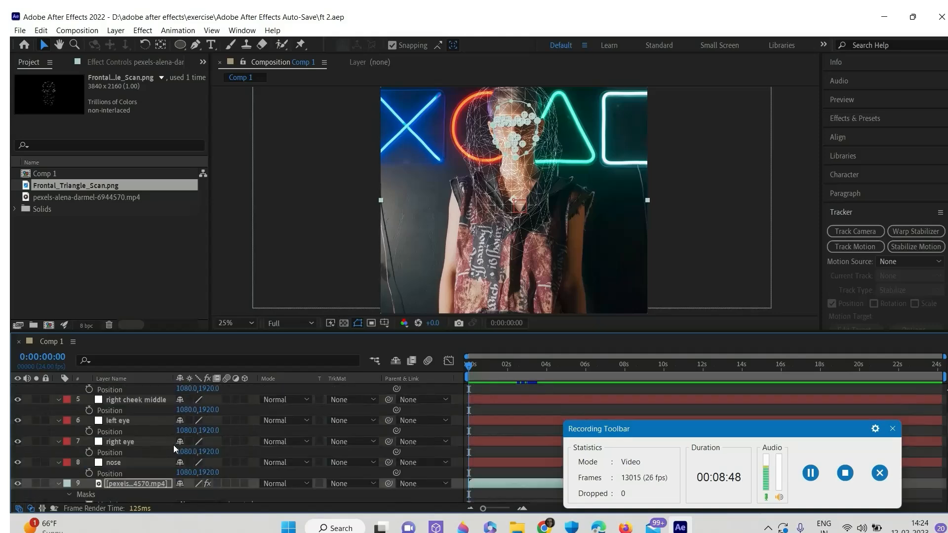
click(115, 430)
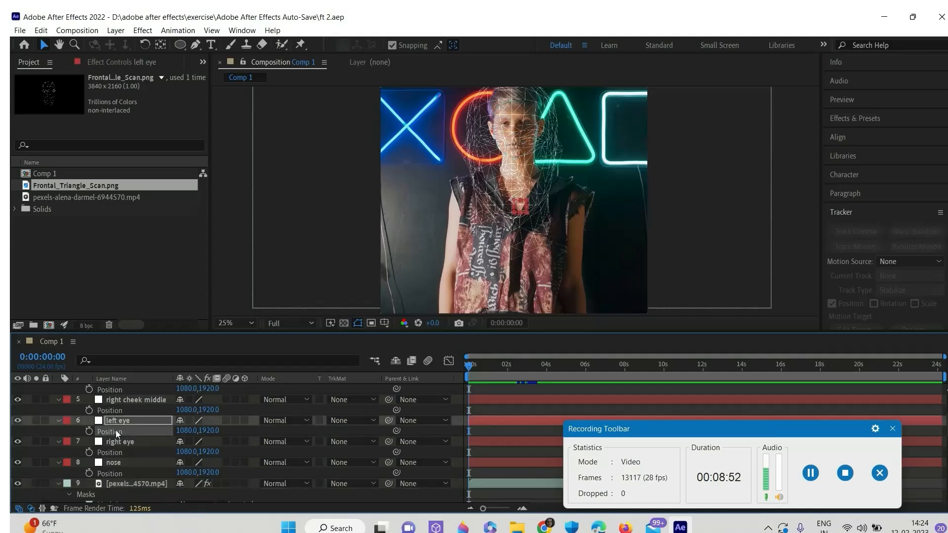
key(ctrl+v)
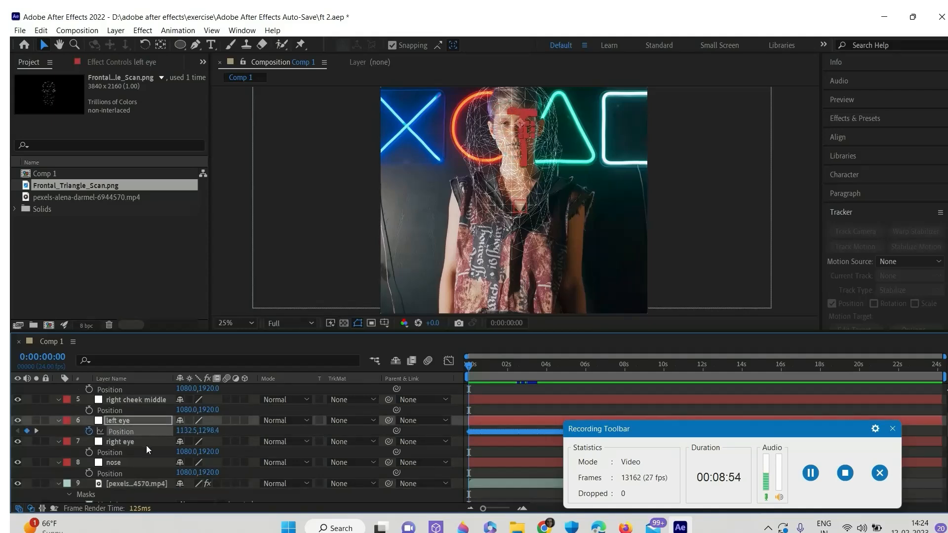
Copy the Right Eye Inner keyframes from the clip's Face Track Points onto the right eye null's Position
scroll(146, 445, down, 3)
scroll(146, 446, down, 3)
scroll(147, 446, down, 2)
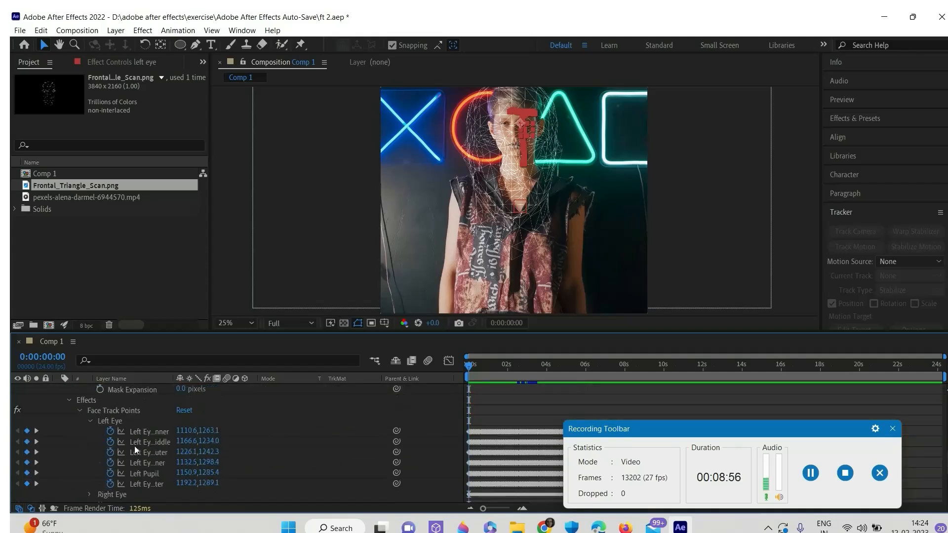
scroll(116, 446, down, 2)
click(90, 432)
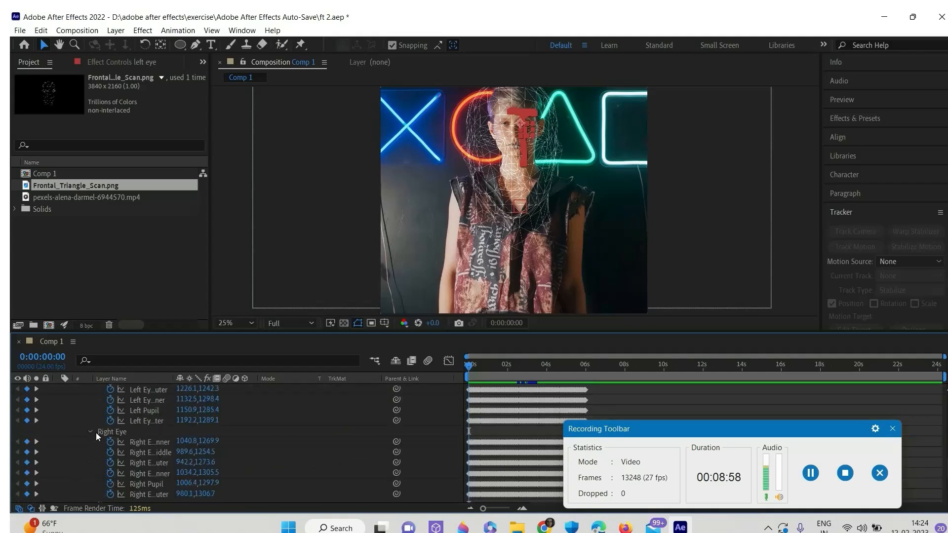
click(168, 473)
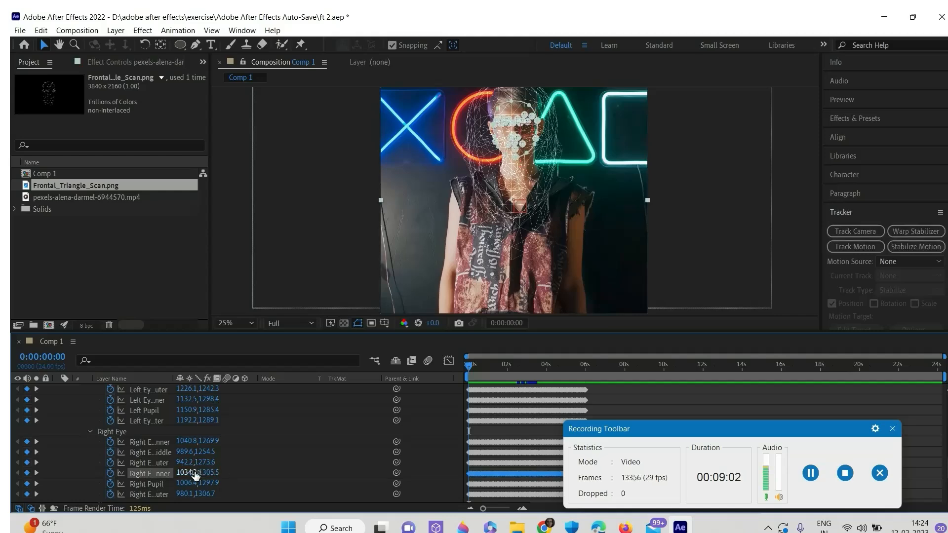
scroll(137, 422, up, 3)
scroll(123, 422, up, 4)
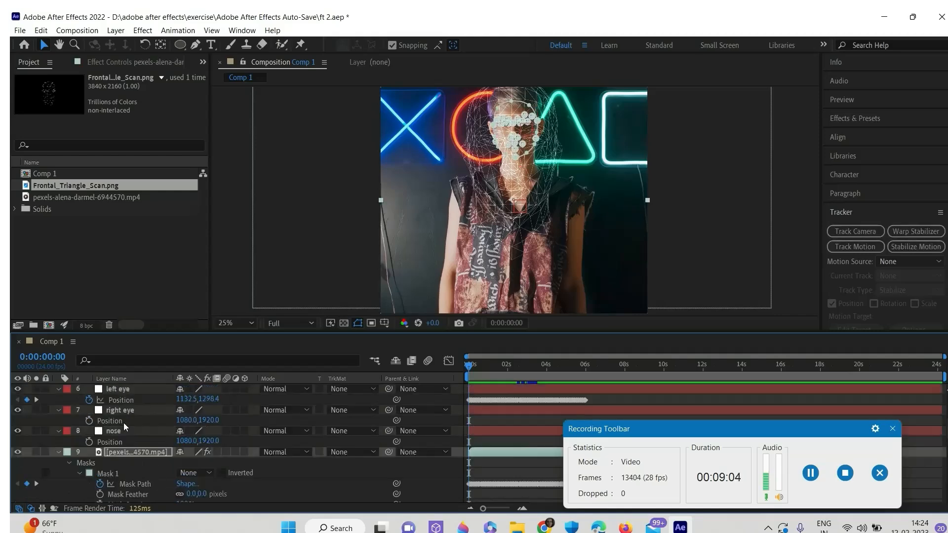
click(117, 443)
key(ctrl+v)
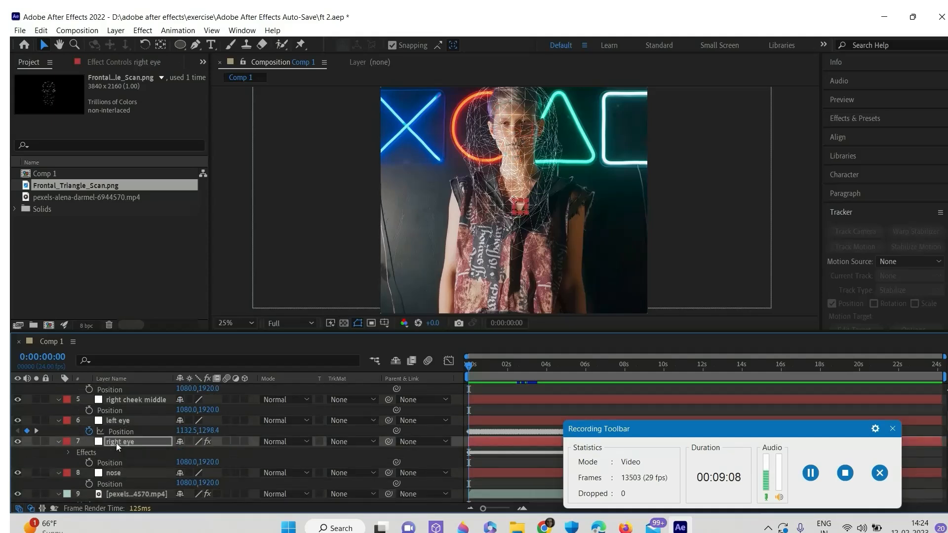
key(ctrl+z)
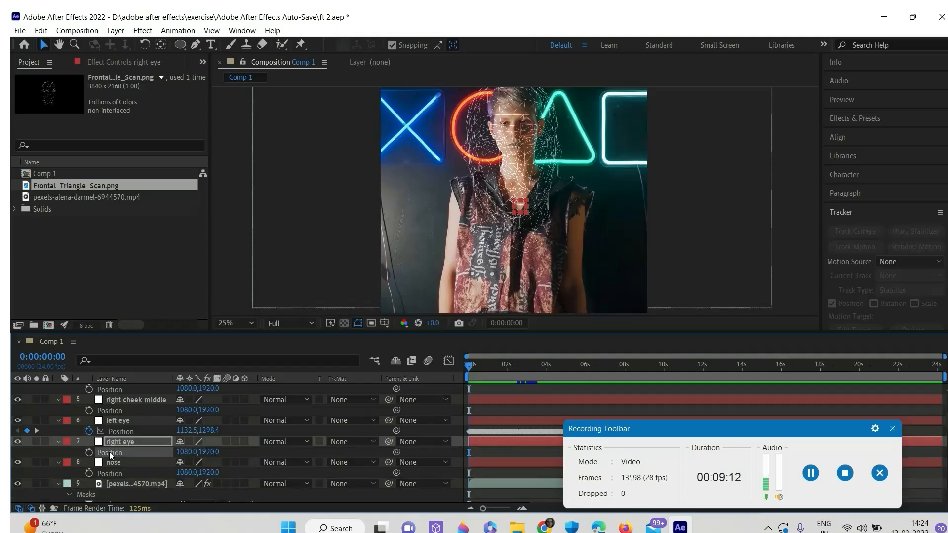
key(ctrl+v)
Copy the Nose Bridge keyframes from the clip's Face Track Points onto the nose null's Position
scroll(113, 458, down, 8)
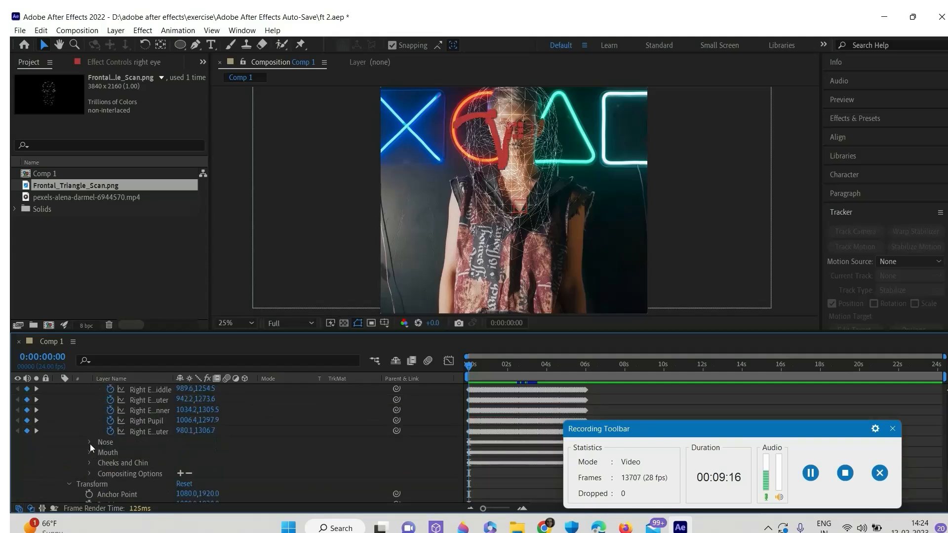
click(89, 443)
click(159, 452)
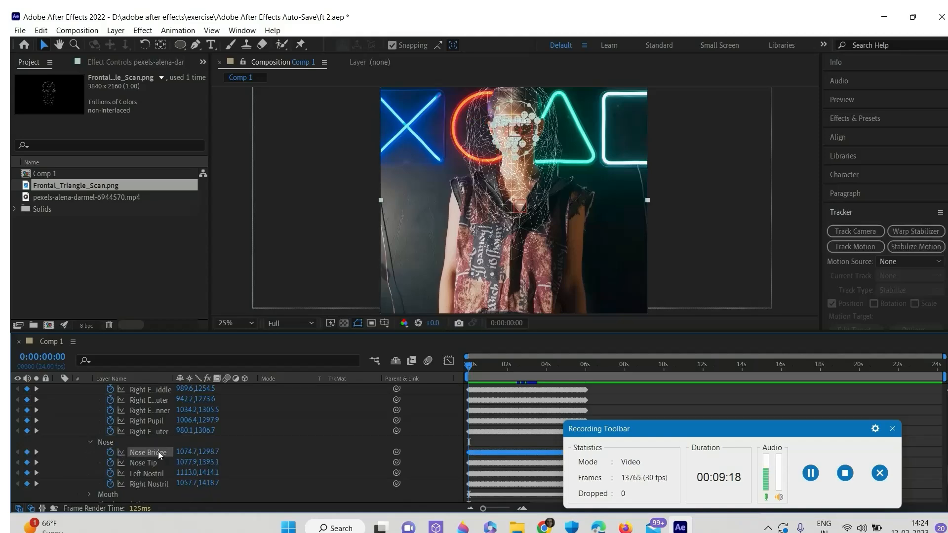
scroll(152, 443, up, 10)
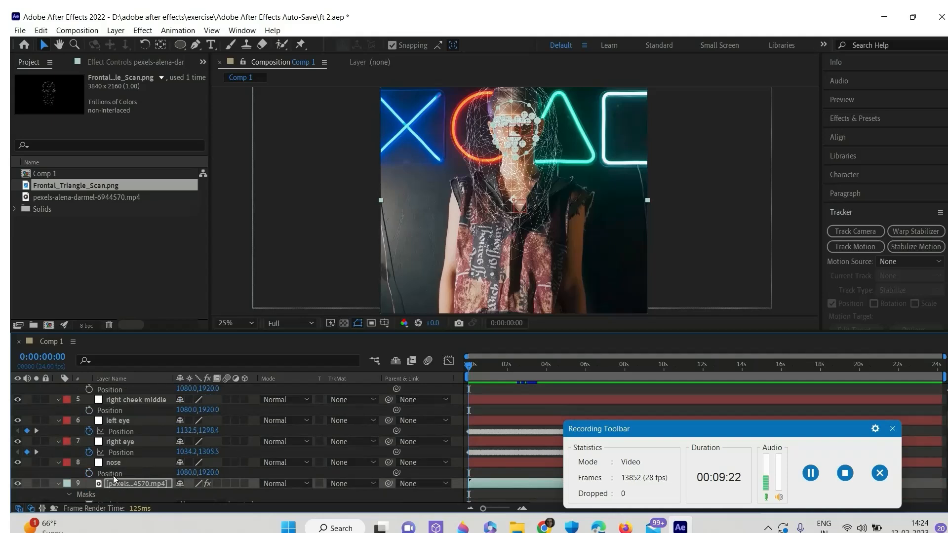
click(118, 473)
key(ctrl+v)
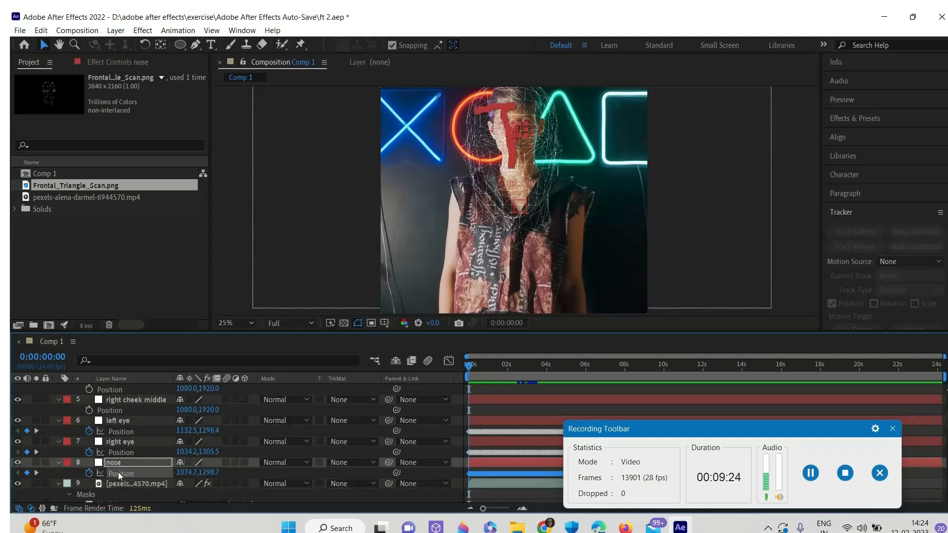
Copy the Left Cheek Top keyframes from the Cheeks and Chin group onto the left cheek top null's Position
scroll(134, 476, down, 5)
scroll(133, 475, down, 8)
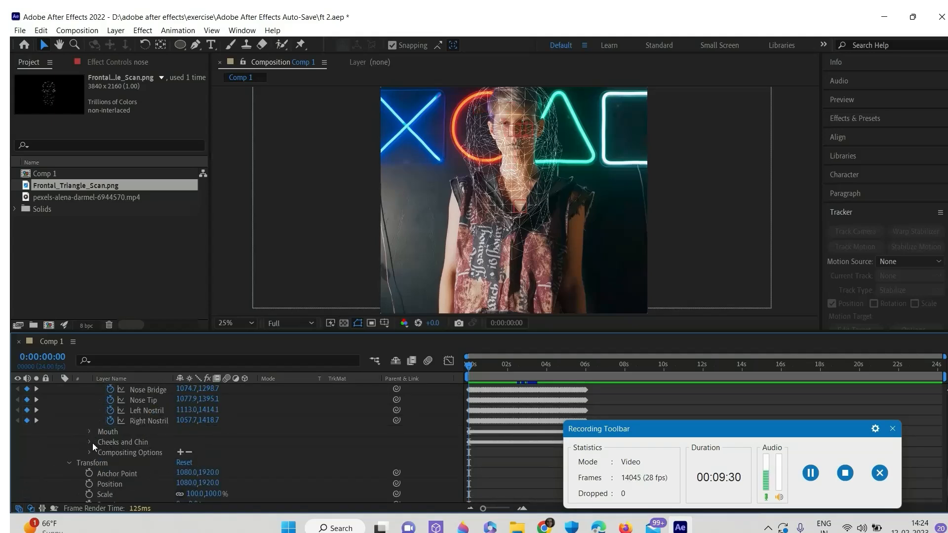
click(90, 442)
scroll(170, 481, down, 1)
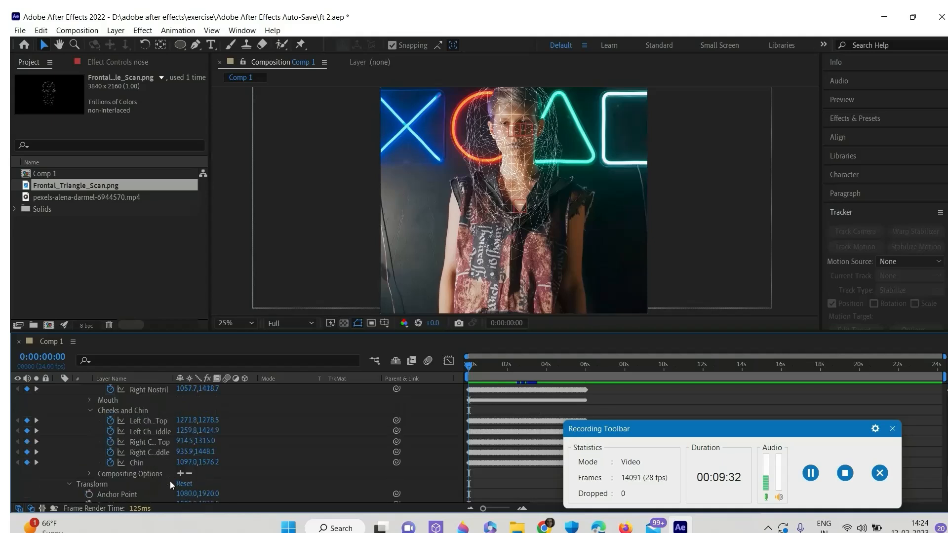
click(162, 423)
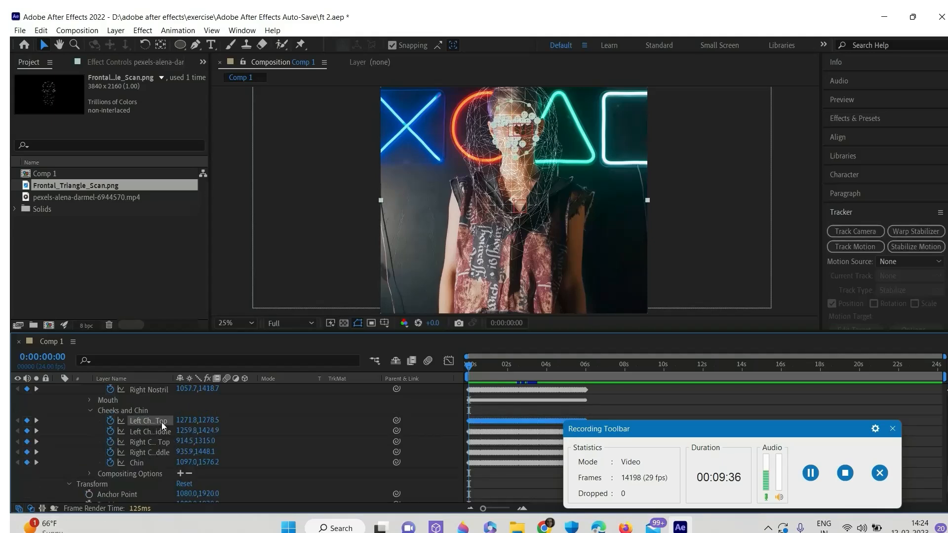
scroll(141, 433, up, 4)
scroll(140, 433, up, 5)
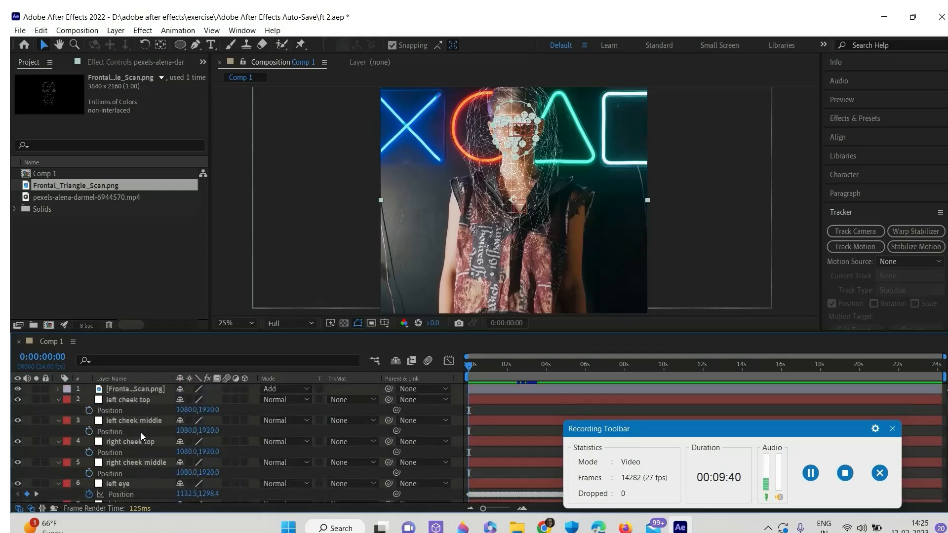
click(108, 410)
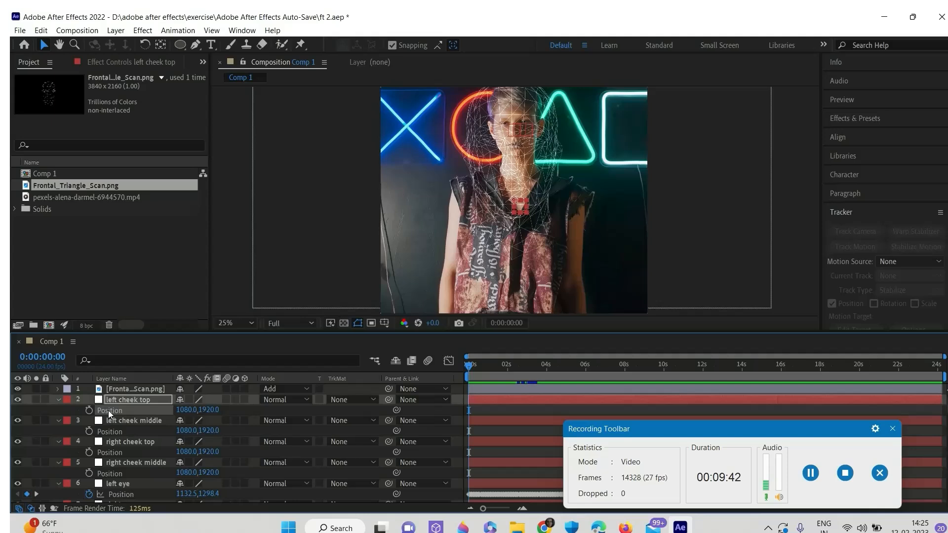
key(ctrl+v)
Copy the Left Cheek Middle keyframes from the Cheeks and Chin group onto the left cheek middle null's Position
scroll(137, 433, down, 10)
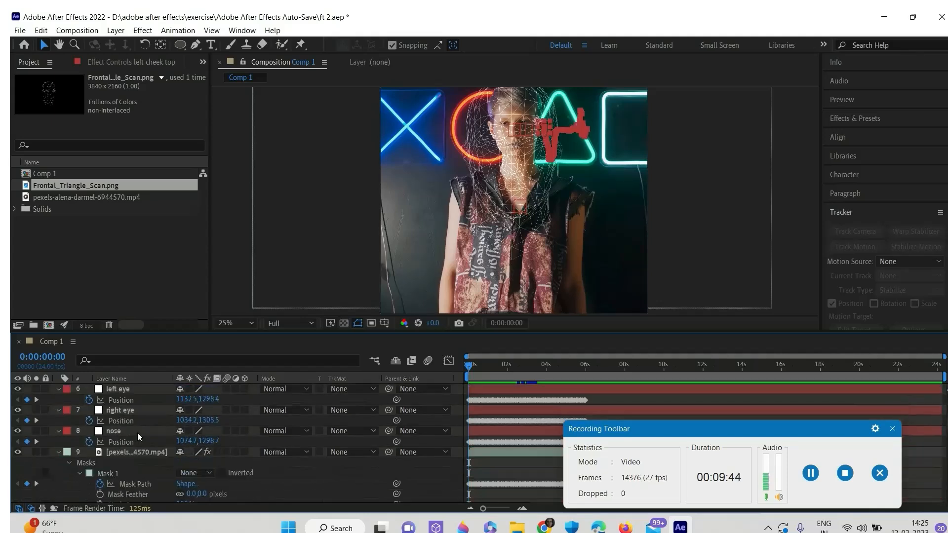
scroll(137, 433, down, 5)
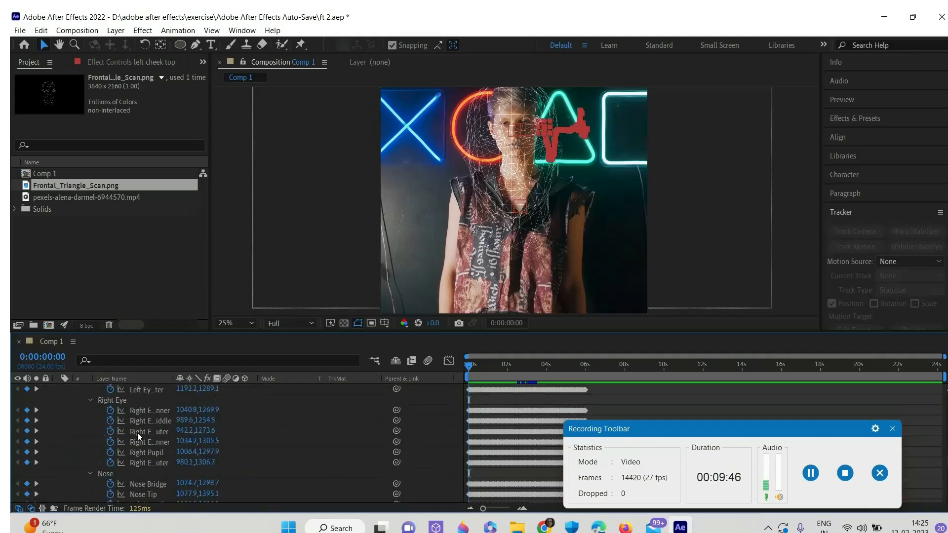
click(142, 464)
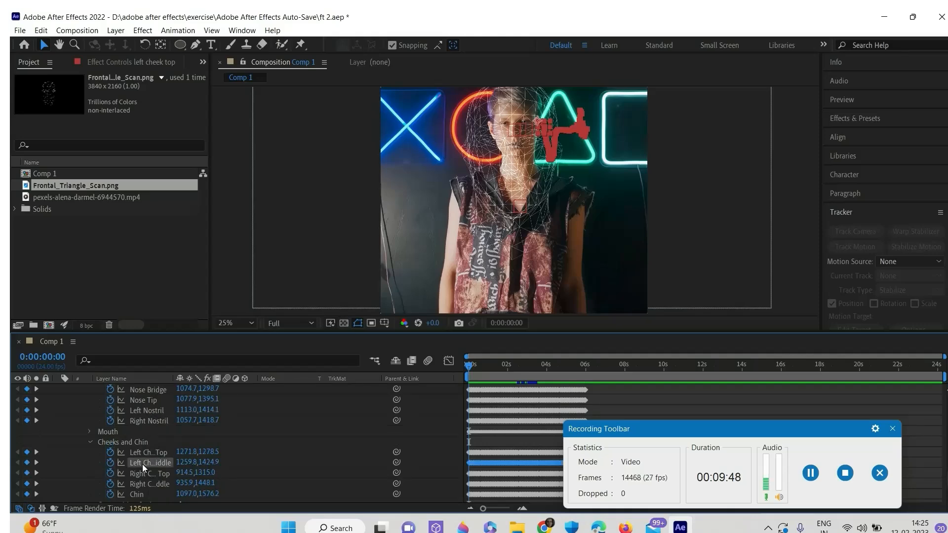
scroll(143, 461, up, 5)
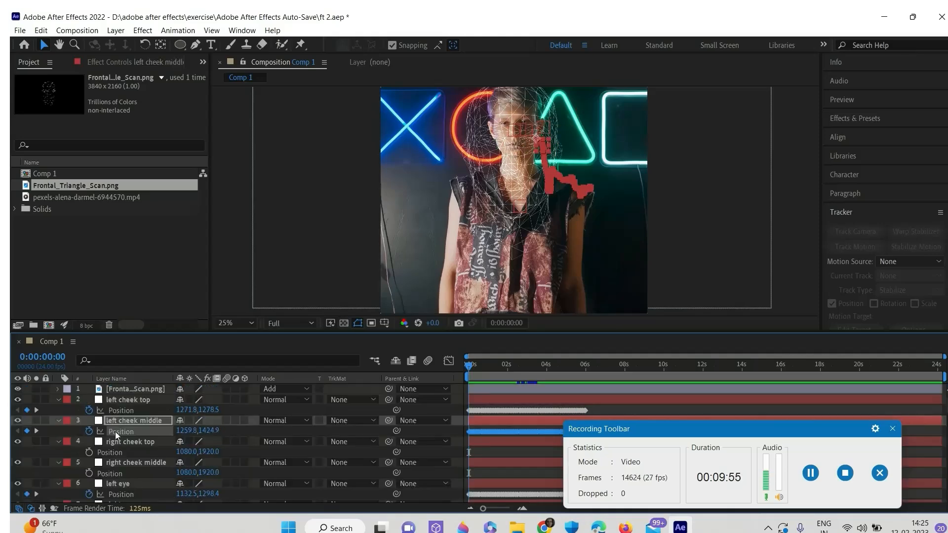
Copy the Right Cheek Top keyframes from the Cheeks and Chin group onto the right cheek top null's Position
scroll(132, 440, down, 10)
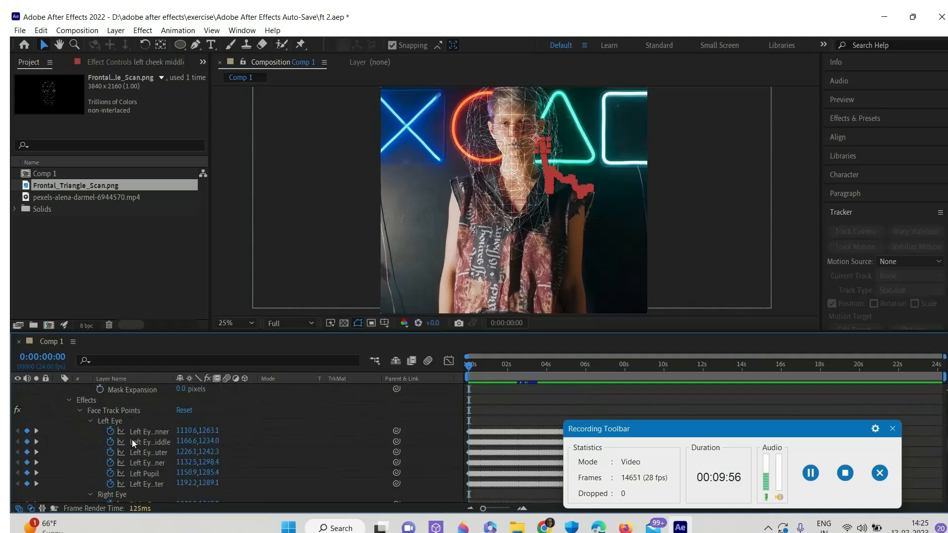
scroll(138, 462, down, 5)
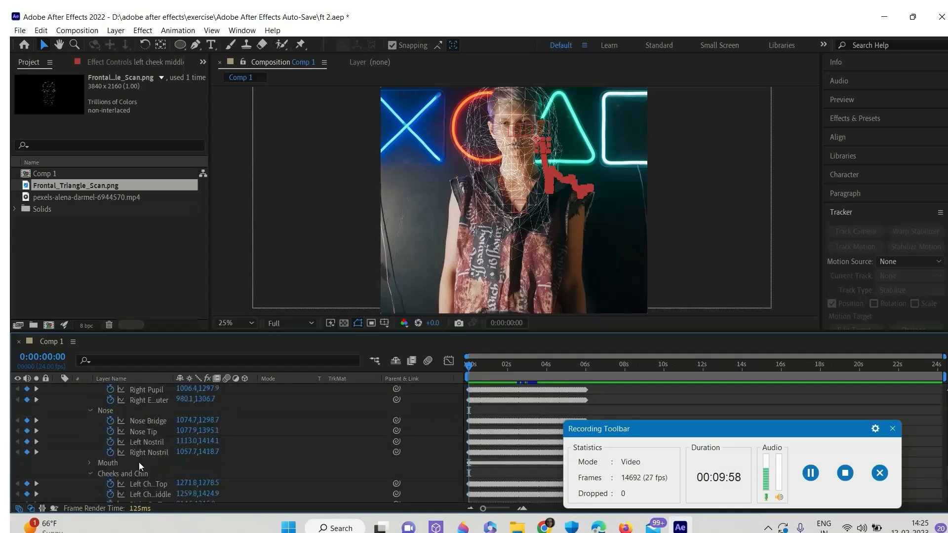
click(163, 440)
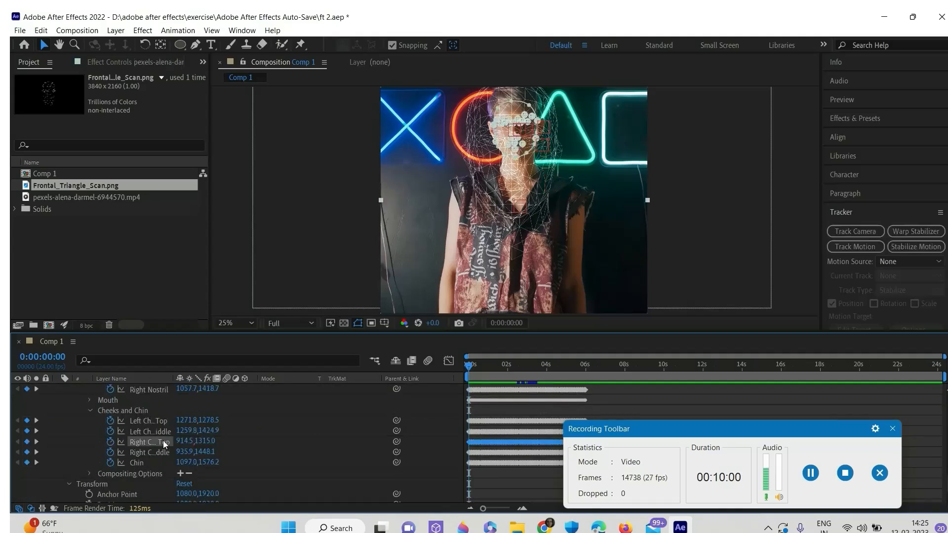
scroll(164, 440, up, 10)
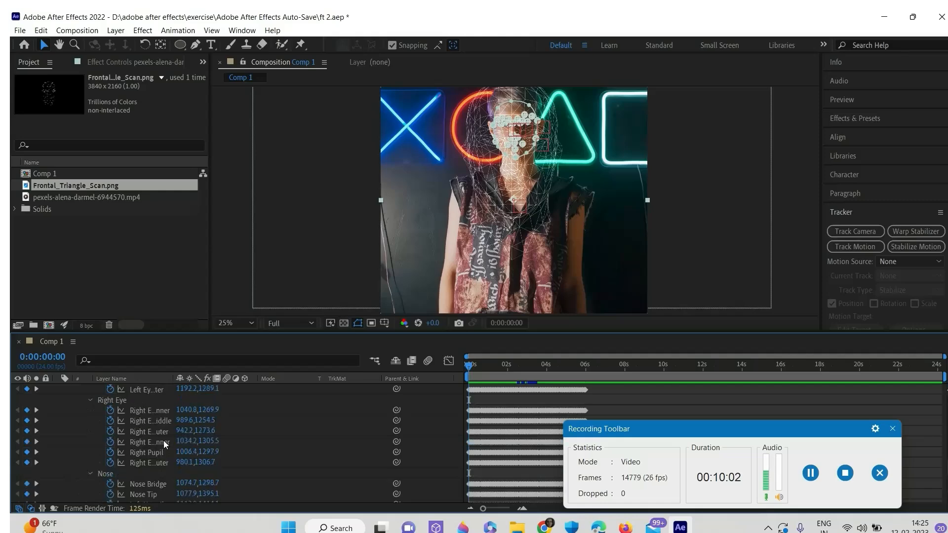
scroll(116, 427, up, 2)
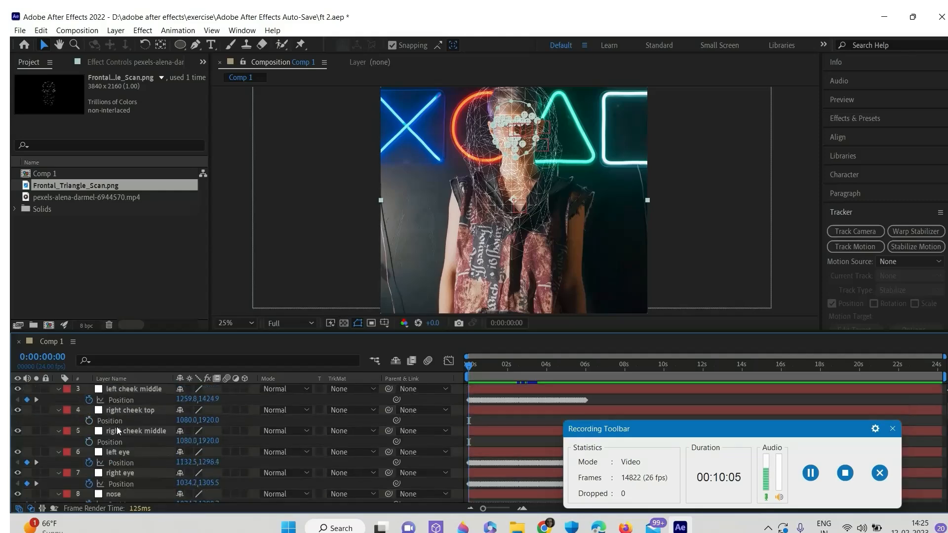
scroll(177, 450, down, 10)
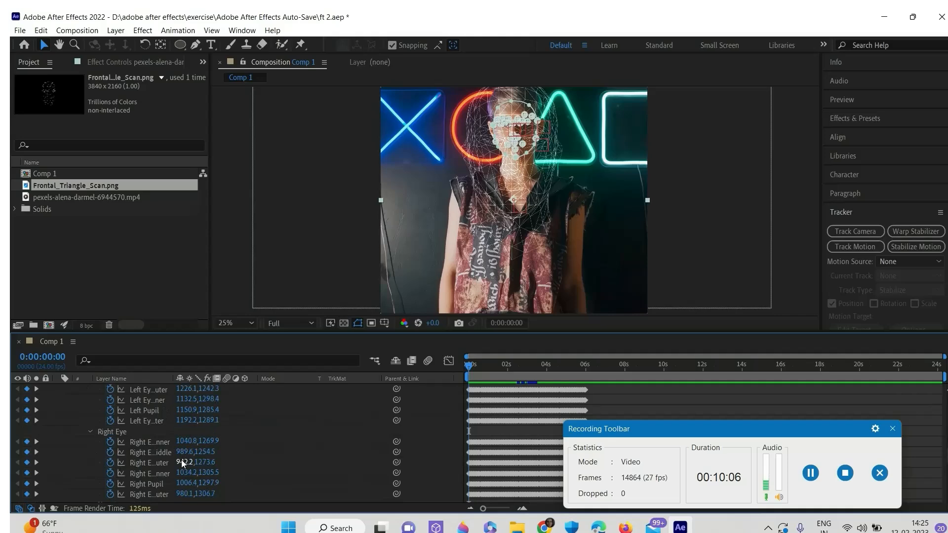
scroll(176, 474, down, 3)
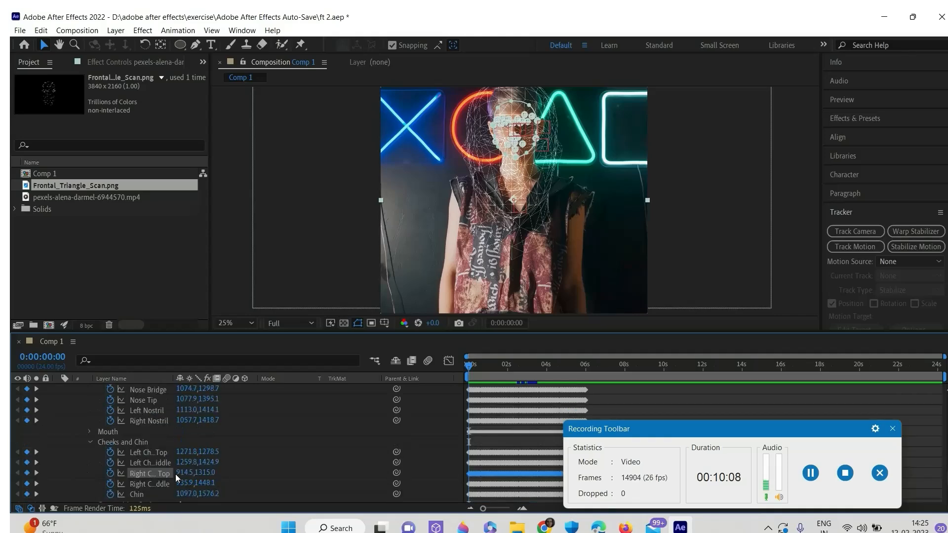
scroll(176, 474, up, 8)
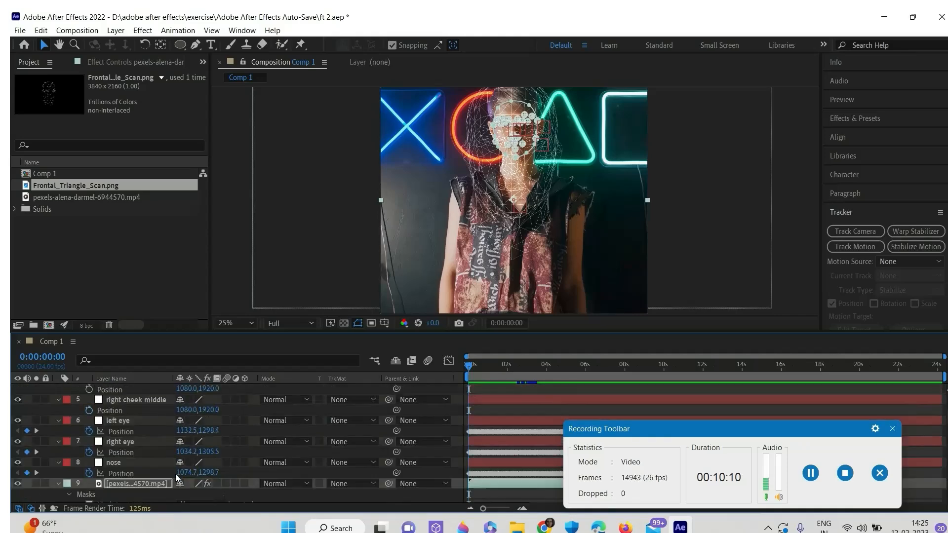
scroll(133, 430, up, 2)
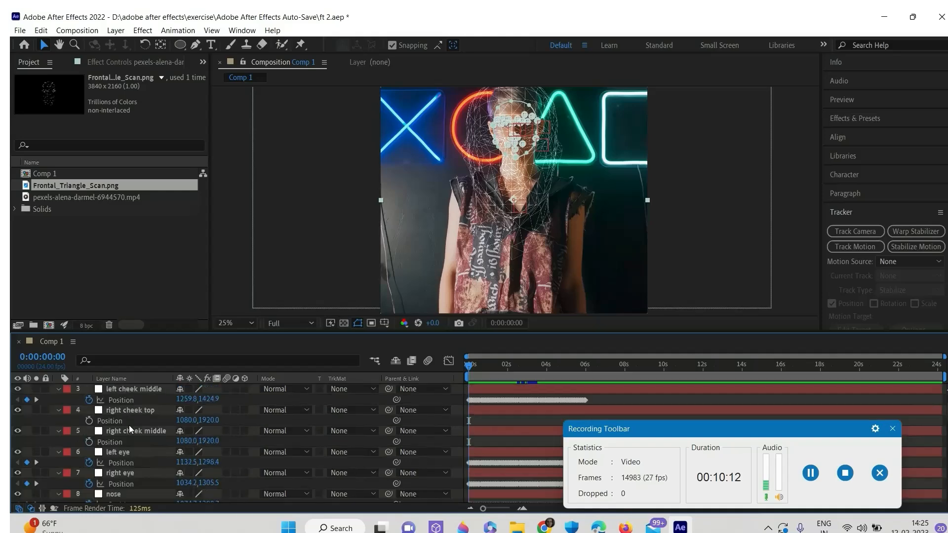
click(104, 423)
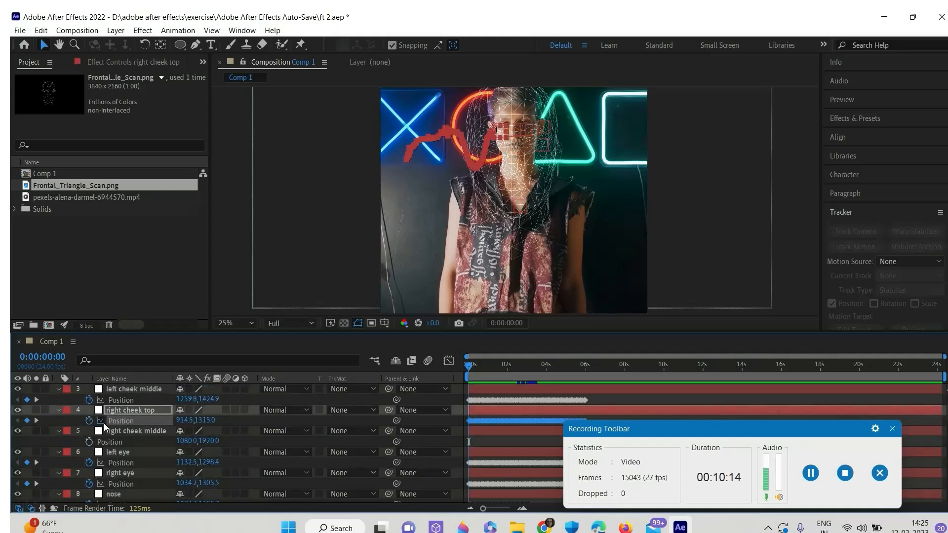
Copy the Right Cheek Middle keyframes from the Cheeks and Chin group onto the right cheek middle null's Position, and save the project
scroll(150, 426, down, 10)
scroll(151, 426, down, 5)
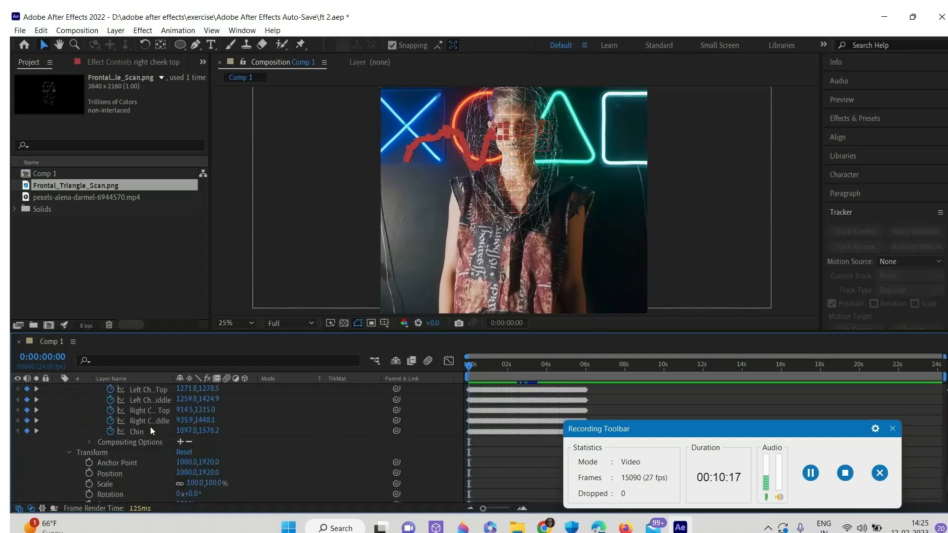
click(152, 414)
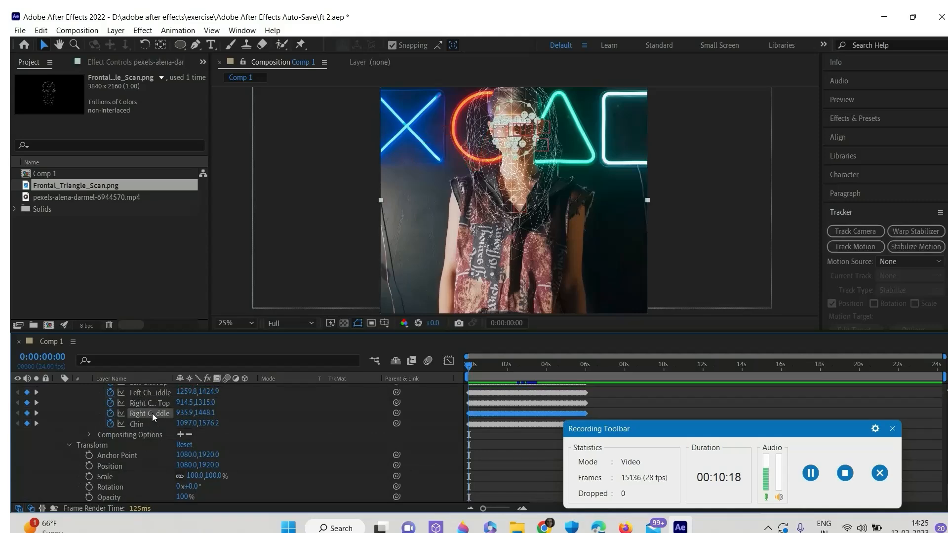
scroll(152, 413, up, 6)
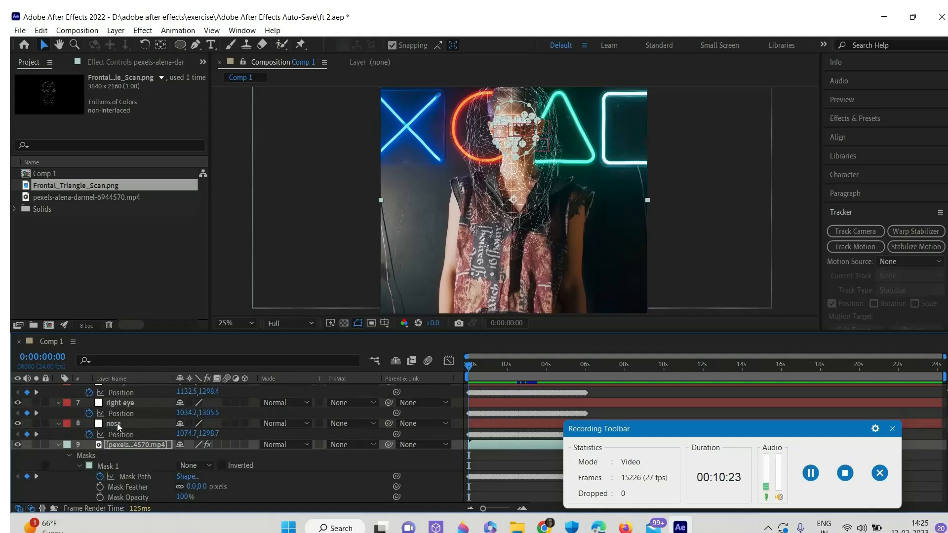
scroll(132, 429, up, 2)
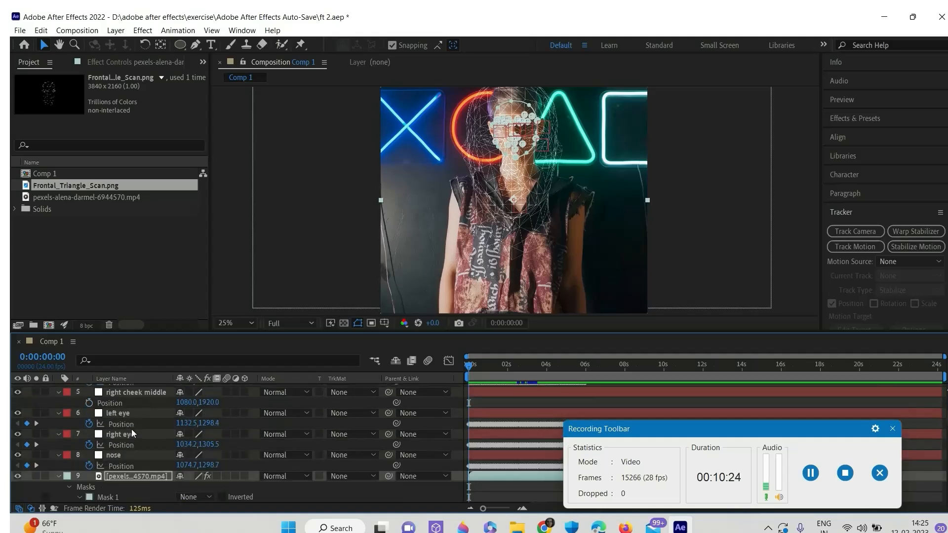
click(123, 401)
key(ctrl+v)
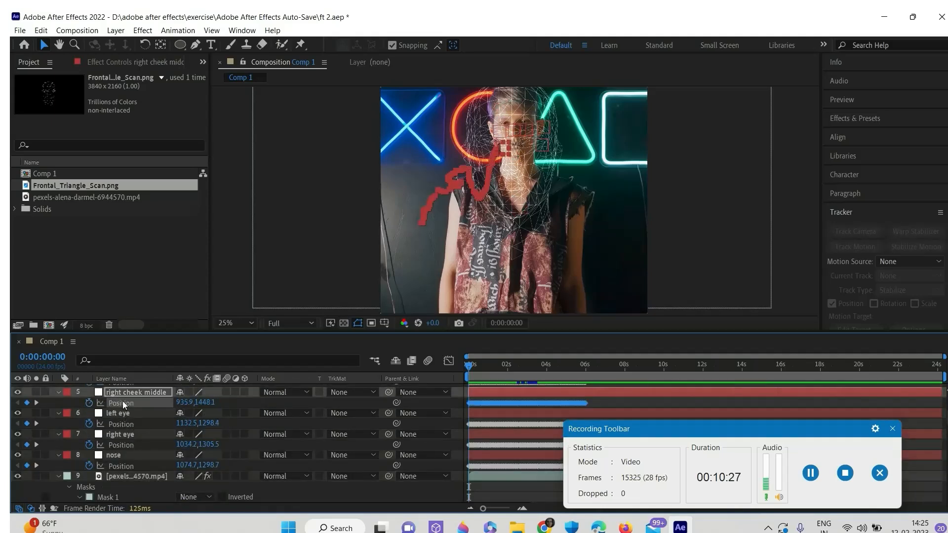
key(ctrl+s)
Pre-compose the Frontal_Triangle_Scan.png layer as "face scanner", moving all attributes into the new composition
scroll(132, 401, up, 4)
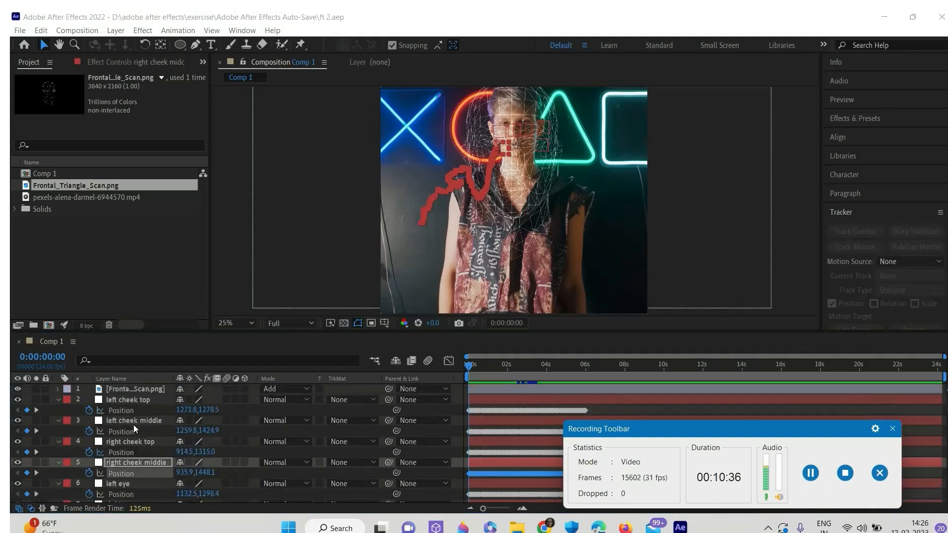
click(138, 389)
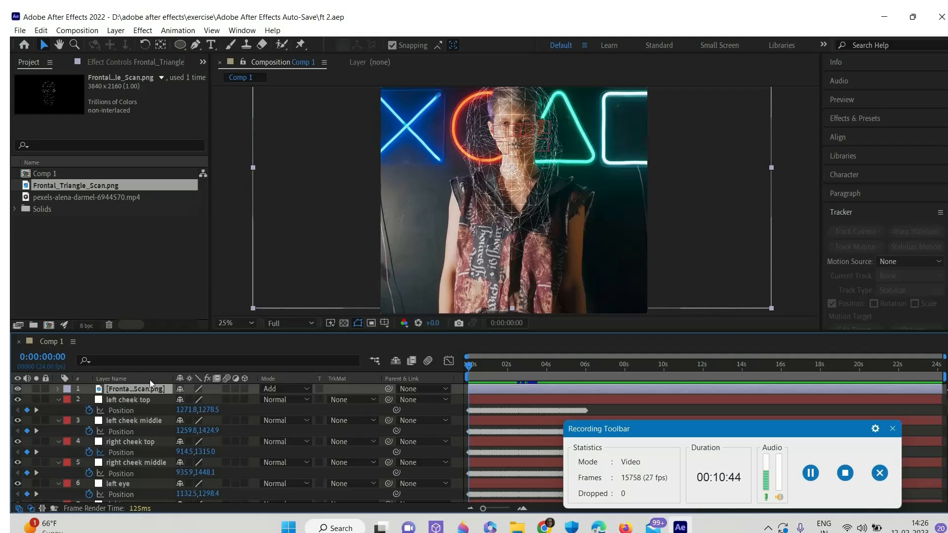
click(115, 30)
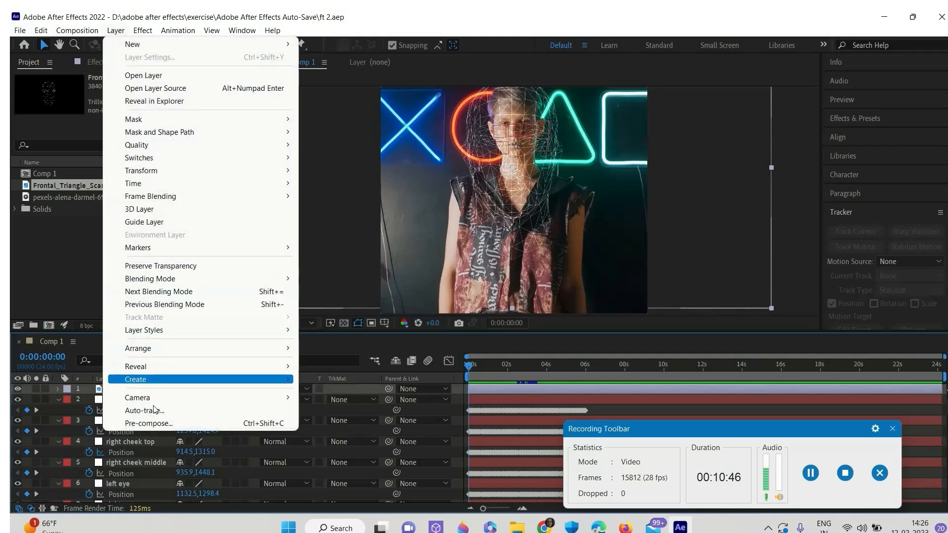
click(149, 423)
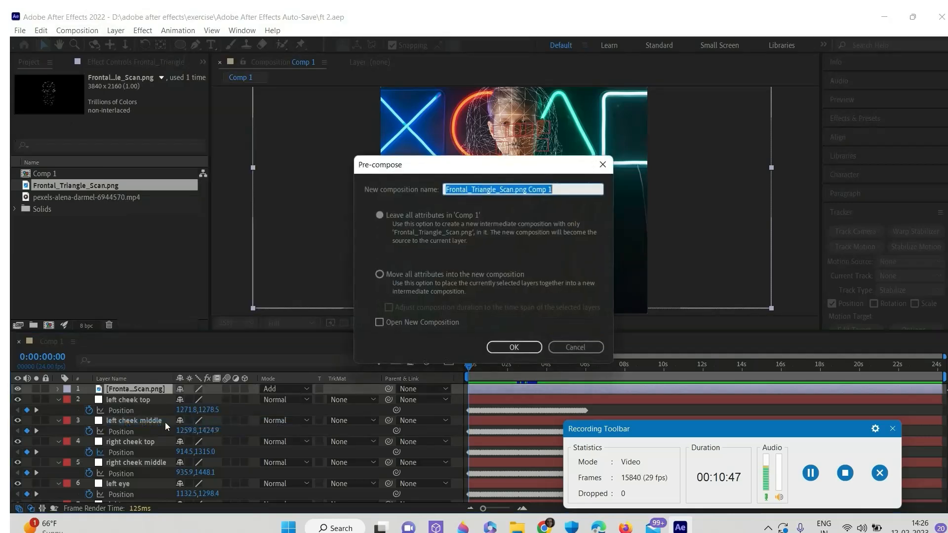
click(380, 274)
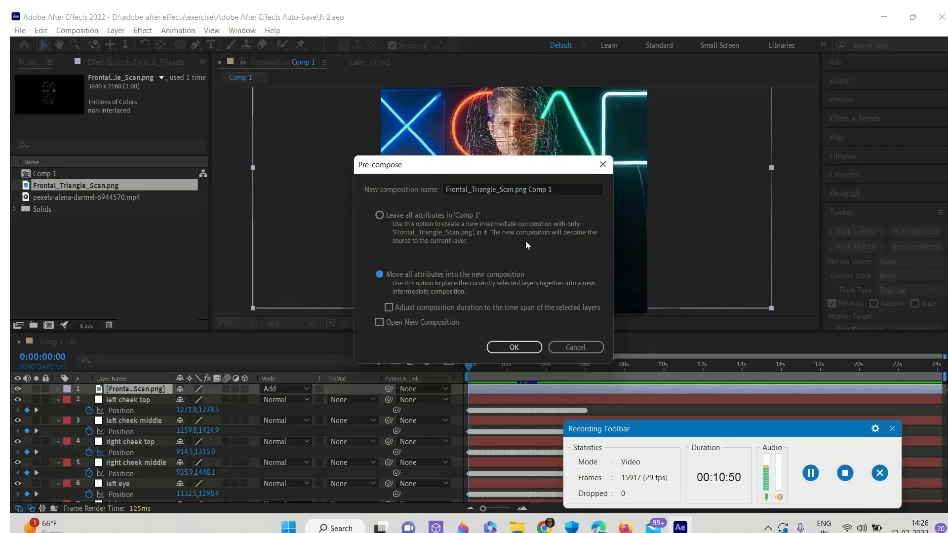
click(560, 190)
drag(560, 189, 351, 188)
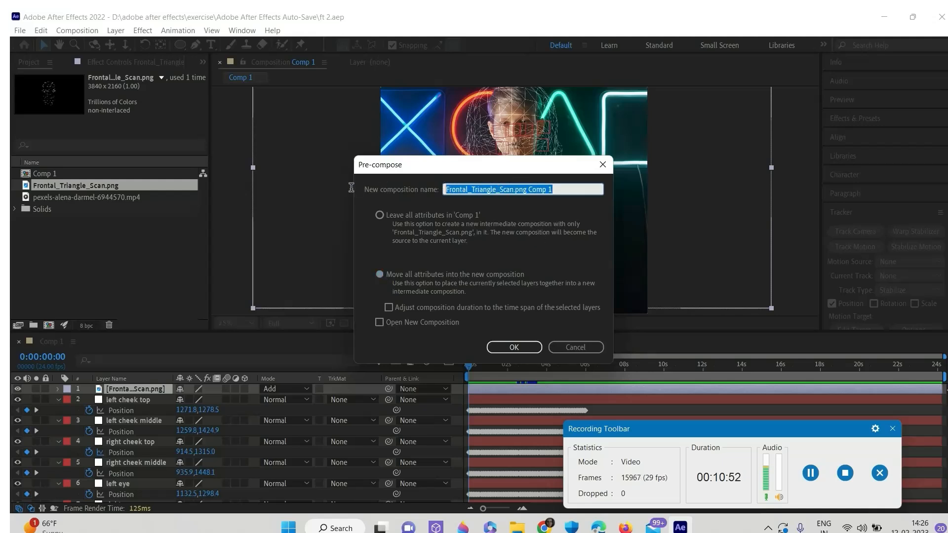
text(face sca)
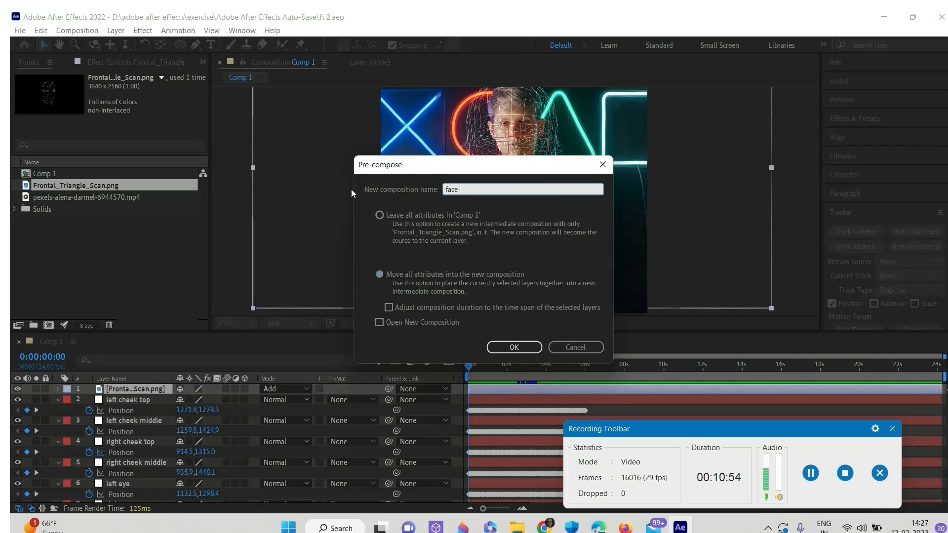
text(nner)
click(525, 347)
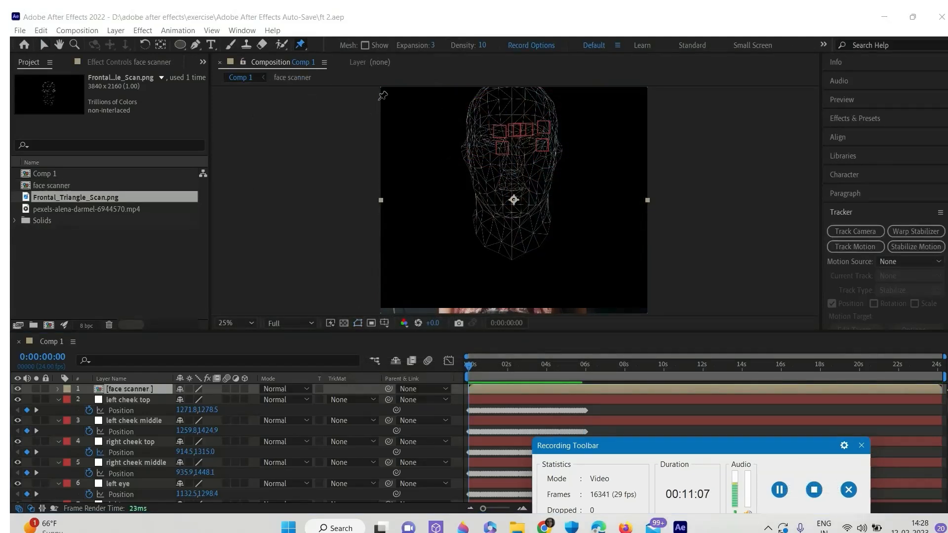
Place seven Puppet position pins on the face scanner layer, one at the upper-left corner of each cheek, eye and nose null
key(slash)
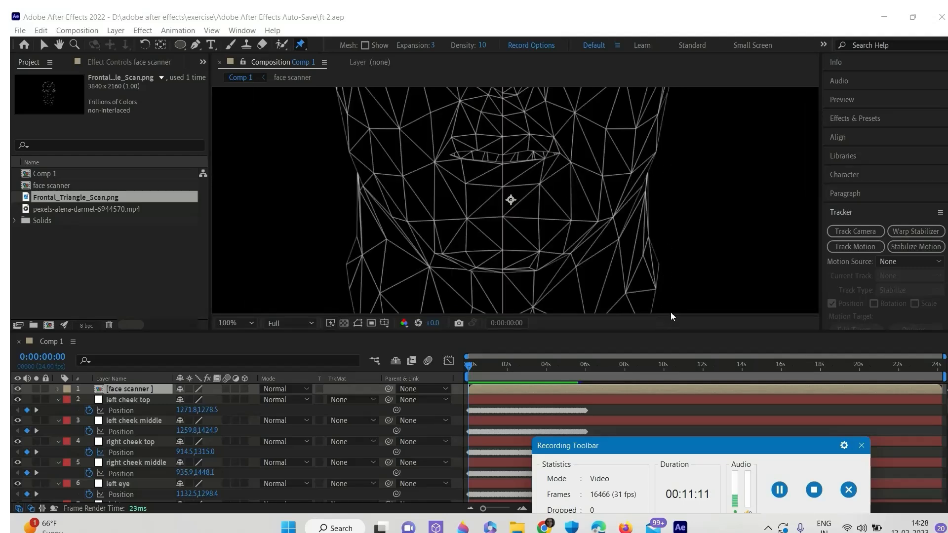
drag(673, 331, 668, 428)
scroll(597, 251, down, 3)
scroll(541, 226, up, 2)
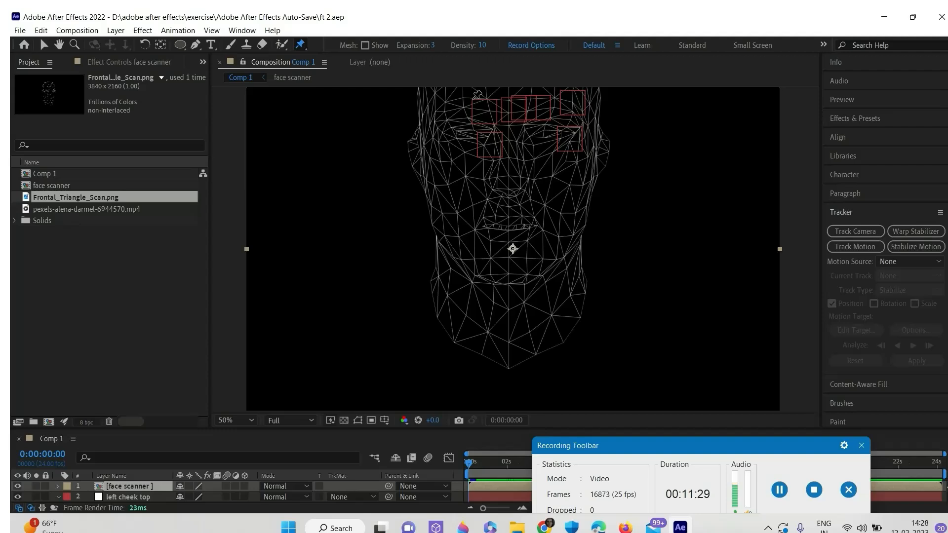
click(473, 98)
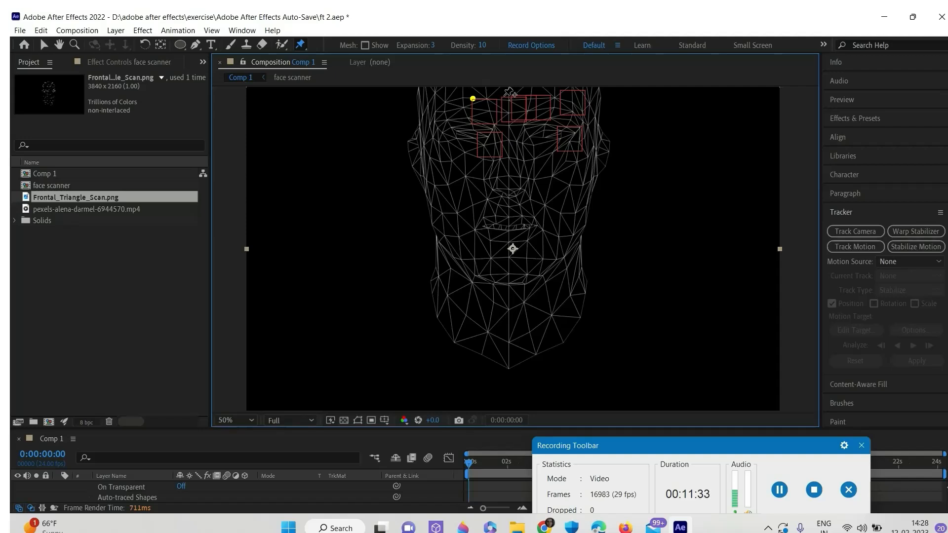
click(503, 98)
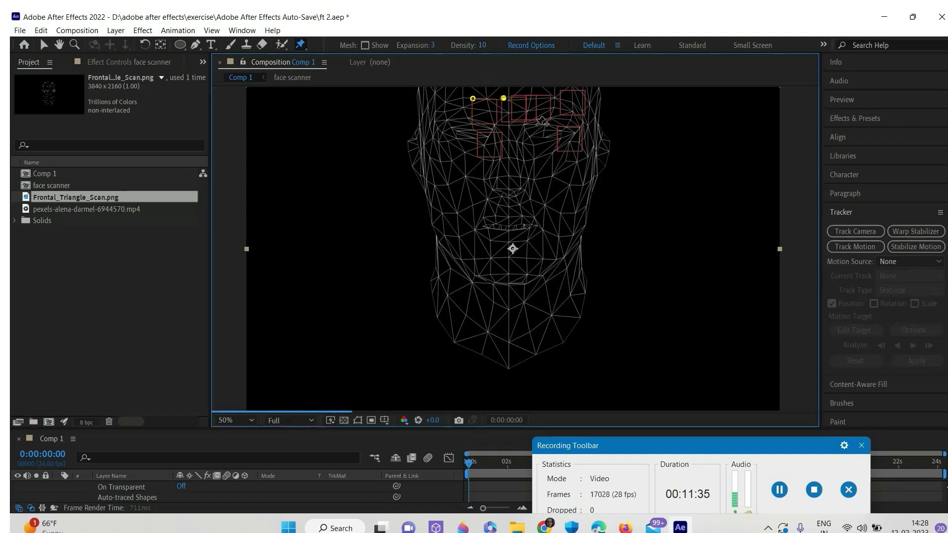
click(561, 90)
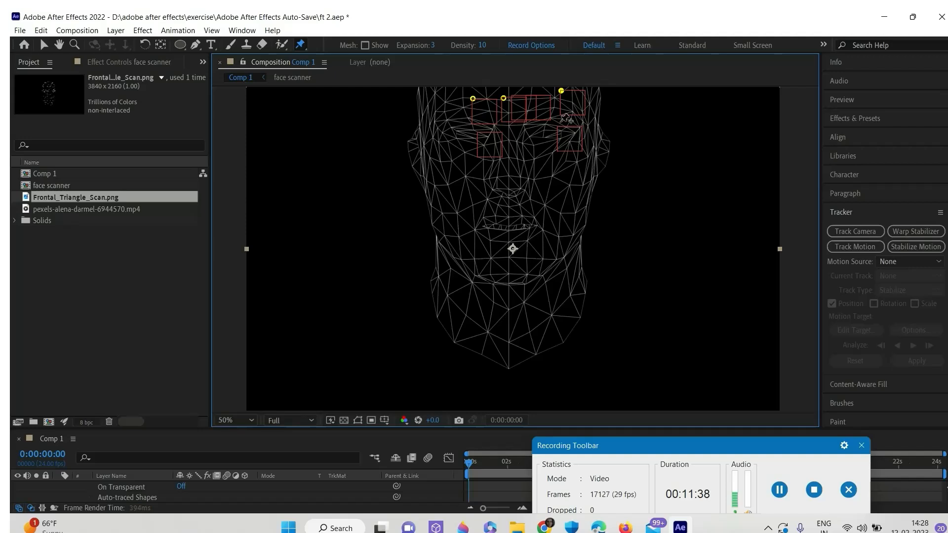
click(514, 93)
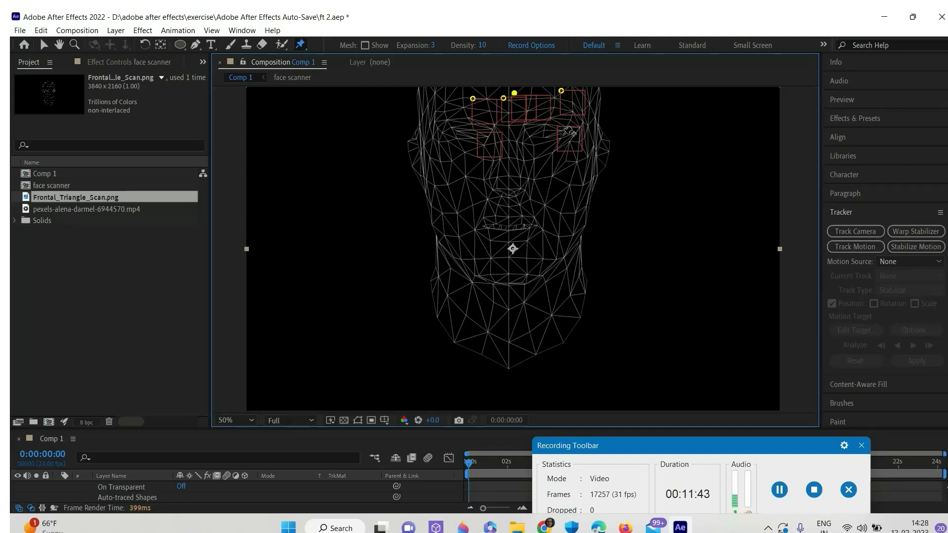
click(529, 95)
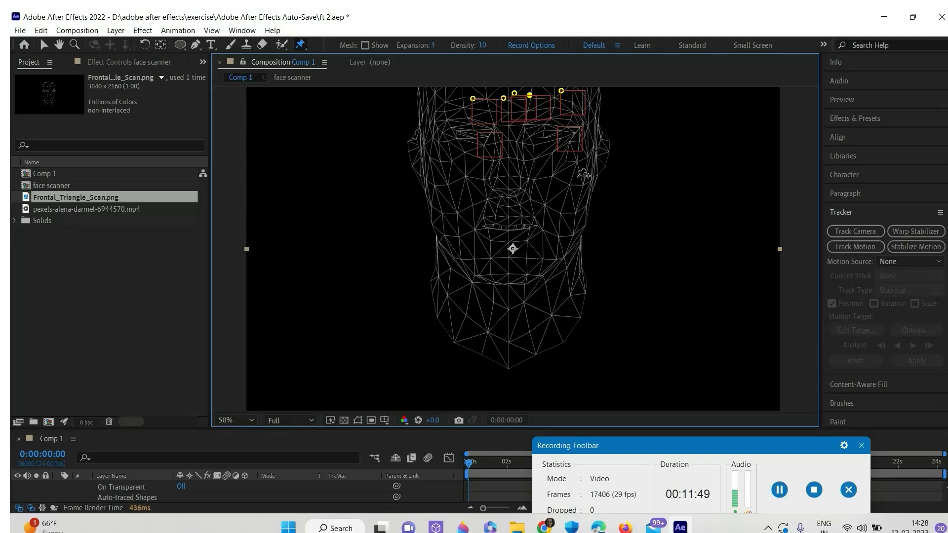
click(558, 127)
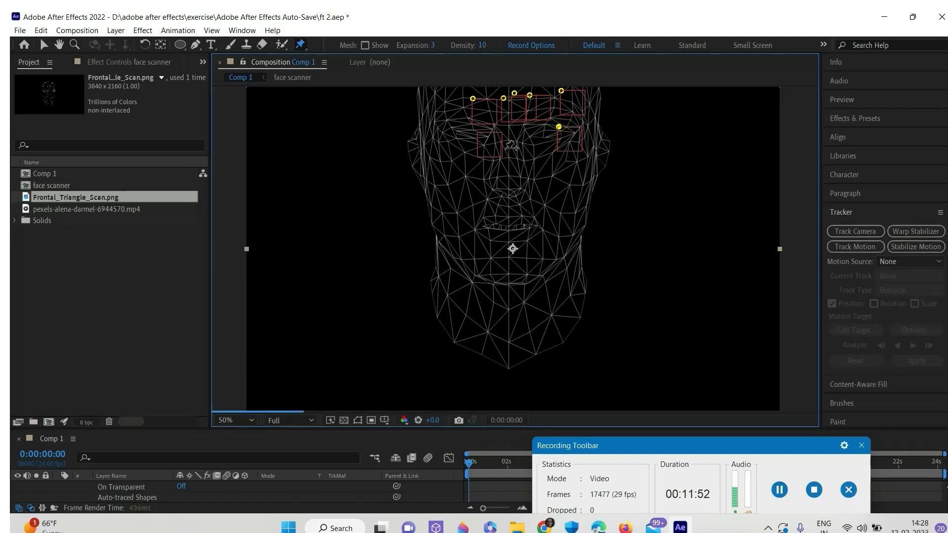
click(479, 133)
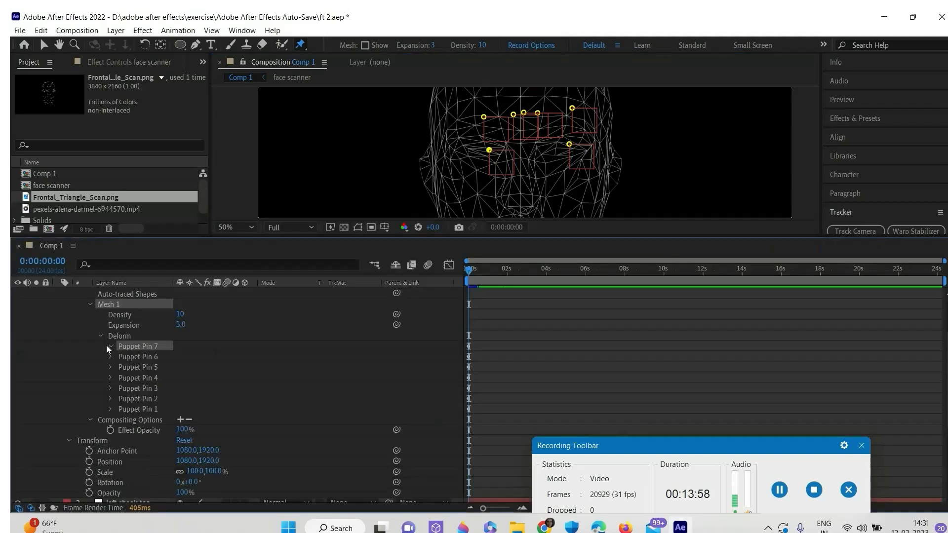
Examine Puppet Pin 7's properties under Deform and select its pin on the mesh at the right cheek middle null
click(110, 345)
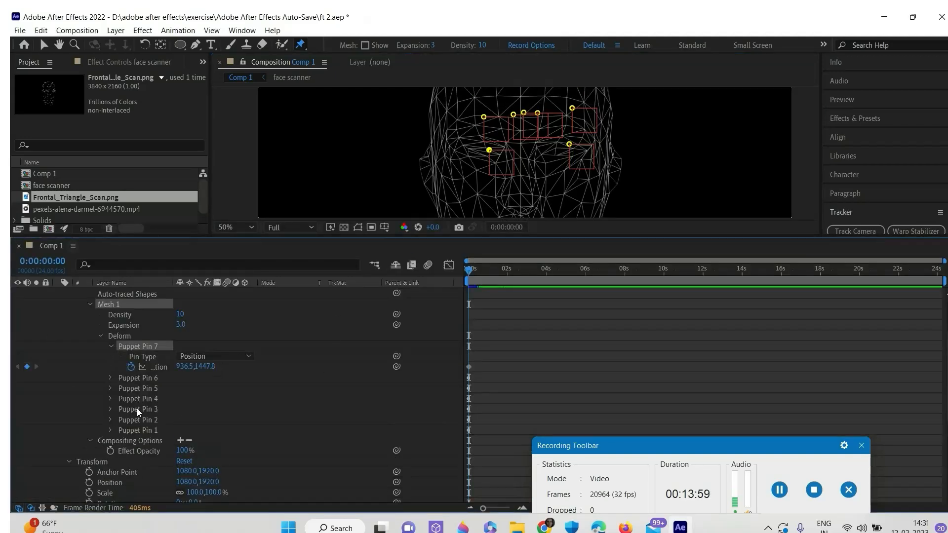
click(114, 342)
click(112, 343)
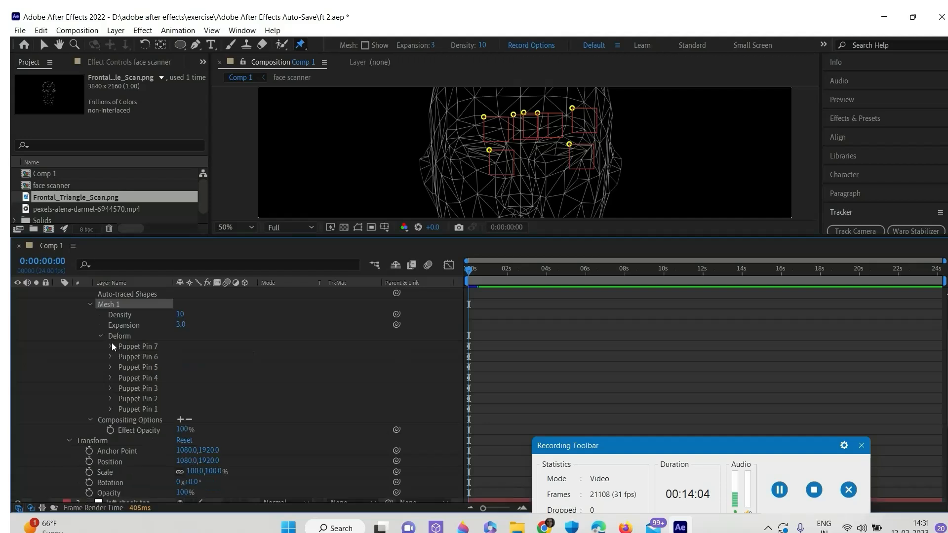
click(489, 150)
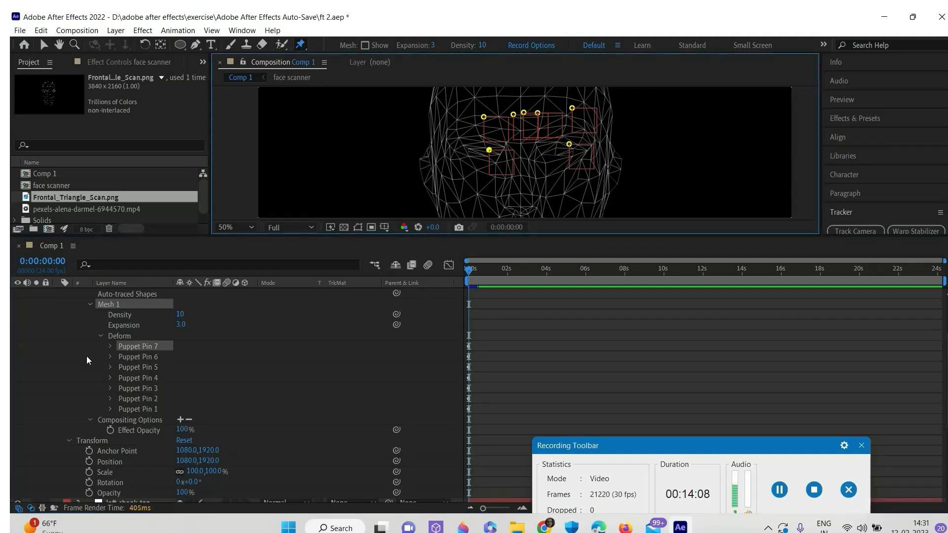
Add an expression to Puppet Pin 7's Position that links it to the right cheek middle null's Position, and enlarge the composition view
click(110, 348)
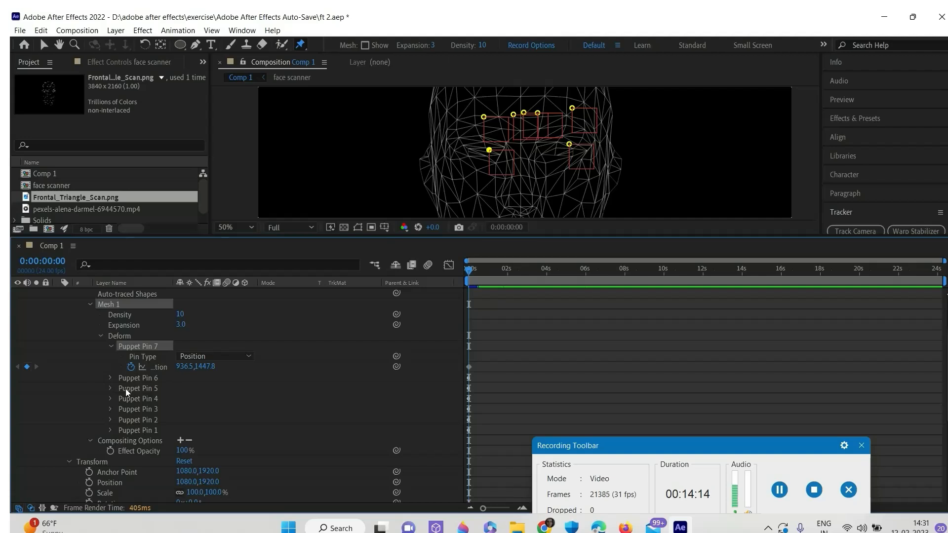
alt+click(131, 367)
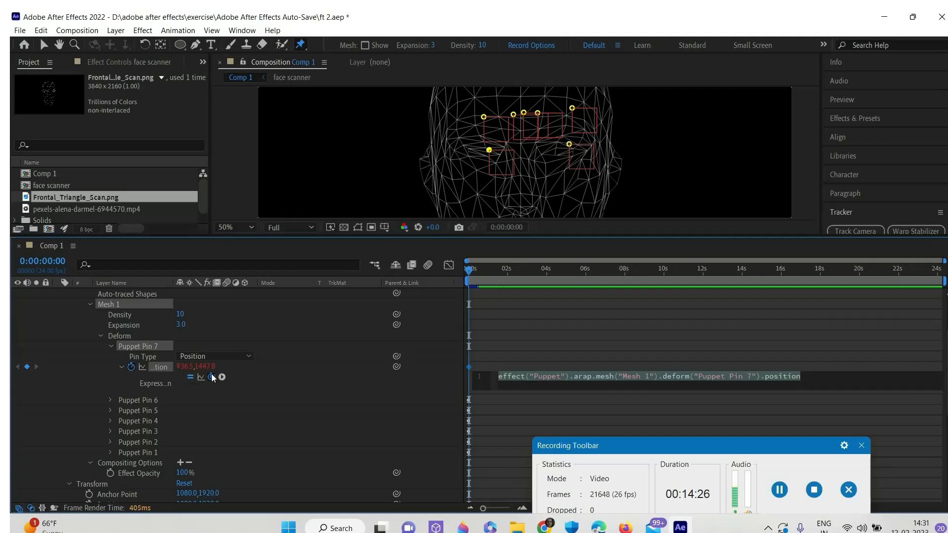
drag(188, 446, 128, 495)
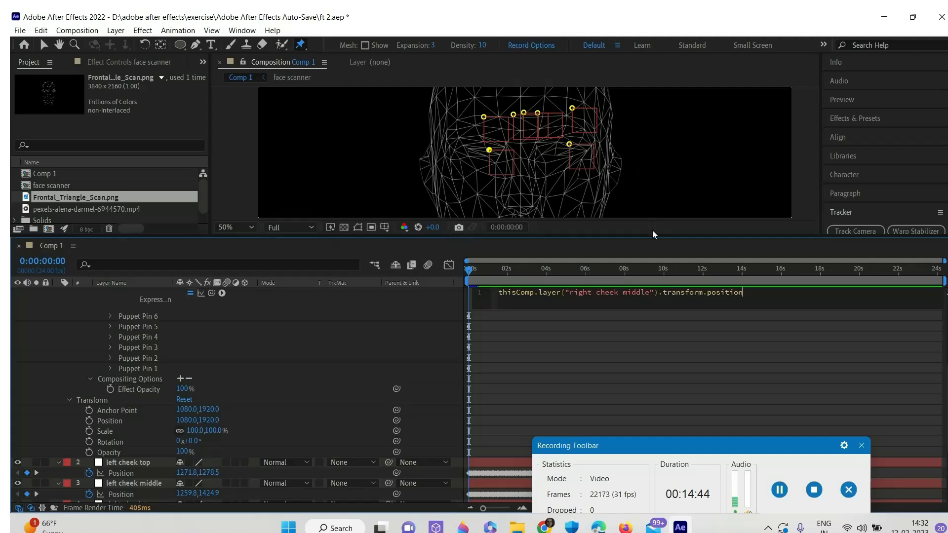
drag(654, 236, 625, 303)
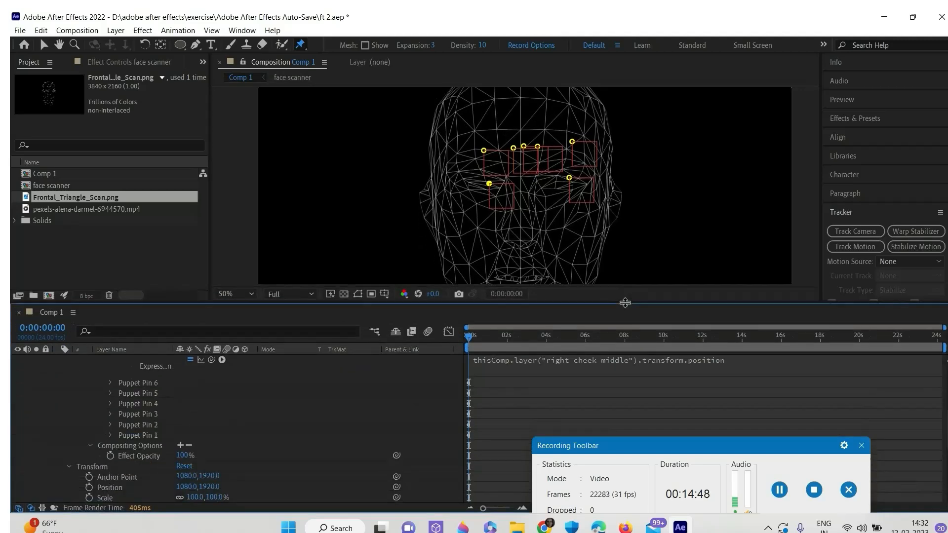
Link Puppet Pin 6's Position to the left cheek middle null's Position with an expression
click(569, 177)
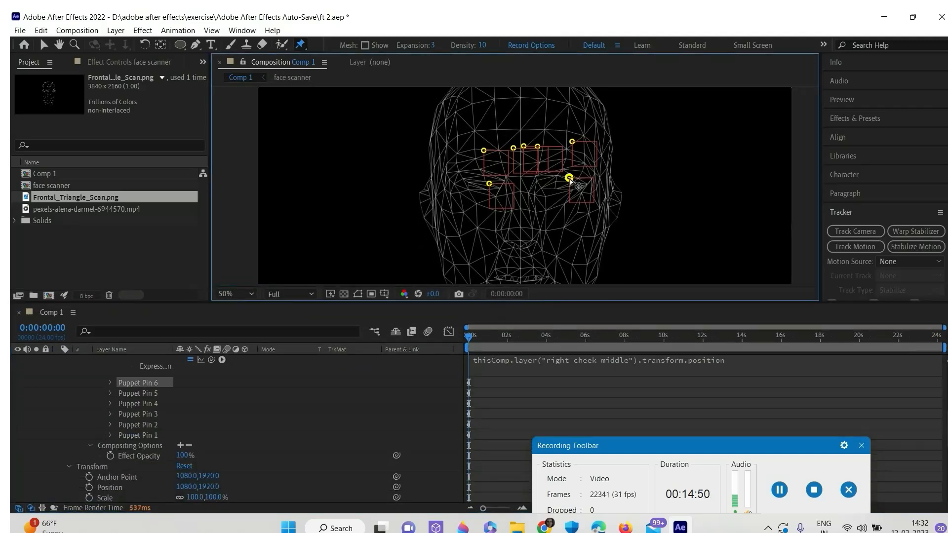
click(111, 384)
click(129, 415)
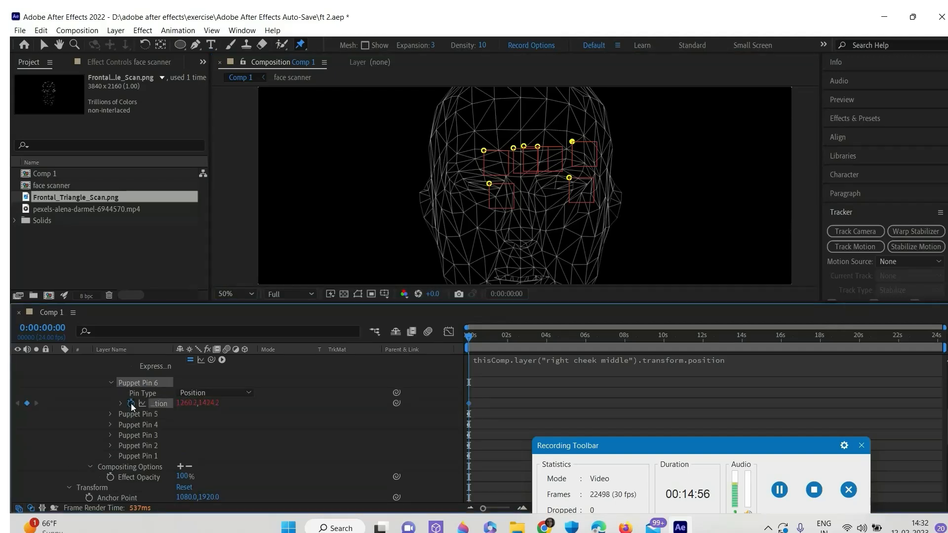
alt+click(132, 404)
drag(211, 414, 130, 466)
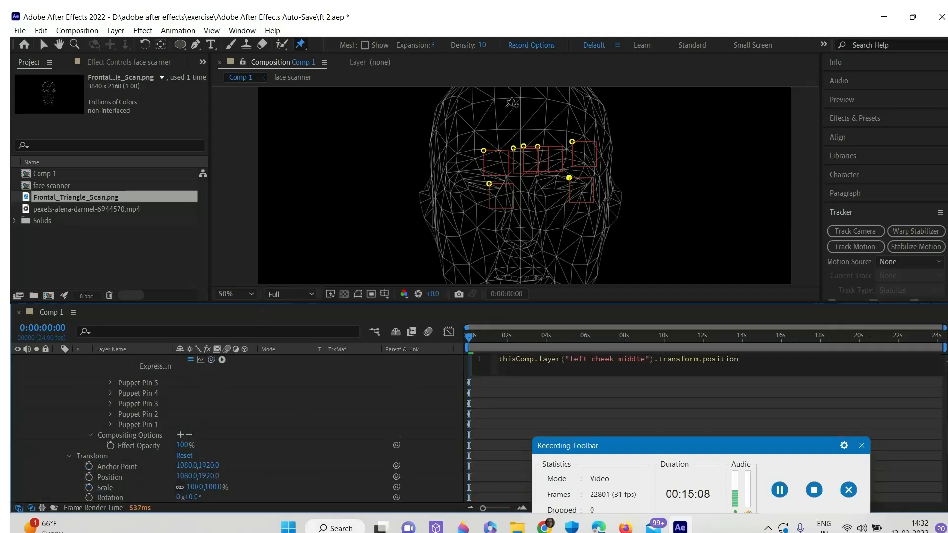
Select the pin at the right cheek top null, Puppet Pin 1, and link its Position to that null's Position with an expression
click(484, 152)
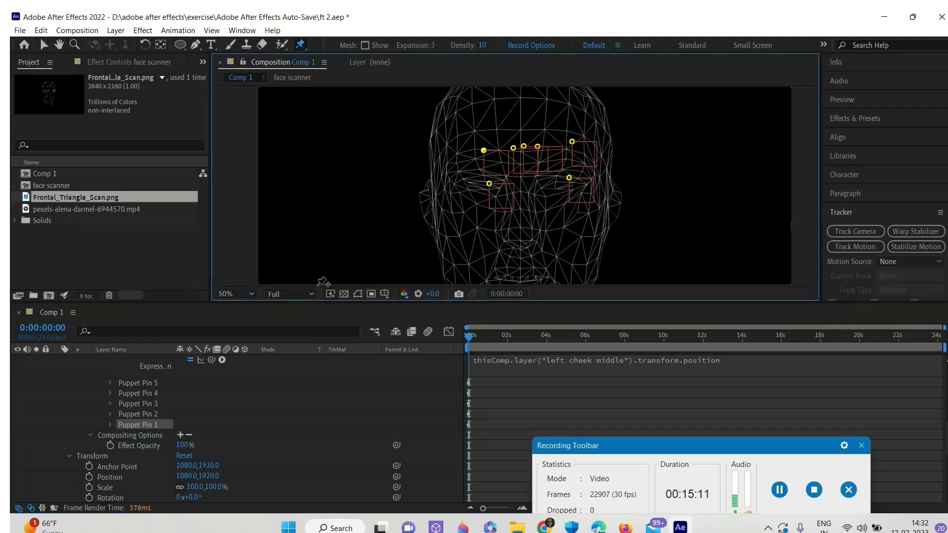
scroll(213, 388, up, 10)
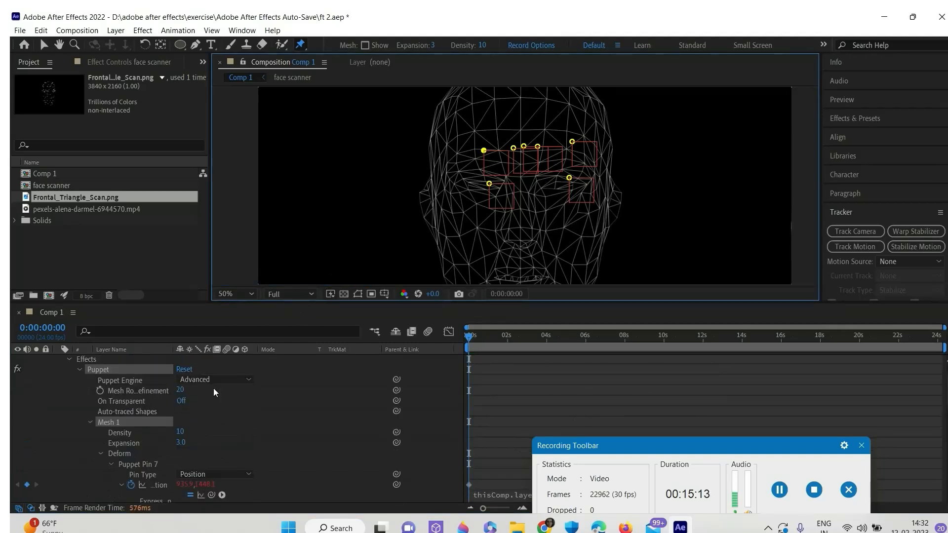
scroll(214, 392, down, 1)
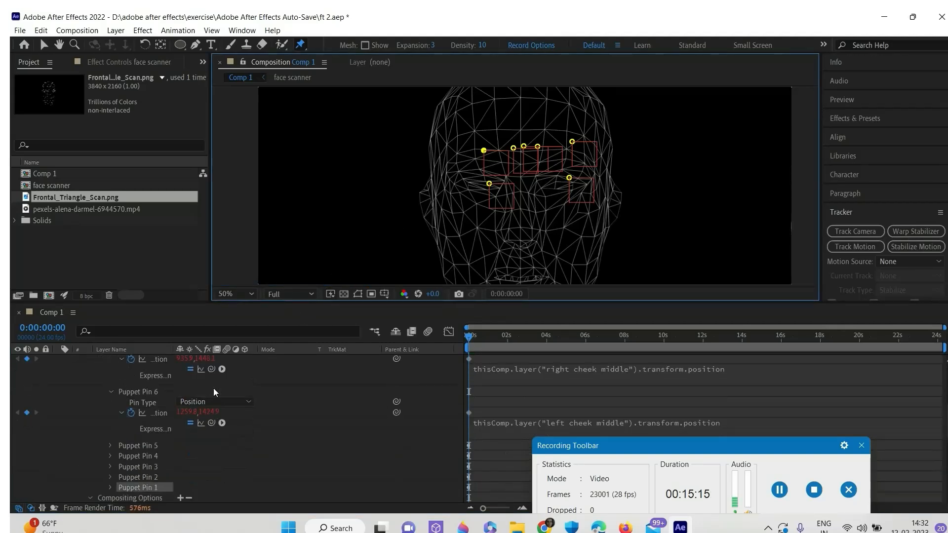
scroll(235, 426, down, 1)
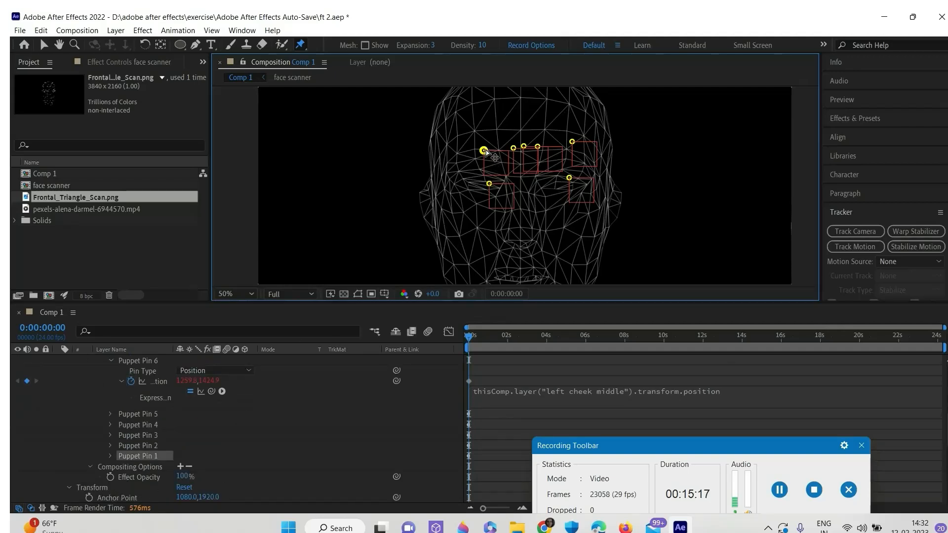
click(111, 457)
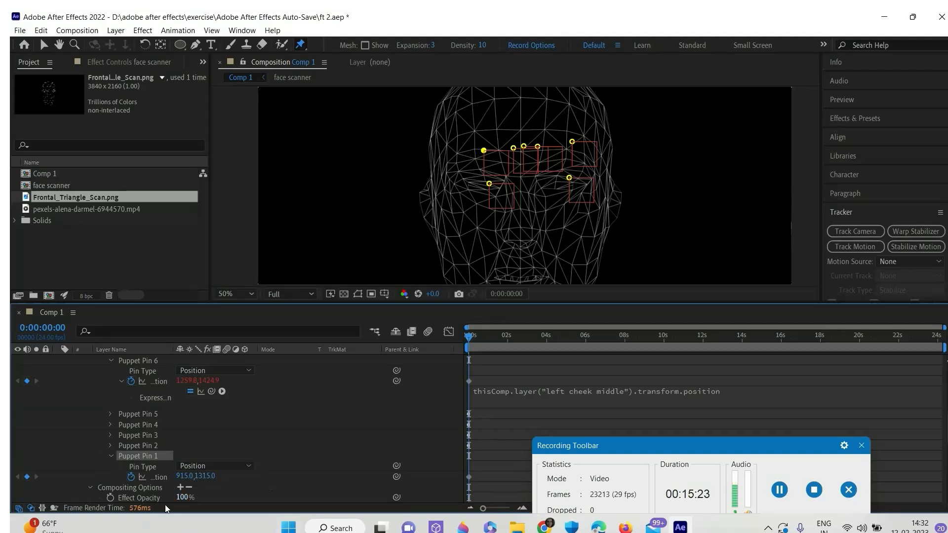
alt+click(131, 477)
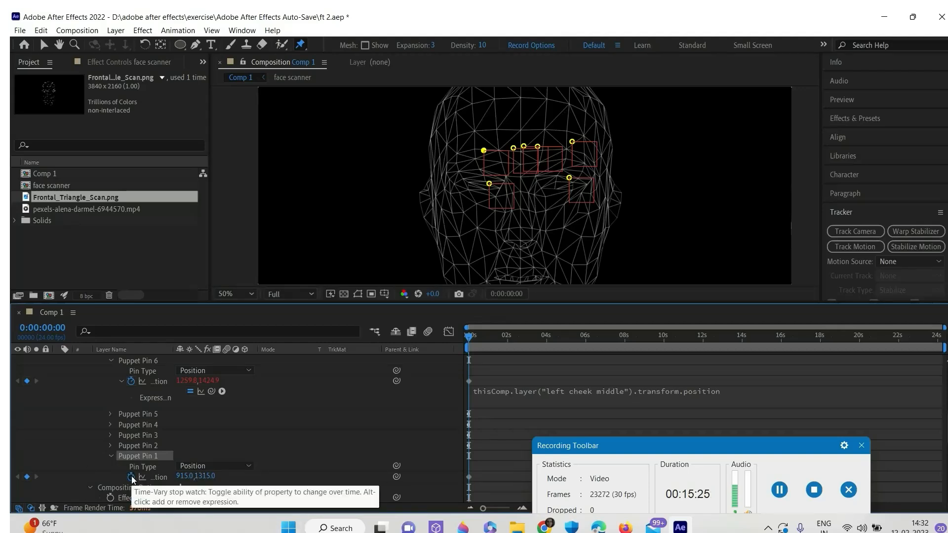
scroll(236, 498, down, 3)
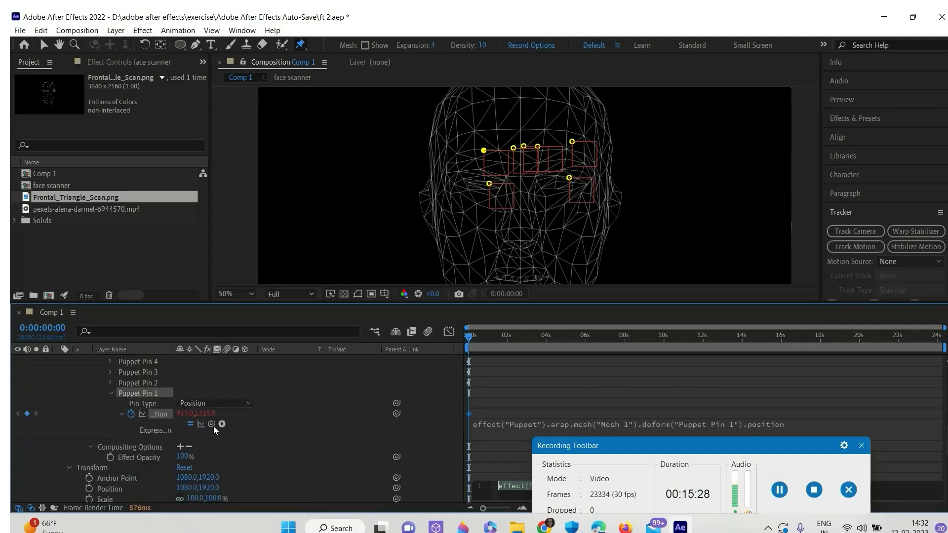
drag(211, 424, 132, 424)
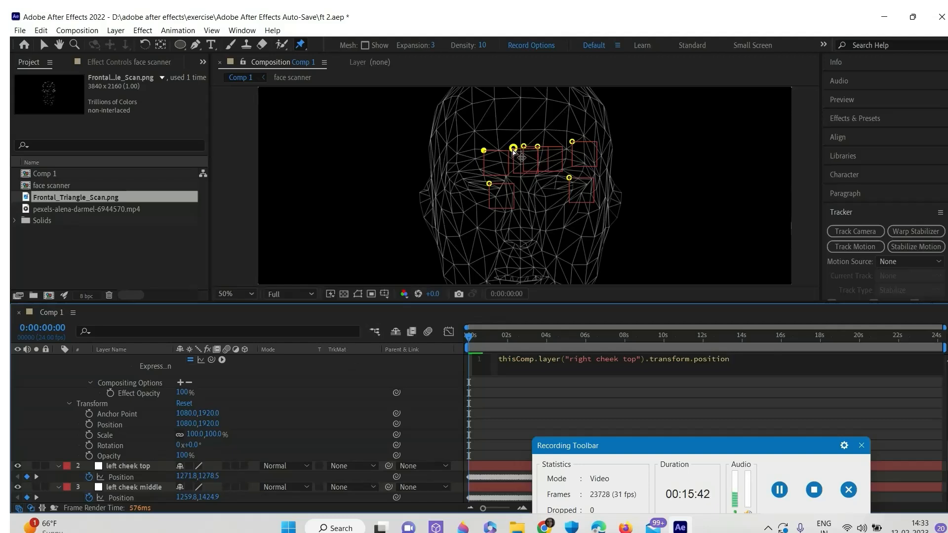
Select the pin at the right eye null, Puppet Pin 2, and link its Position to that null's Position with an expression
click(514, 149)
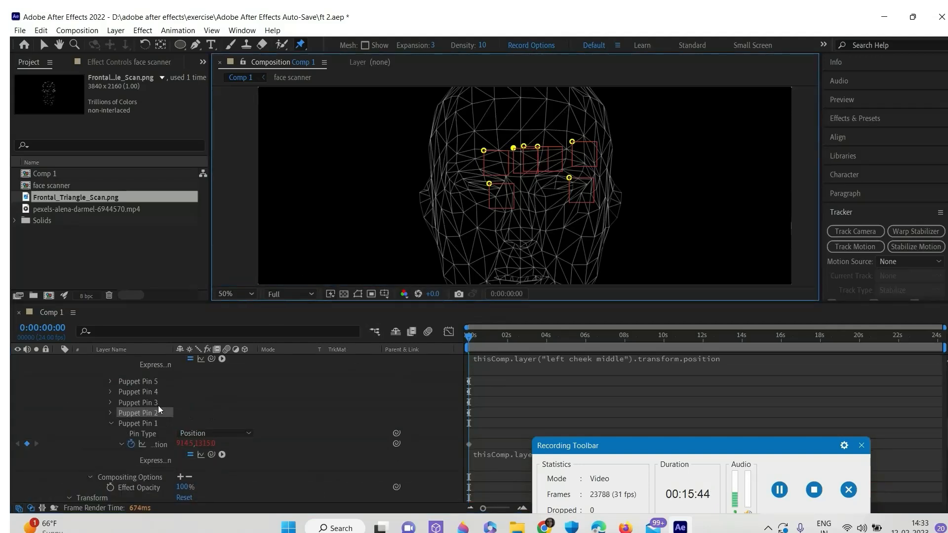
click(110, 413)
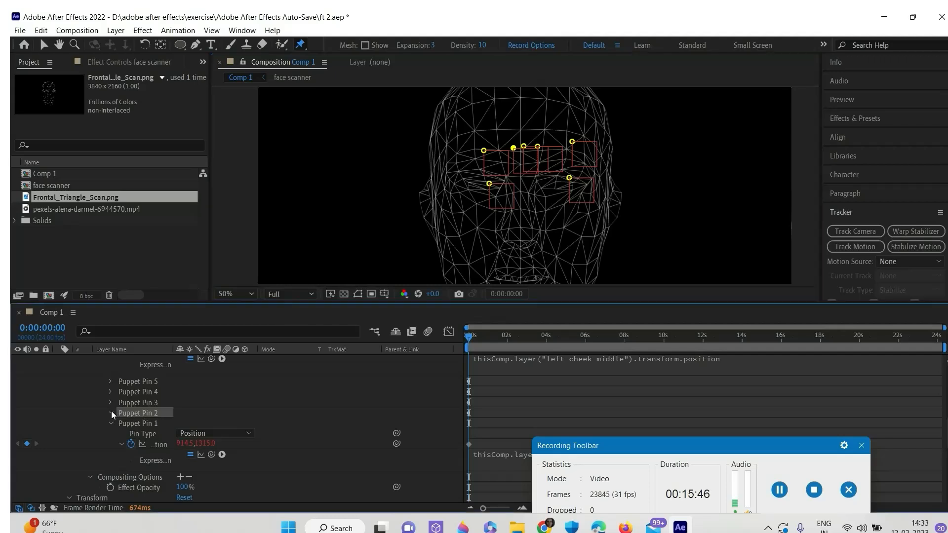
click(513, 150)
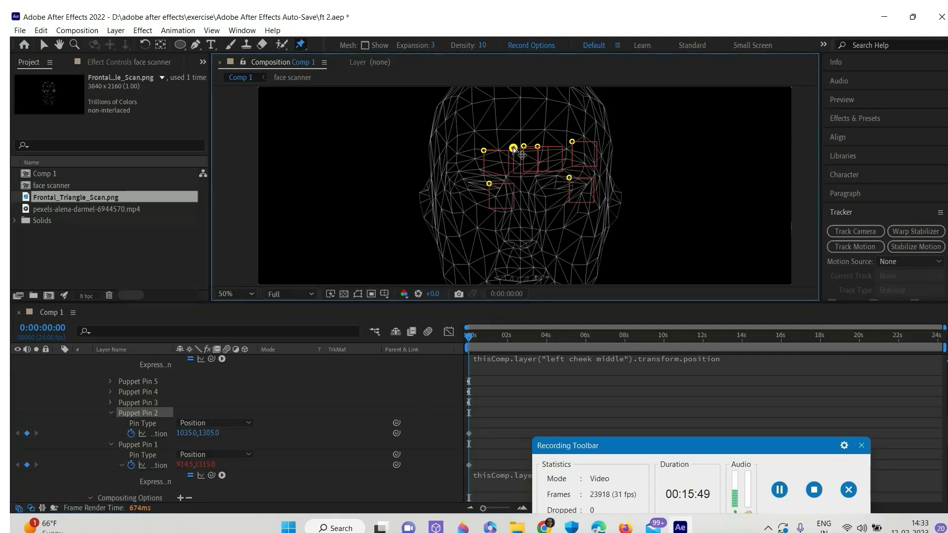
alt+click(131, 434)
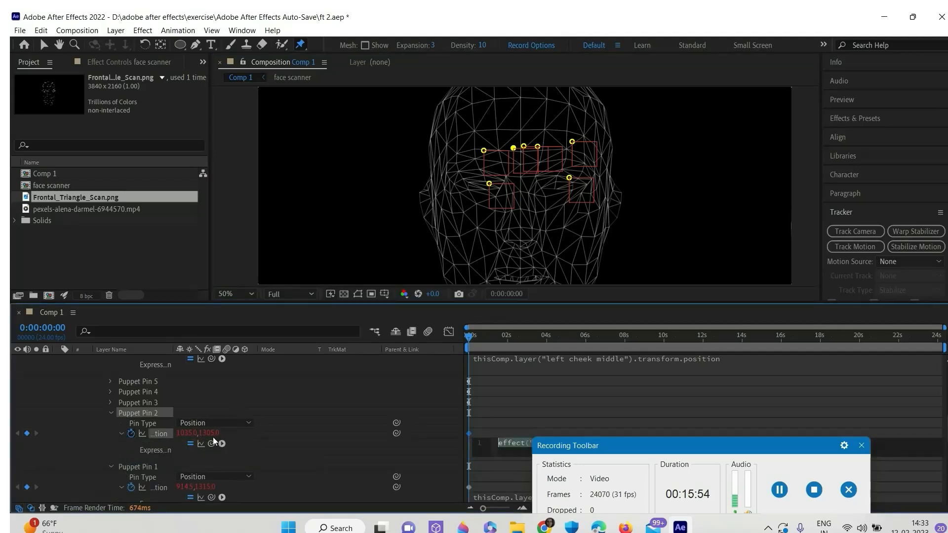
drag(211, 443, 114, 484)
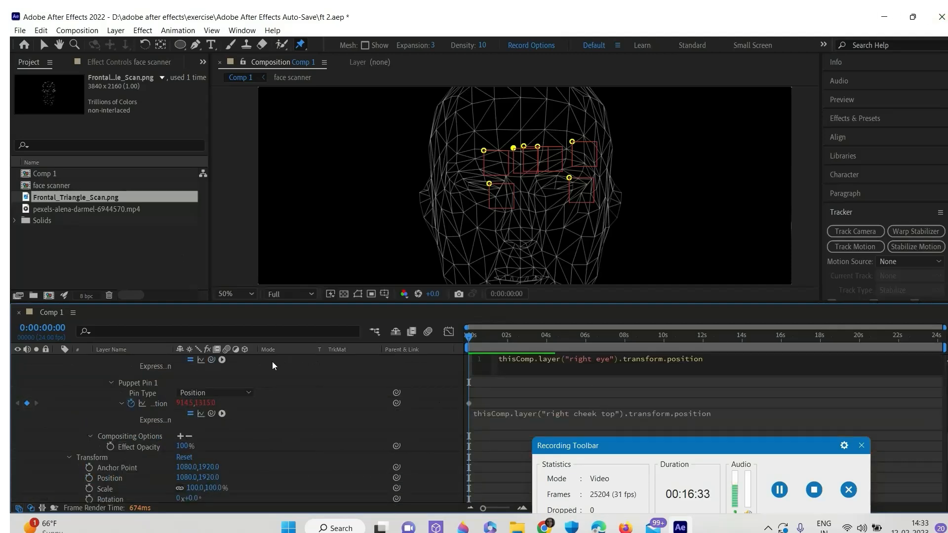
Add an expression to Puppet Pin 3's Position that references the nose null's Position
scroll(248, 407, up, 7)
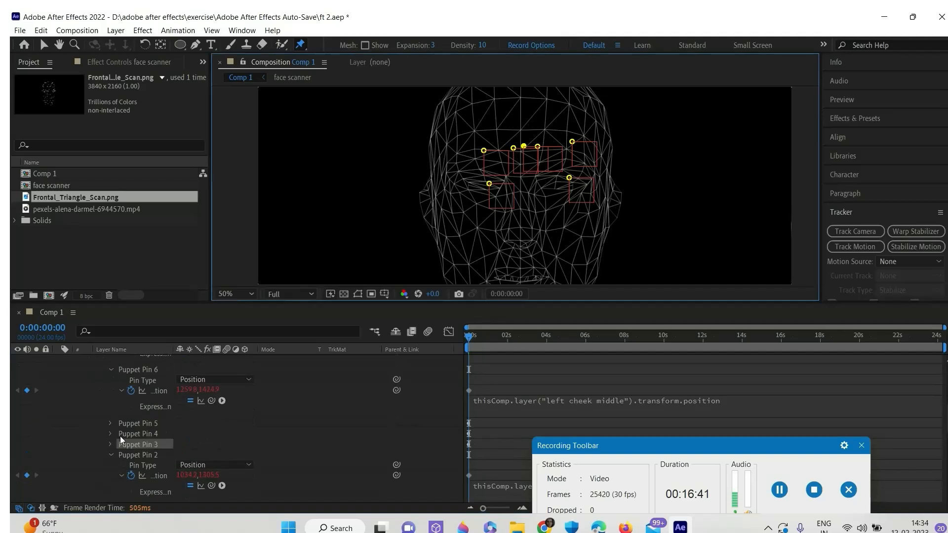
click(111, 445)
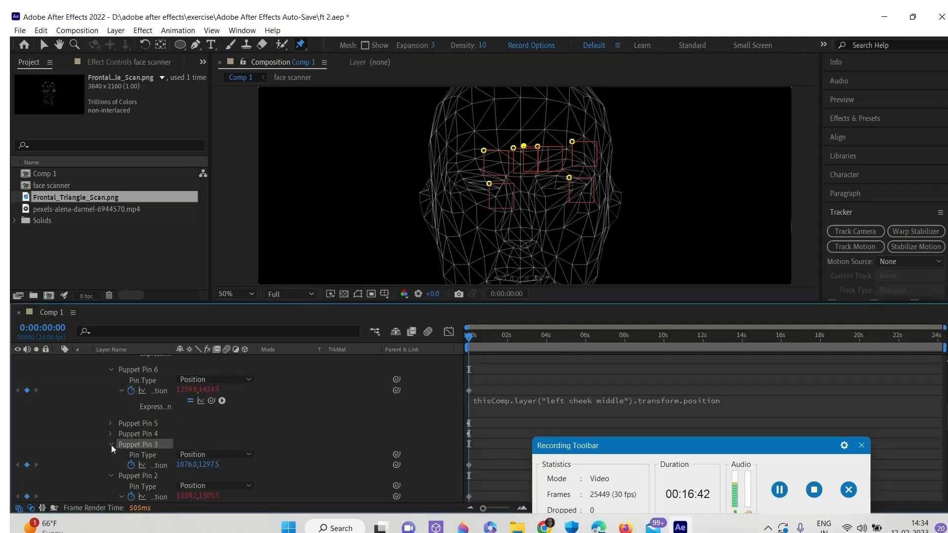
alt+click(131, 467)
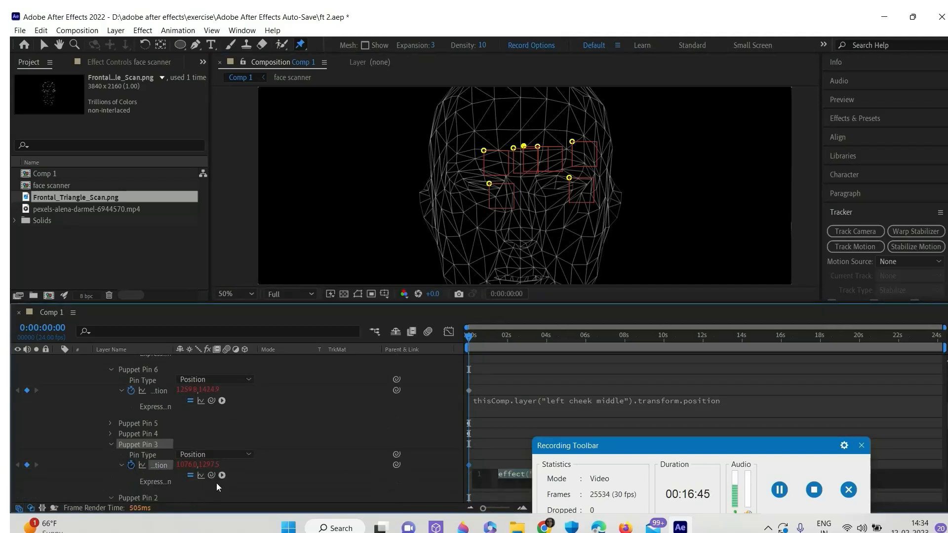
drag(211, 476, 205, 511)
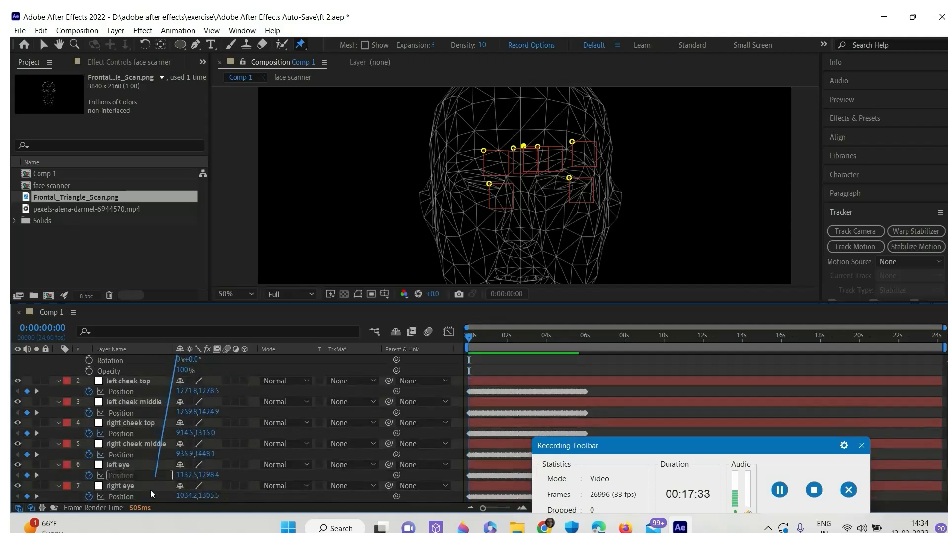
drag(151, 494, 134, 490)
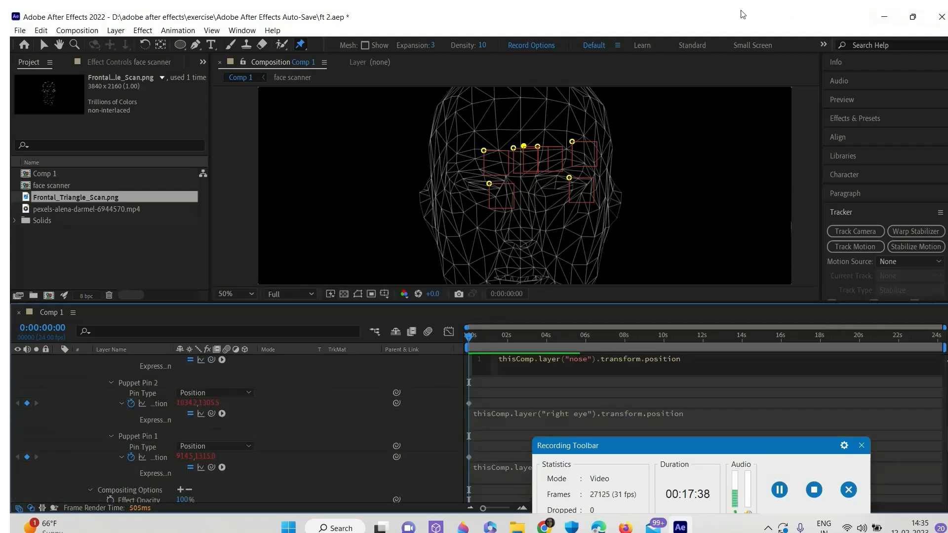
Select Puppet Pin 4 on the mesh and link its Position to the left eye null's Position with an expression
click(539, 148)
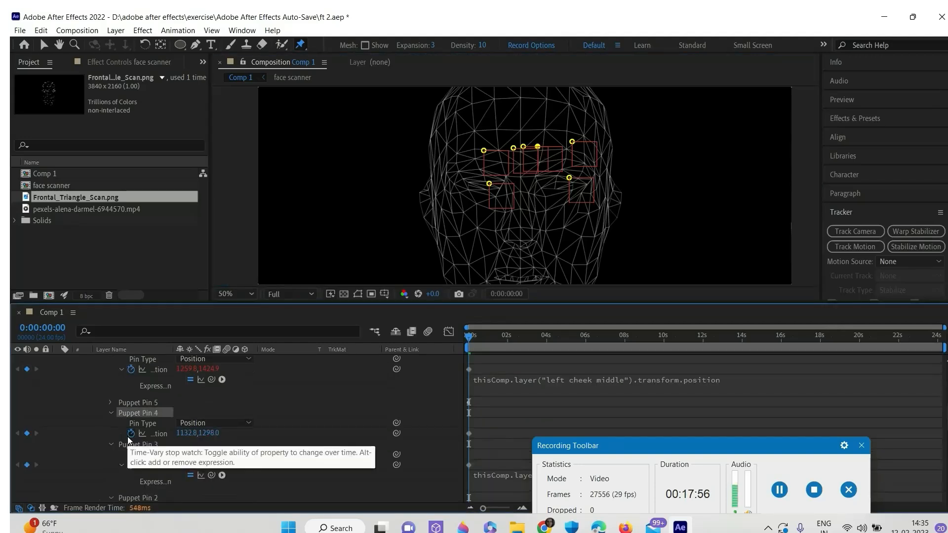
alt+click(132, 434)
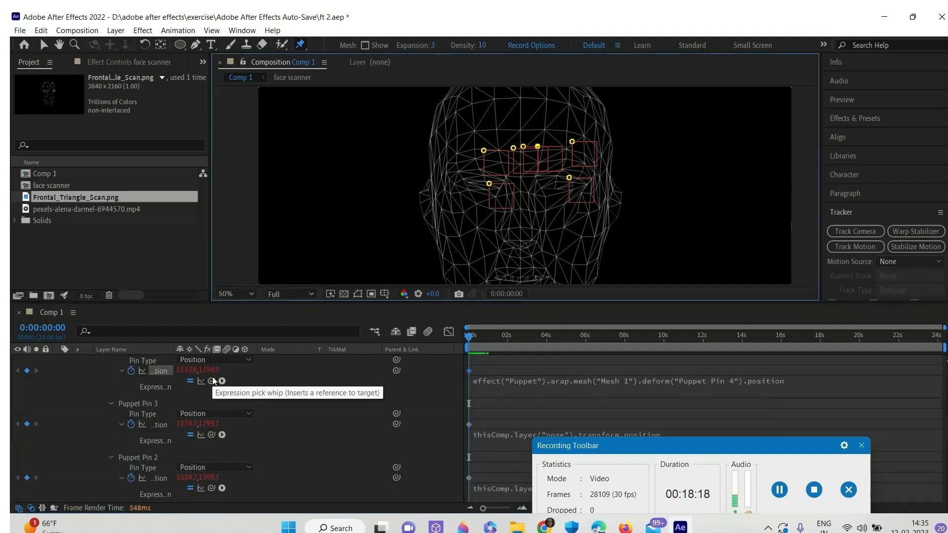
drag(211, 381, 218, 520)
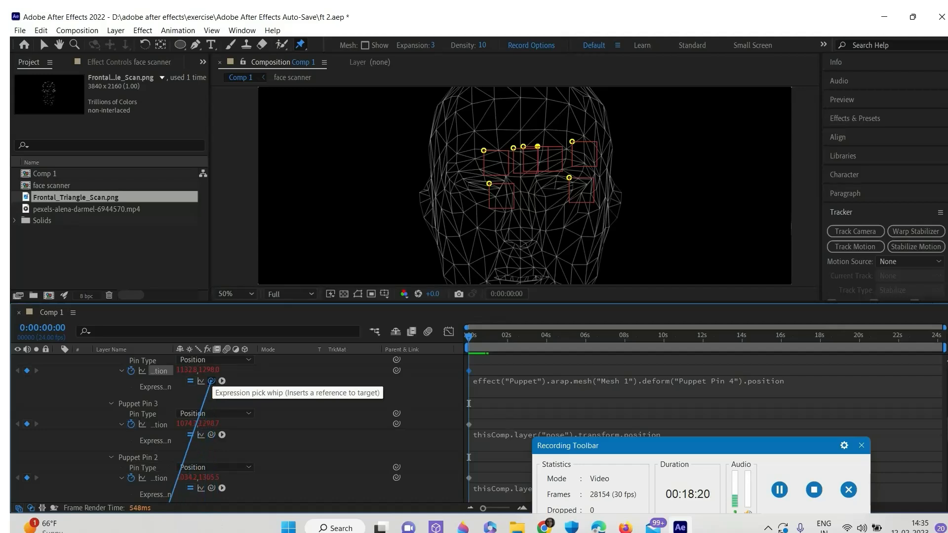
drag(218, 519, 119, 490)
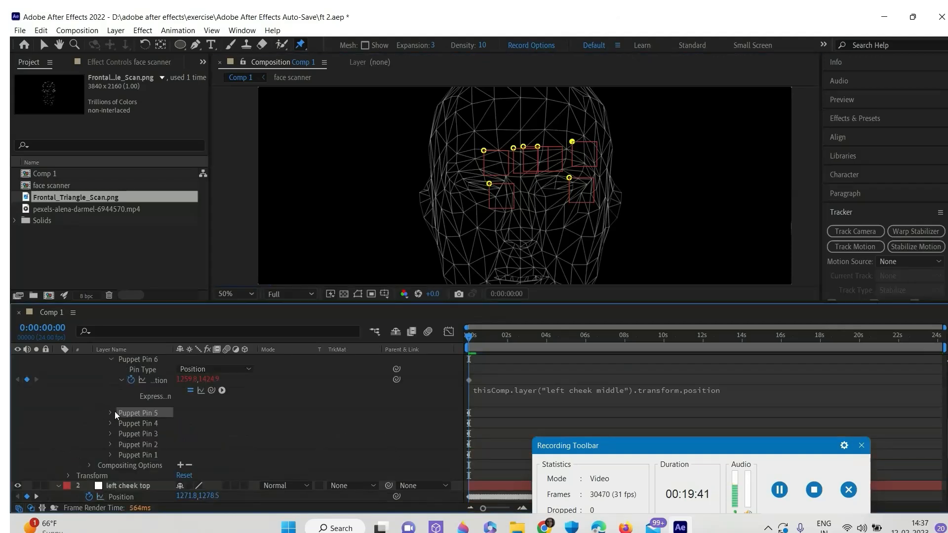
Link Puppet Pin 5's Position to the left cheek top null's Position with an expression
click(110, 413)
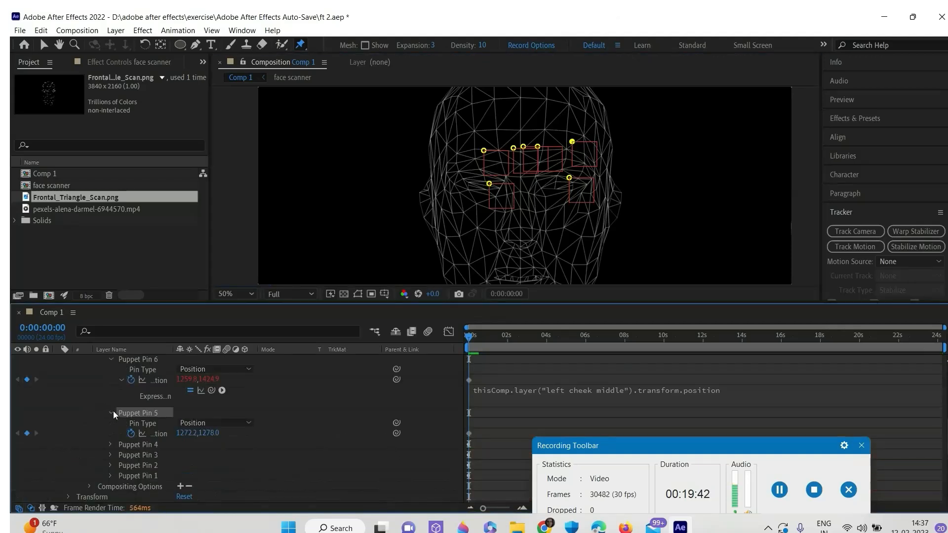
alt+click(132, 432)
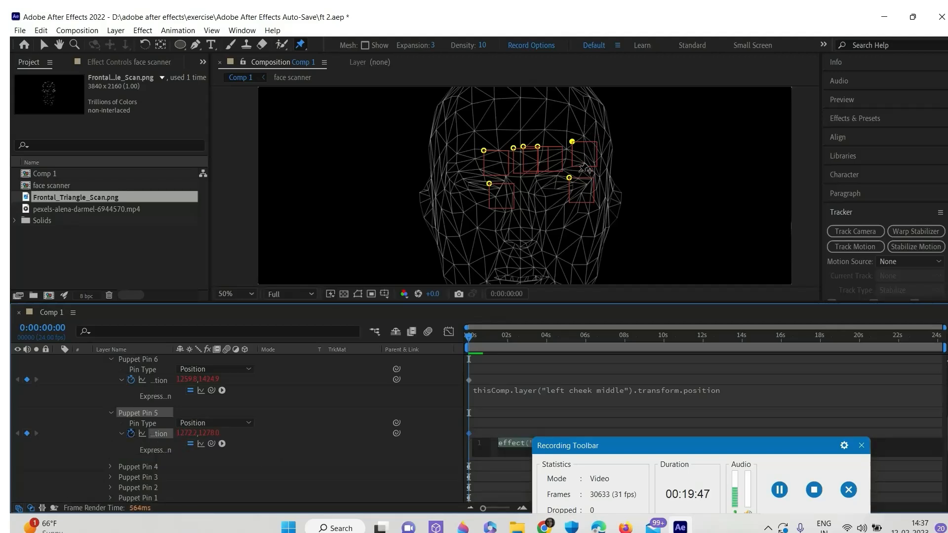
drag(212, 443, 133, 467)
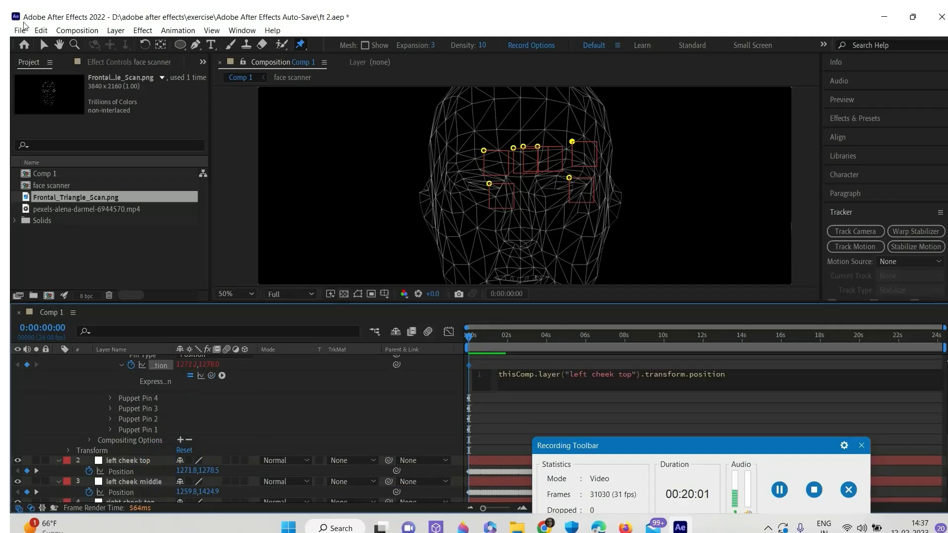
scroll(337, 426, up, 3)
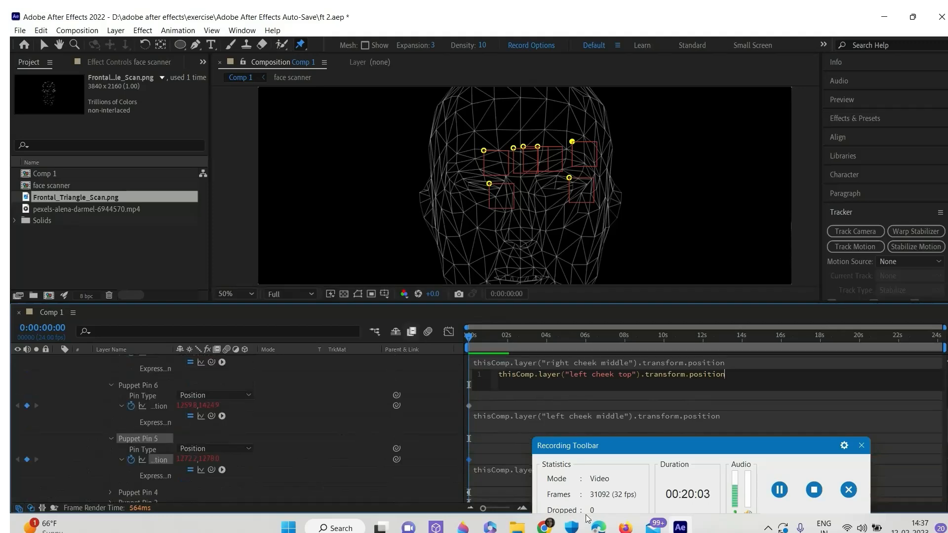
scroll(322, 452, up, 3)
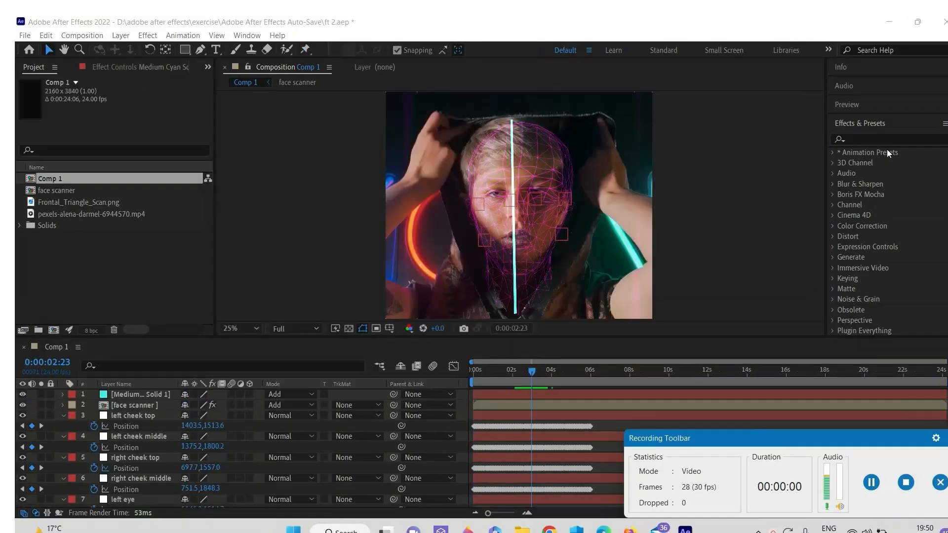
Find the Displacement Map effect and apply it to the Medium Cyan Solid 1 layer
click(880, 139)
text(d)
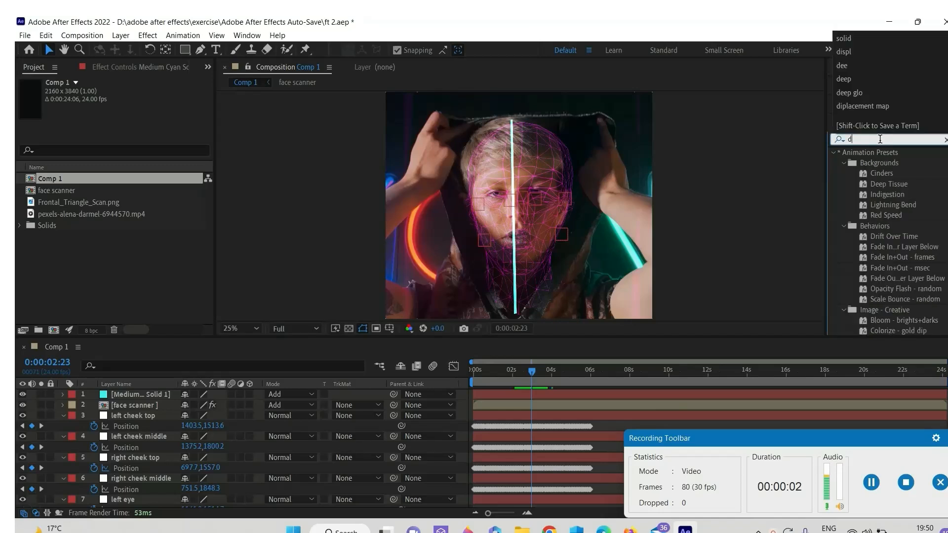
text(ispla)
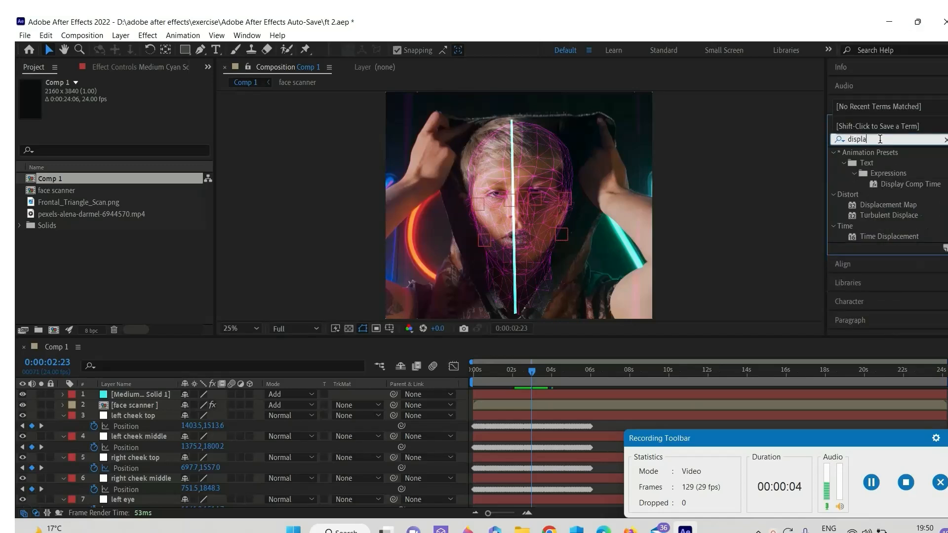
text(ve)
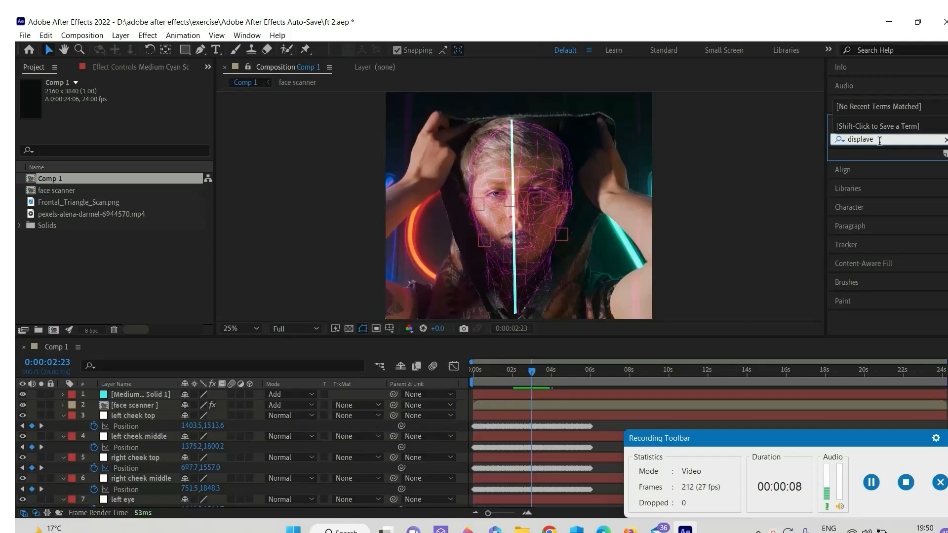
click(919, 142)
key(BackSpace)
key(BackSpace)
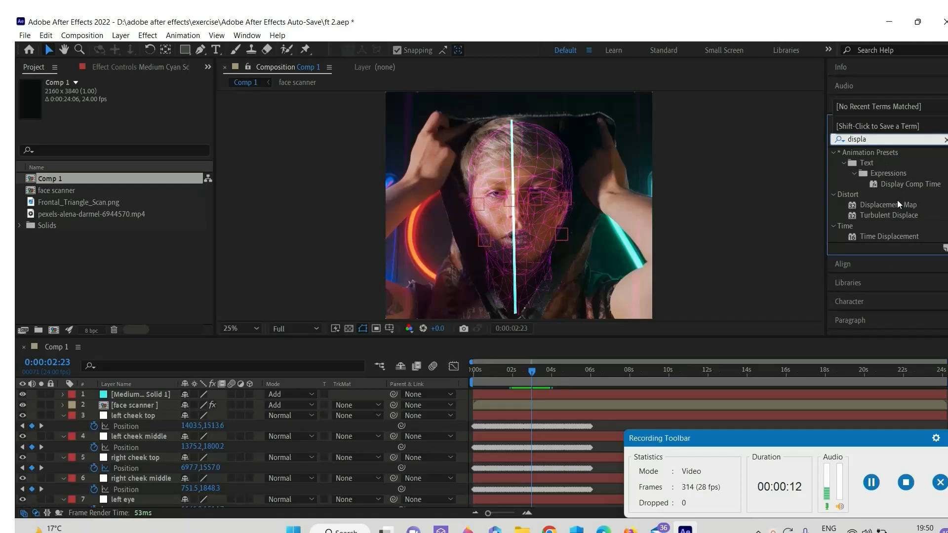
drag(896, 205, 135, 394)
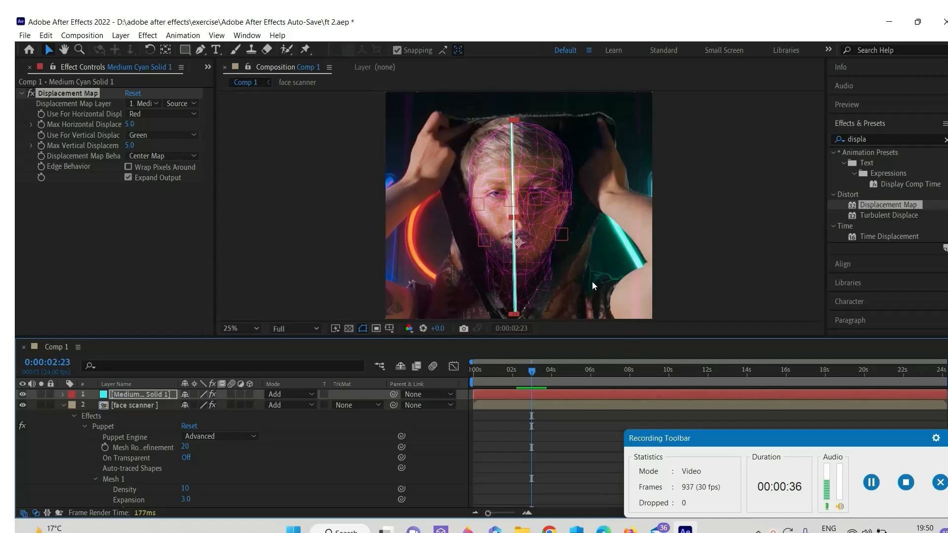
Set the Displacement Map layer to the pexels footage and Max Horizontal Displacement to 100
click(144, 102)
click(198, 250)
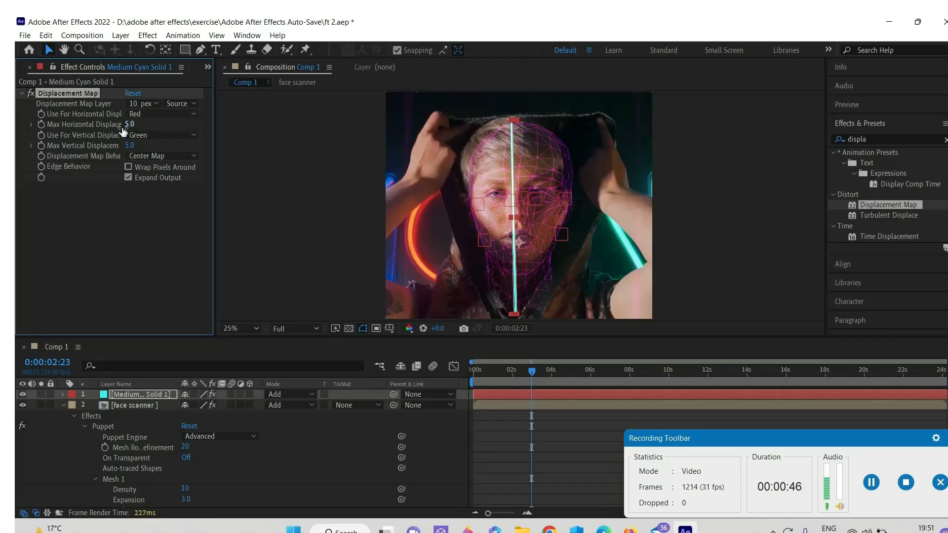
drag(126, 123, 185, 123)
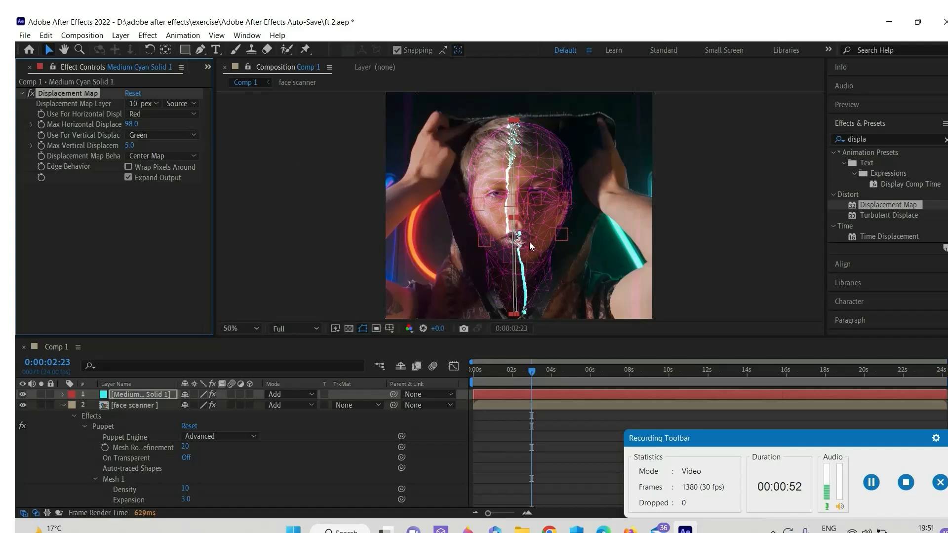
scroll(529, 242, up, 1)
drag(129, 124, 154, 128)
scroll(500, 175, down, 1)
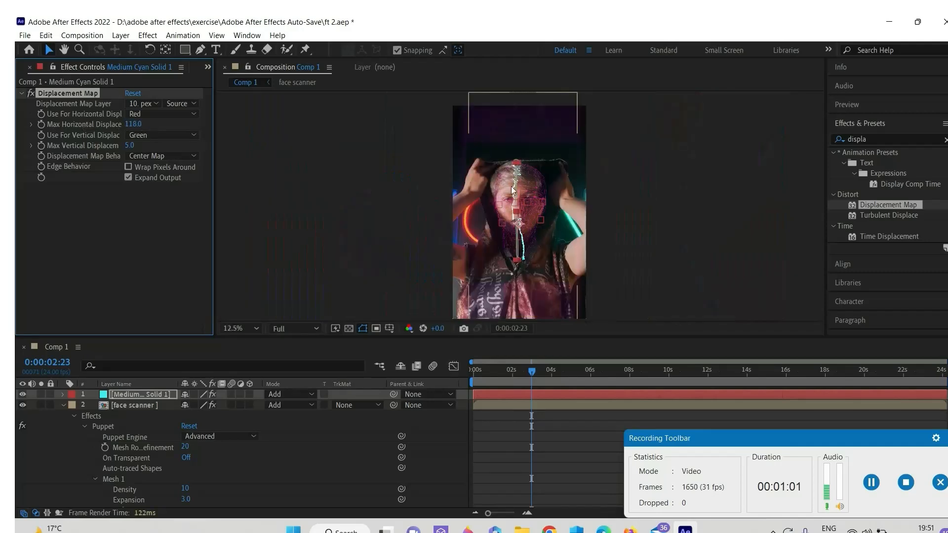
scroll(537, 209, up, 1)
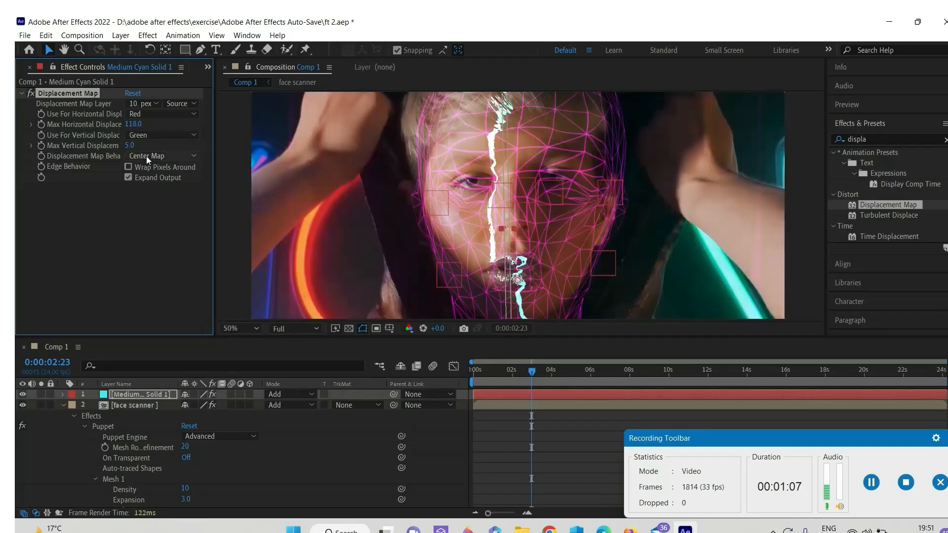
click(131, 125)
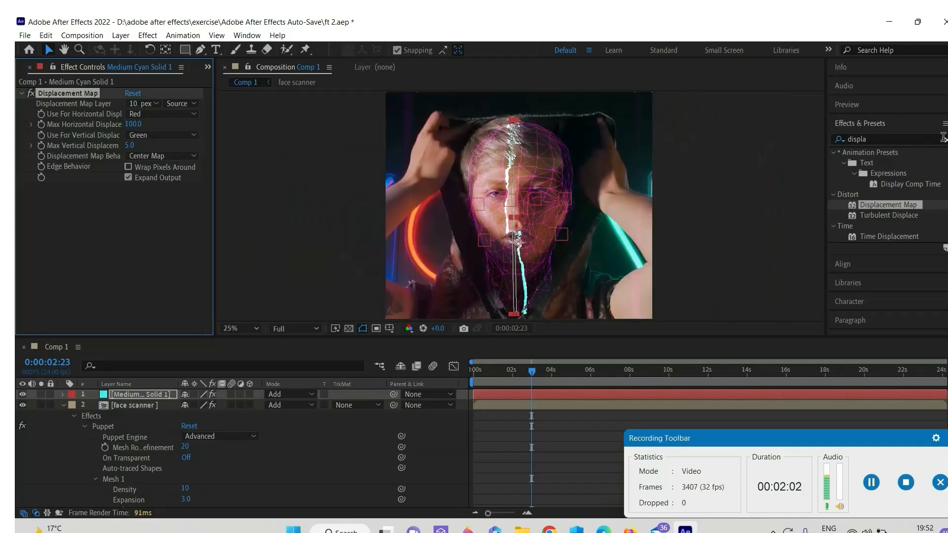
Find the Fractal Noise effect and add it to Medium Cyan Solid 1 below the Displacement Map
click(945, 140)
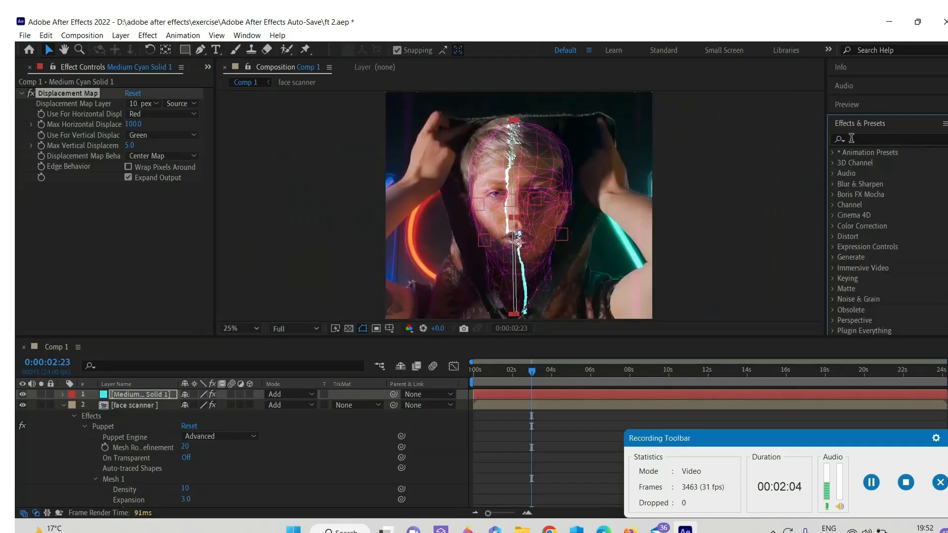
text(fra)
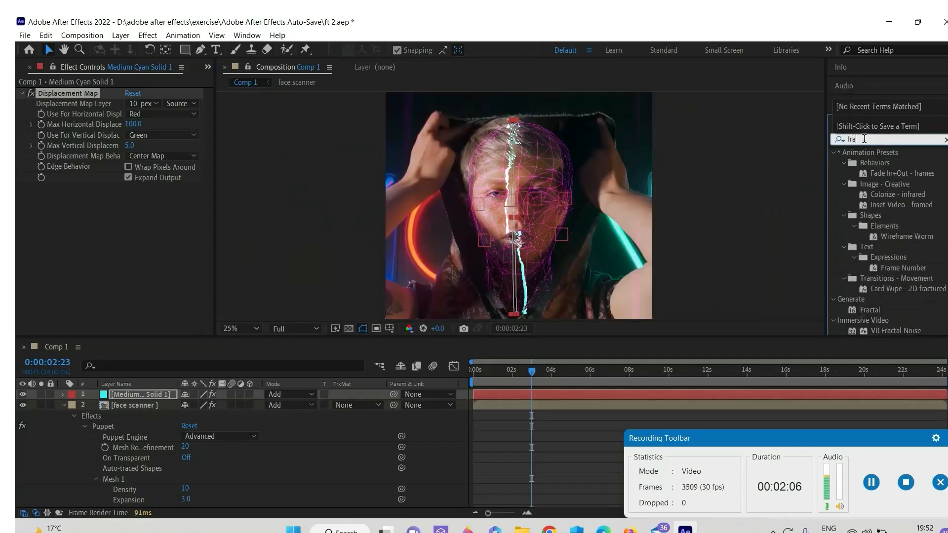
text(ctal)
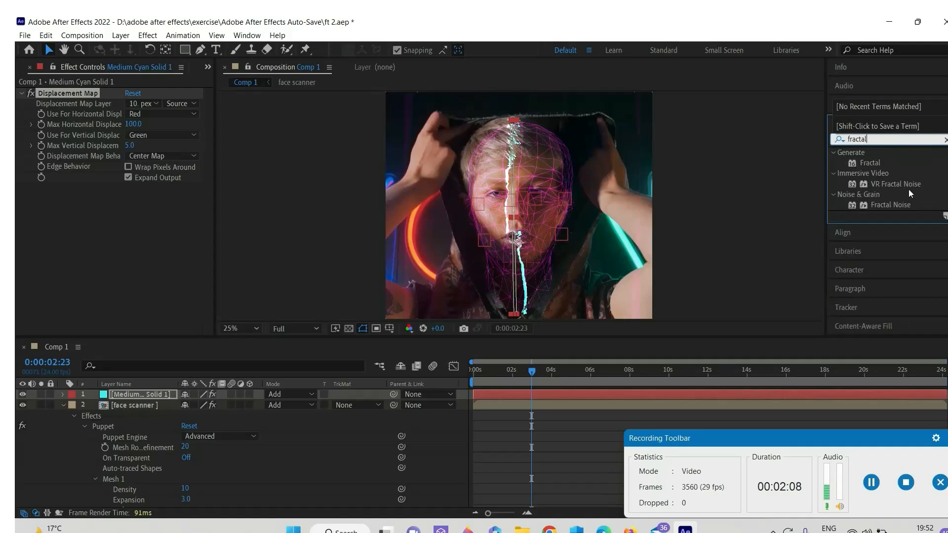
drag(902, 207, 93, 218)
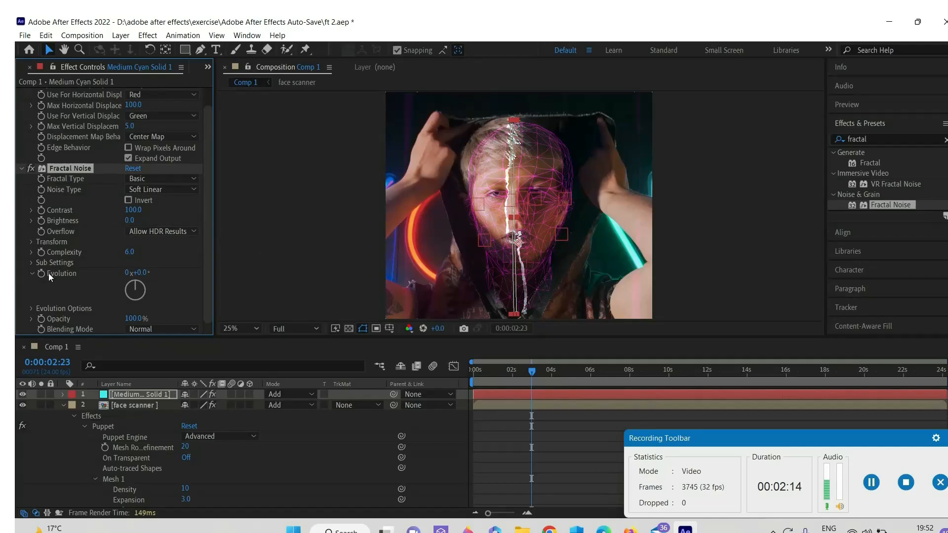
Set the Fractal Noise Transform Scale to 10 with Uniform Scaling on
click(31, 241)
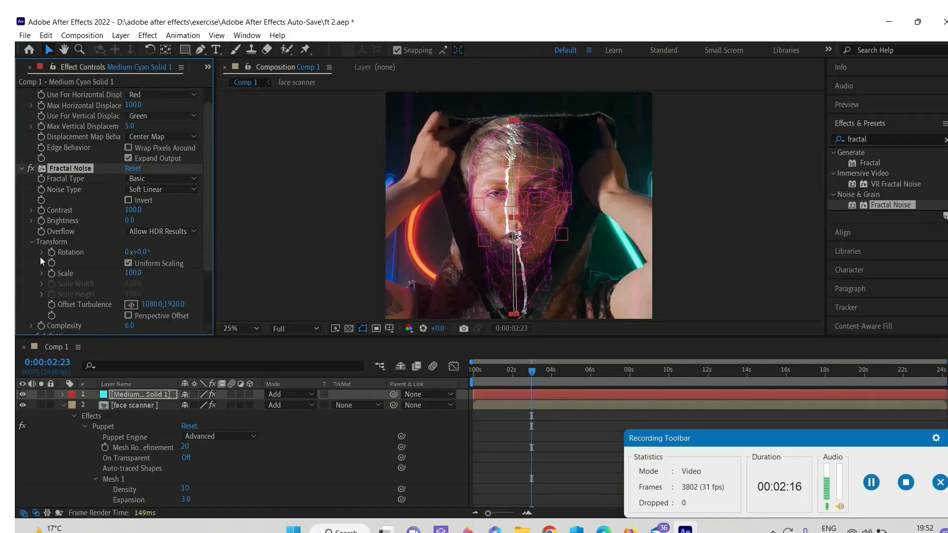
click(132, 274)
text(10)
key(Return)
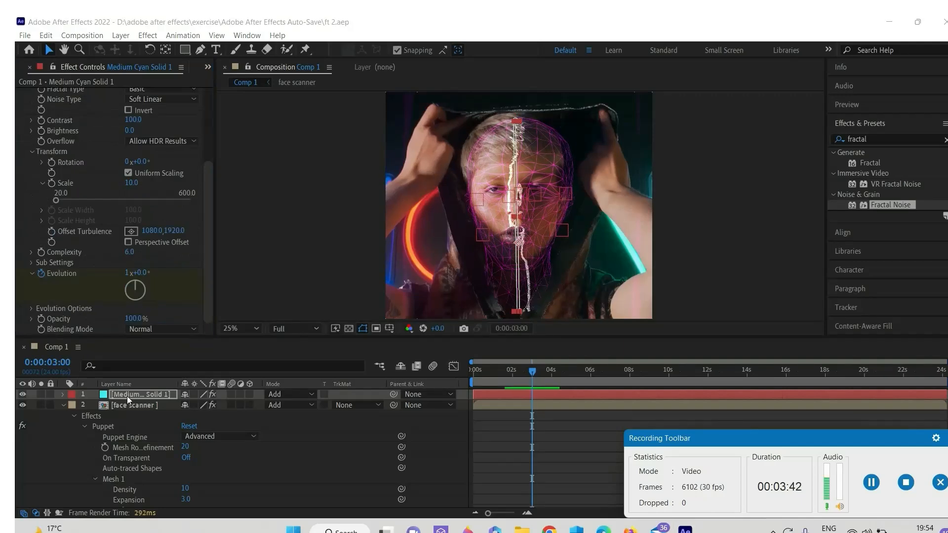
Duplicate the Medium Cyan Solid 1 layer and delete Fractal Noise from the upper copy
click(127, 396)
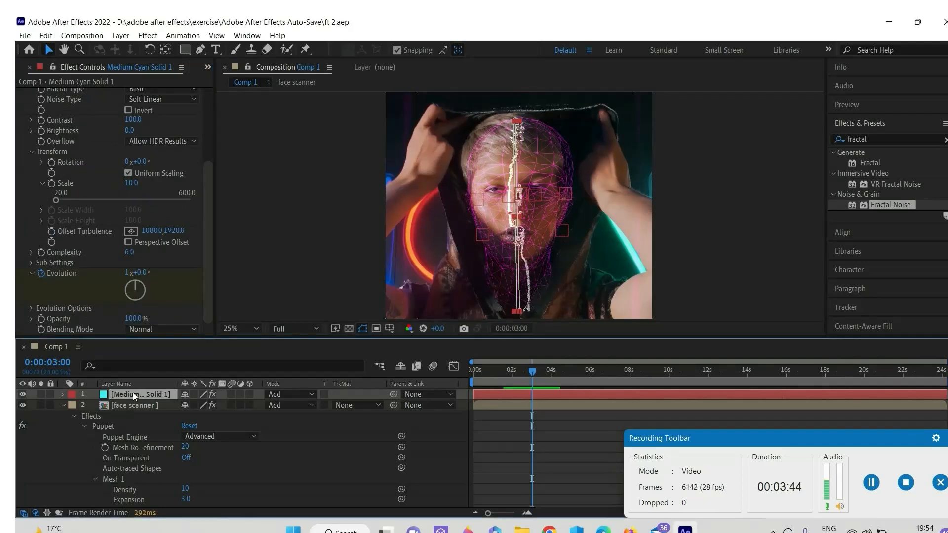
key(ctrl+d)
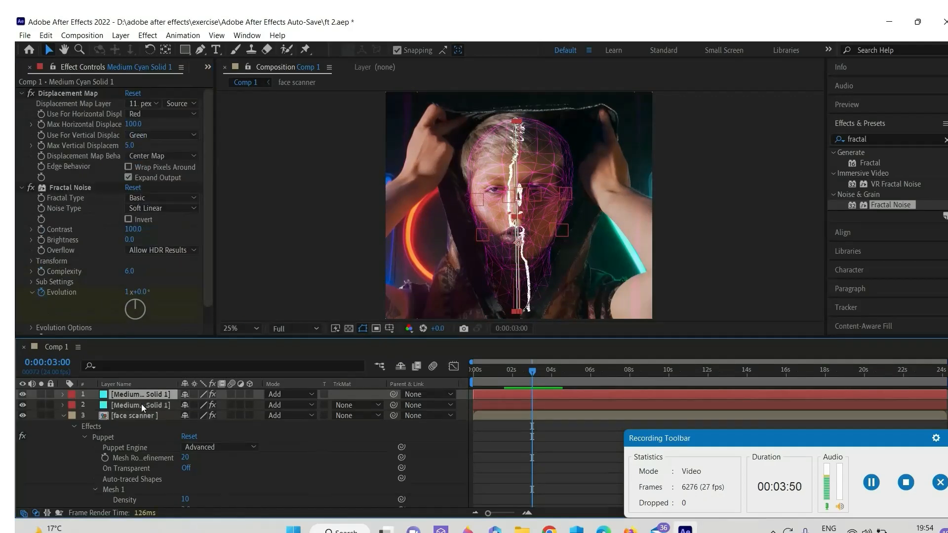
click(63, 395)
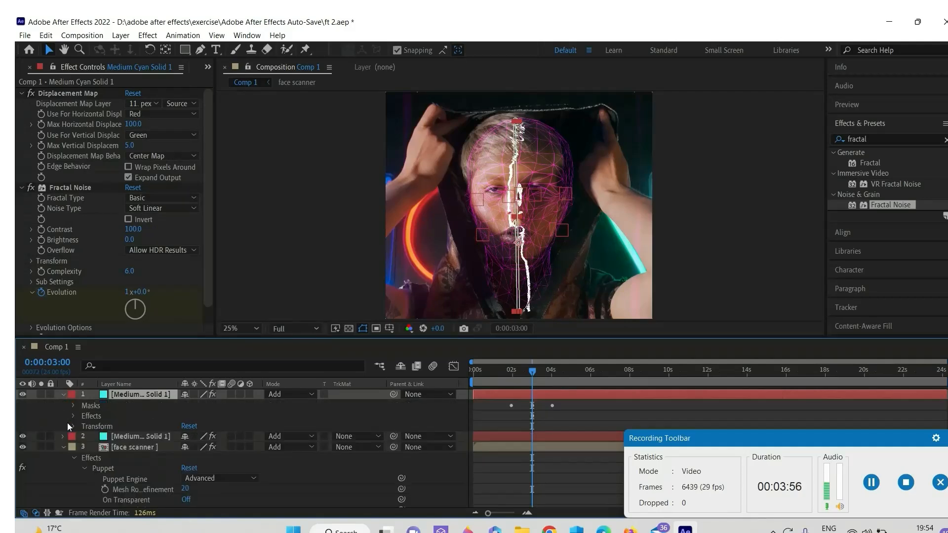
click(74, 415)
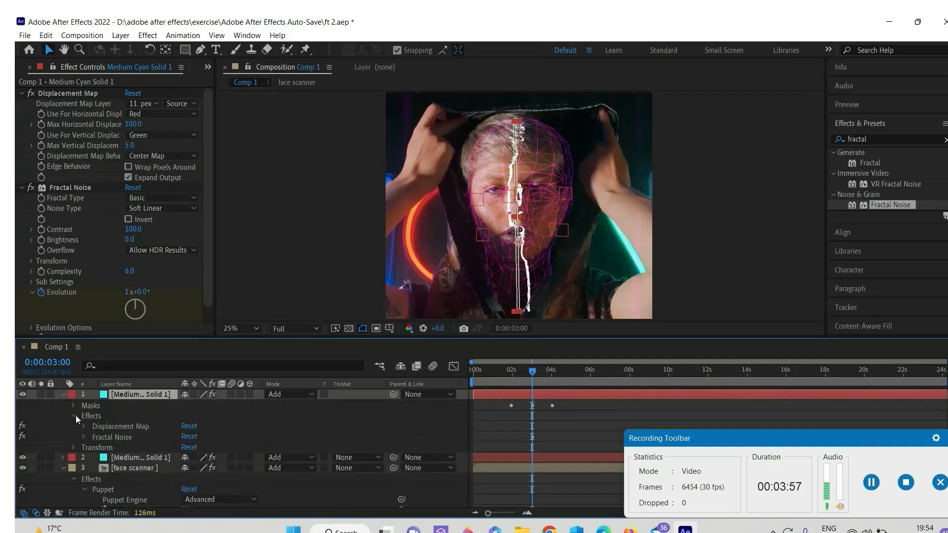
click(117, 437)
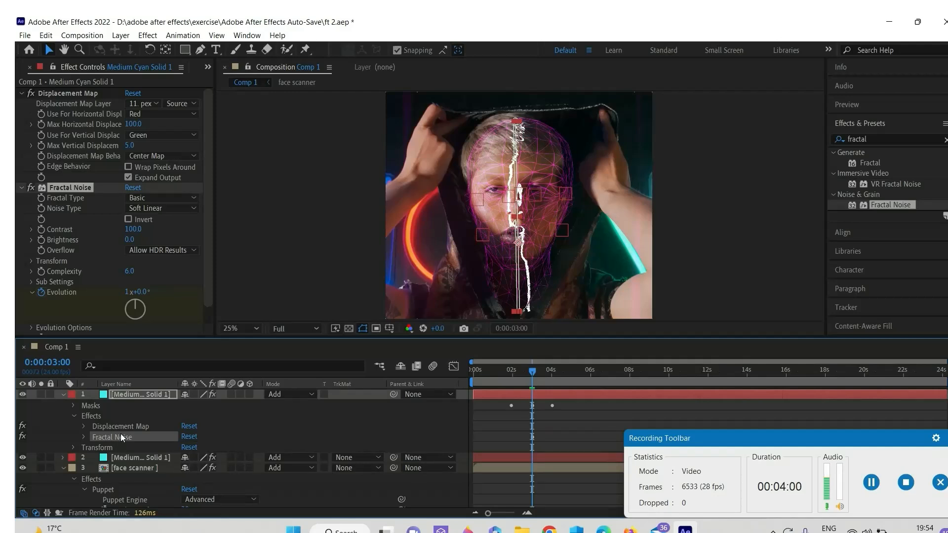
key(Delete)
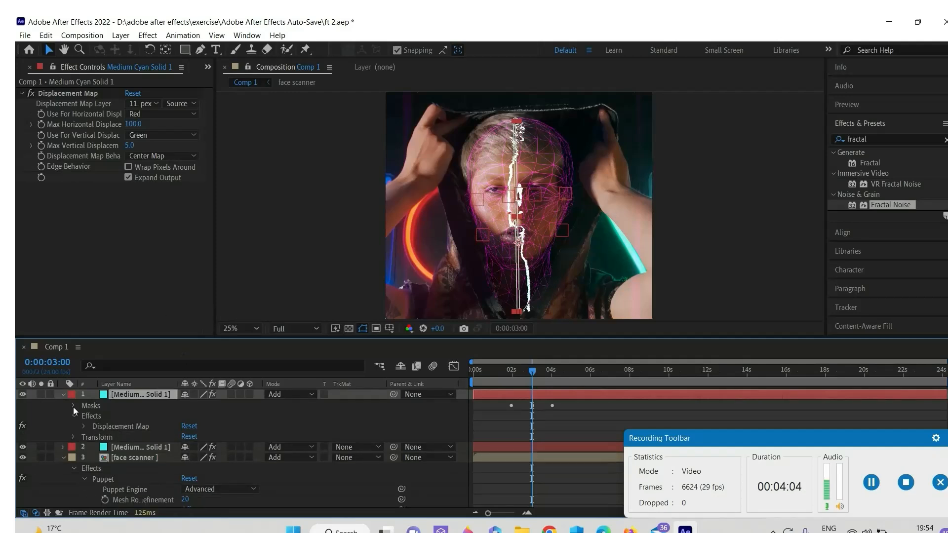
Set Mask 1 on the upper cyan solid to an expansion of 141 pixels and a feather of 214 pixels
click(73, 406)
click(82, 416)
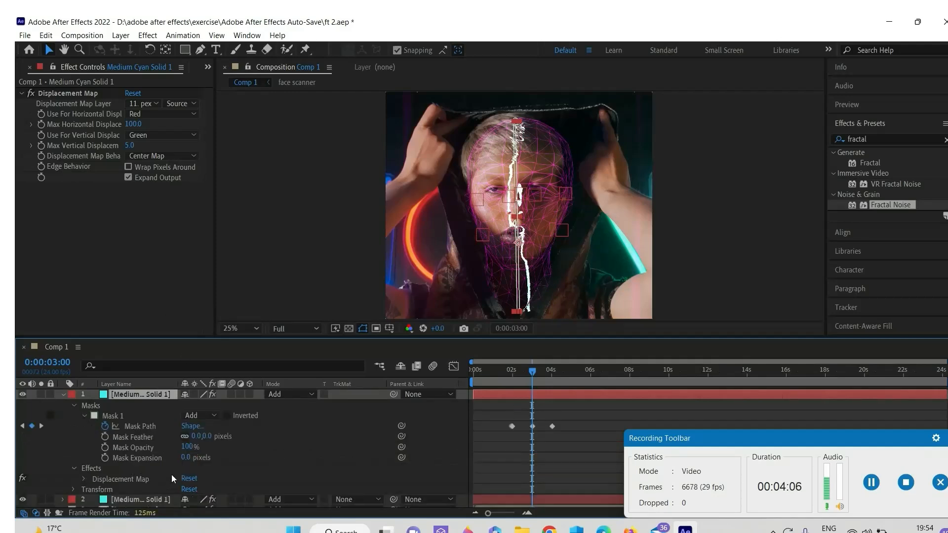
drag(186, 458, 246, 458)
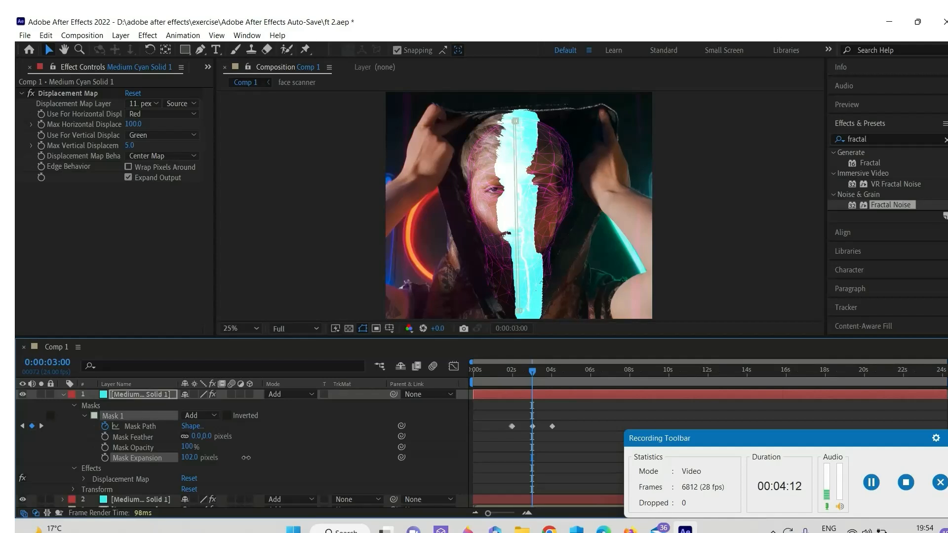
drag(193, 437, 287, 438)
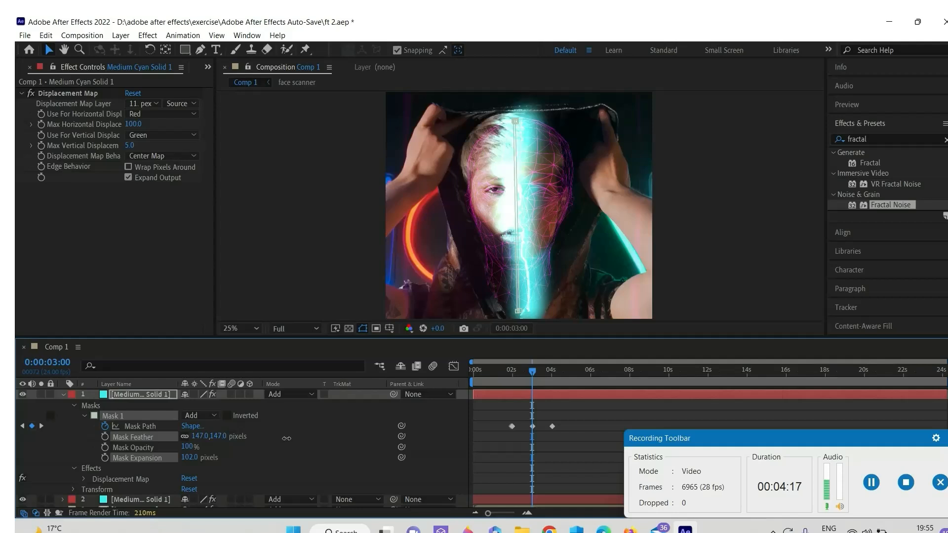
drag(201, 456, 208, 458)
scroll(517, 227, down, 1)
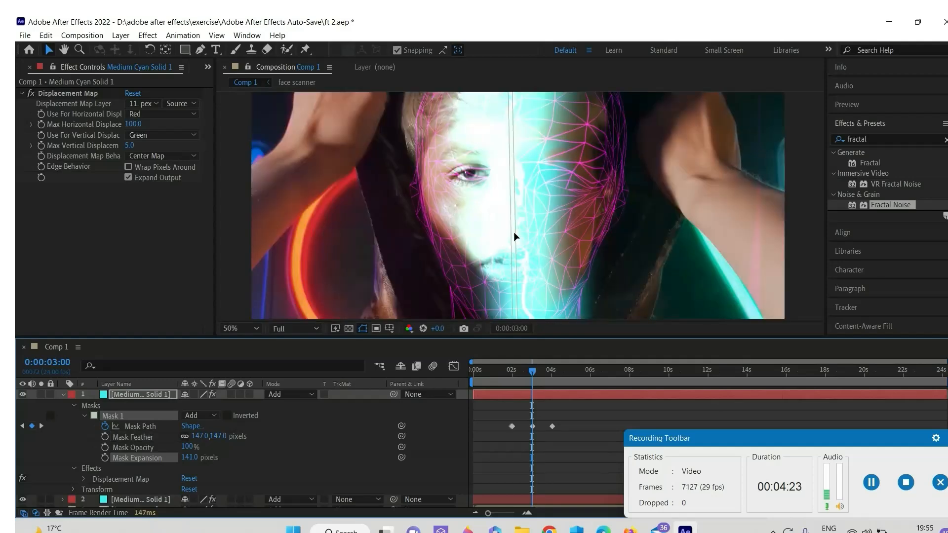
scroll(514, 232, down, 2)
drag(197, 437, 238, 437)
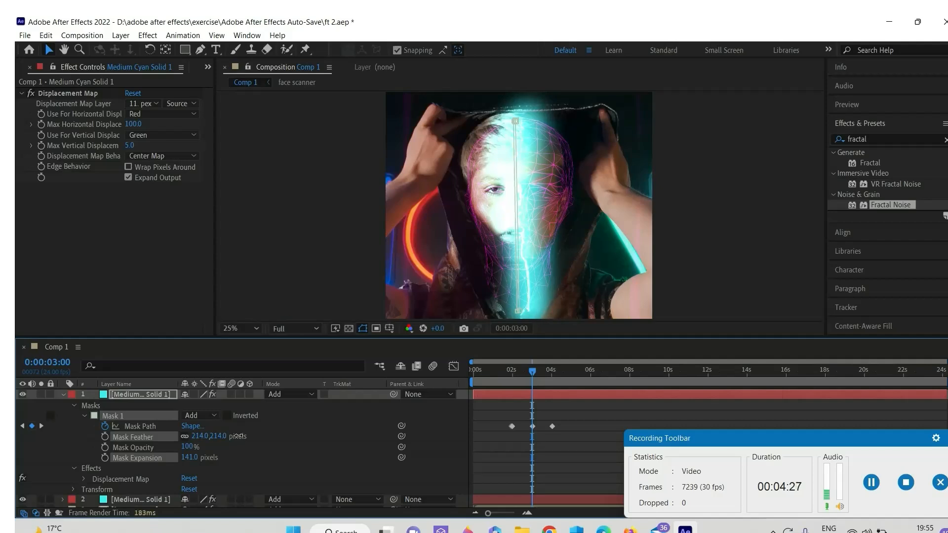
Set the upper cyan solid's blending mode to Normal and give face scanner an Alpha Matte from Medium Cyan Solid 1
click(291, 394)
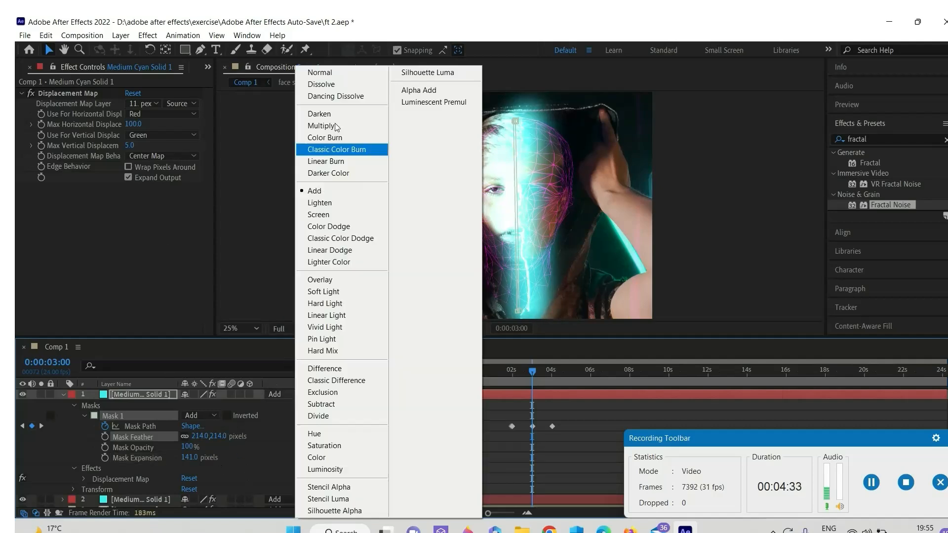
click(330, 70)
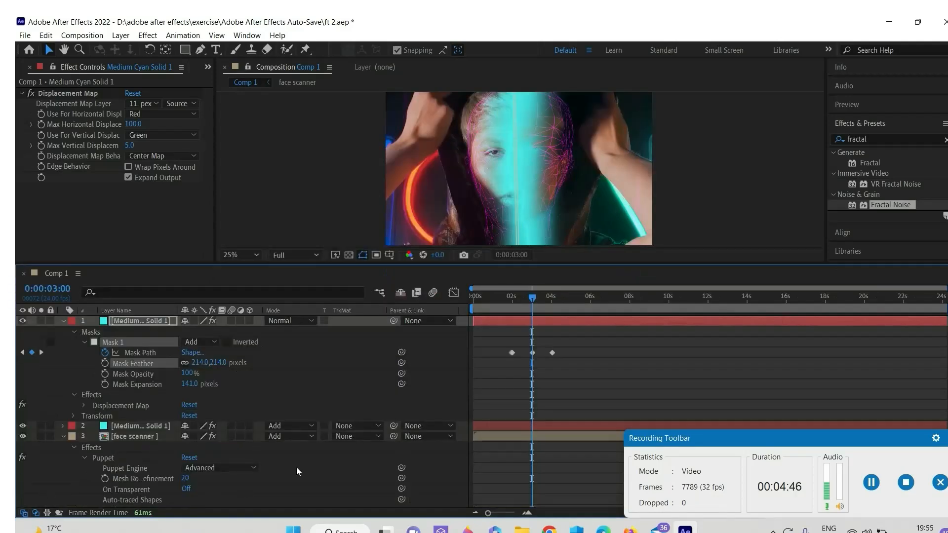
click(342, 437)
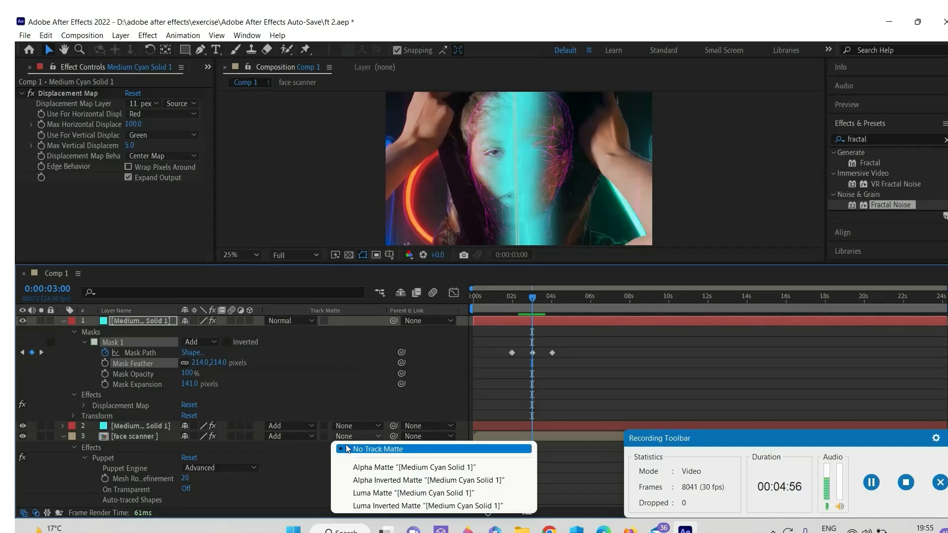
click(390, 469)
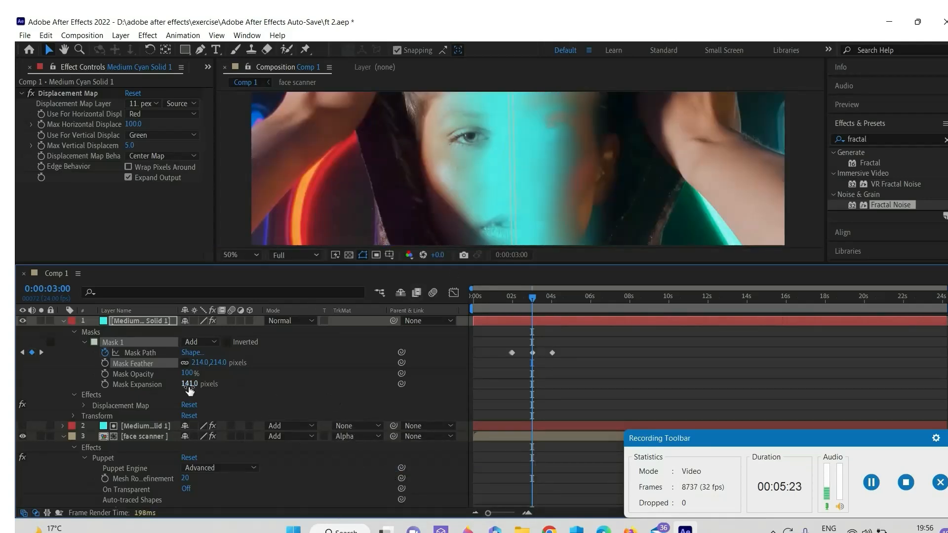
Increase the feather of Mask 1 on the upper cyan solid further
click(224, 394)
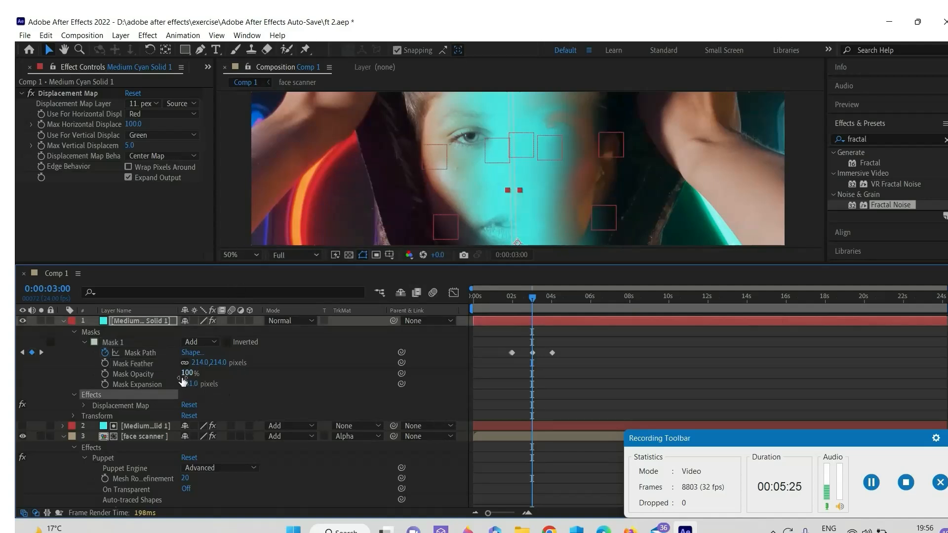
drag(203, 363, 312, 362)
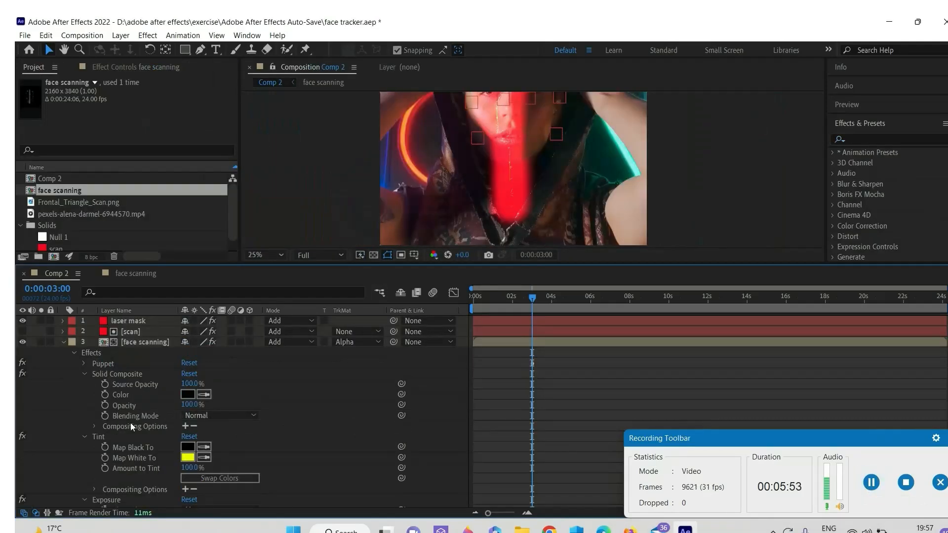
Expand the laser mask layer in Comp 2 and set its Mask 1 feather to 232 pixels
click(63, 321)
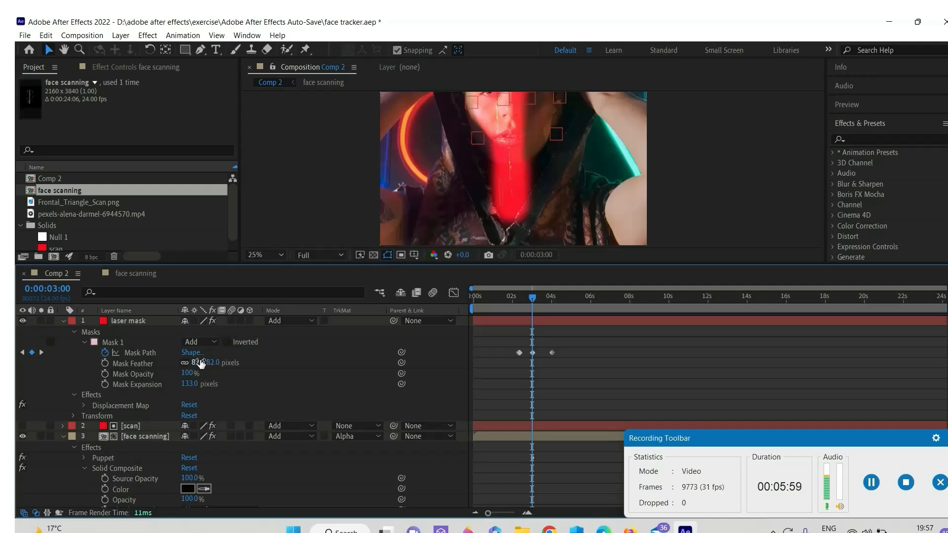
drag(200, 362, 290, 361)
scroll(529, 224, up, 3)
scroll(530, 222, down, 1)
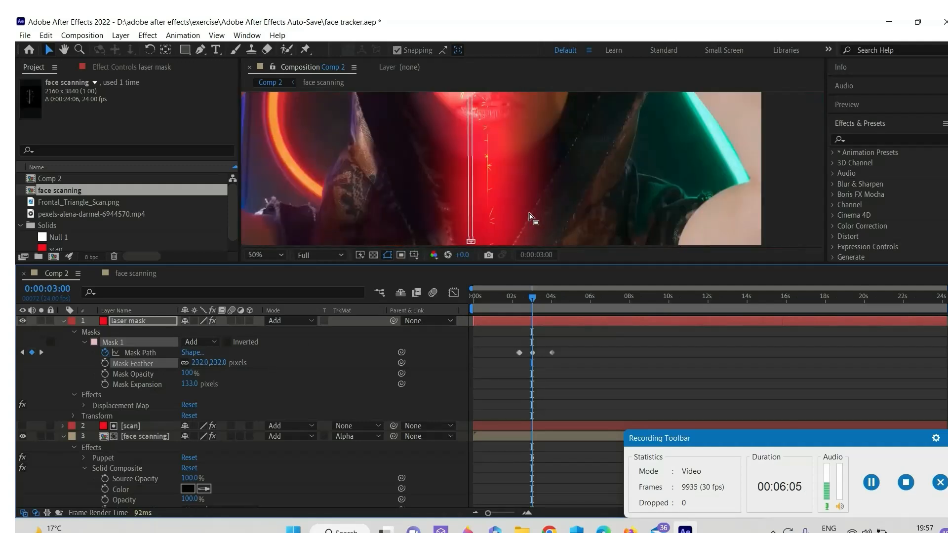
Examine the red laser glow and the scan lines revealed inside it around the chin and neck
scroll(468, 159, up, 1)
scroll(468, 157, down, 1)
scroll(485, 190, up, 1)
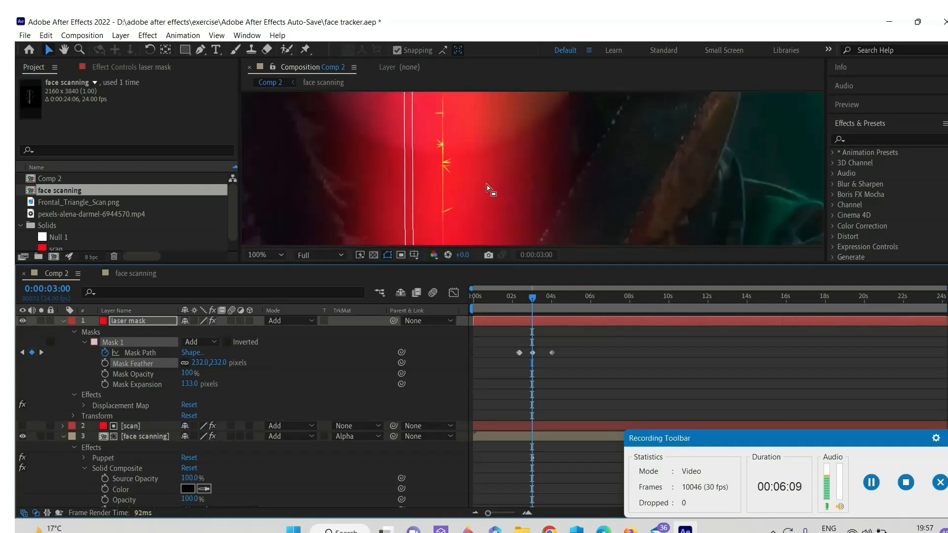
scroll(489, 163, down, 1)
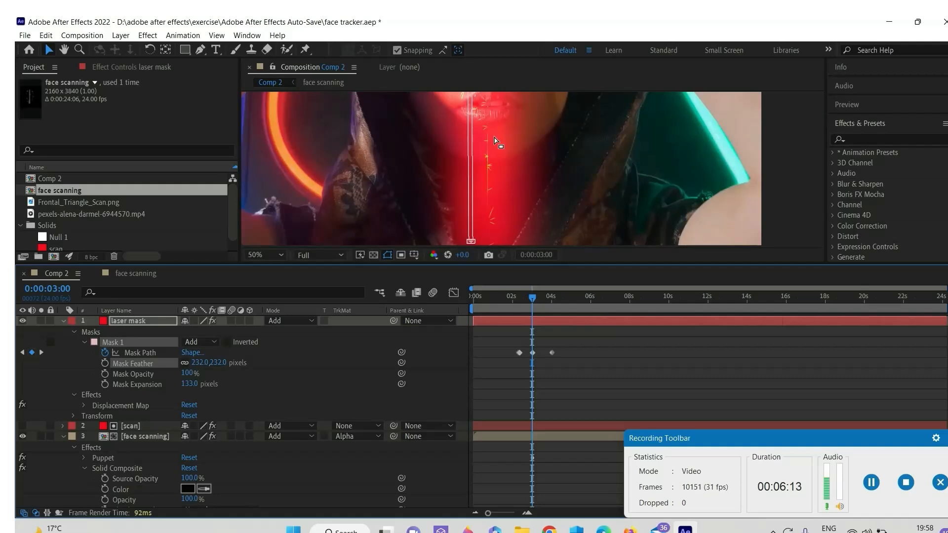
scroll(489, 189, down, 1)
scroll(489, 189, up, 1)
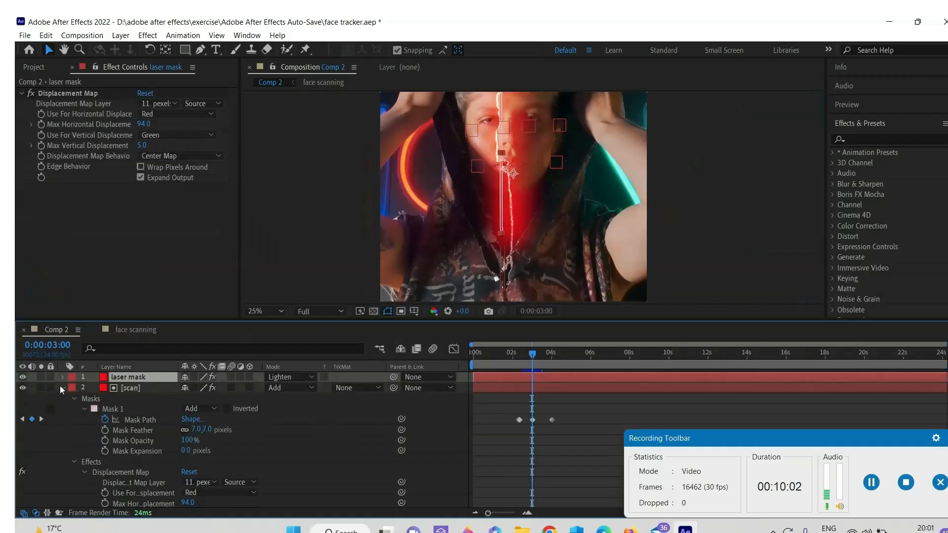
Collapse the scan layer's properties and expand the laser mask layer to view its mask settings
click(62, 388)
click(62, 378)
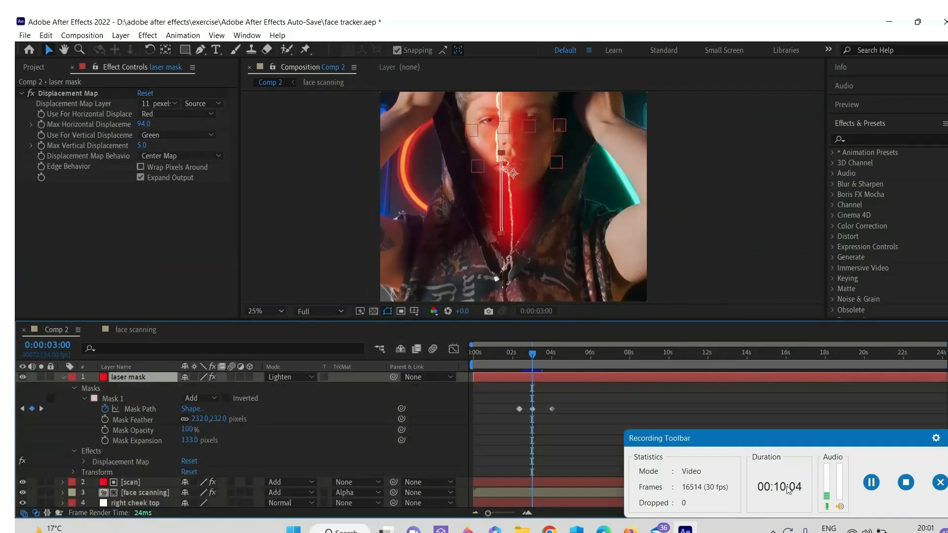
click(864, 482)
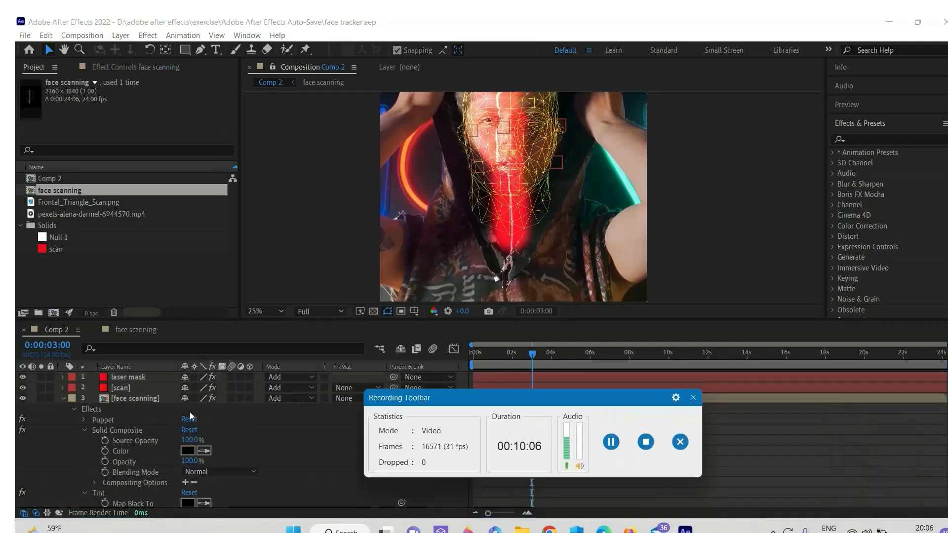
Give the face scanning layer an Alpha Matte and move it directly below laser mask so that layer becomes its matte
drag(529, 417, 684, 446)
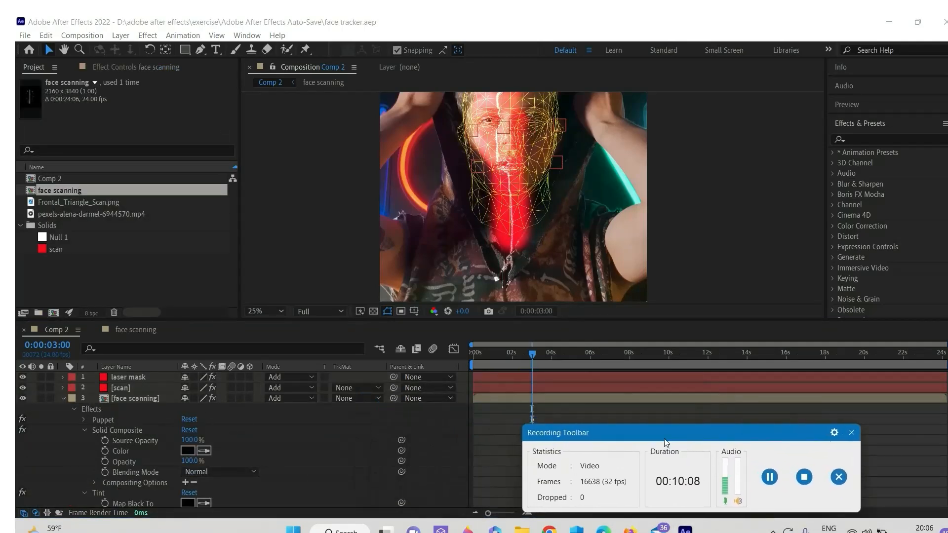
click(342, 399)
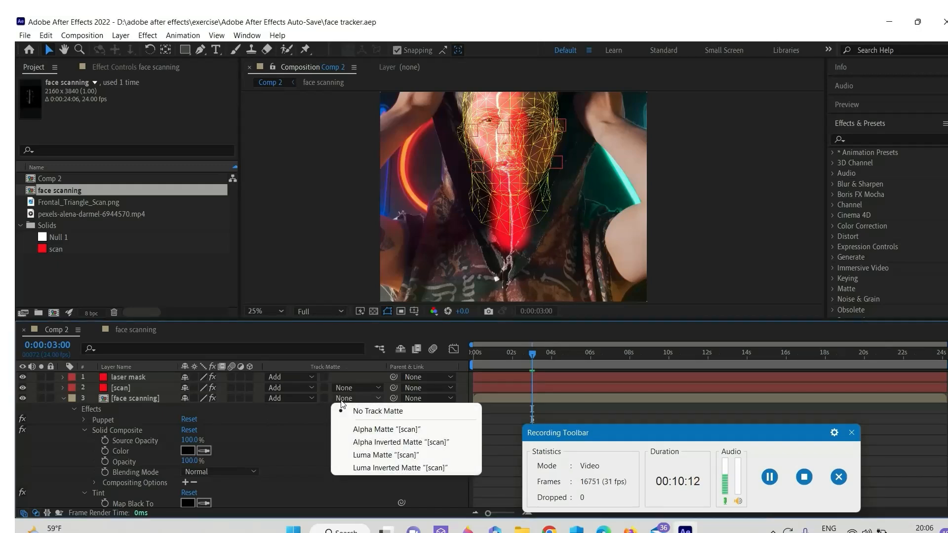
click(371, 430)
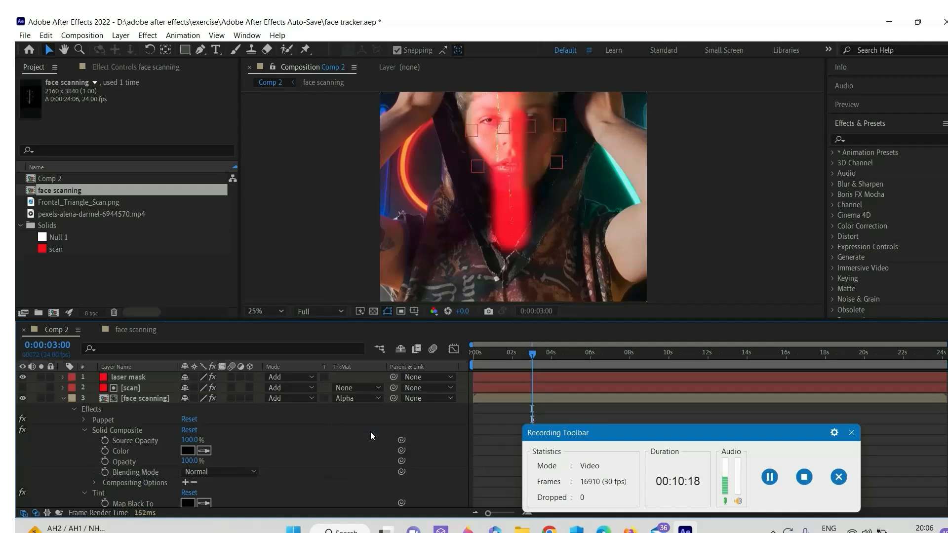
drag(152, 398, 151, 384)
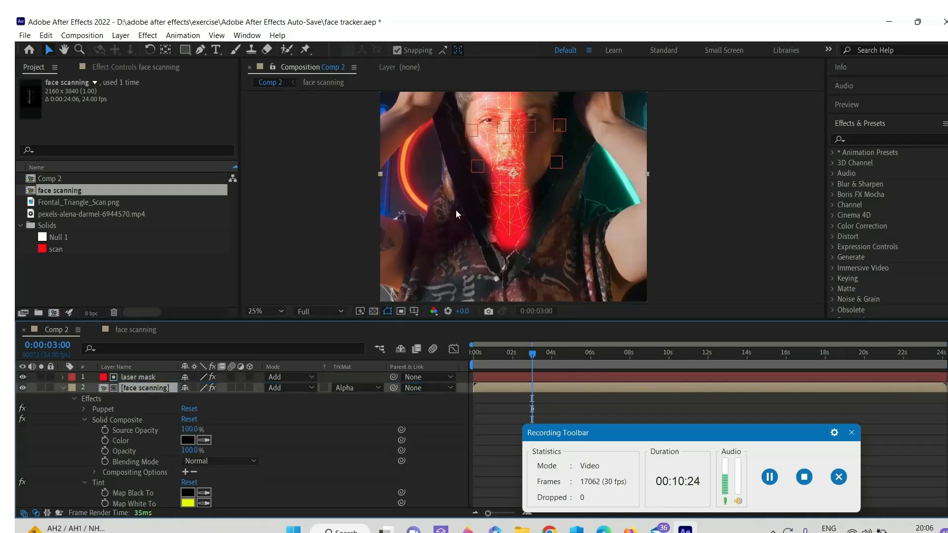
scroll(535, 235, up, 1)
scroll(535, 236, down, 2)
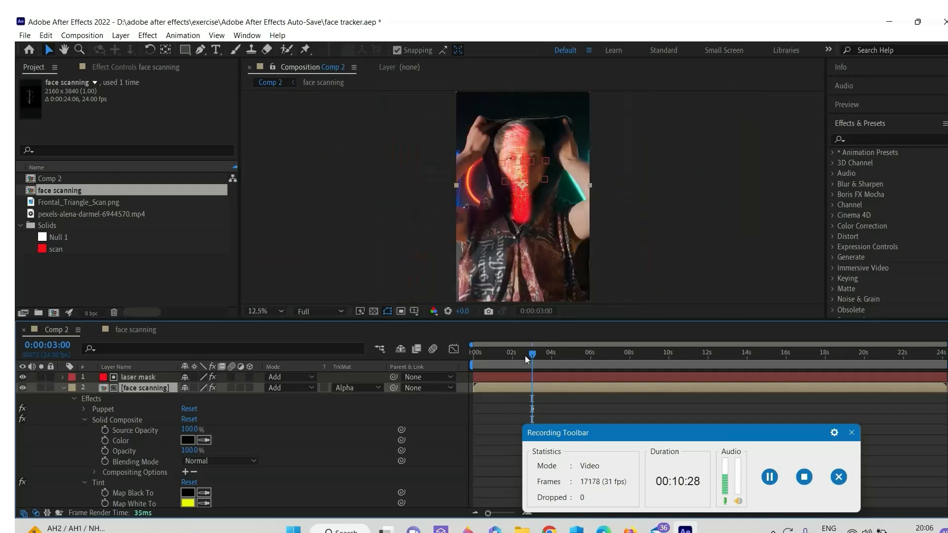
scroll(540, 255, up, 2)
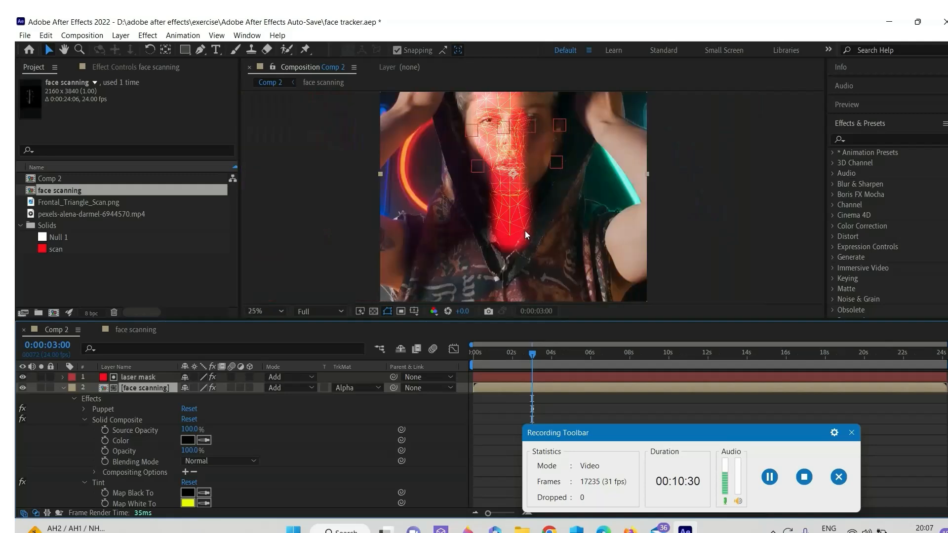
Trim the start of the laser mask, face scanning and scan layers to 0:00:02:09
click(521, 354)
mouse_move(521, 353)
mouse_down()
mouse_move(511, 355)
mouse_move(574, 360)
mouse_move(522, 358)
mouse_up()
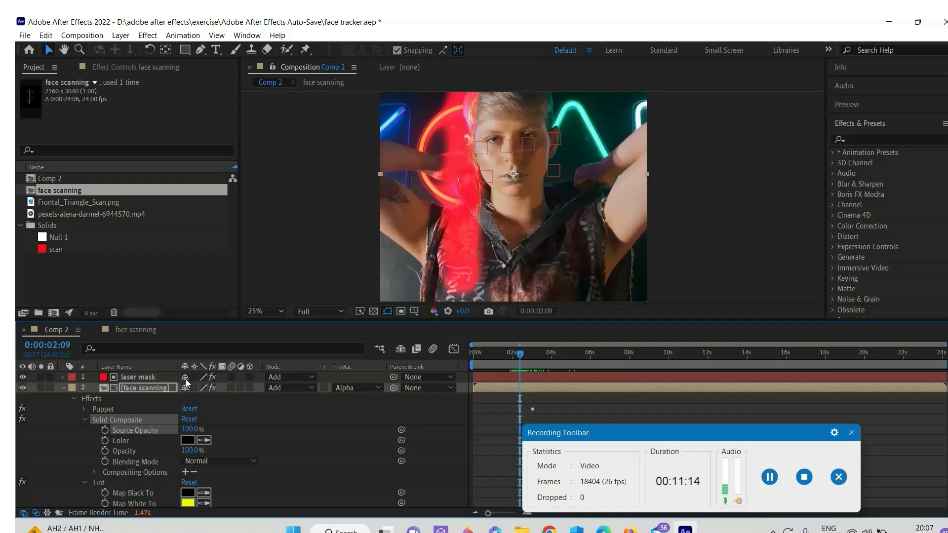
click(775, 477)
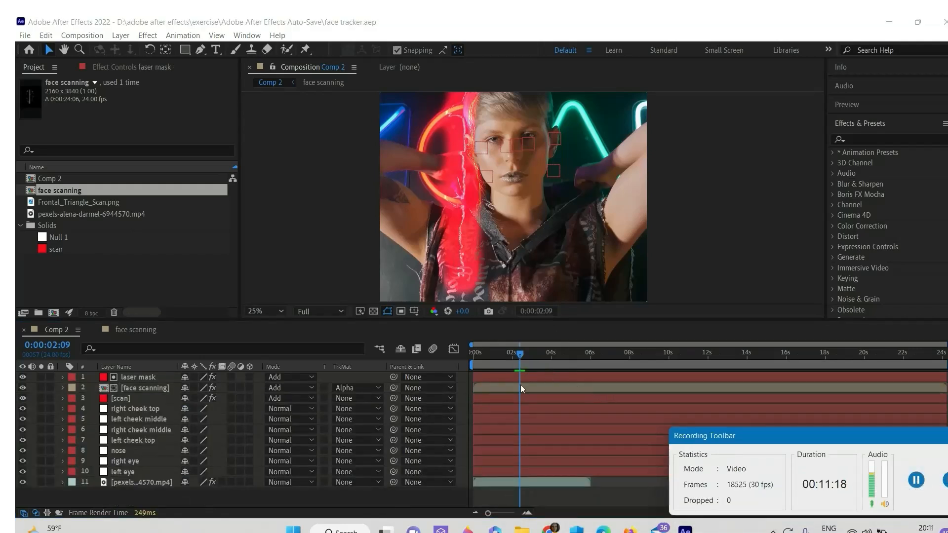
click(498, 377)
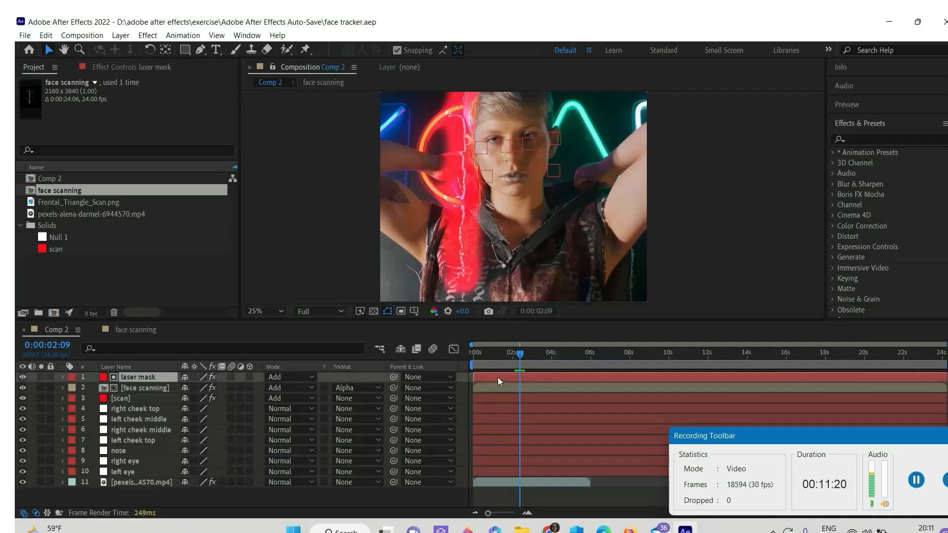
ctrl+click(149, 387)
ctrl+click(144, 397)
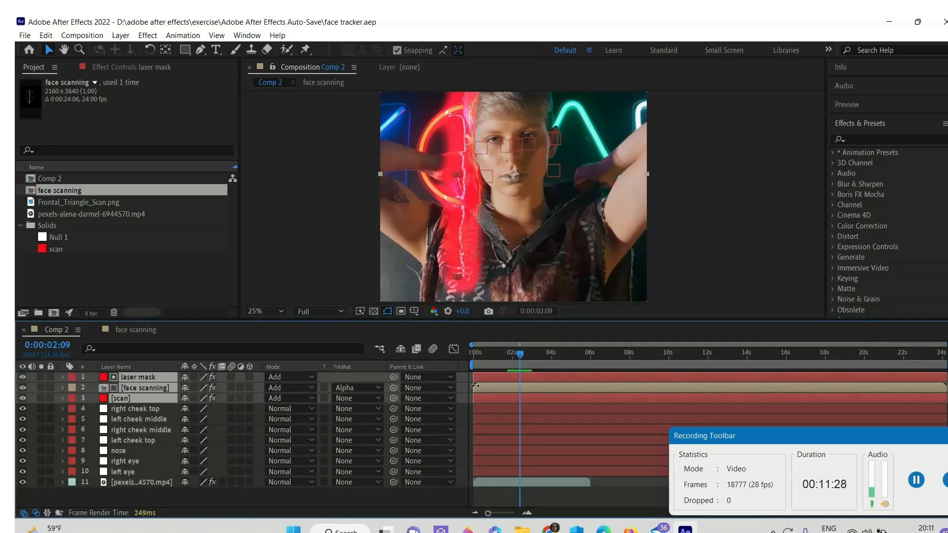
drag(477, 385, 520, 384)
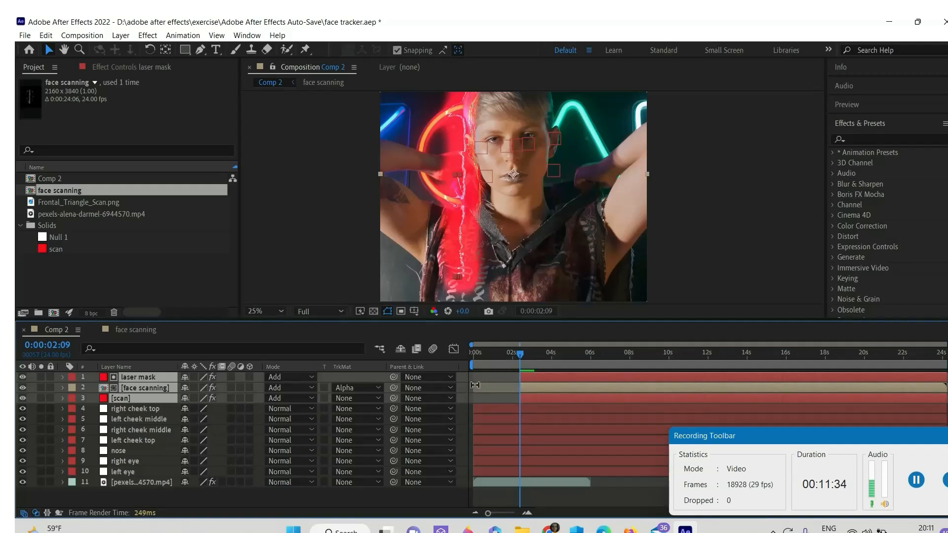
drag(474, 385, 519, 389)
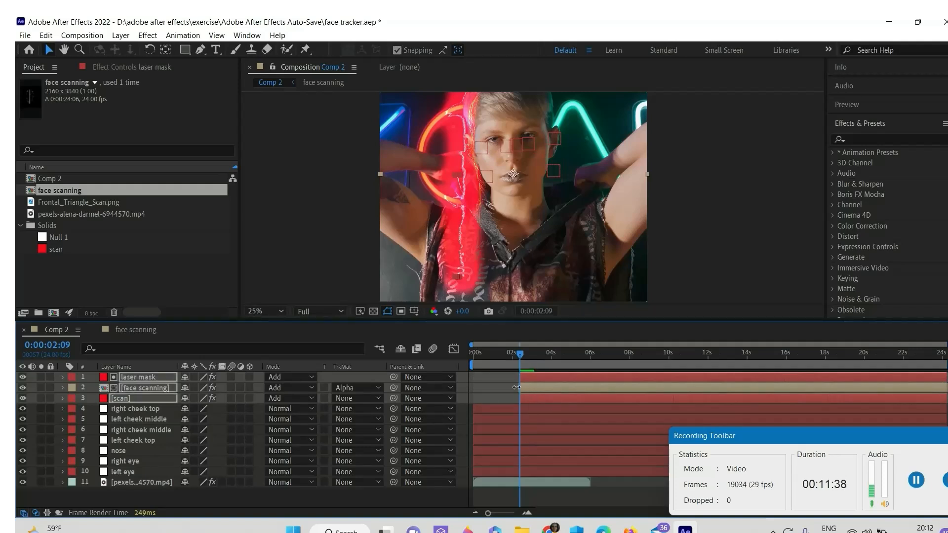
drag(520, 387, 519, 388)
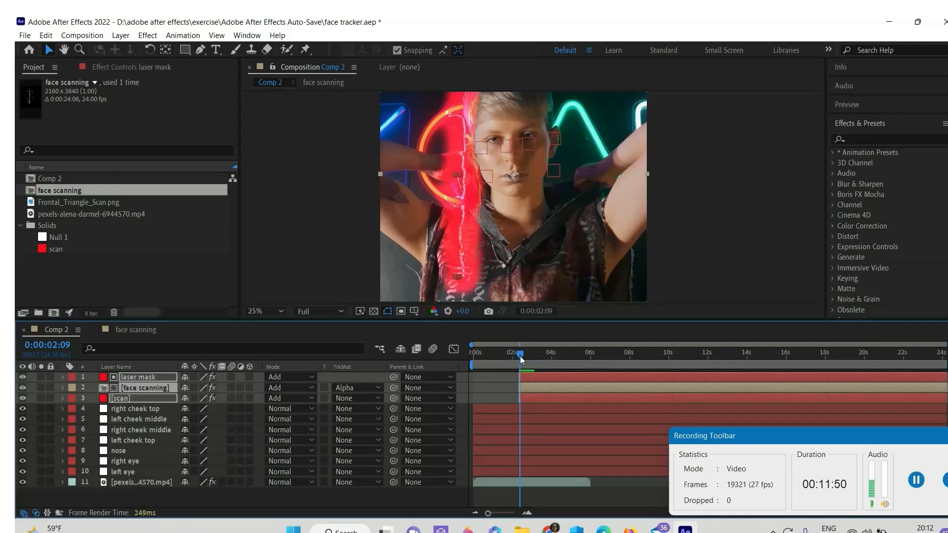
Trim the end of the laser mask, face scanning and scan layers to 0:00:04:02, and return the playhead to 0:00:02:09
drag(521, 355, 553, 366)
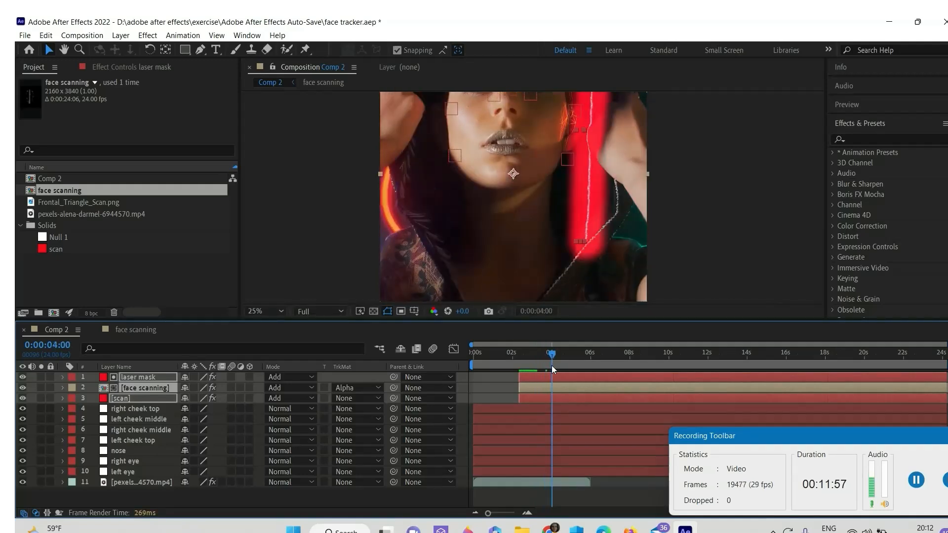
drag(552, 365, 553, 370)
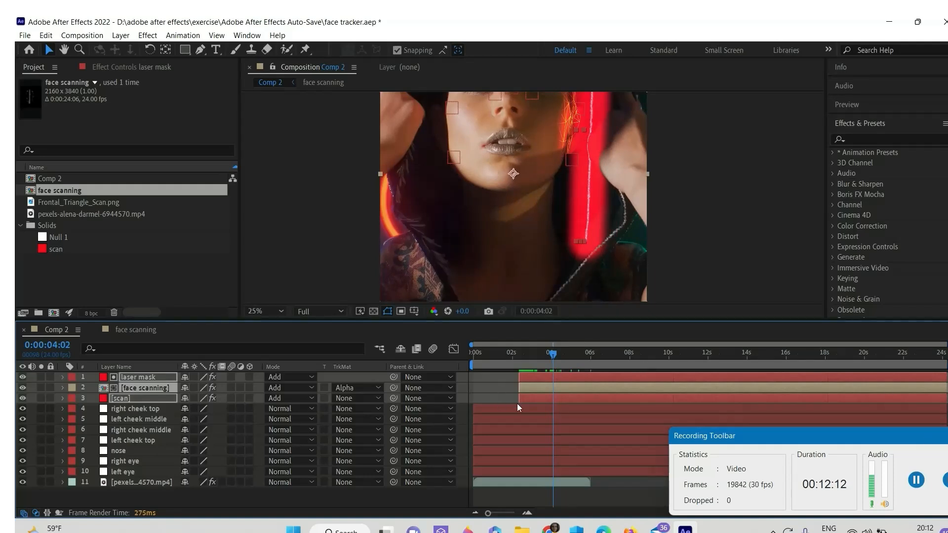
key(n)
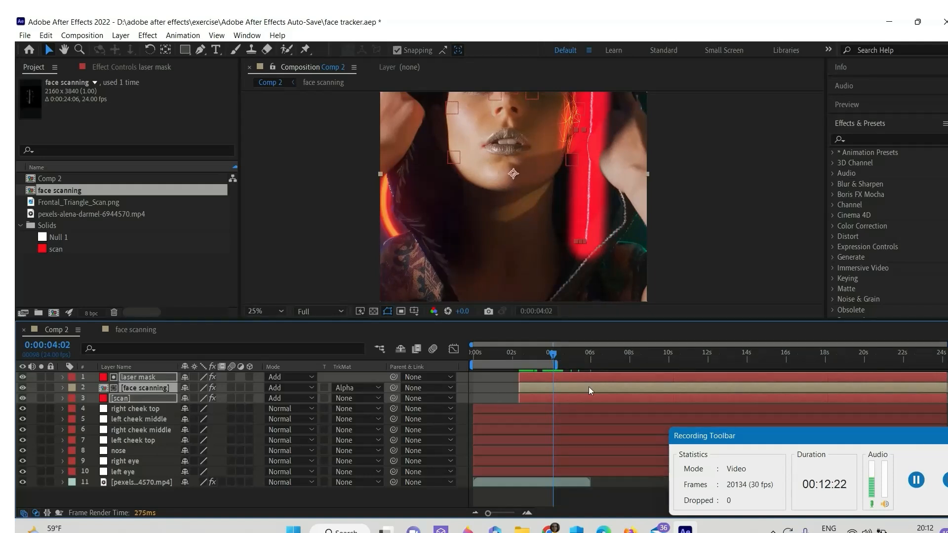
key(ctrl+z)
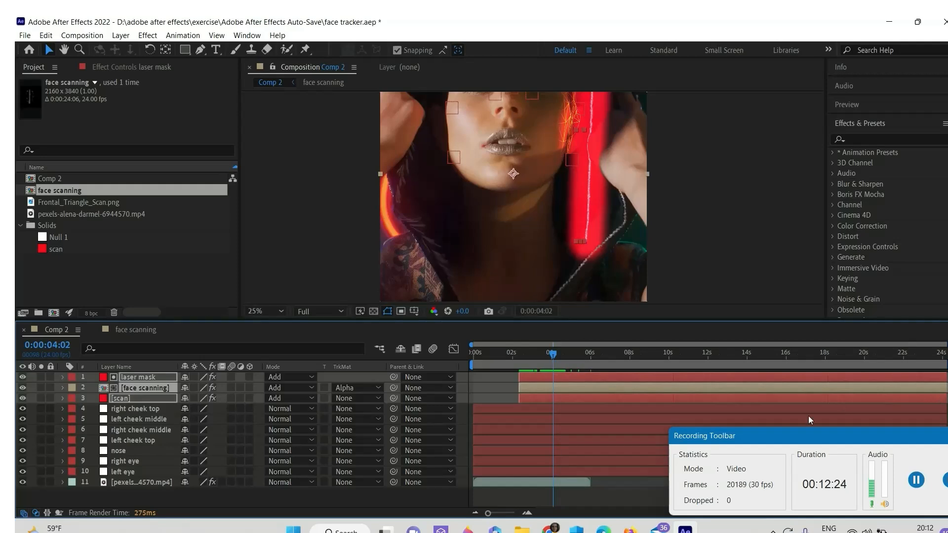
click(940, 379)
drag(940, 379, 554, 399)
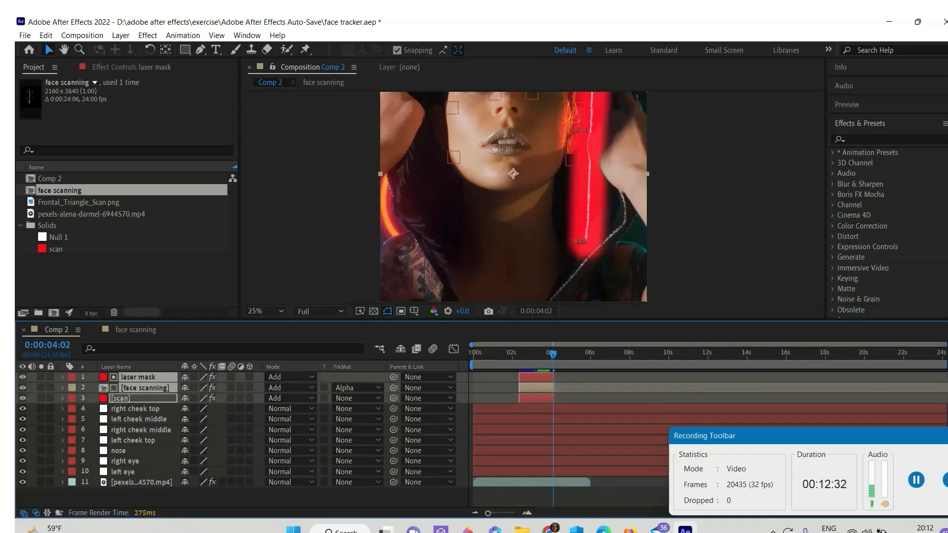
drag(916, 390, 509, 385)
drag(554, 355, 524, 357)
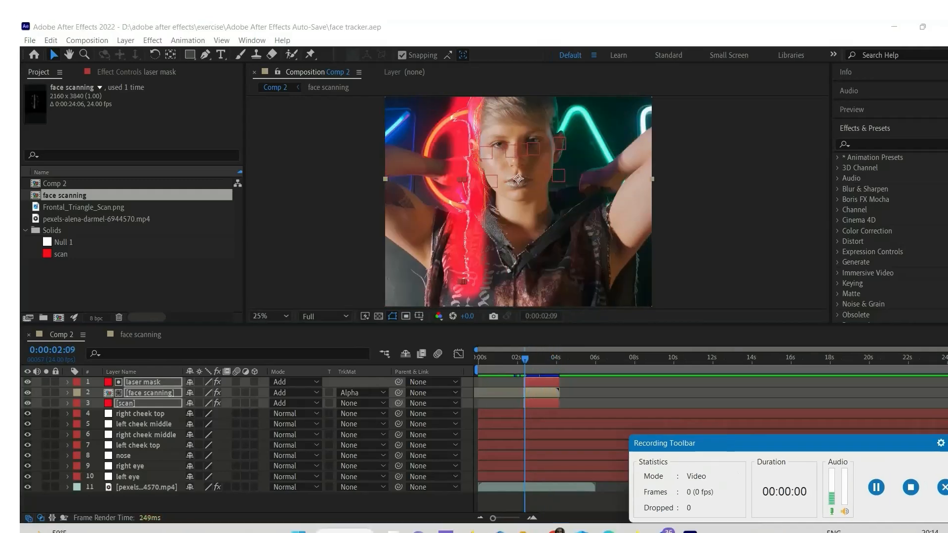
Duplicate the pexels video layer at the bottom of Comp 2
click(175, 506)
click(150, 486)
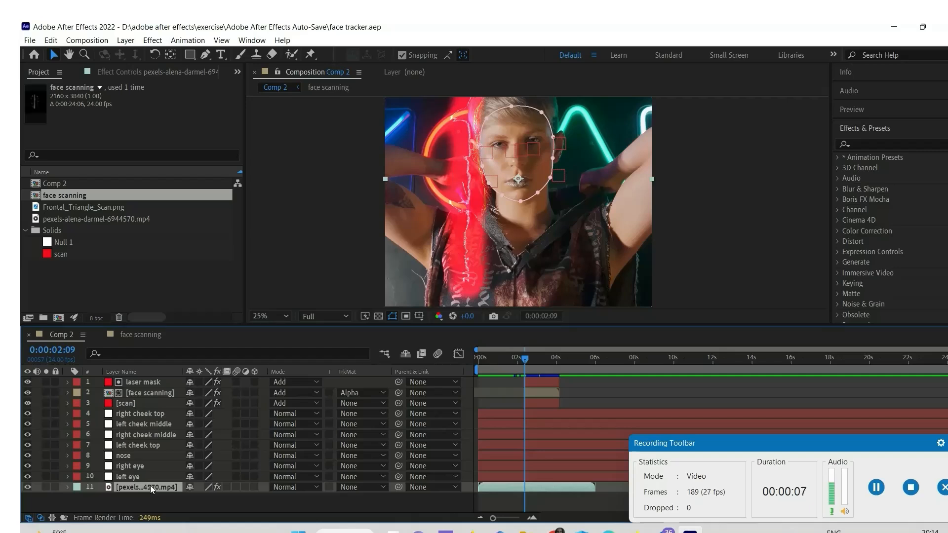
key(ctrl+d)
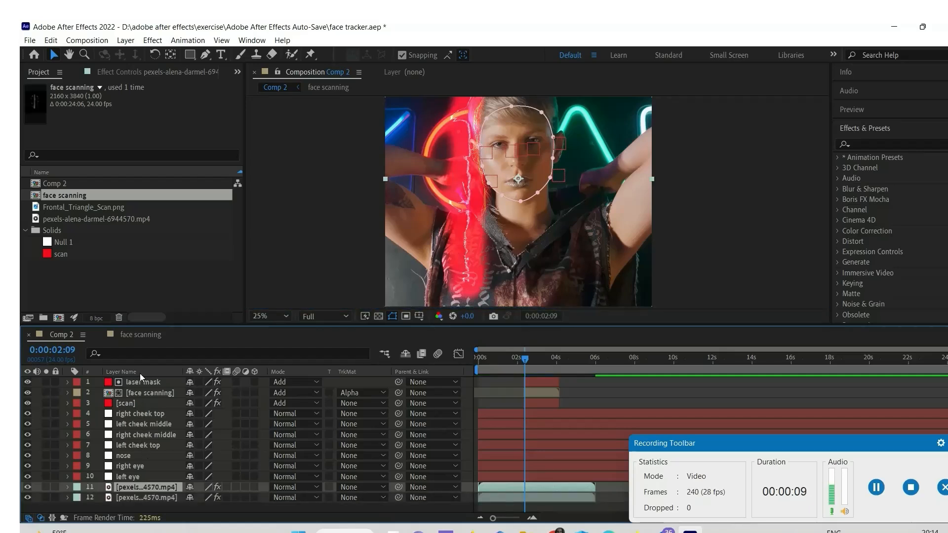
Pre-compose the layers from laser mask down to the upper pexels video as "face scanner copy" with all attributes moved, and open that composition
click(141, 379)
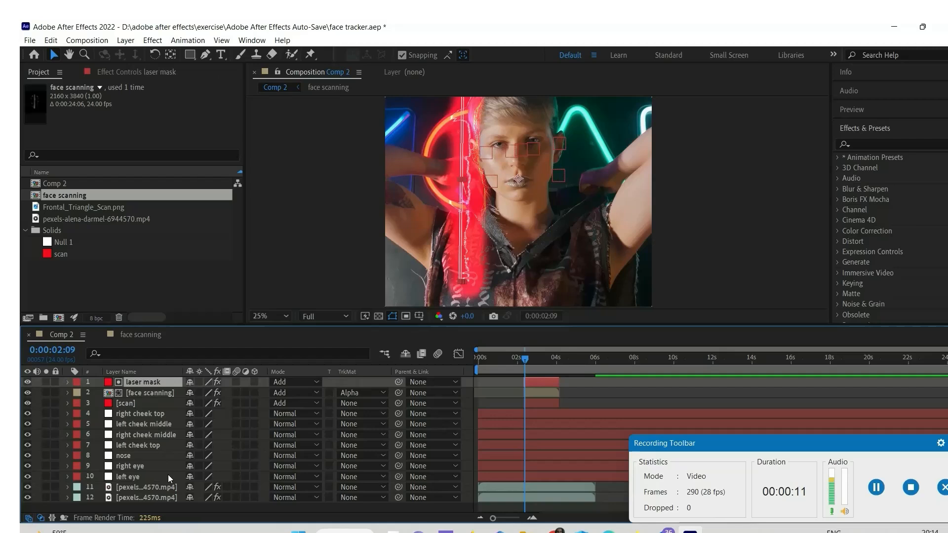
shift+click(154, 486)
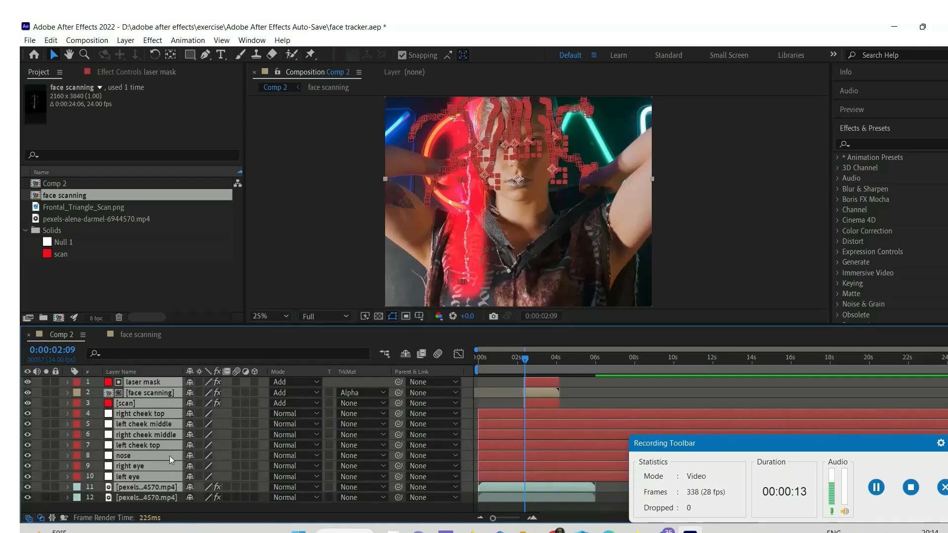
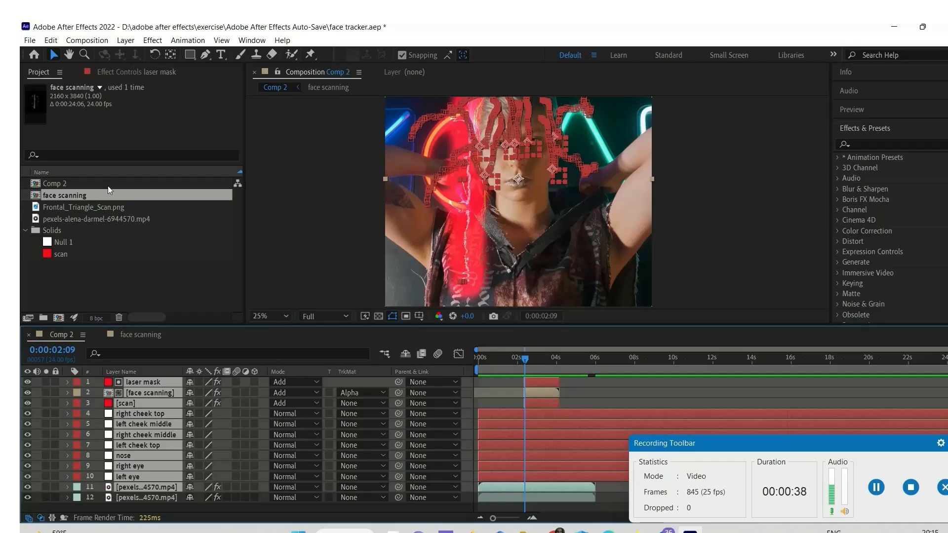
click(125, 41)
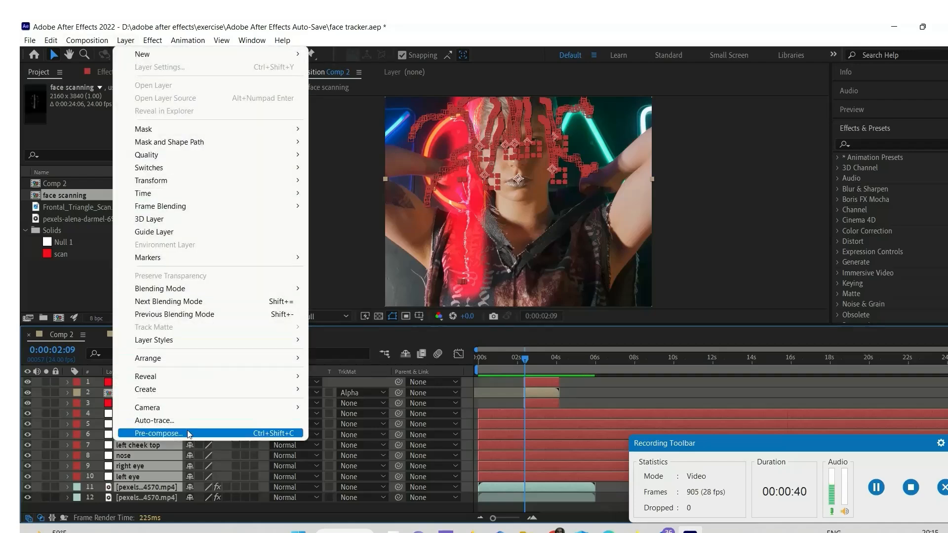
click(190, 431)
text(scann)
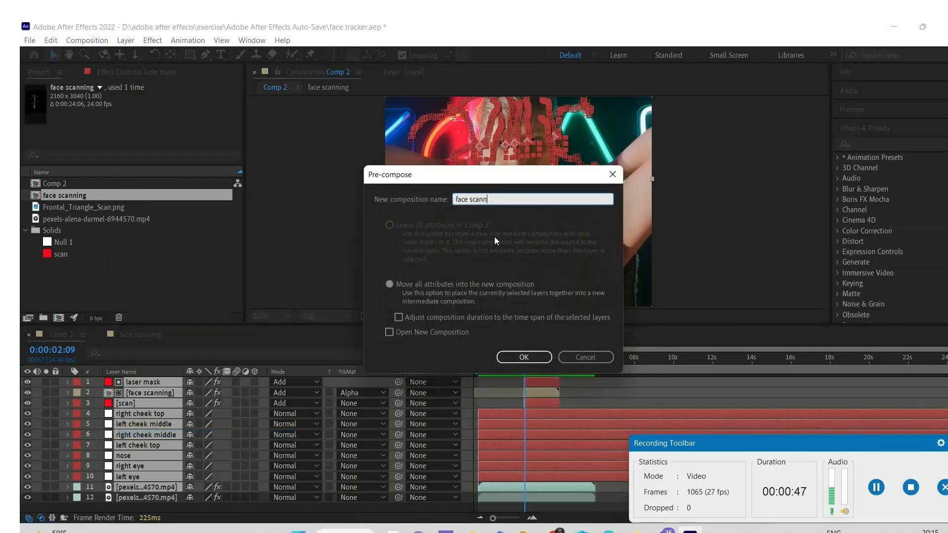
text(er copy)
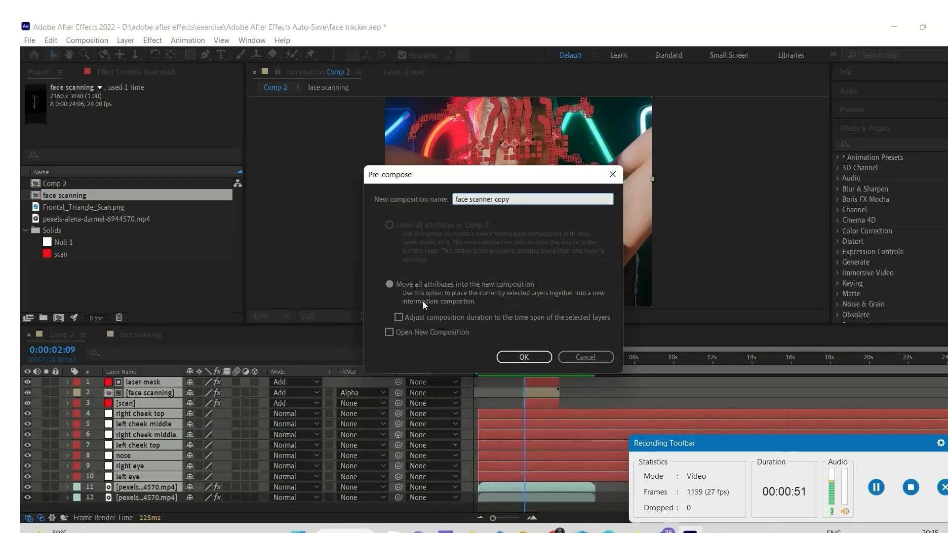
click(525, 357)
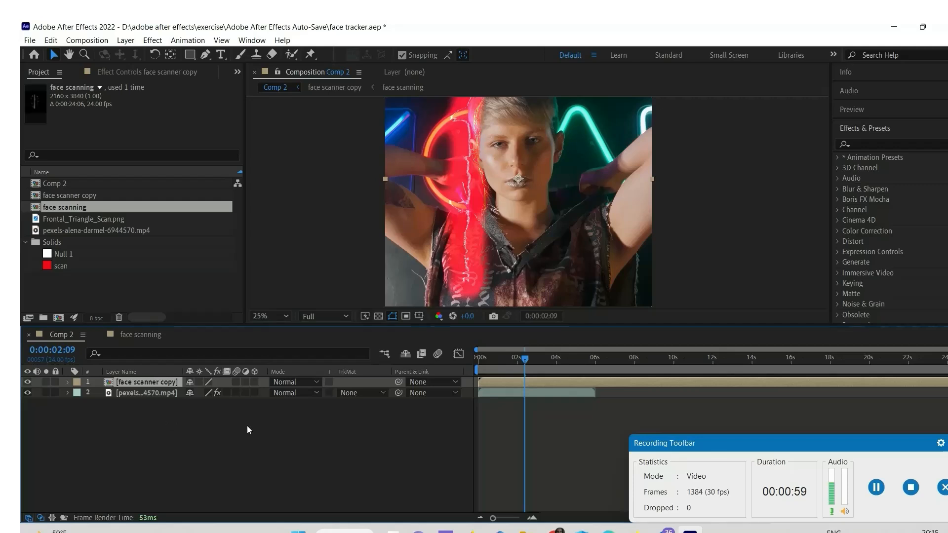
click(875, 495)
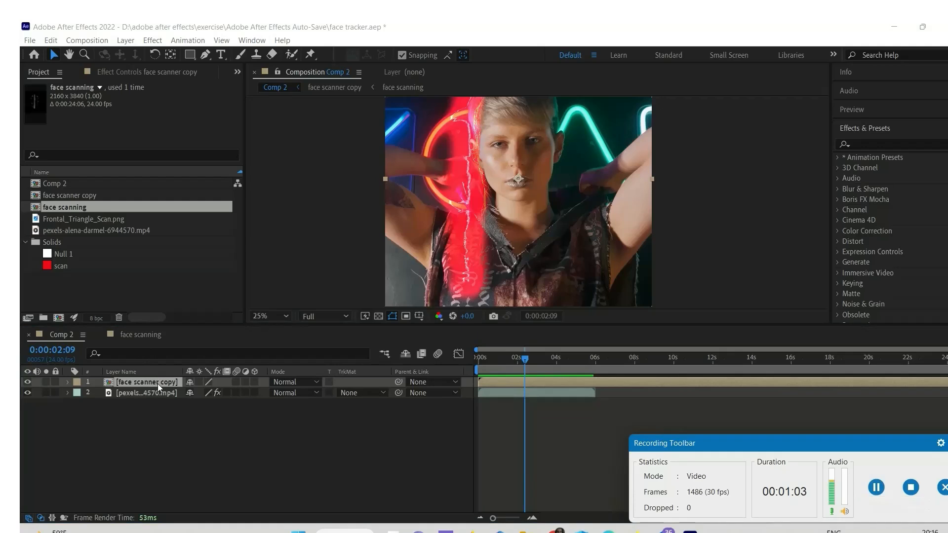
double_click(159, 382)
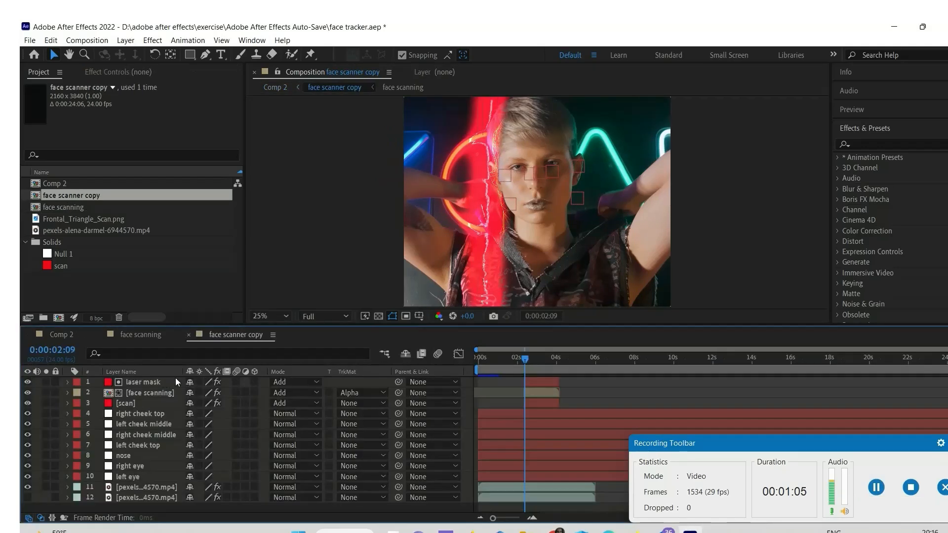
Make the upper pexels video layer in face scanner copy a guide layer, and return to Comp 2
click(144, 487)
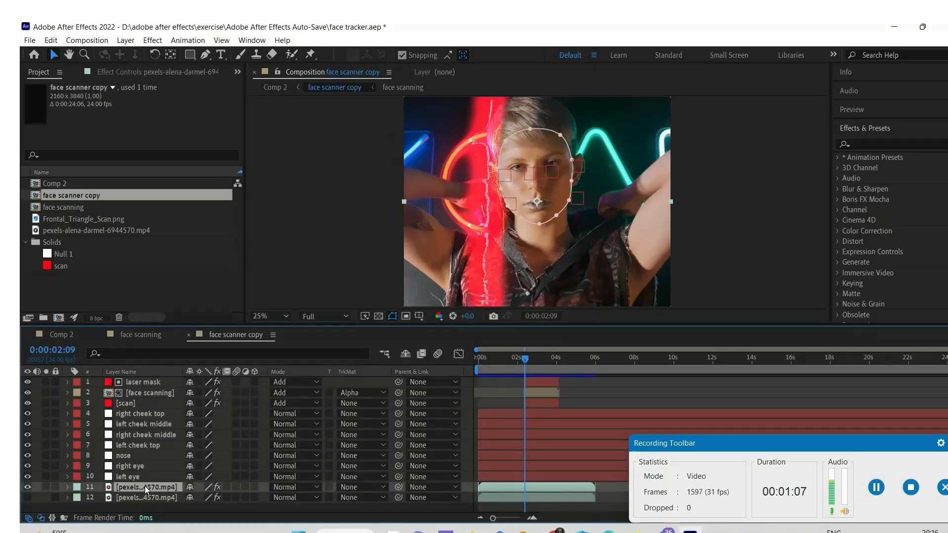
right_click(145, 484)
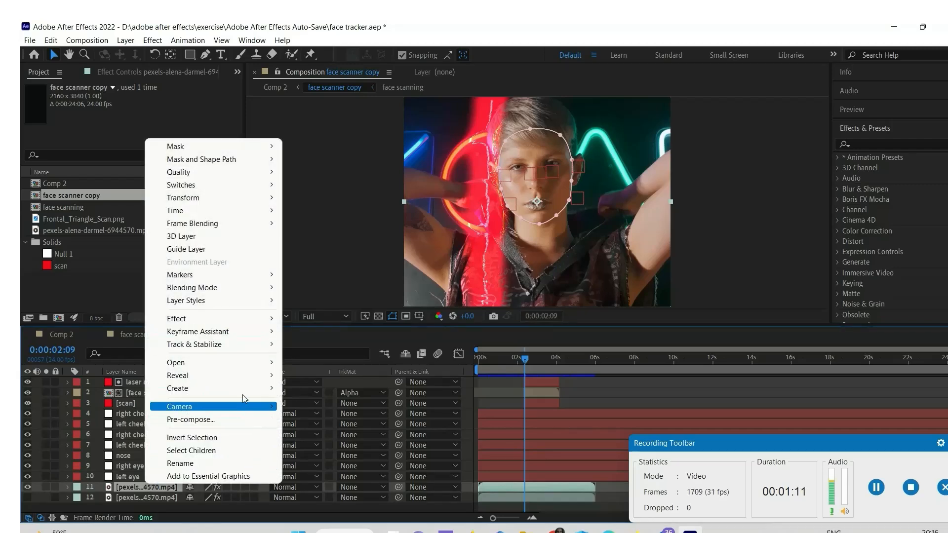
click(187, 249)
click(138, 334)
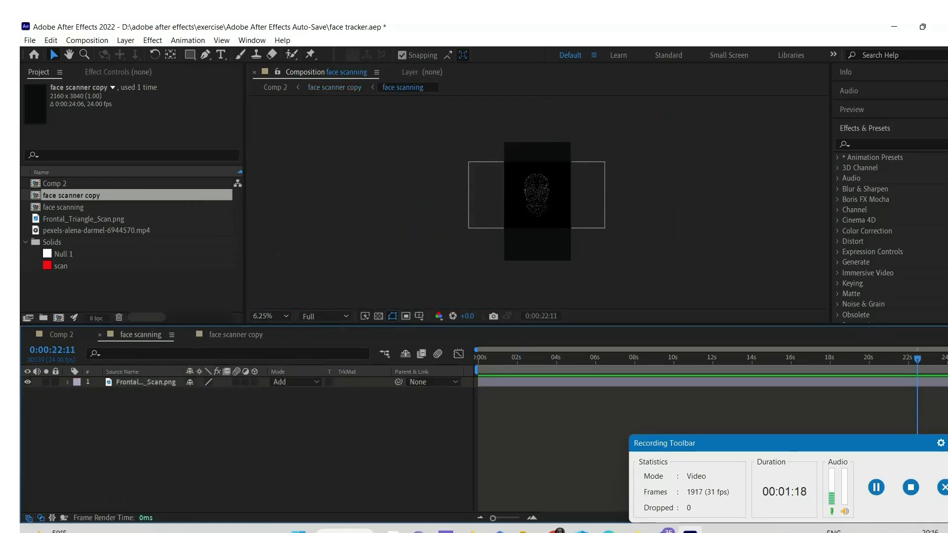
click(72, 335)
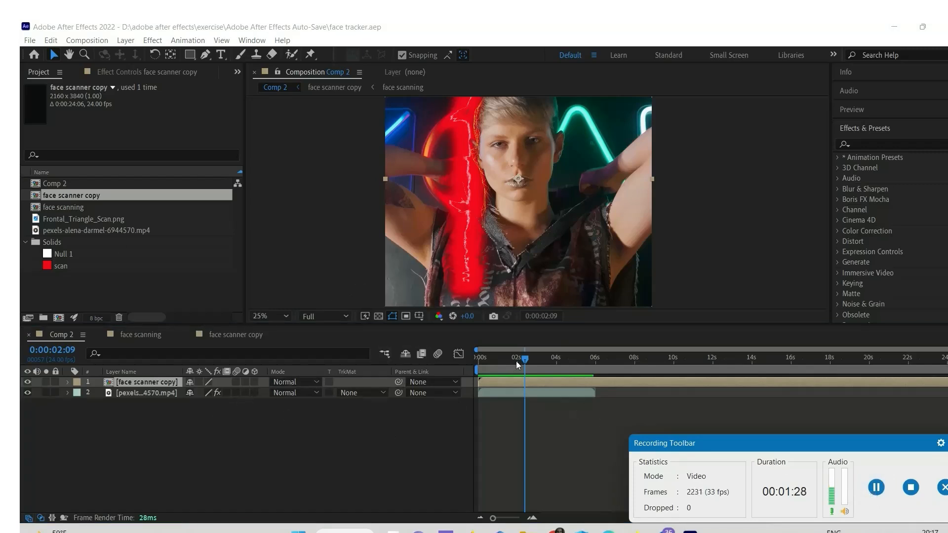
Move the playhead to 0:00:03:00 and set the face scanner copy layer's blending mode to Add
drag(526, 359, 540, 358)
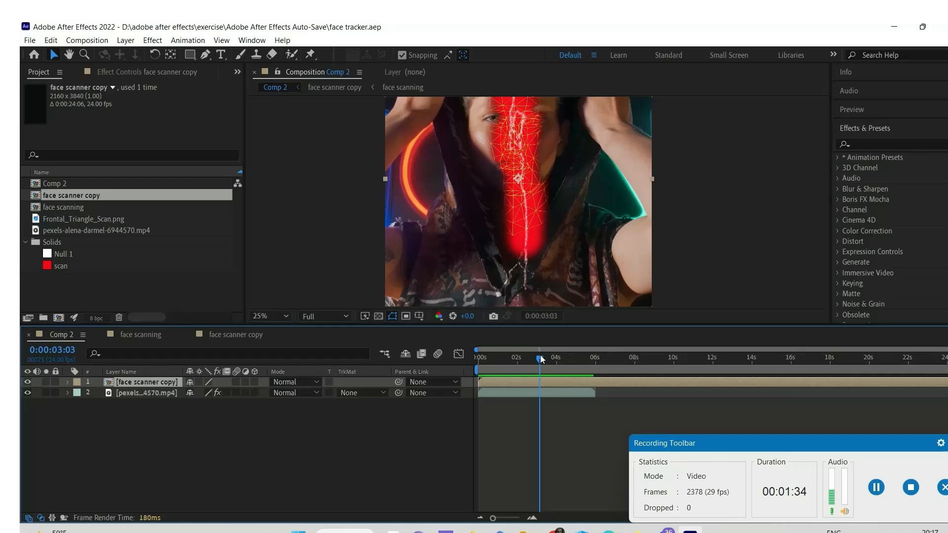
click(541, 316)
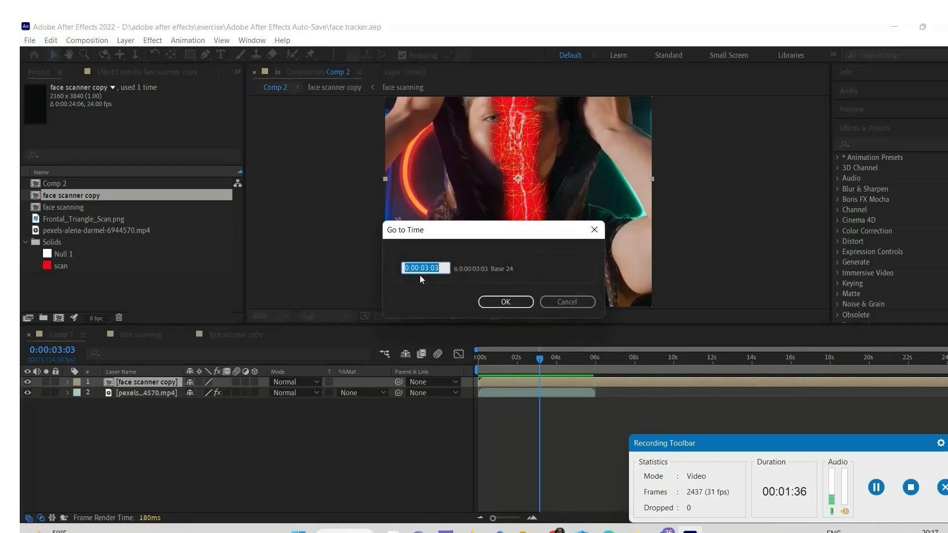
double_click(435, 268)
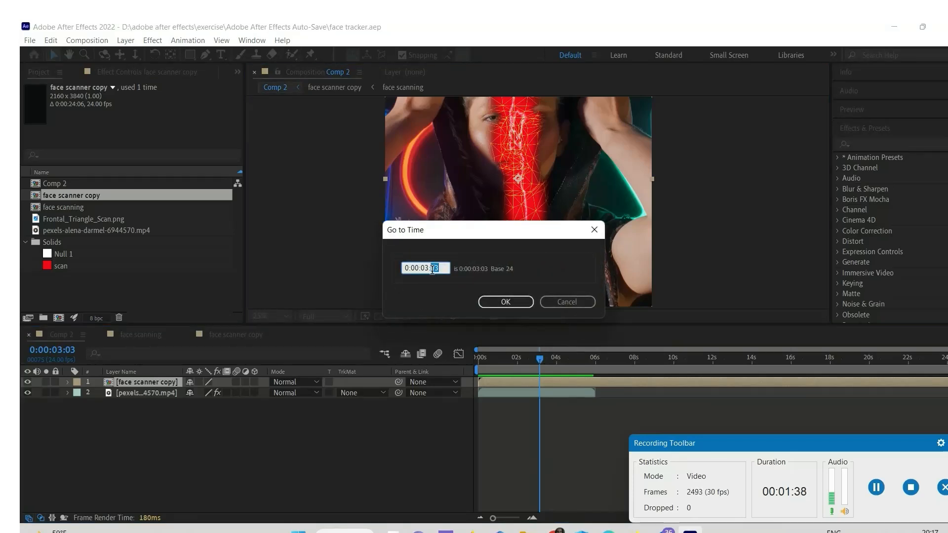
text(00)
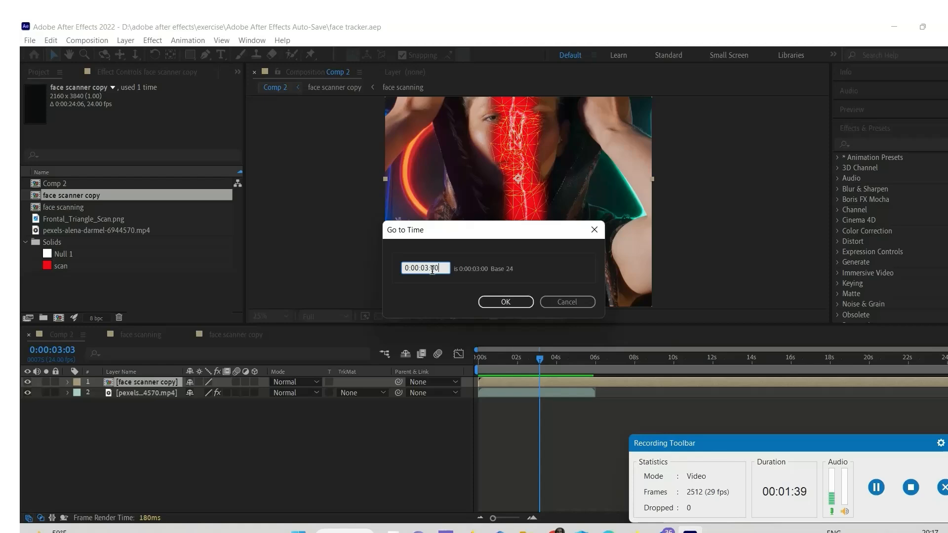
click(512, 300)
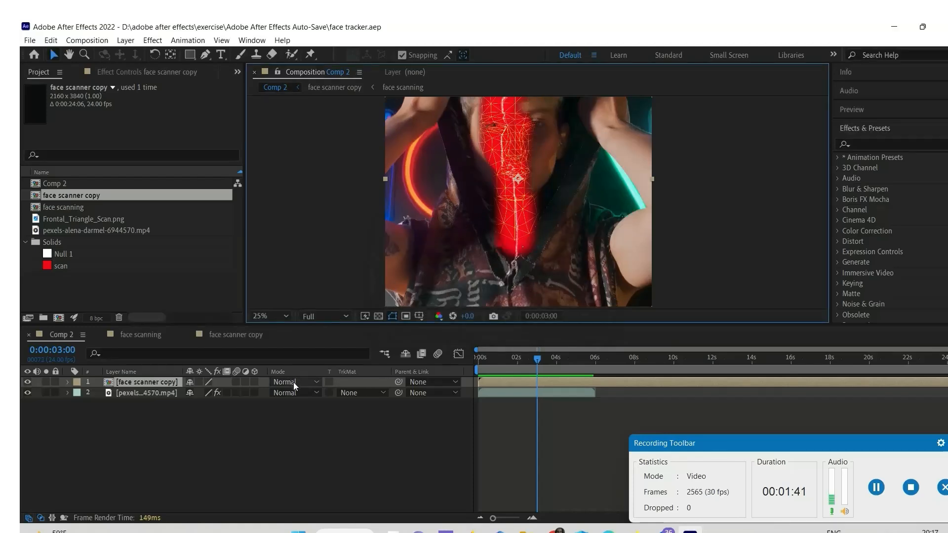
click(293, 383)
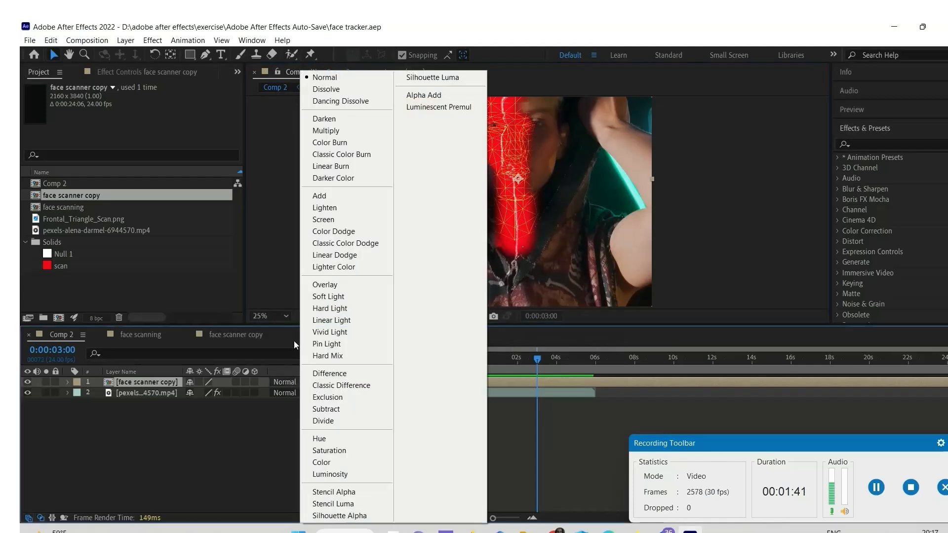
click(326, 197)
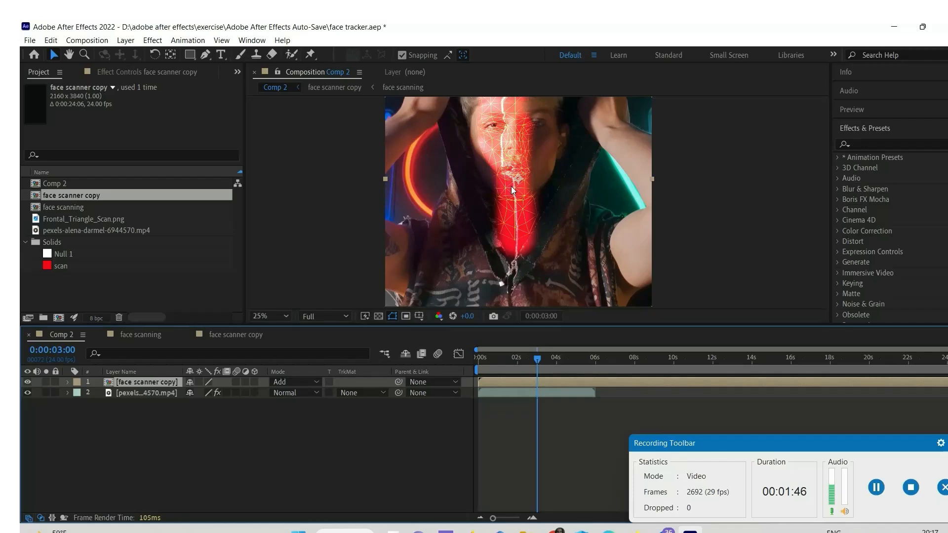
Duplicate the pexels video layer in Comp 2 and place one copy above the face scanner copy layer
click(156, 393)
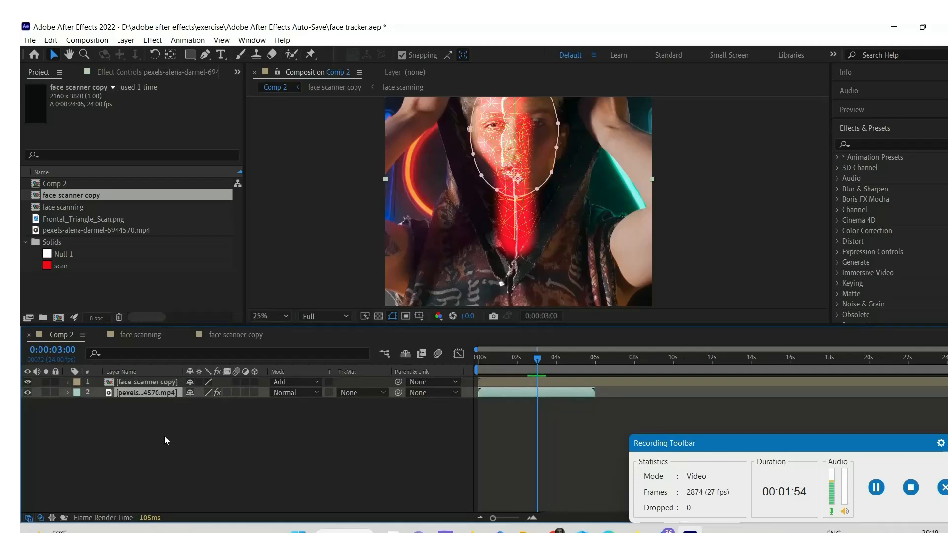
key(ctrl+d)
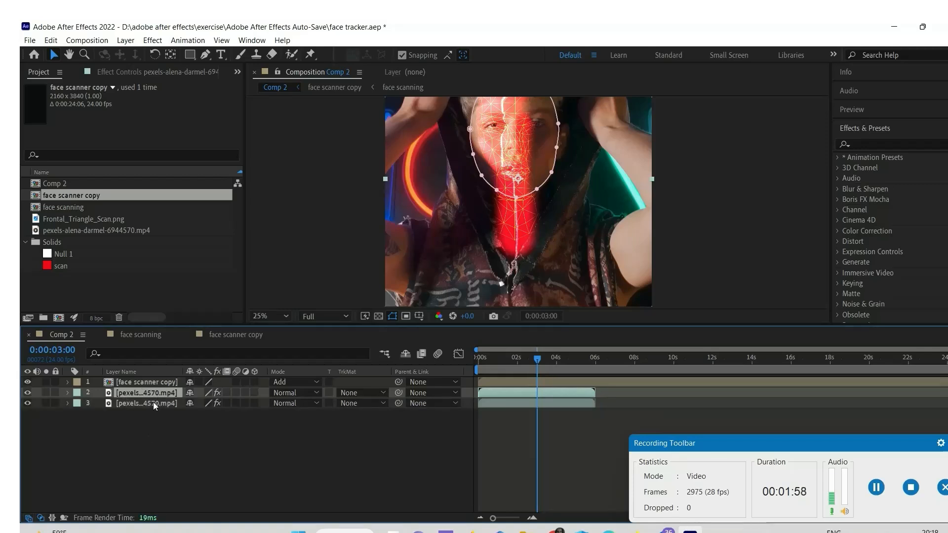
drag(153, 402, 154, 379)
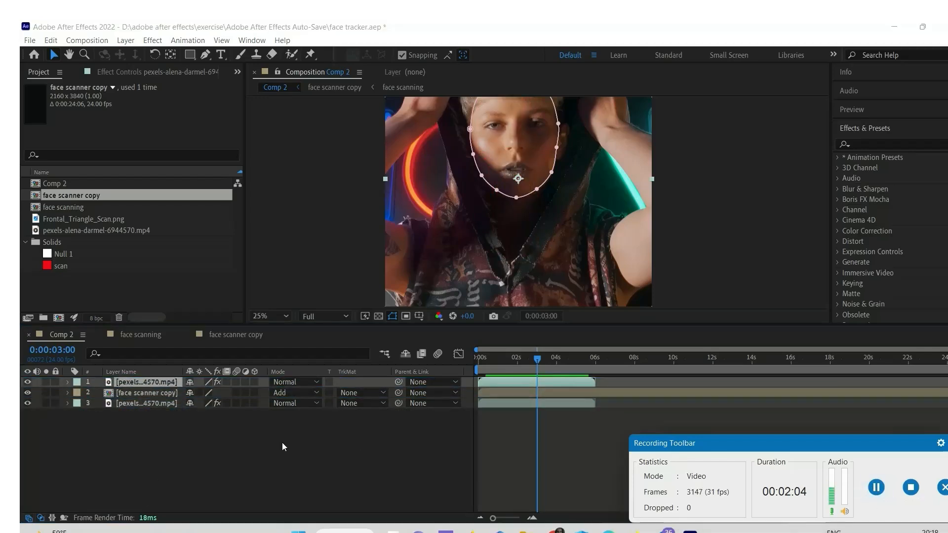
Rename the topmost pexels video layer as "mask"
right_click(169, 381)
click(200, 417)
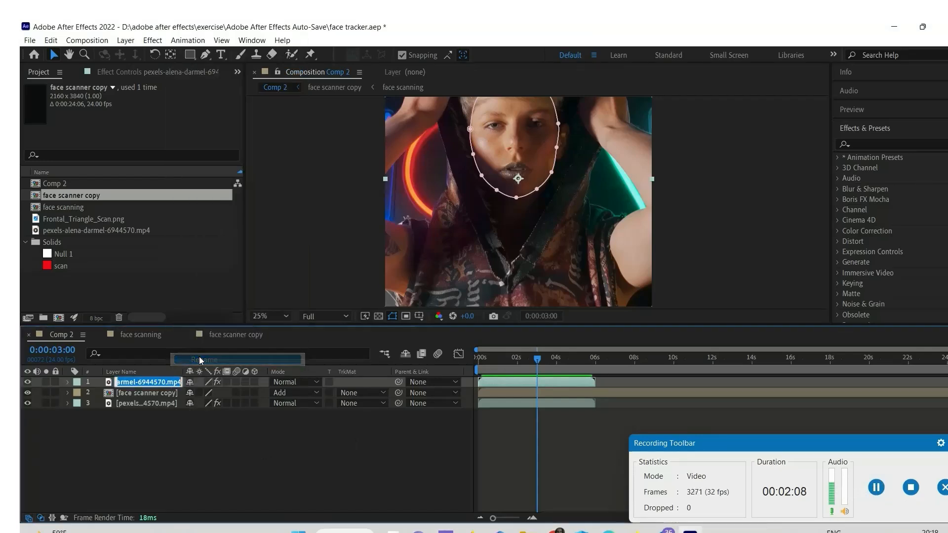
text(mask)
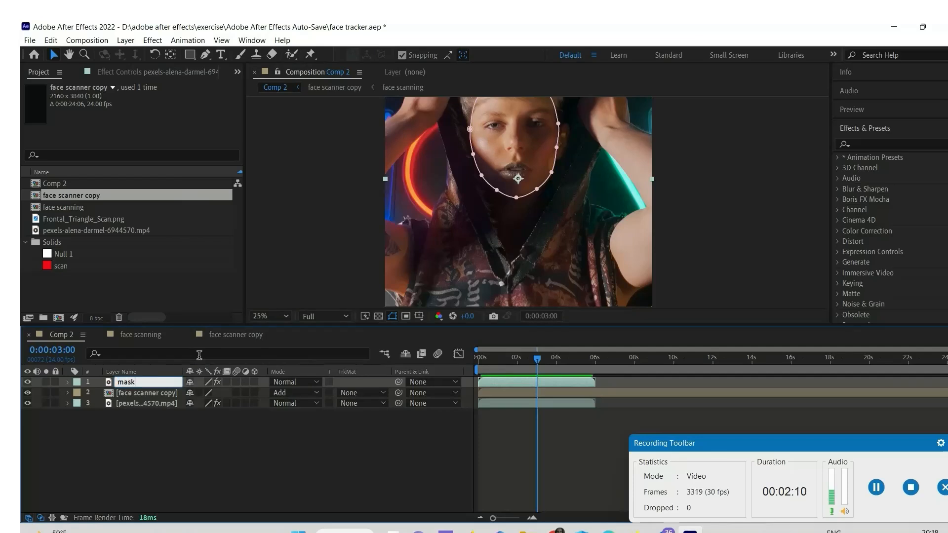
click(232, 442)
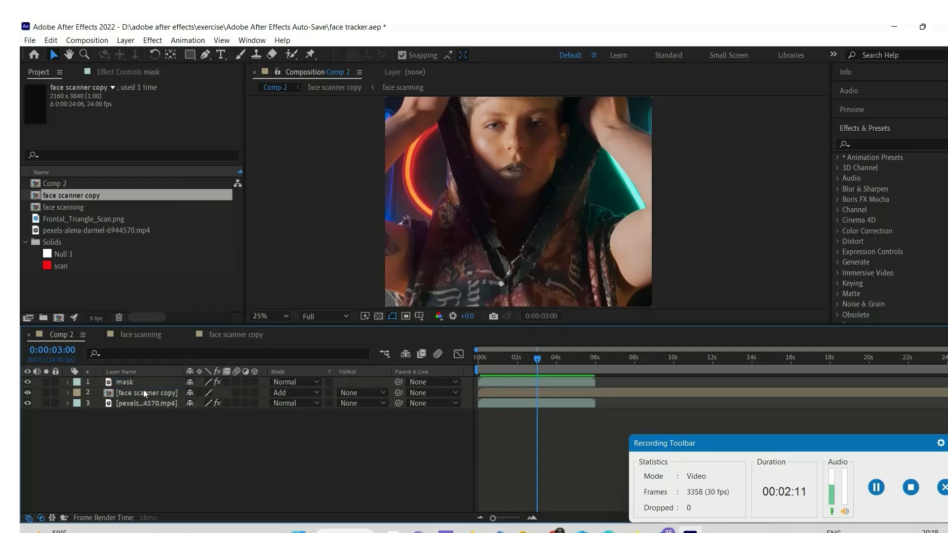
Set the mode of Mask 1 on the mask layer to Add
click(67, 382)
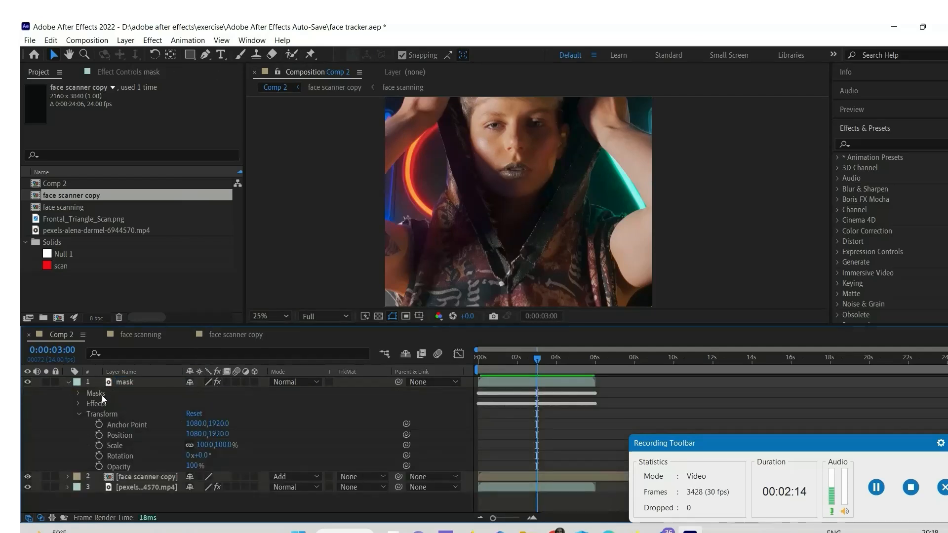
click(78, 394)
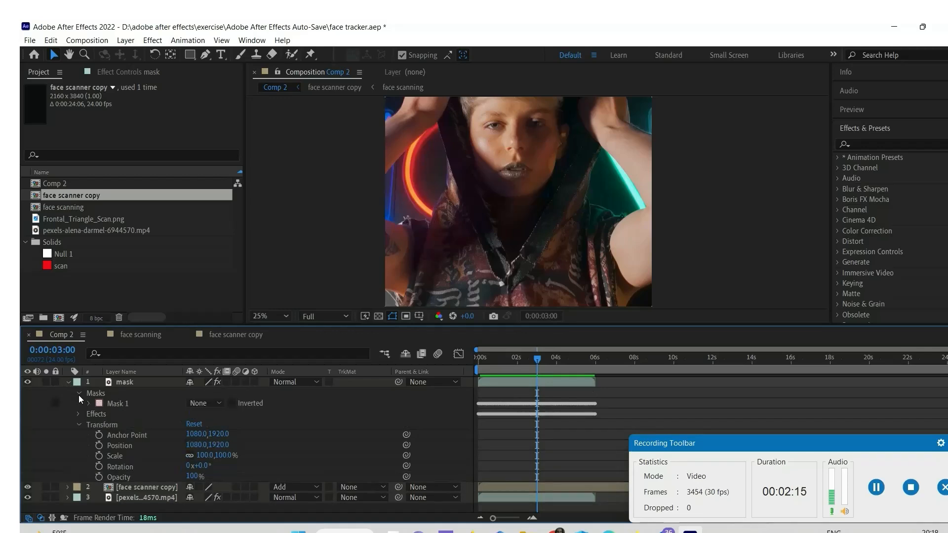
click(200, 404)
click(222, 431)
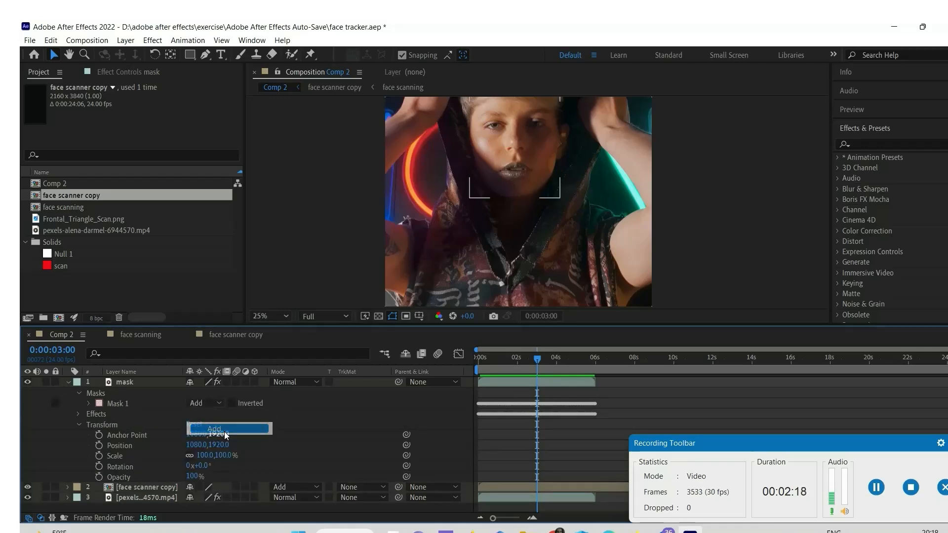
click(210, 403)
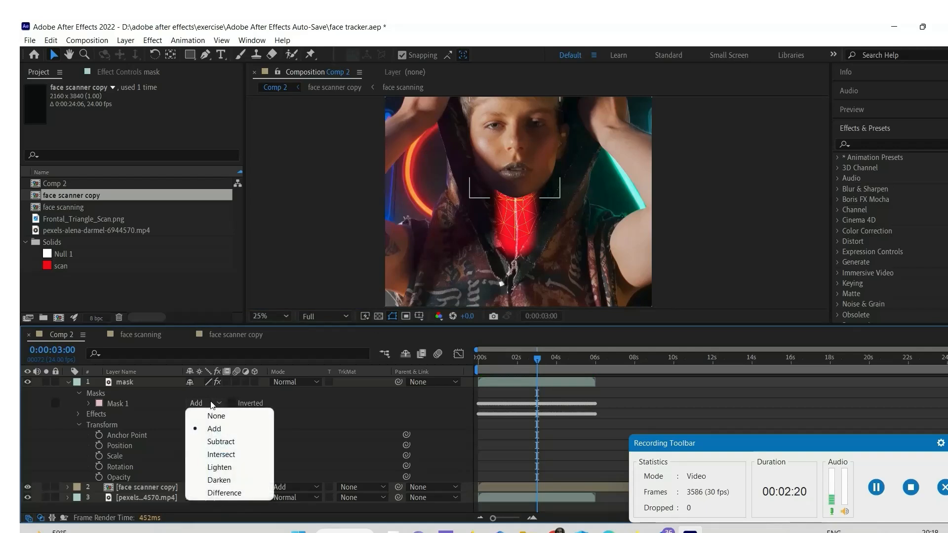
click(216, 417)
key(ctrl+z)
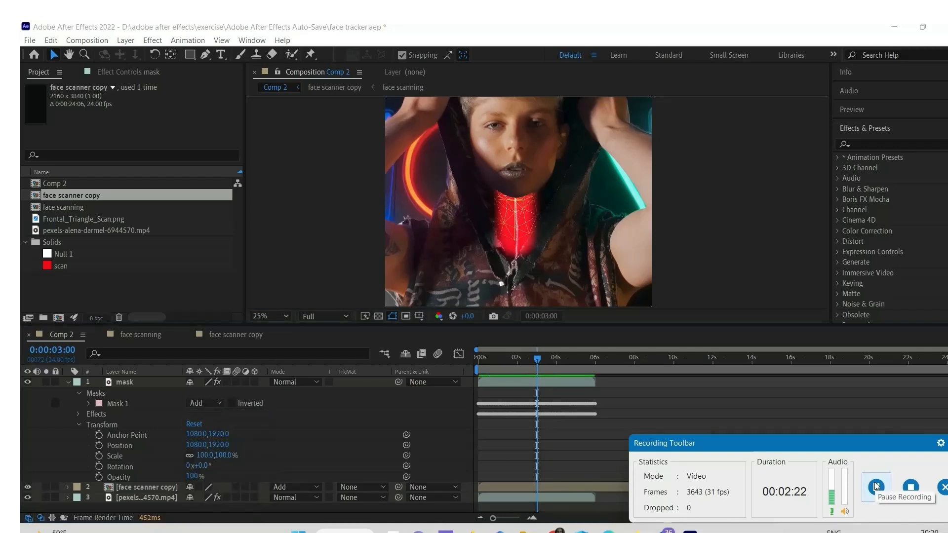
drag(828, 454, 785, 454)
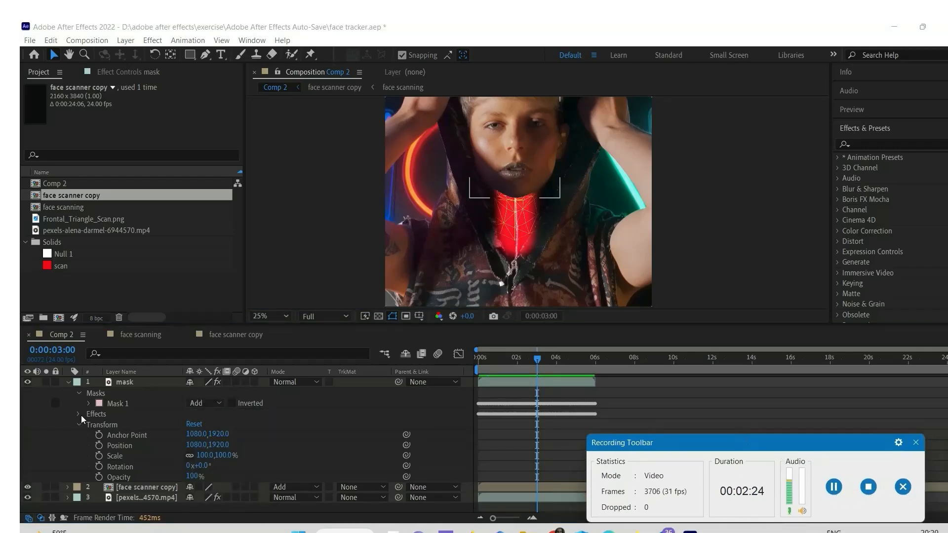
click(209, 404)
click(210, 430)
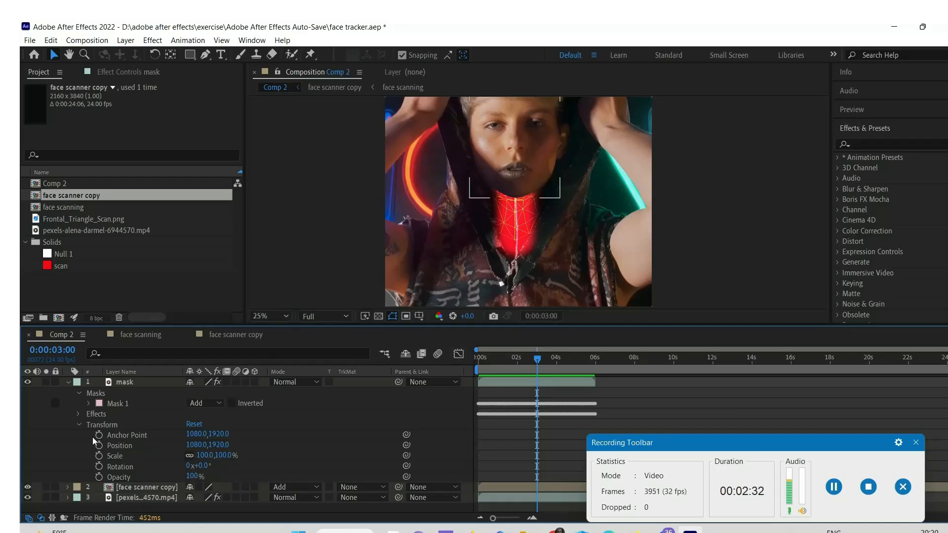
Start keyframing Mask 1's feather and expansion at 0:00:03:00, and set the mask expansion to 100 pixels
click(89, 404)
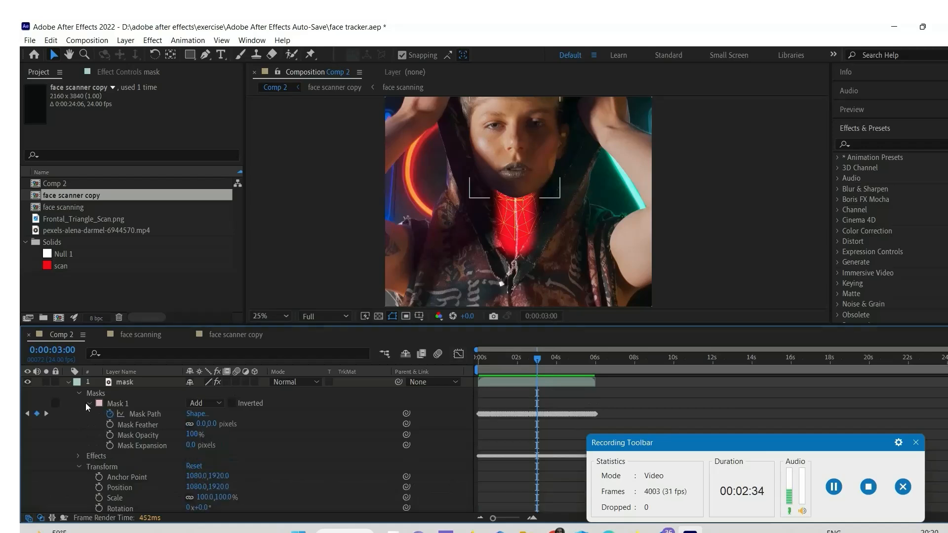
click(109, 425)
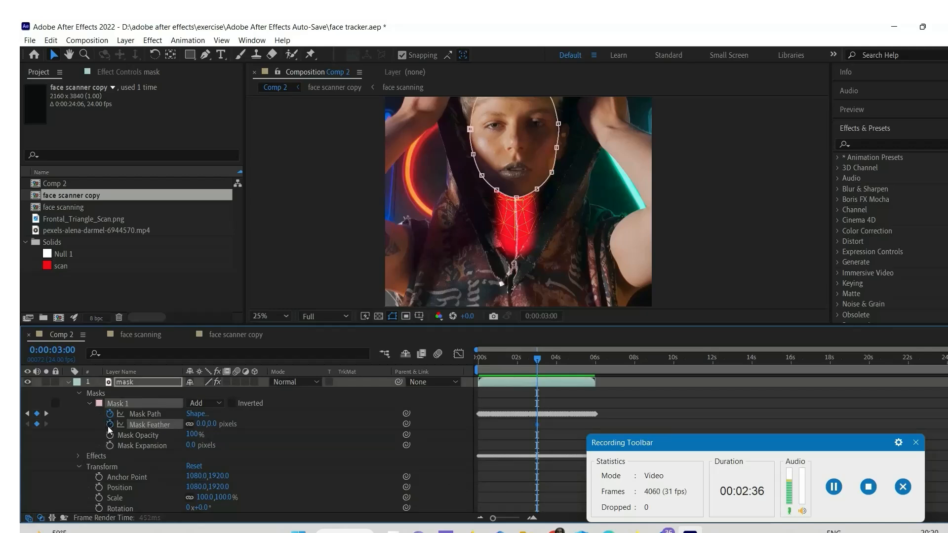
click(110, 445)
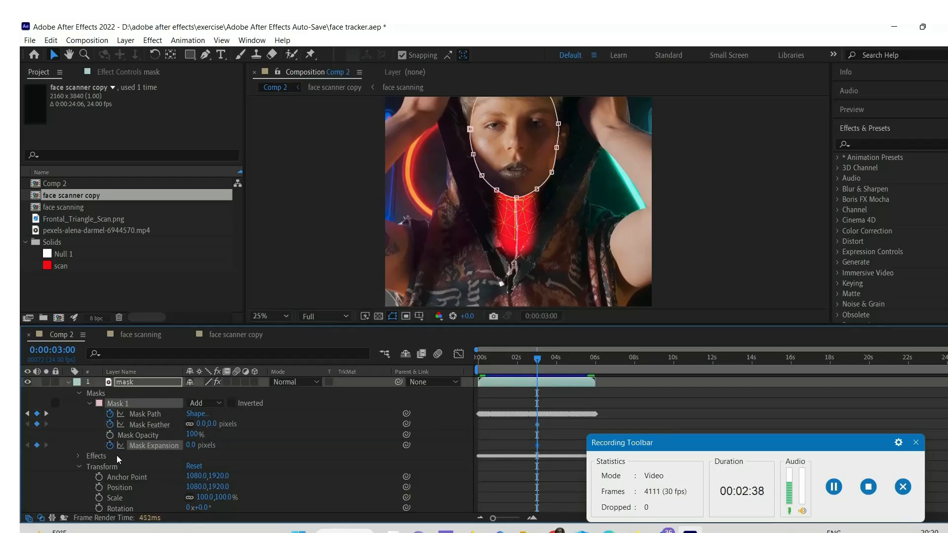
drag(188, 446, 237, 447)
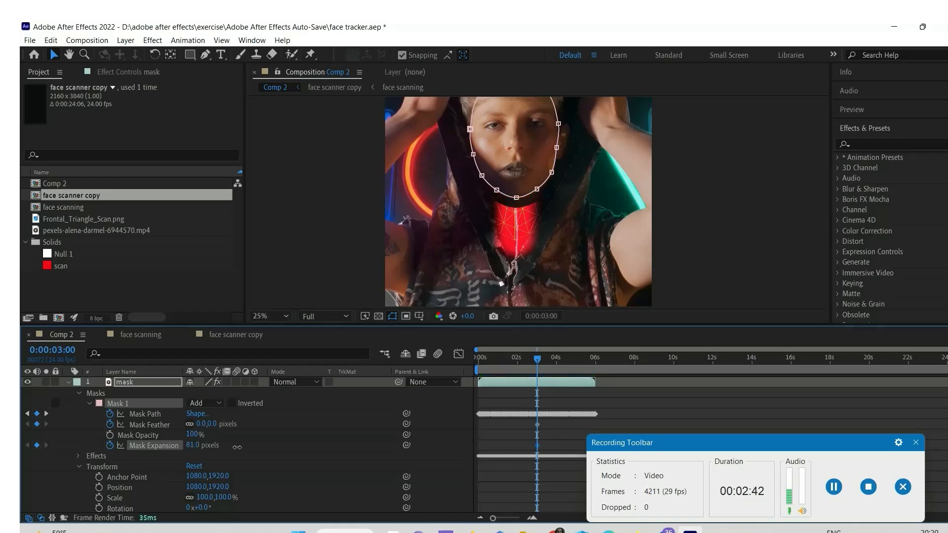
drag(237, 448, 245, 447)
click(193, 445)
text(100)
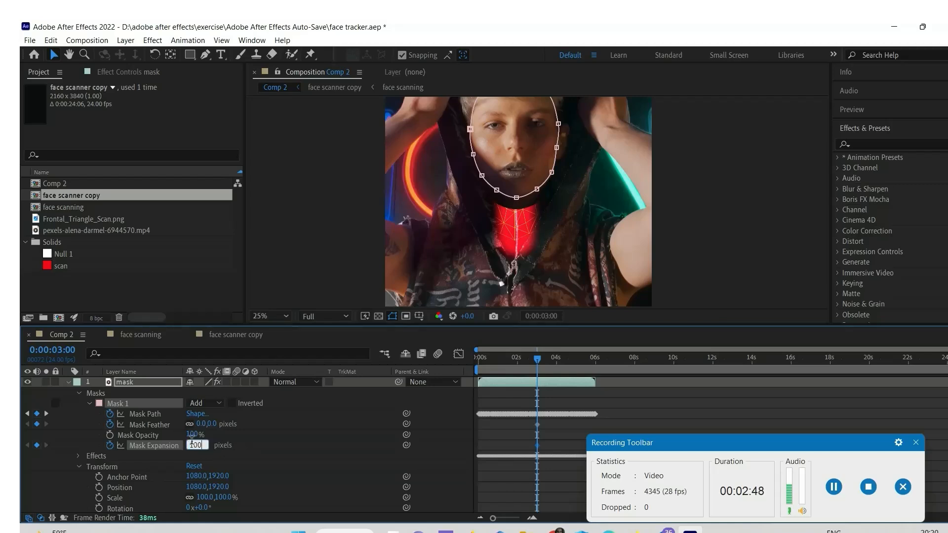
key(Return)
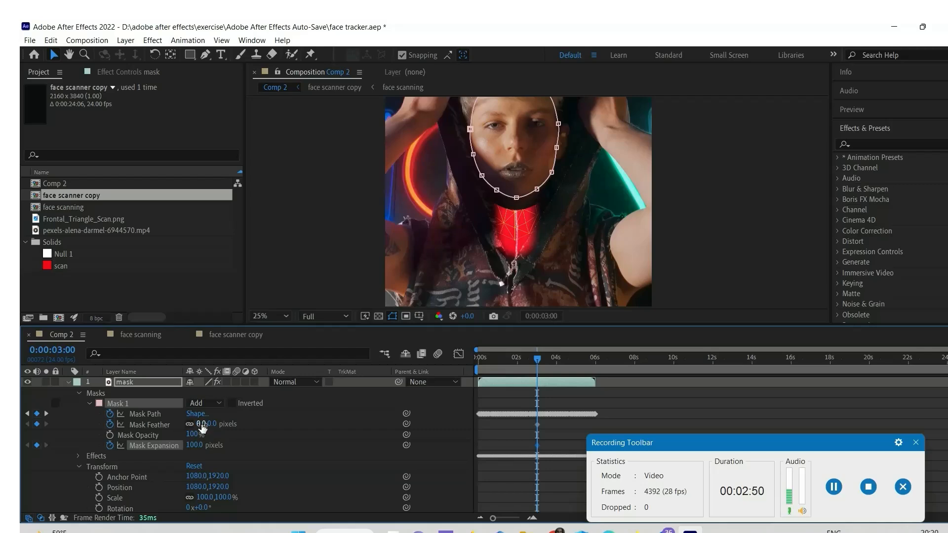
Set Mask 1's feather to 200 pixels at 0:00:03:00
drag(202, 423, 320, 438)
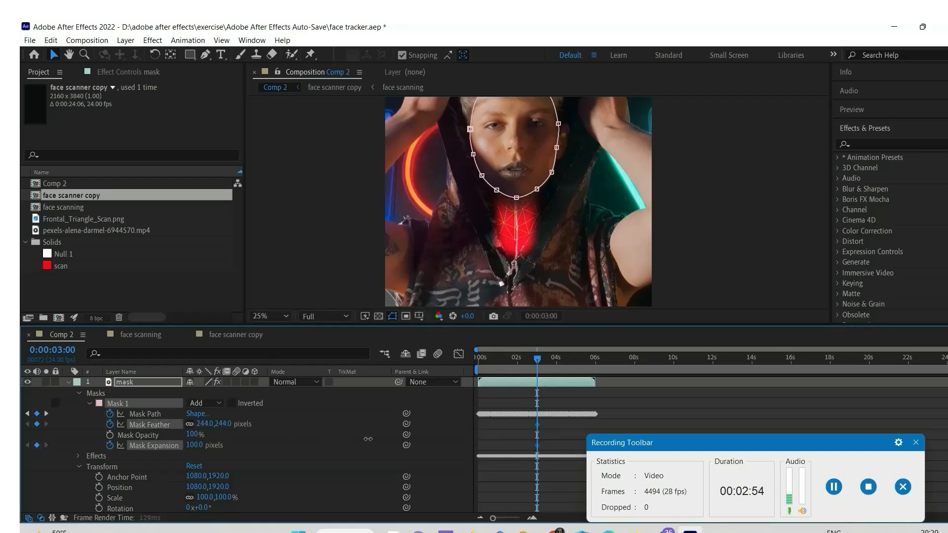
drag(321, 438, 361, 440)
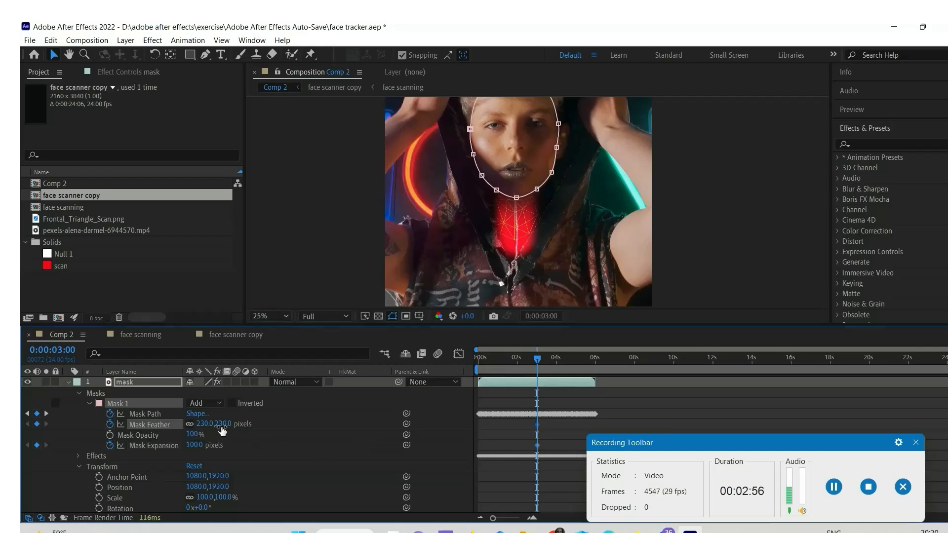
click(204, 423)
text(200)
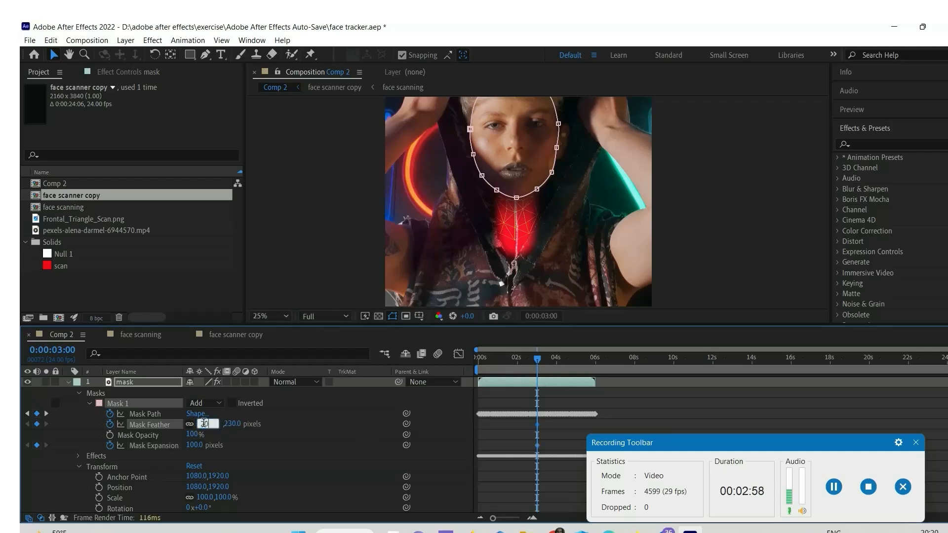
key(Return)
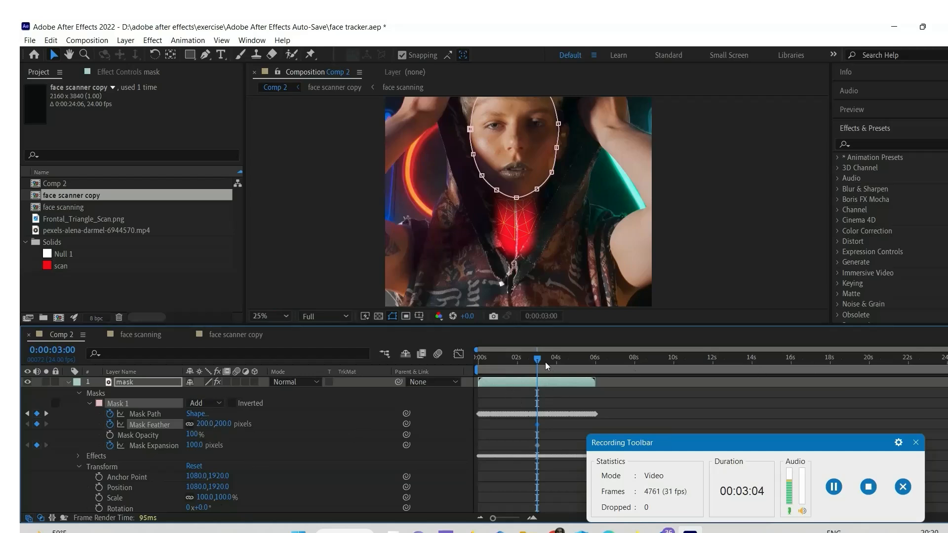
At 0:00:02:08, add keyframes for Mask 1's feather and expansion, and set the mask expansion to 0 pixels
drag(537, 362, 523, 369)
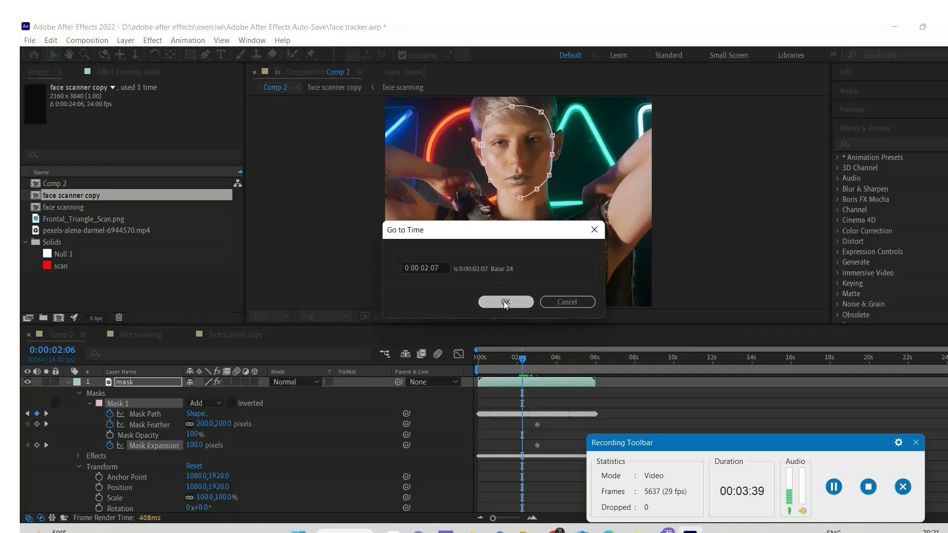
key(Return)
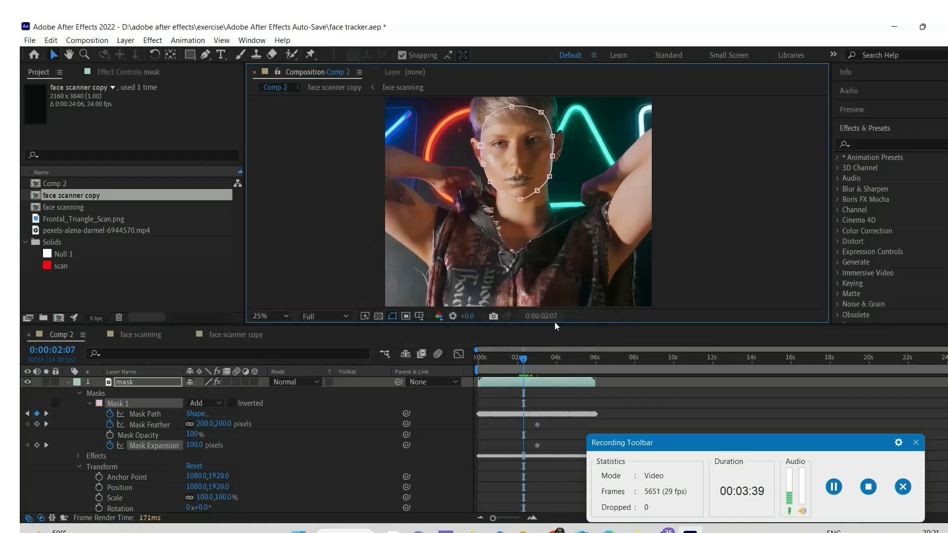
click(538, 316)
click(441, 269)
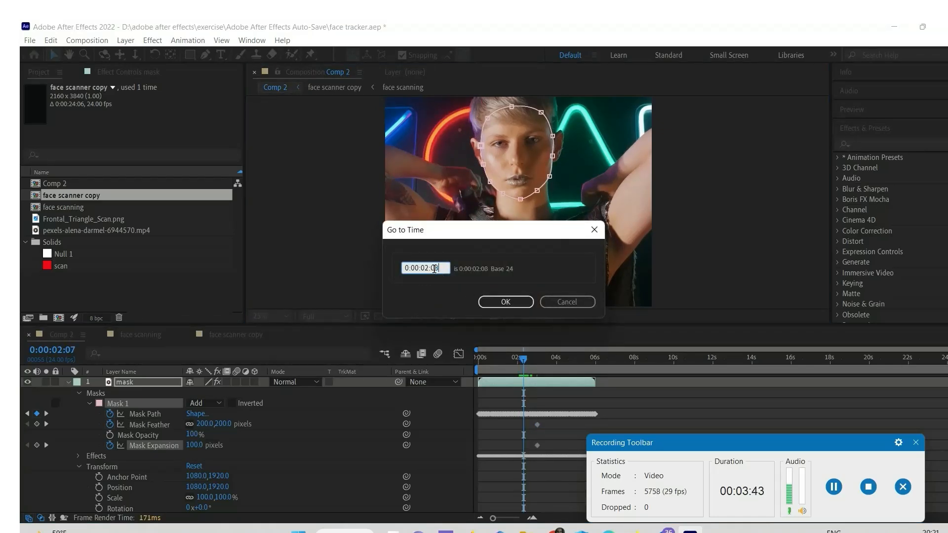
click(506, 302)
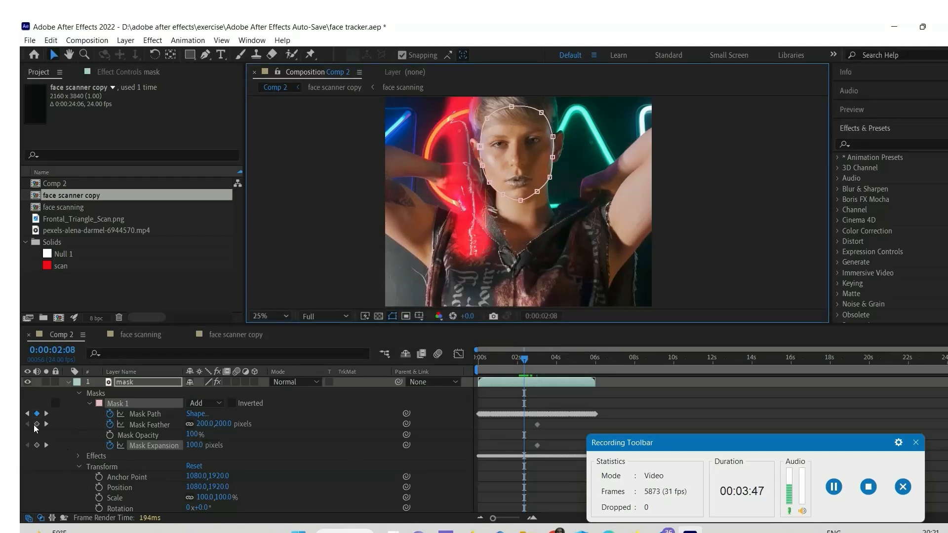
click(37, 424)
click(36, 445)
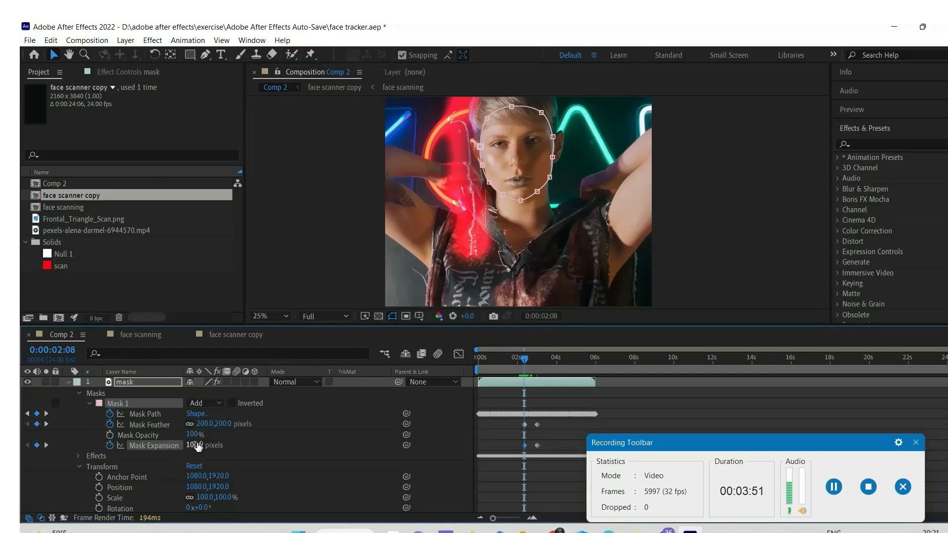
click(194, 445)
text(0)
key(Return)
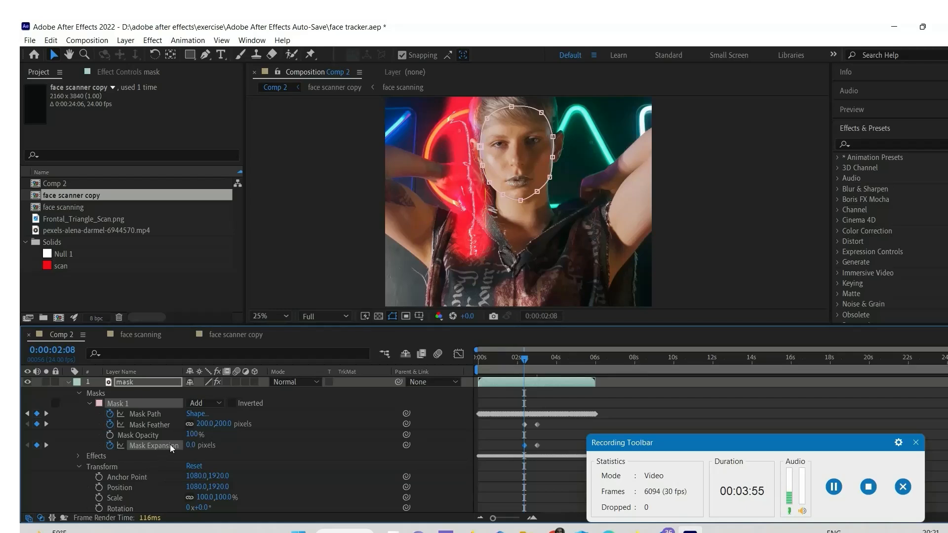
Lower Mask 1's Mask Feather at 0:00:02:08 to 52 pixels
drag(209, 424, 132, 425)
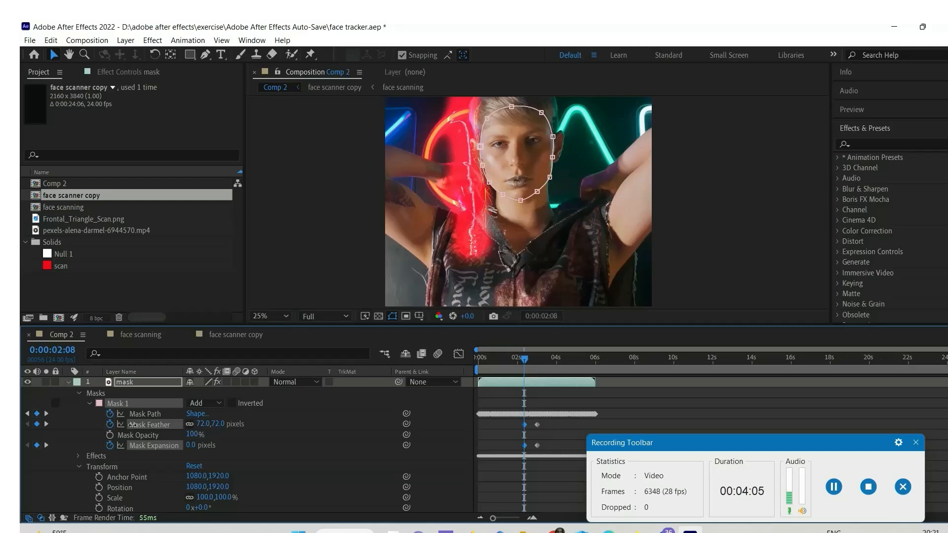
drag(120, 424, 121, 425)
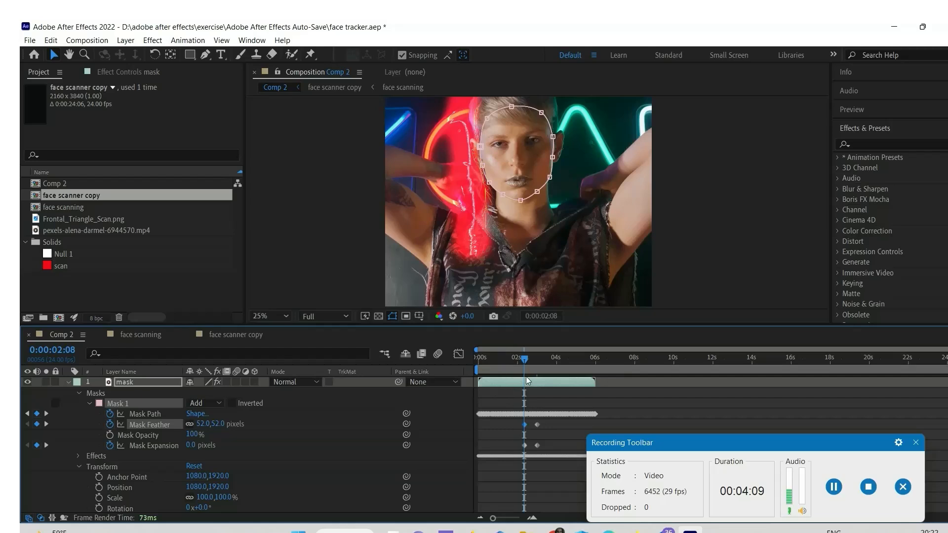
Add Mask Feather and Mask Expansion keyframes at 0:00:04:00 and set the Mask Expansion to 0 pixels
drag(528, 363, 558, 364)
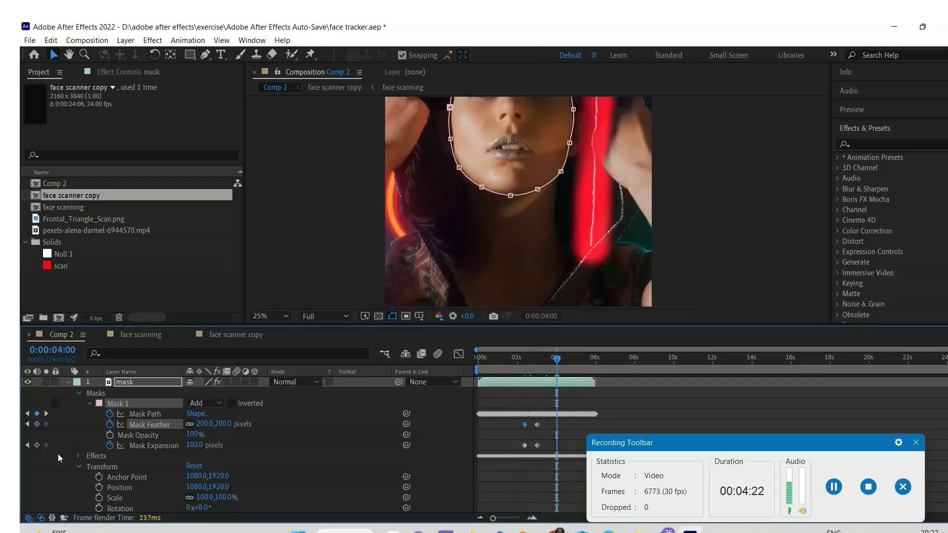
click(37, 445)
click(36, 424)
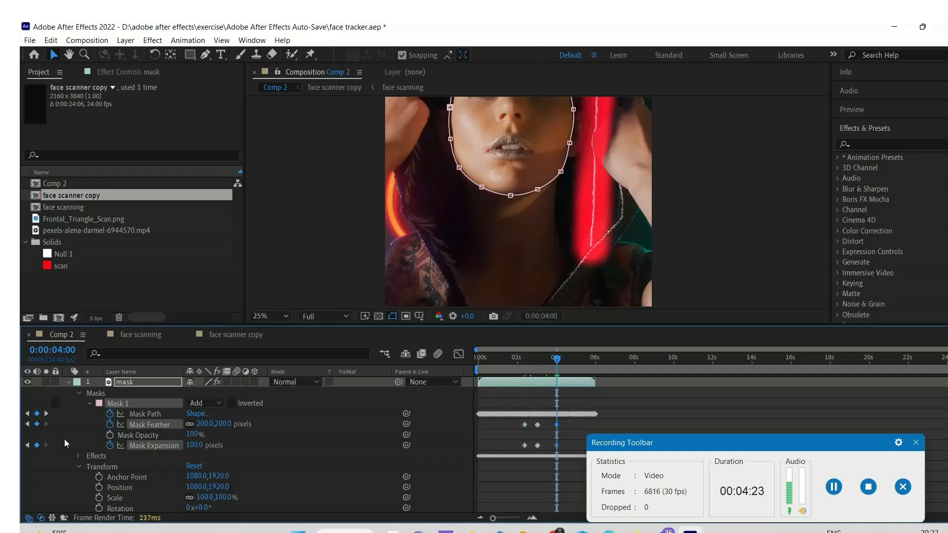
click(192, 445)
text(0)
key(Return)
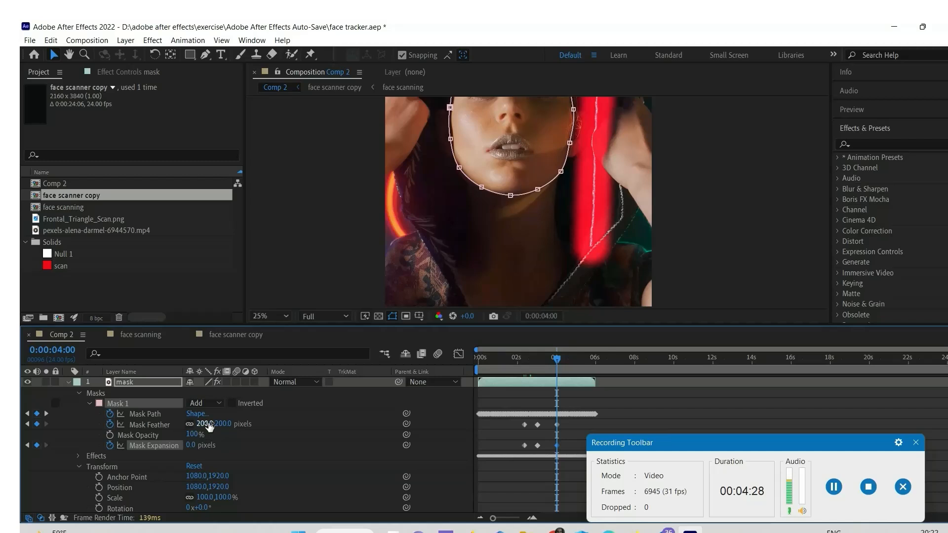
Reduce Mask 1's Mask Feather at the 0:00:04:00 keyframe
click(206, 424)
text(0)
key(Return)
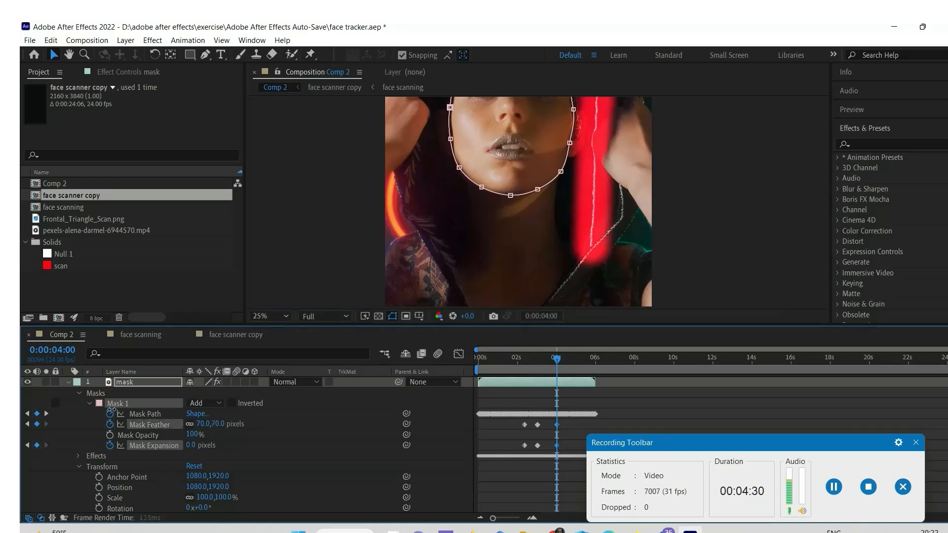
drag(47, 404, 86, 414)
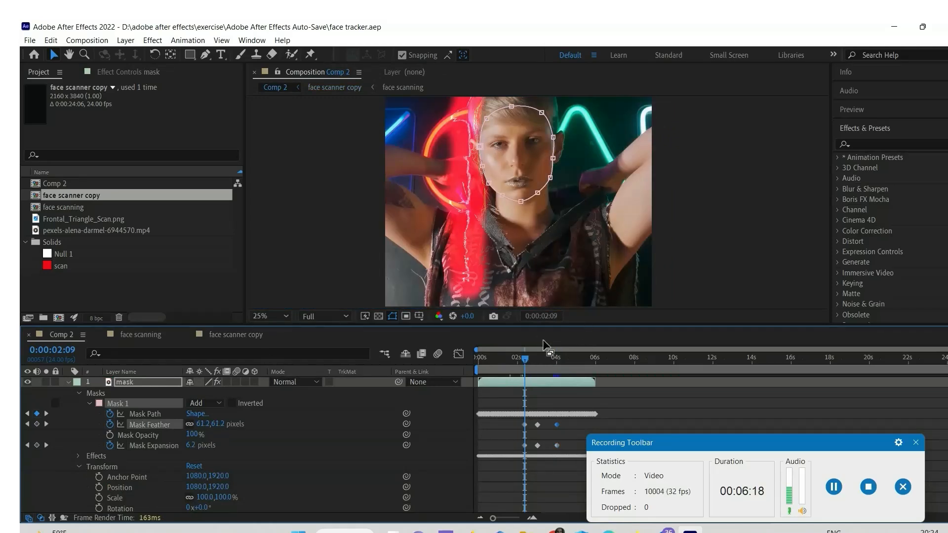
Apply Alpha Matte "mask" to the face scanner copy layer and preview the masked scan
drag(526, 362, 534, 362)
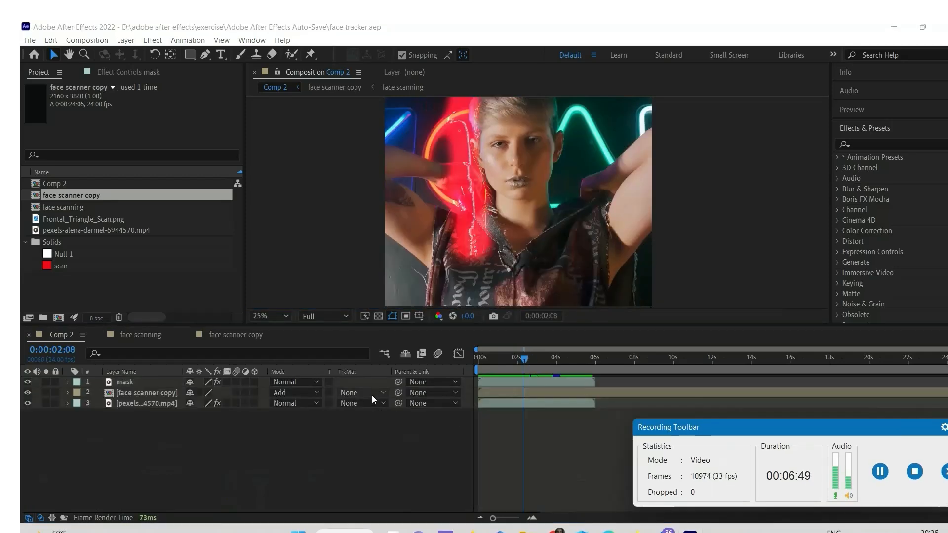
click(372, 394)
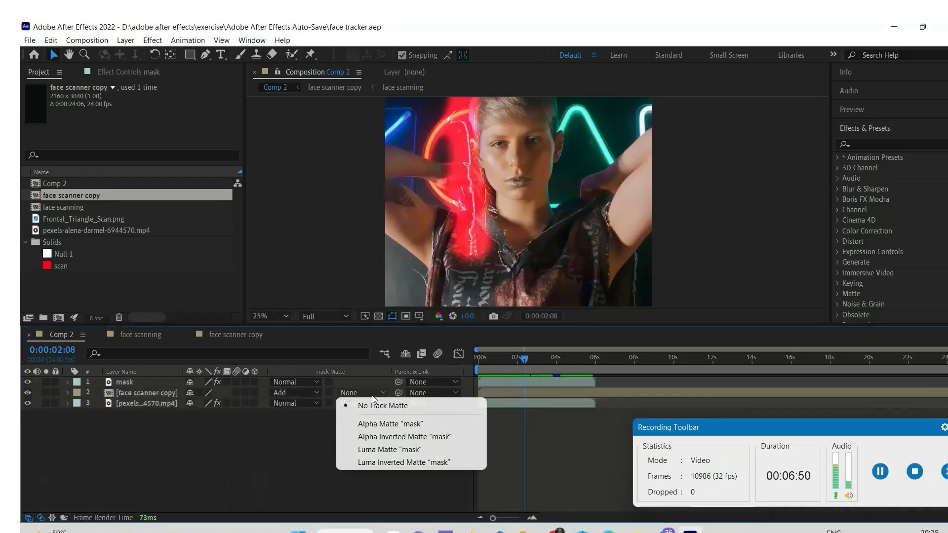
click(374, 428)
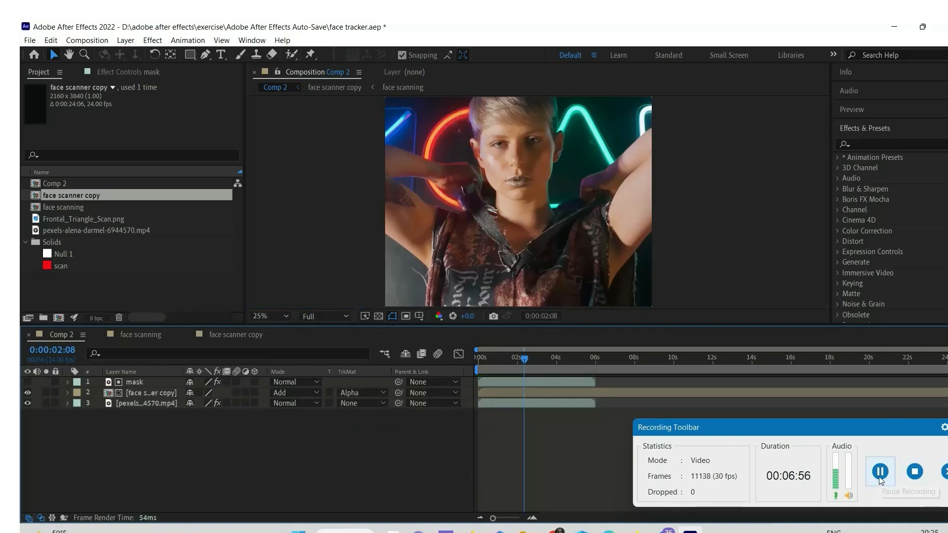
key(space)
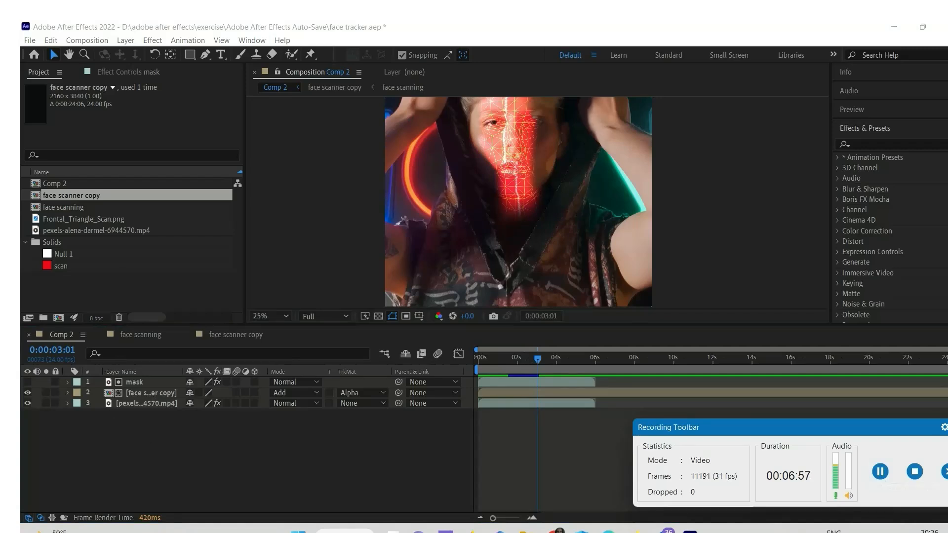
Pre-compose the mask and face scanner copy layers into a new composition named "face mask", moving all attributes
click(131, 383)
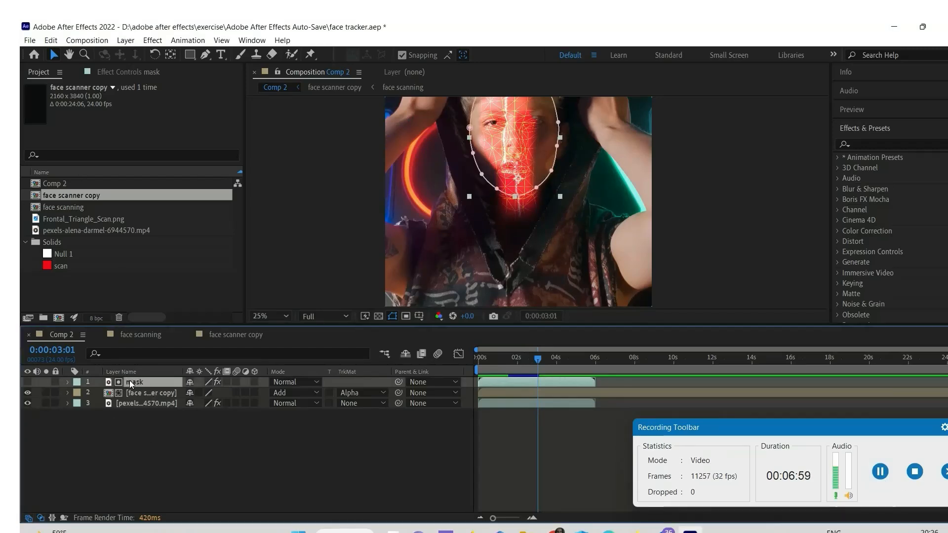
shift+click(133, 394)
right_click(141, 427)
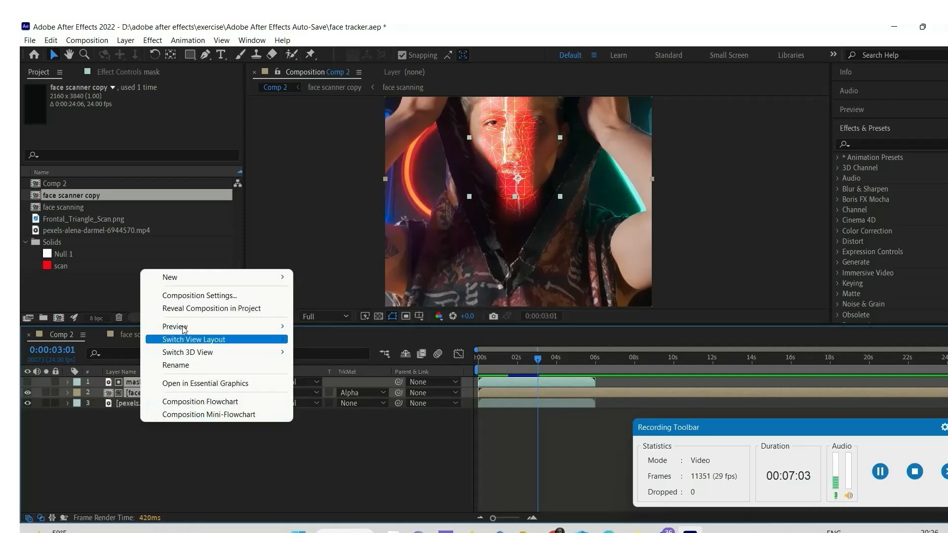
click(126, 40)
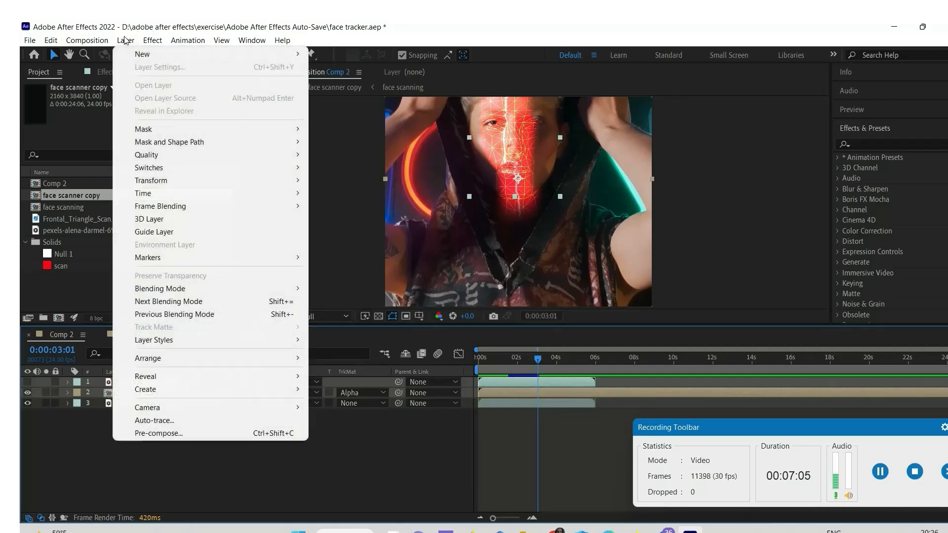
click(179, 439)
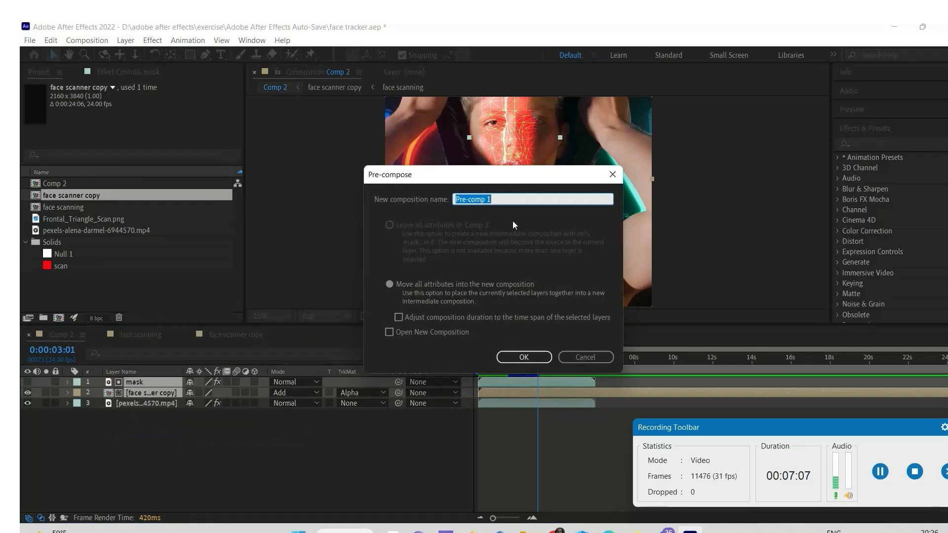
text(face )
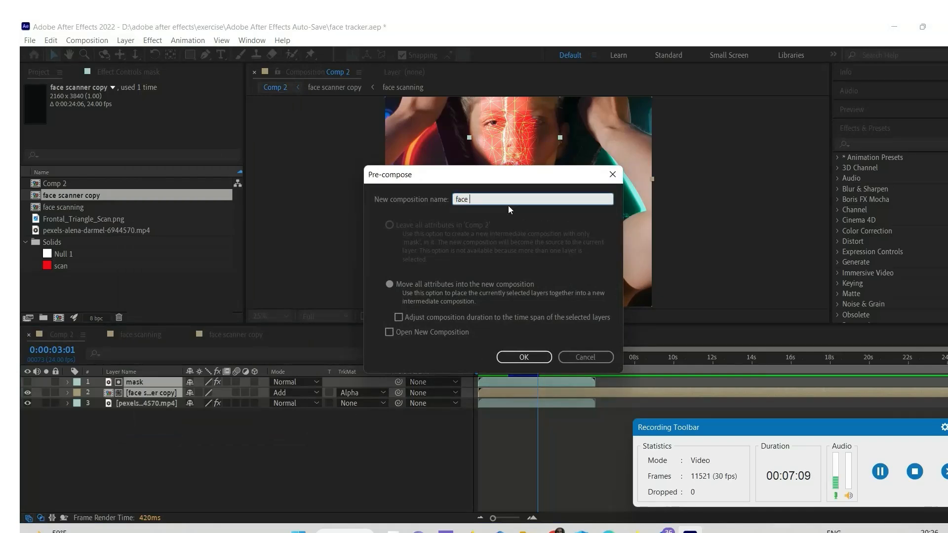
text(mask)
click(539, 358)
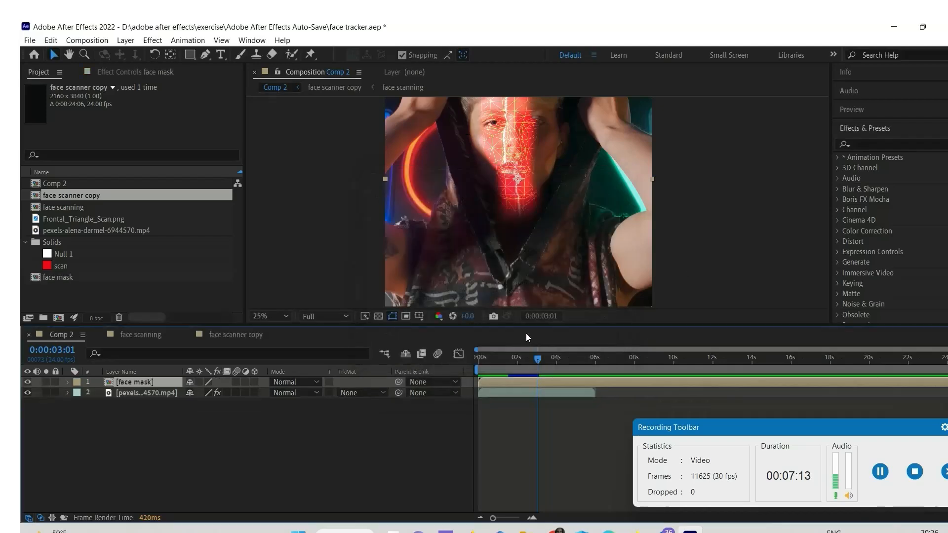
Find the Solid Composite effect and apply it to the face mask layer
click(881, 144)
text(solid)
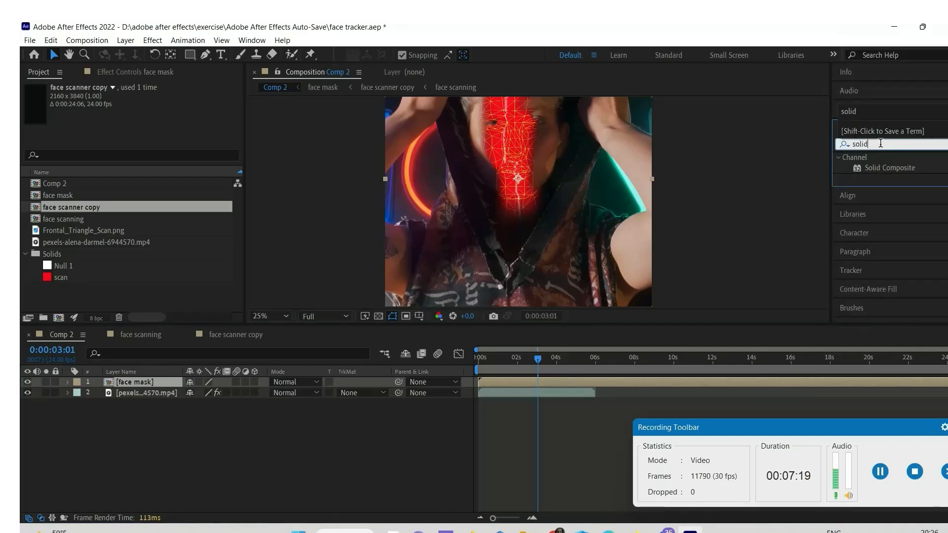
drag(890, 167, 141, 381)
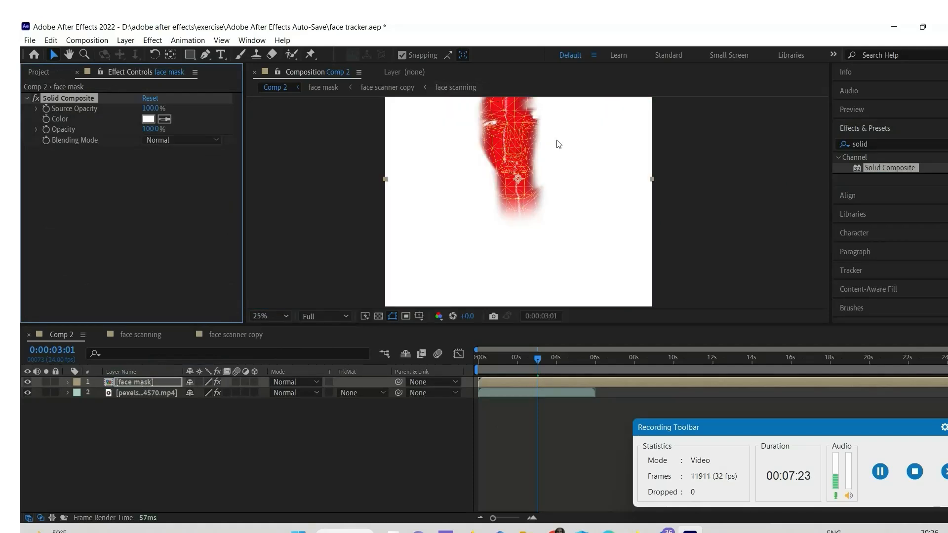
Set the Solid Composite color to near-black and the face mask layer's blending mode to Add
click(150, 119)
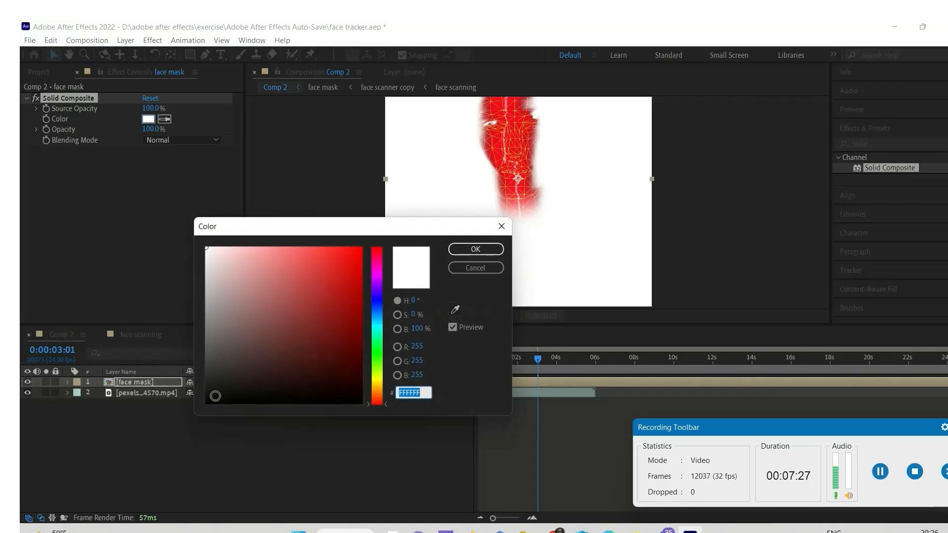
click(214, 399)
click(472, 250)
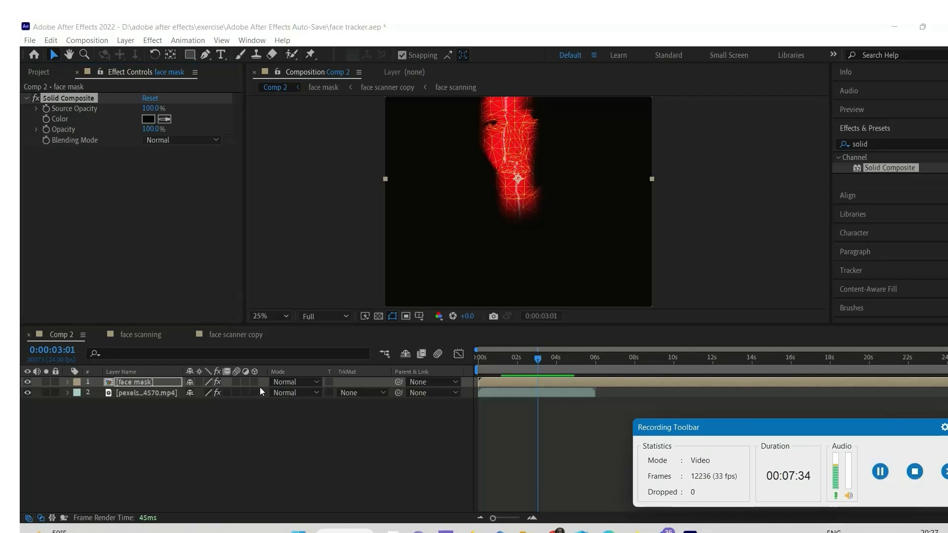
click(288, 383)
click(333, 196)
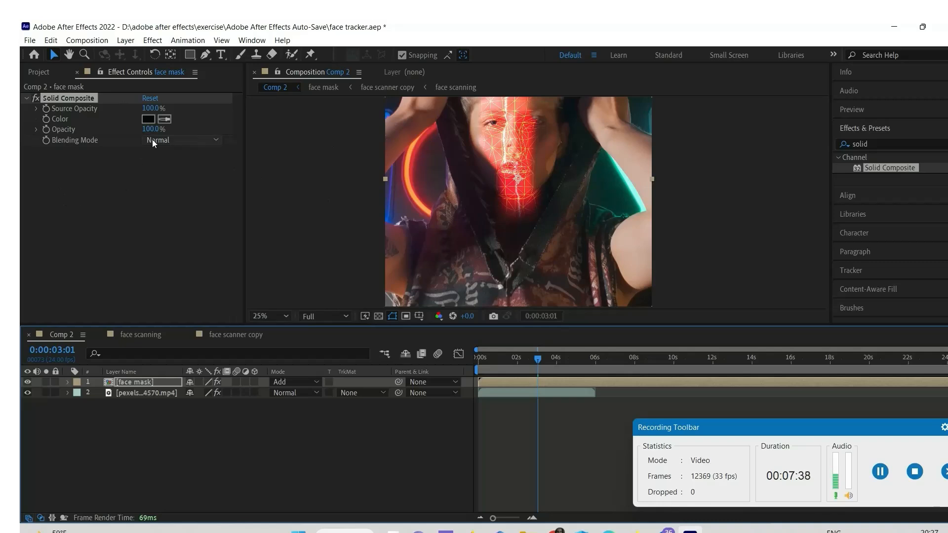
Find the Tint effect and apply it to the face mask layer below Solid Composite
click(947, 145)
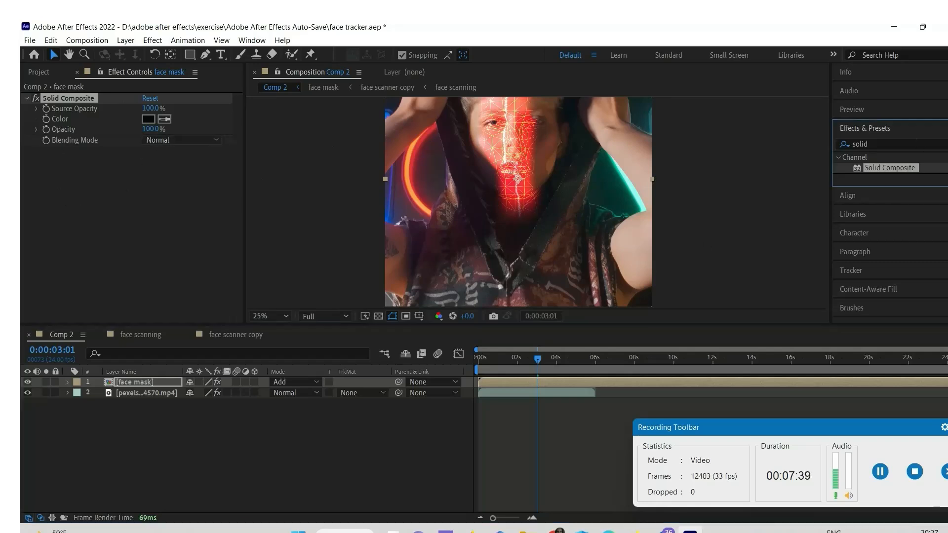
click(887, 142)
text(tint)
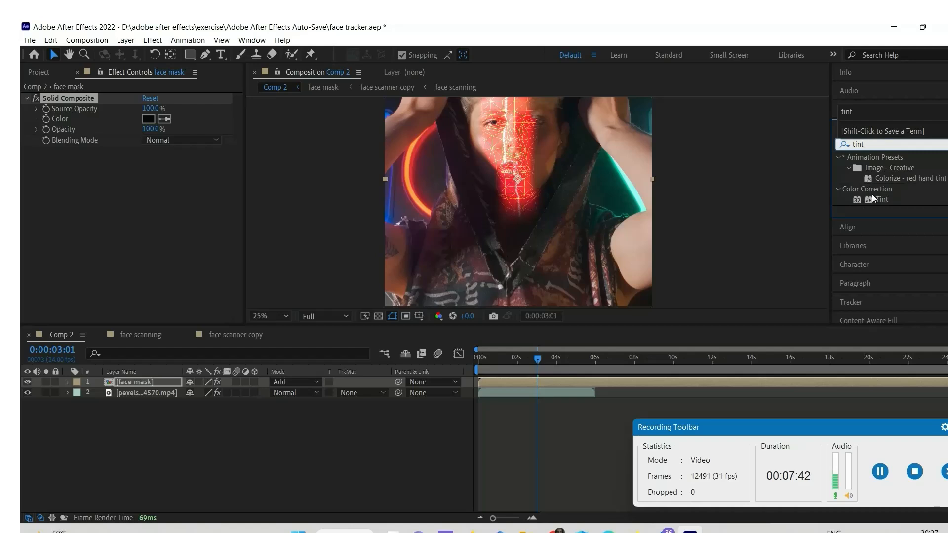
drag(872, 198, 69, 206)
Set the Tint effect's Map White To color to cyan, hex 0BEBEB
click(148, 172)
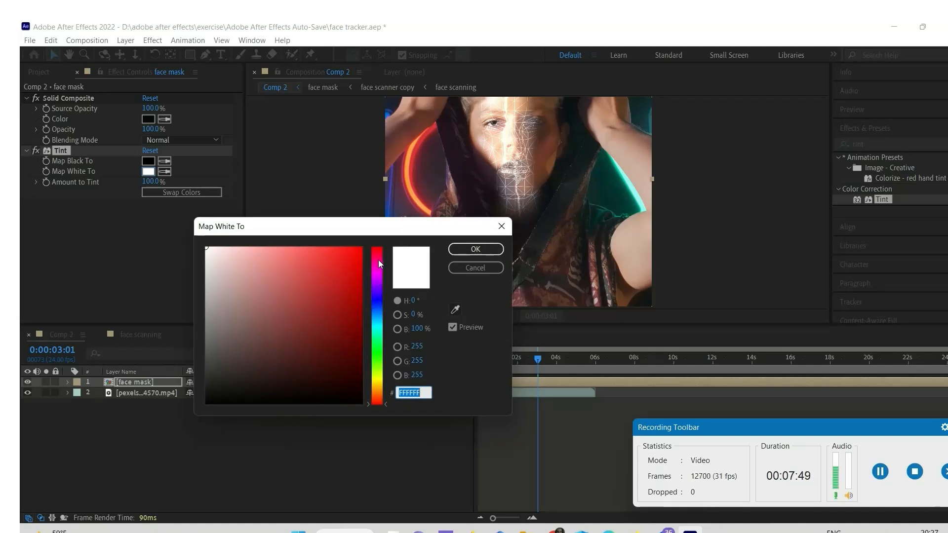
click(379, 301)
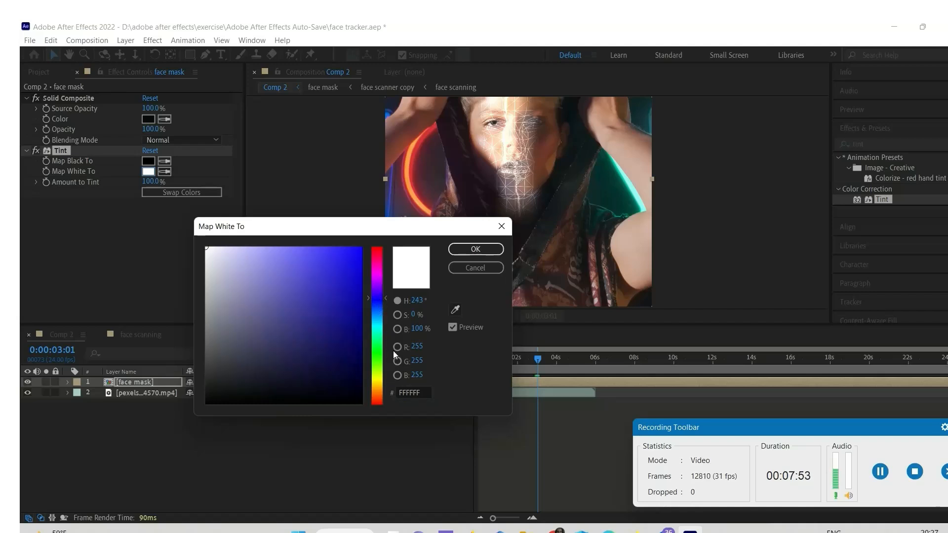
click(356, 259)
click(380, 281)
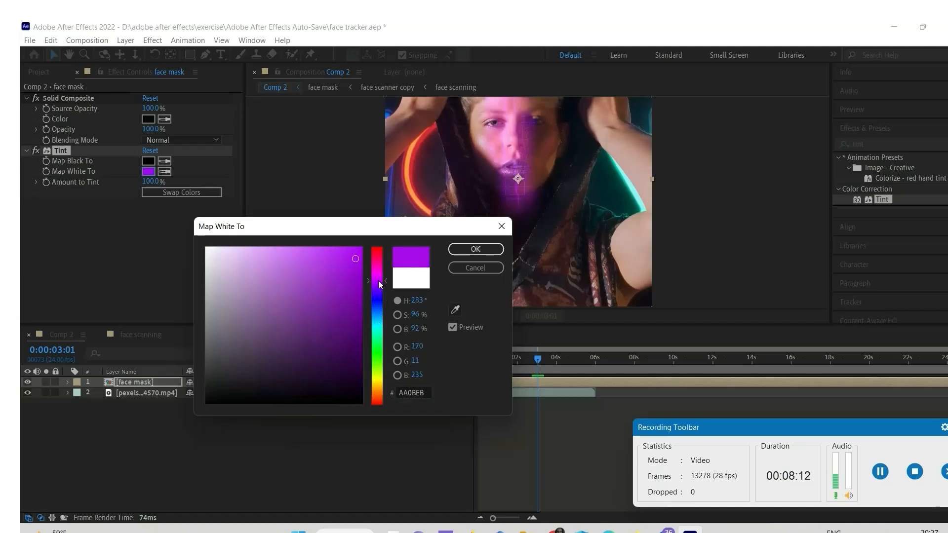
click(380, 326)
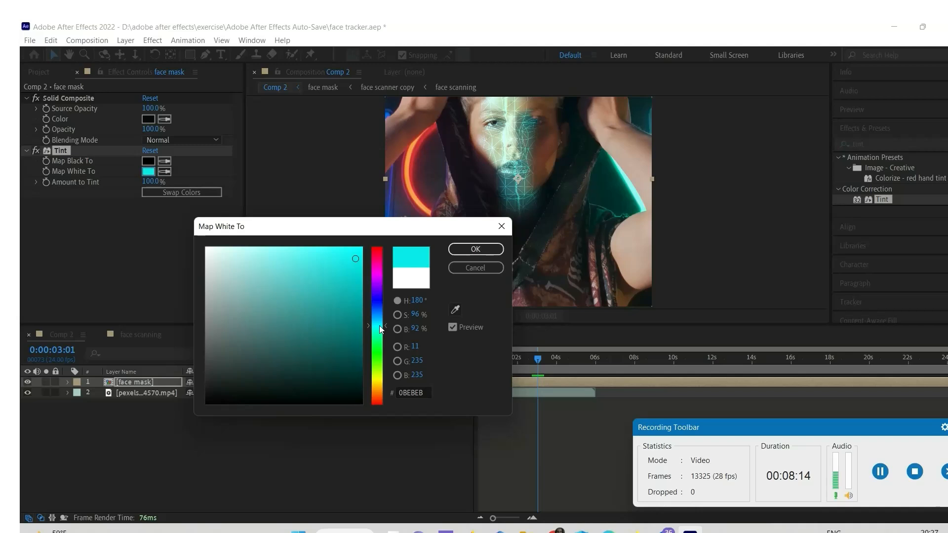
click(475, 249)
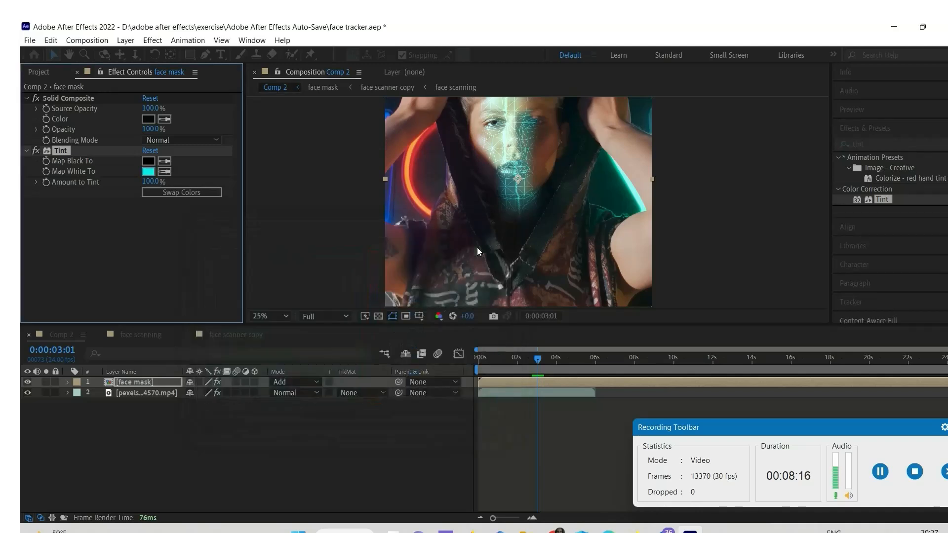
Apply the Color Correction Exposure effect to the face mask layer and set its master exposure to 0.44
click(947, 144)
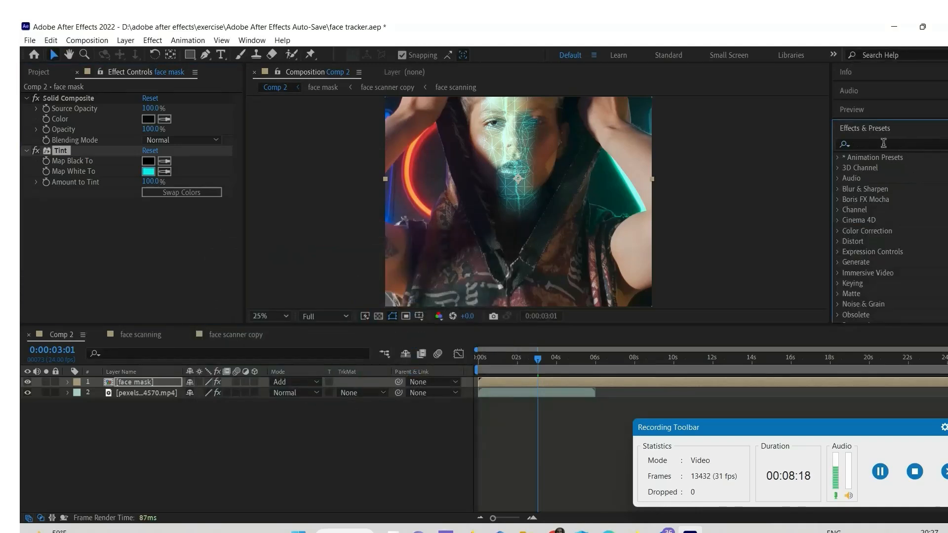
click(884, 144)
text(ex)
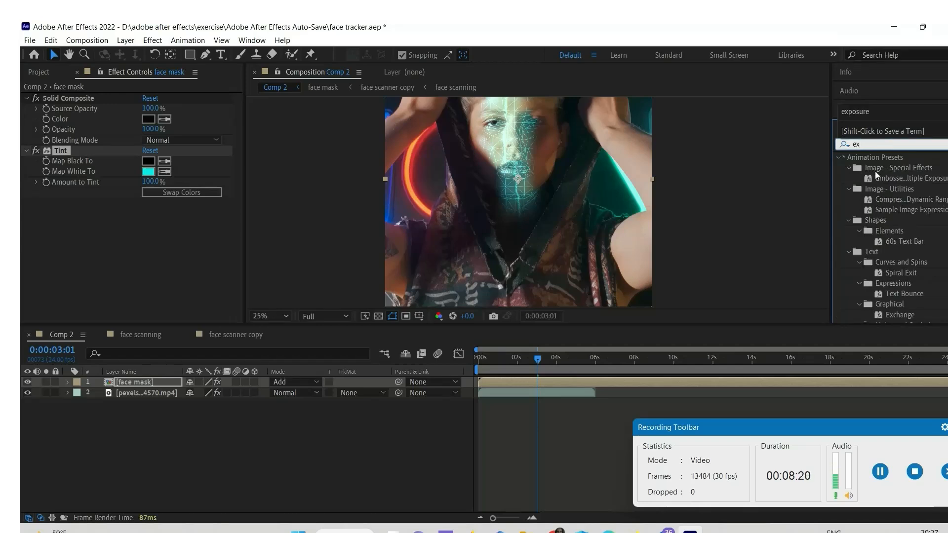
text(po)
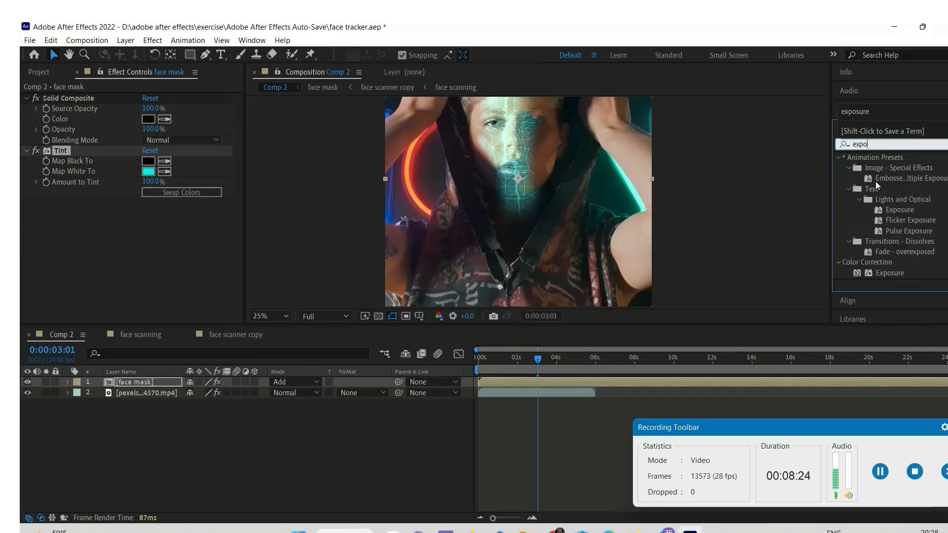
click(896, 268)
drag(894, 272, 157, 130)
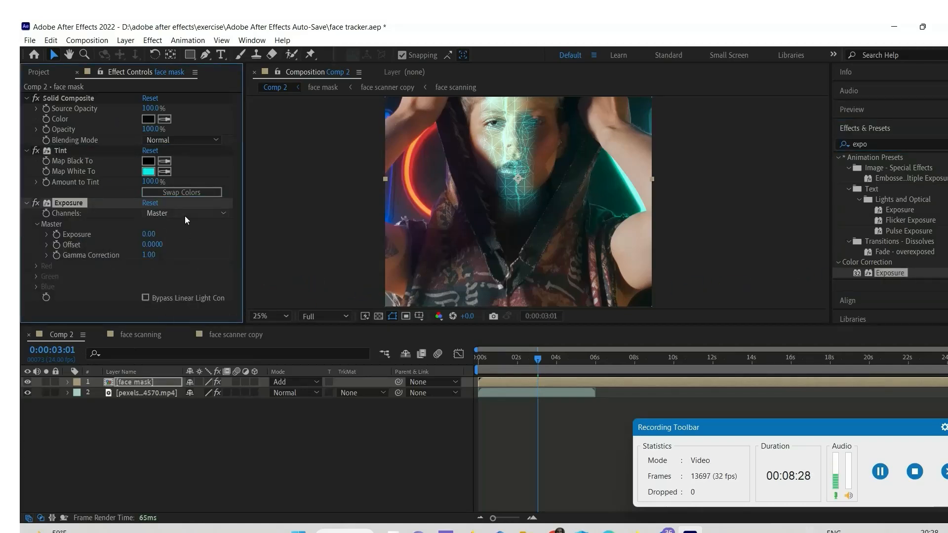
drag(147, 236, 179, 240)
click(884, 472)
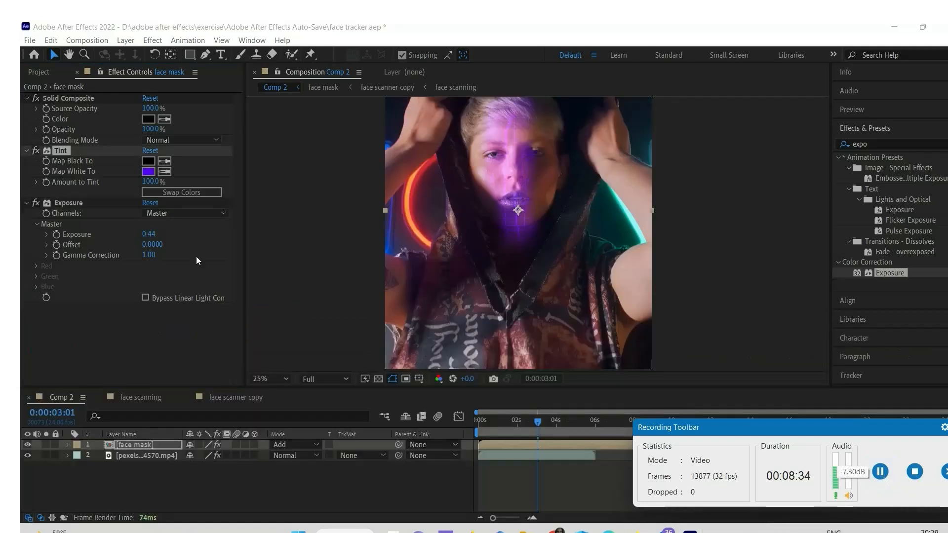
Set the face mask layer's Tint Map White To color to purple, hex 834BF3
click(148, 172)
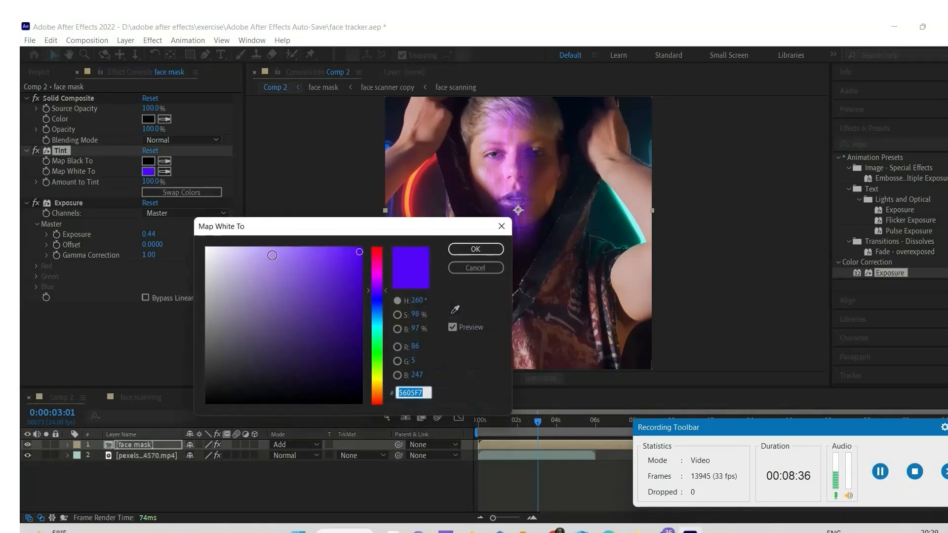
click(272, 255)
drag(272, 255, 294, 257)
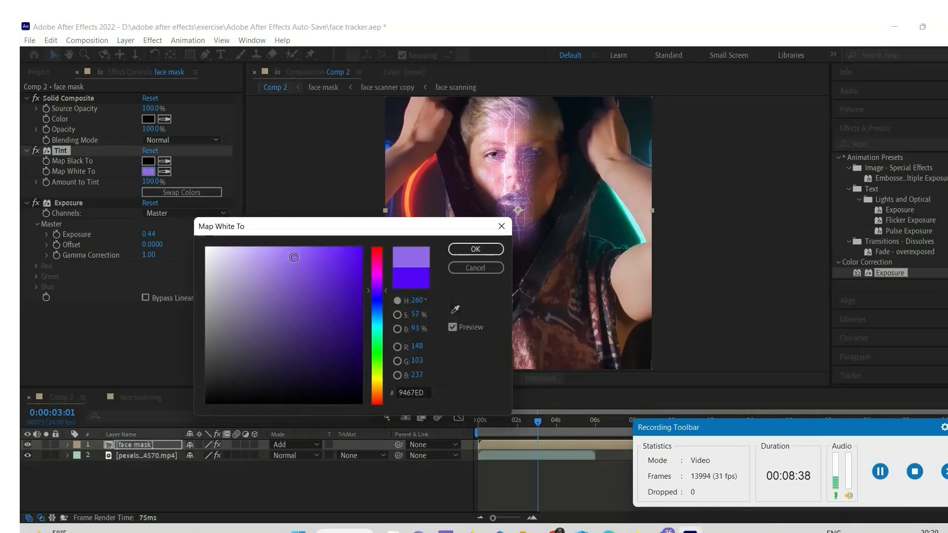
click(312, 253)
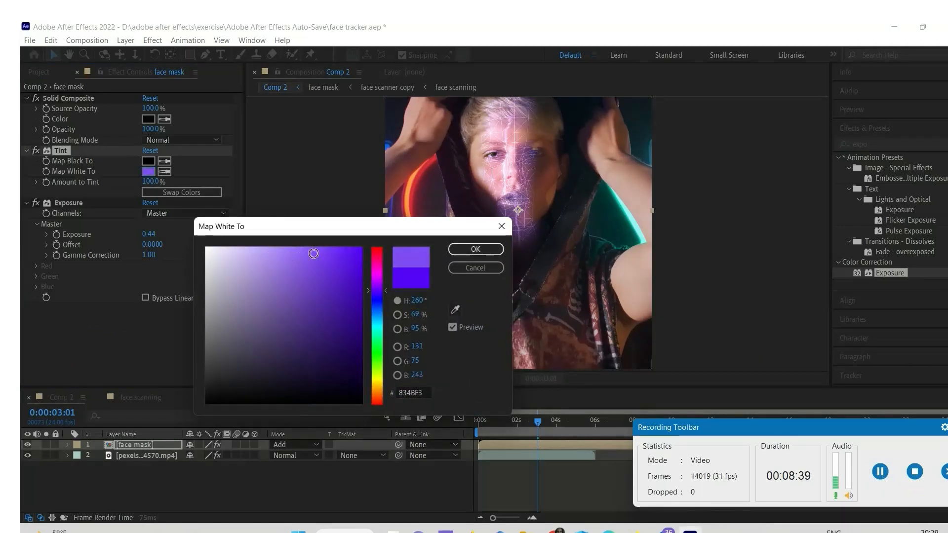
click(460, 250)
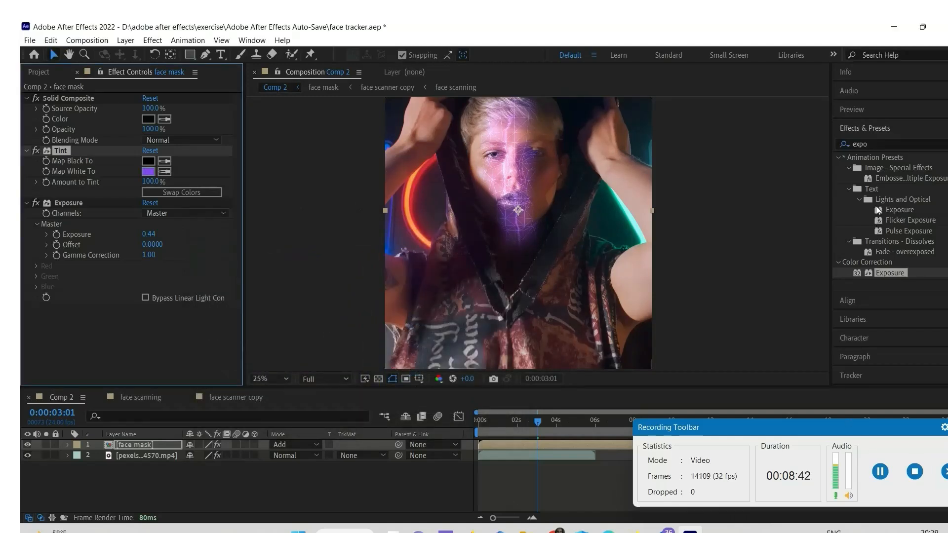
Find the Perfect Glow V2 preset and apply it to the face mask layer below Exposure
click(947, 145)
click(898, 144)
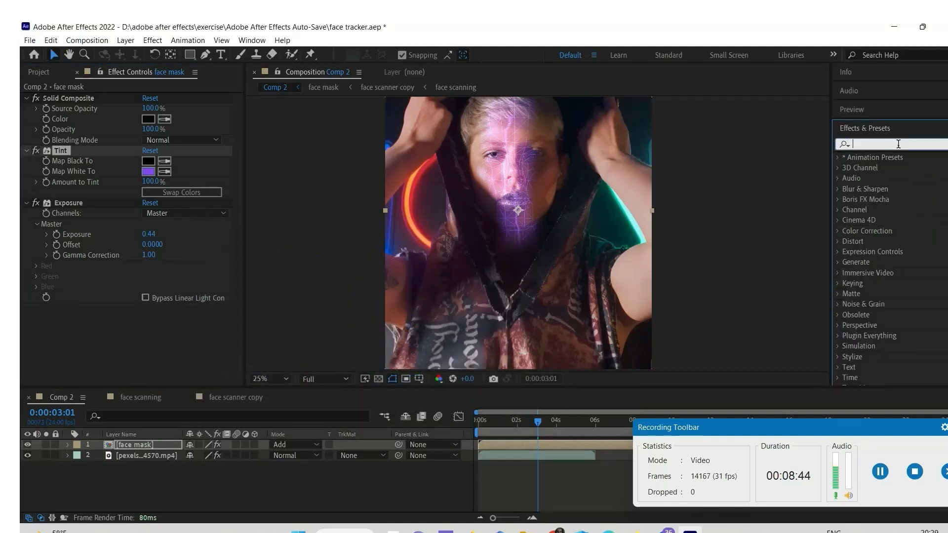
text(per)
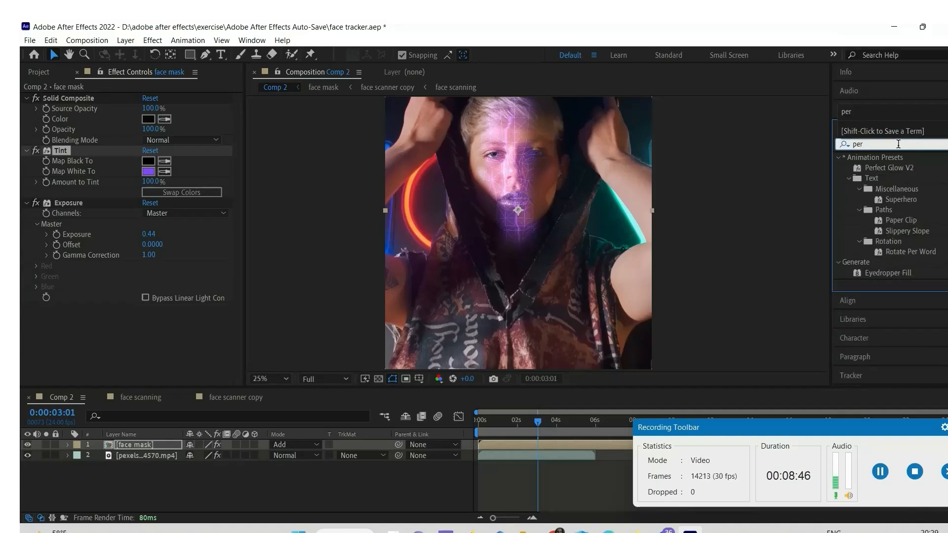
drag(900, 168, 90, 328)
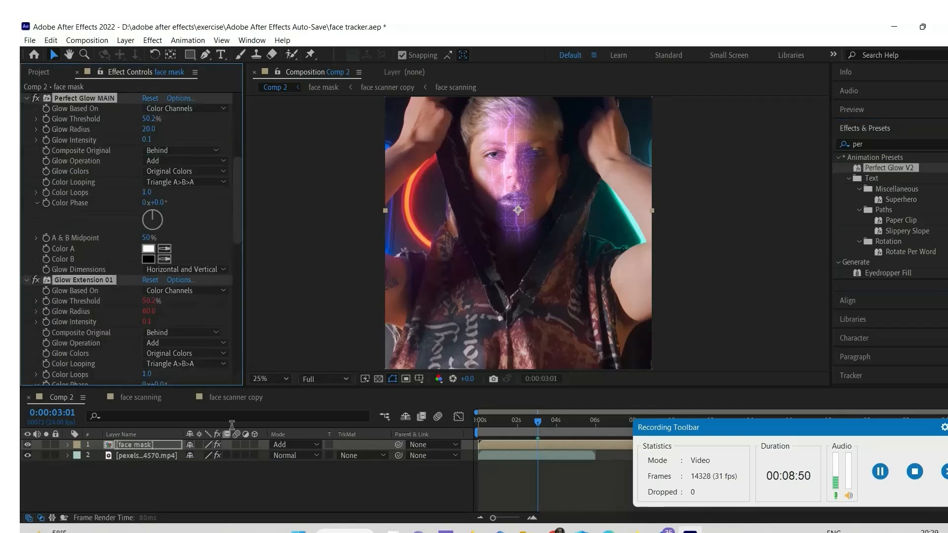
Try a Perfect Glow MAIN intensity of 0.4 and adjust its glow radius
scroll(135, 316, down, 5)
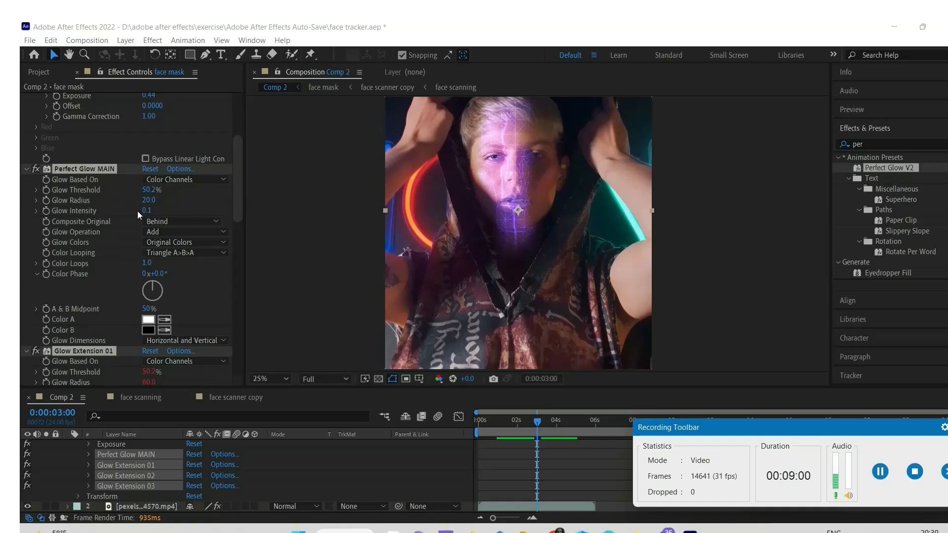
drag(147, 211, 184, 211)
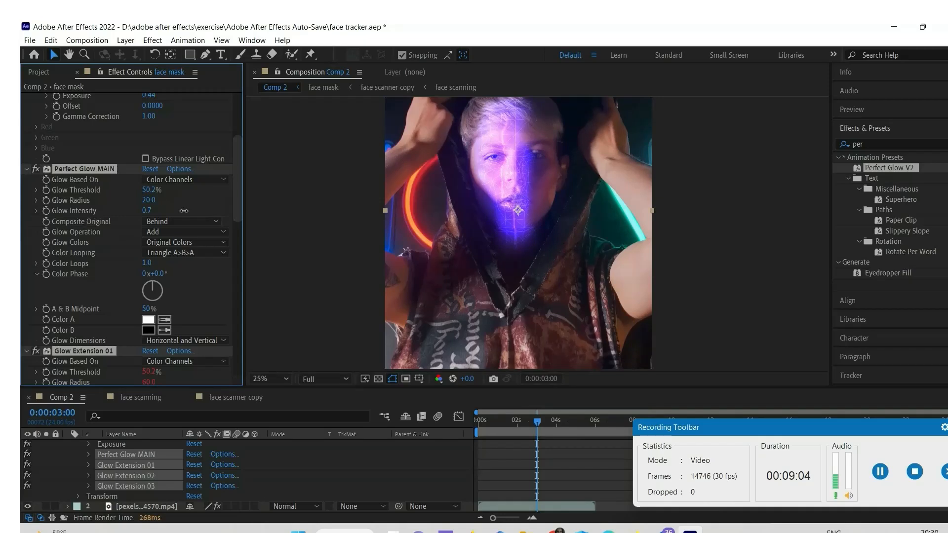
drag(184, 211, 167, 210)
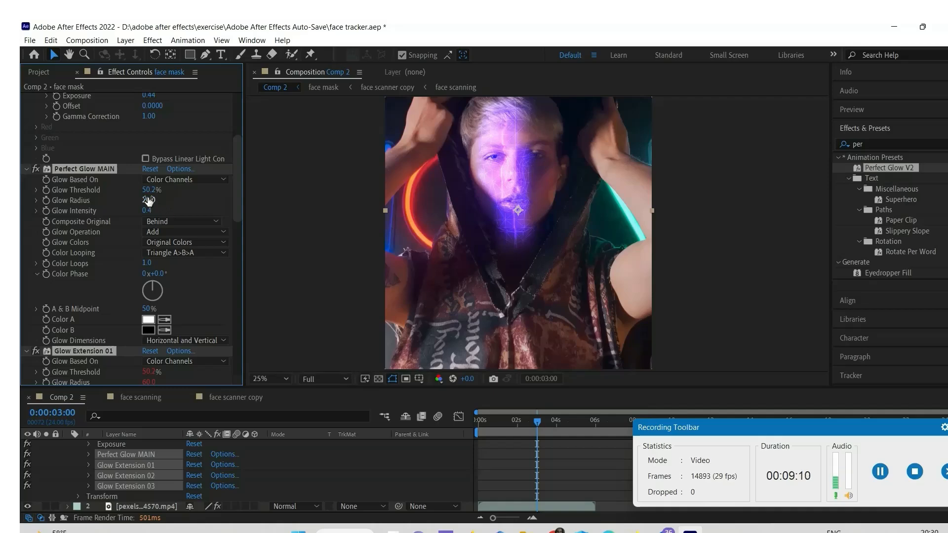
drag(149, 200, 163, 200)
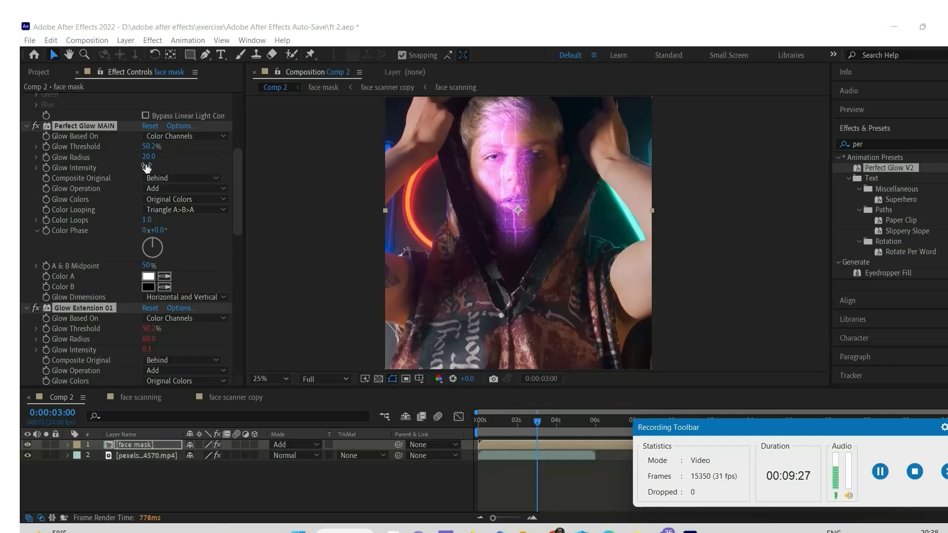
Set the Perfect Glow MAIN intensity to 0.5 and examine the glow on the face up close
drag(148, 167, 149, 169)
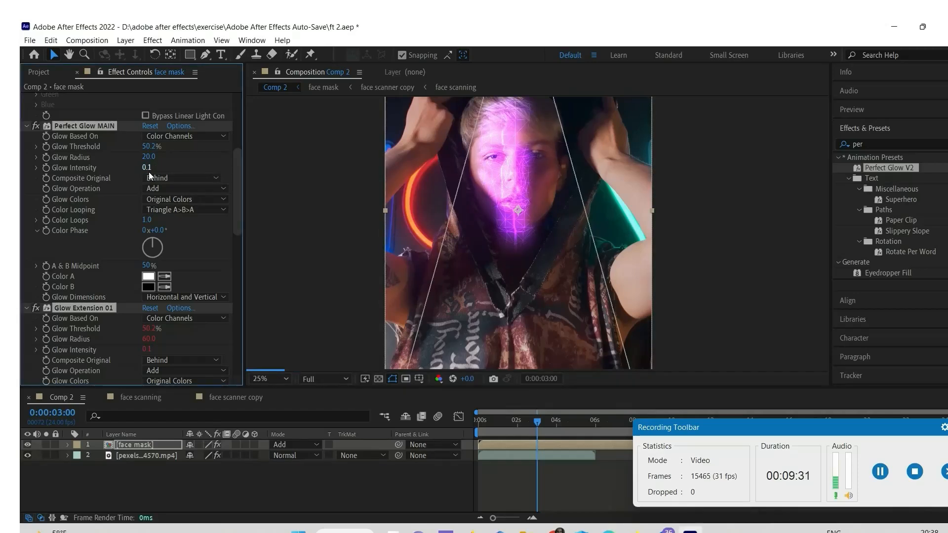
click(149, 168)
text(0.5)
key(Return)
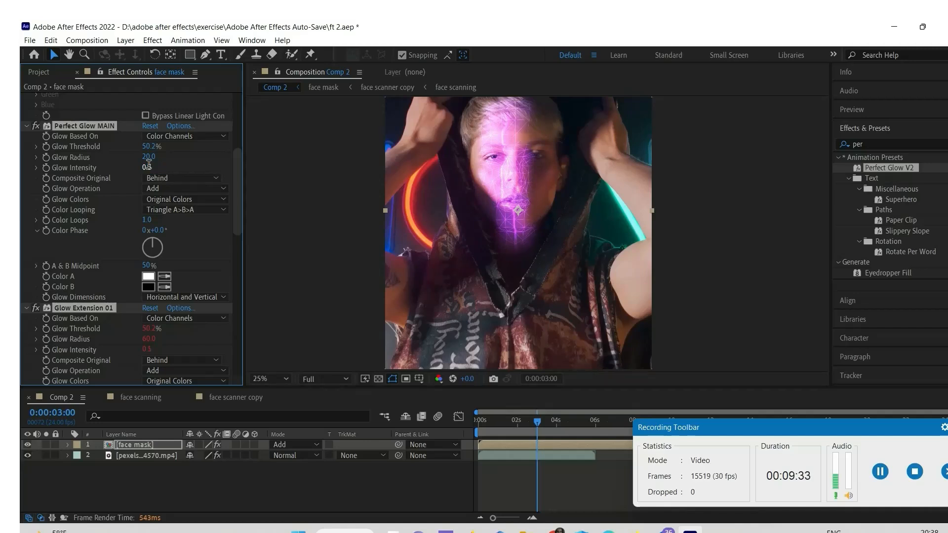
scroll(528, 185, up, 1)
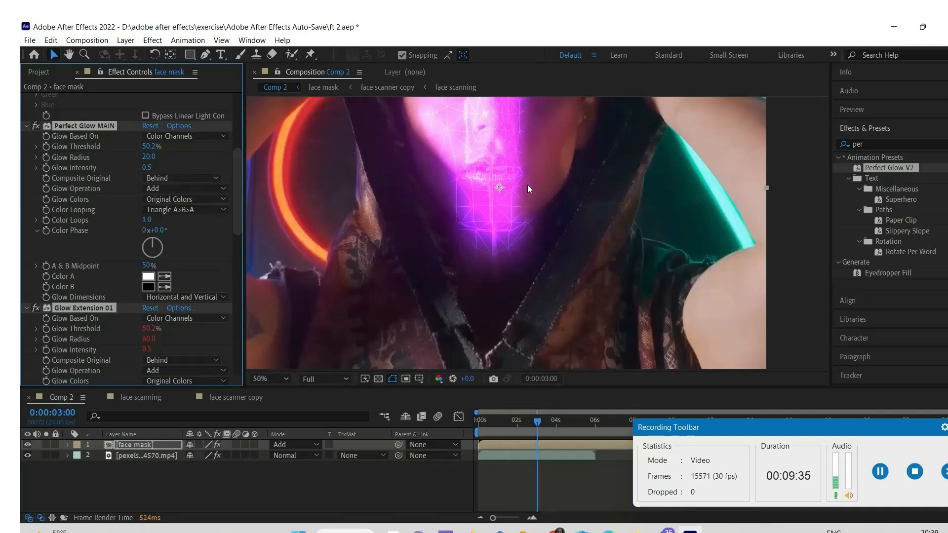
scroll(527, 185, down, 1)
Set the Perfect Glow MAIN intensity to 0.3
click(149, 168)
text(3)
key(Return)
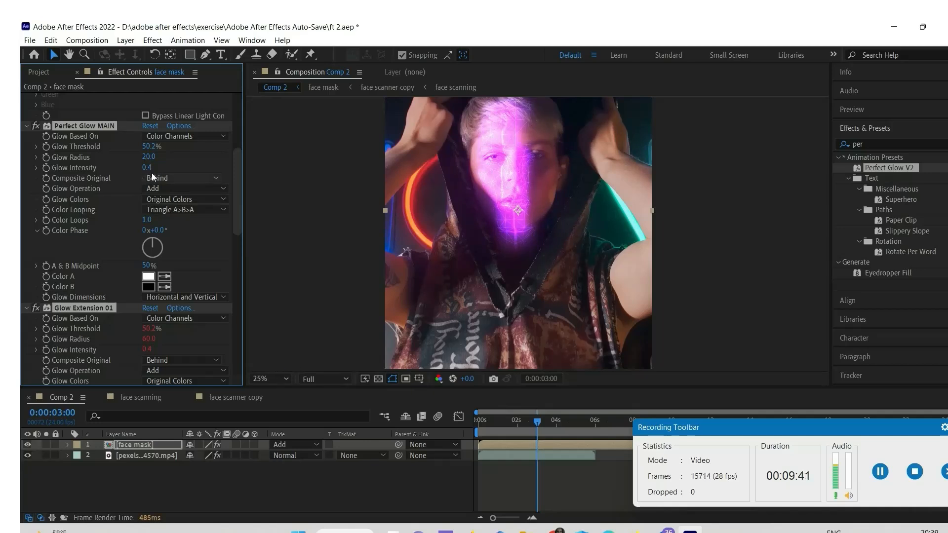
click(147, 167)
key(Return)
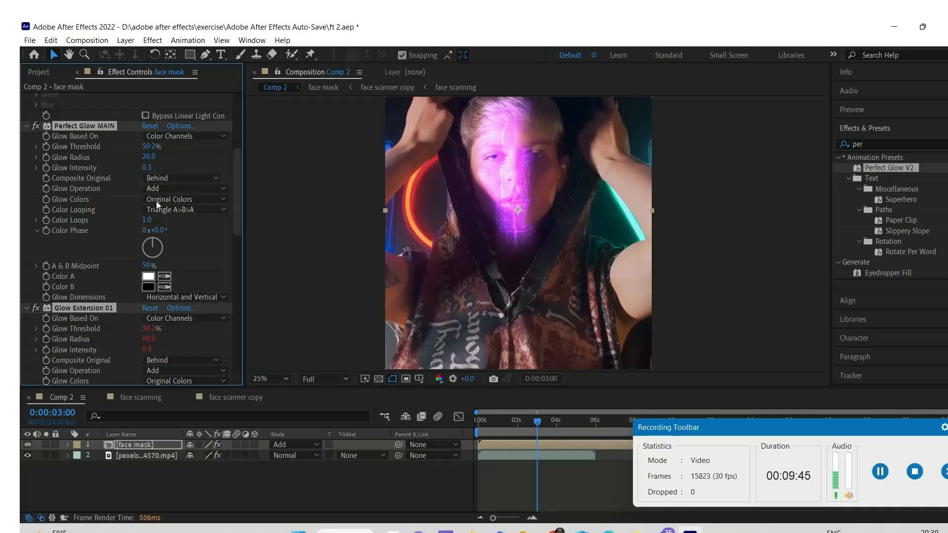
Set the Perfect Glow MAIN radius to 30 and its threshold to 50%, and save the project
click(148, 157)
text(30)
key(Return)
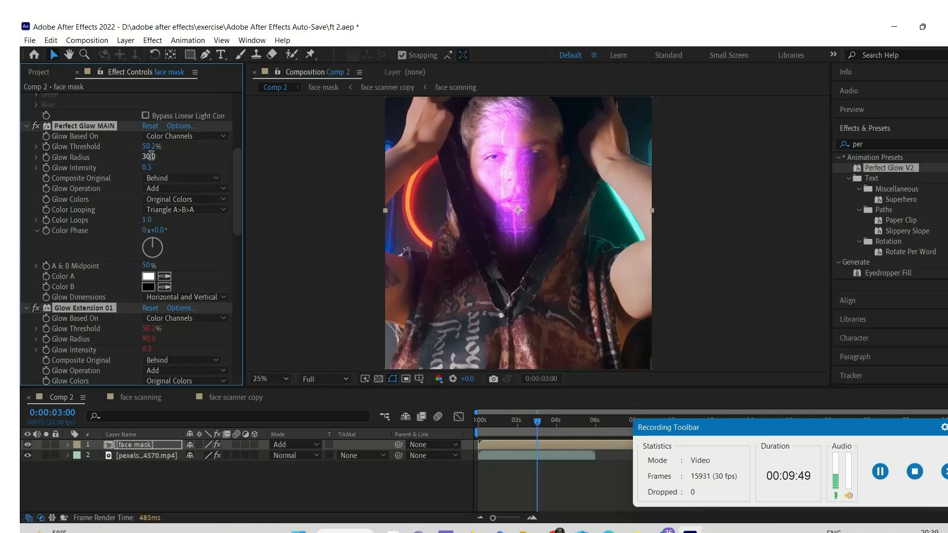
drag(148, 149, 118, 150)
click(148, 146)
text(50)
key(Return)
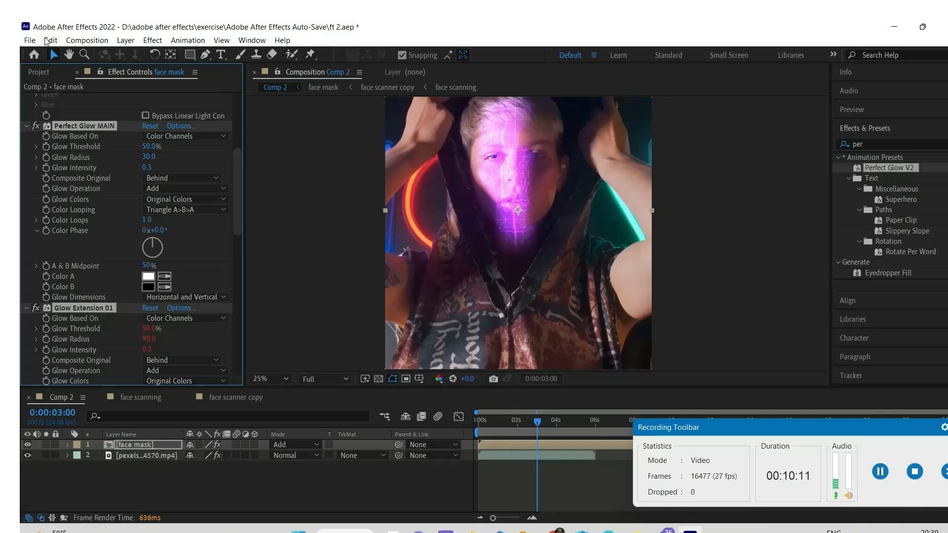
click(29, 40)
click(53, 140)
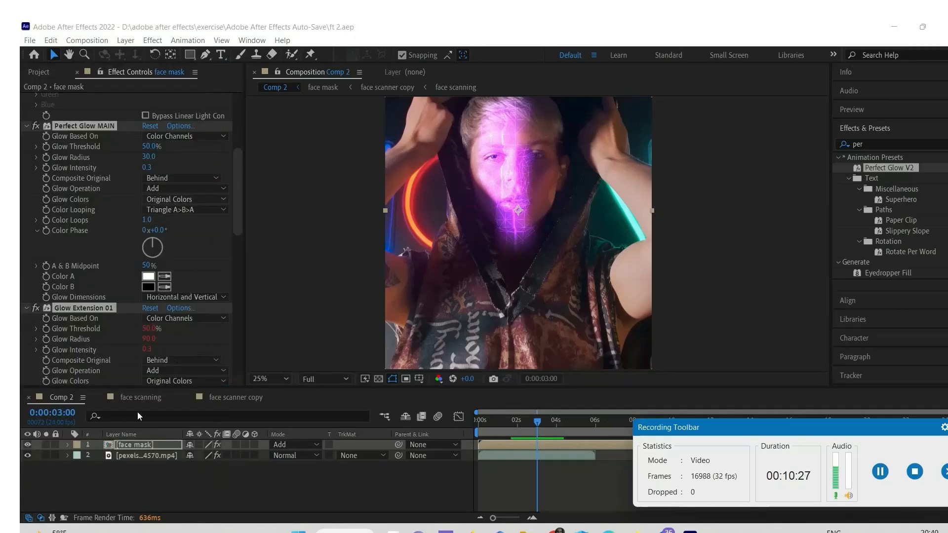
Add a new adjustment layer to Comp 2 and place it between the face mask layer and the footage
right_click(173, 481)
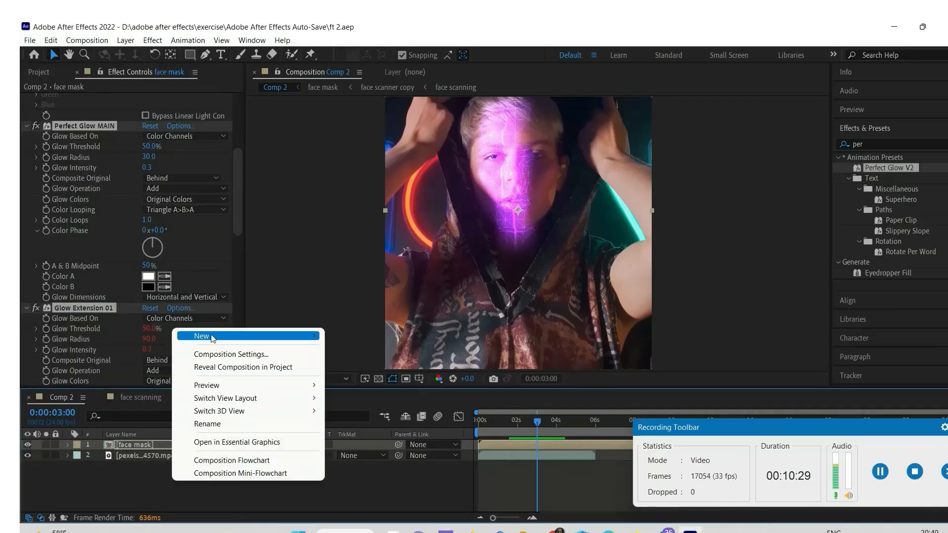
mouse_move(222, 336)
click(378, 433)
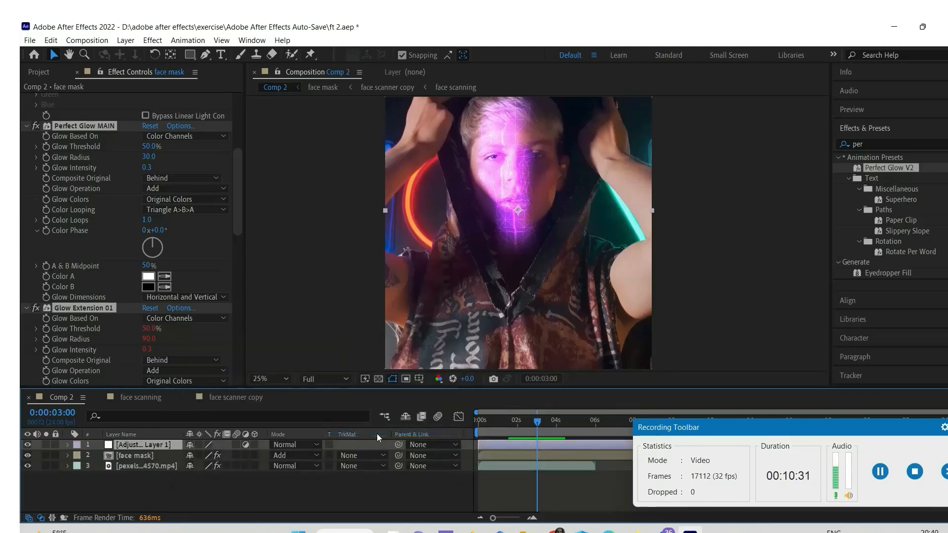
drag(159, 442, 153, 461)
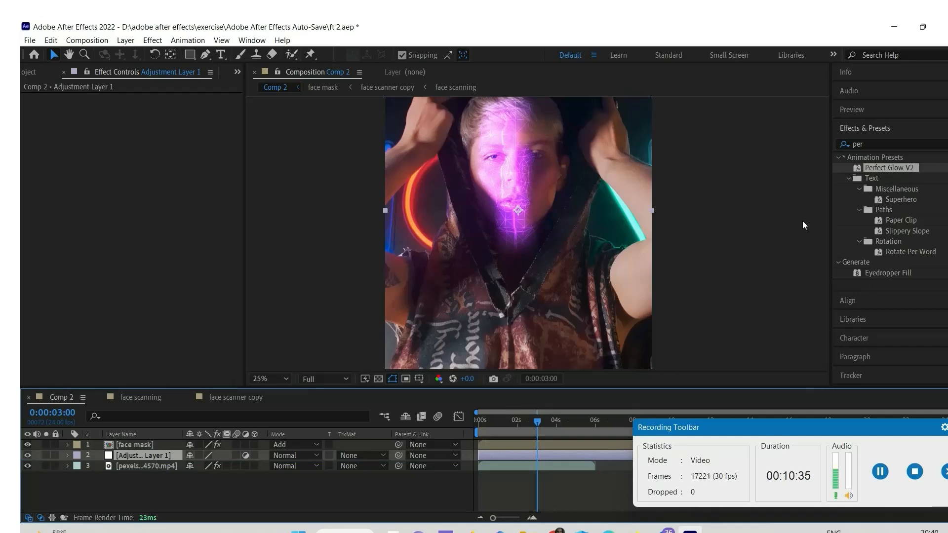
Find the Color Correction Tint effect and apply it to the adjustment layer
click(947, 144)
click(898, 145)
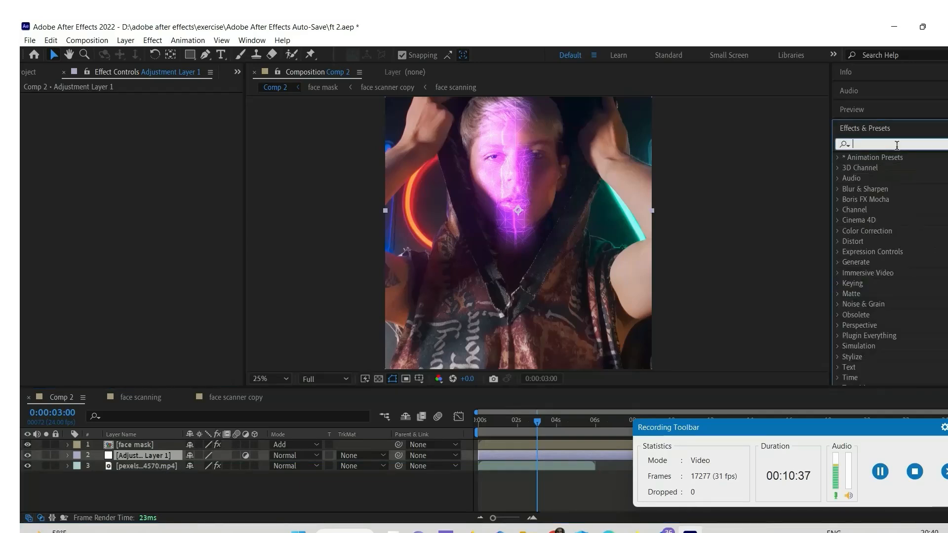
text(tint)
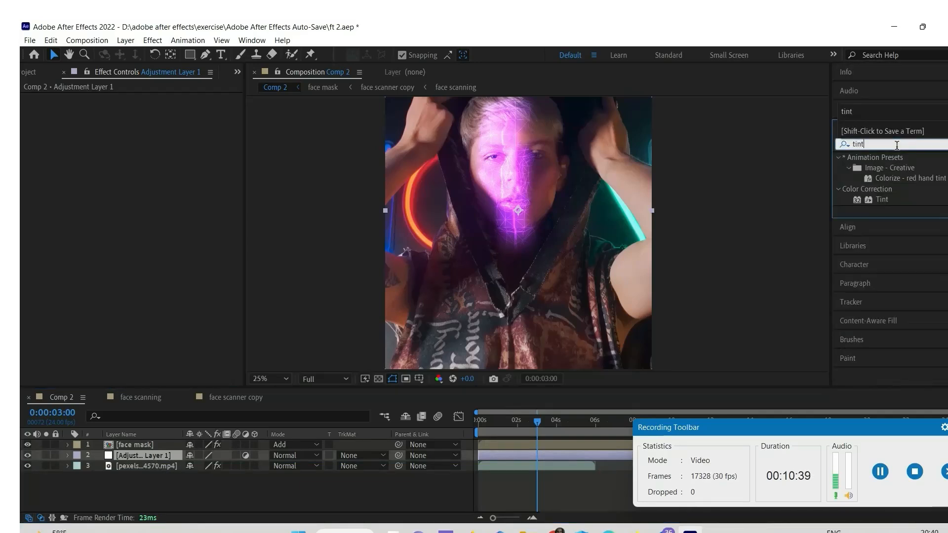
drag(871, 200, 95, 145)
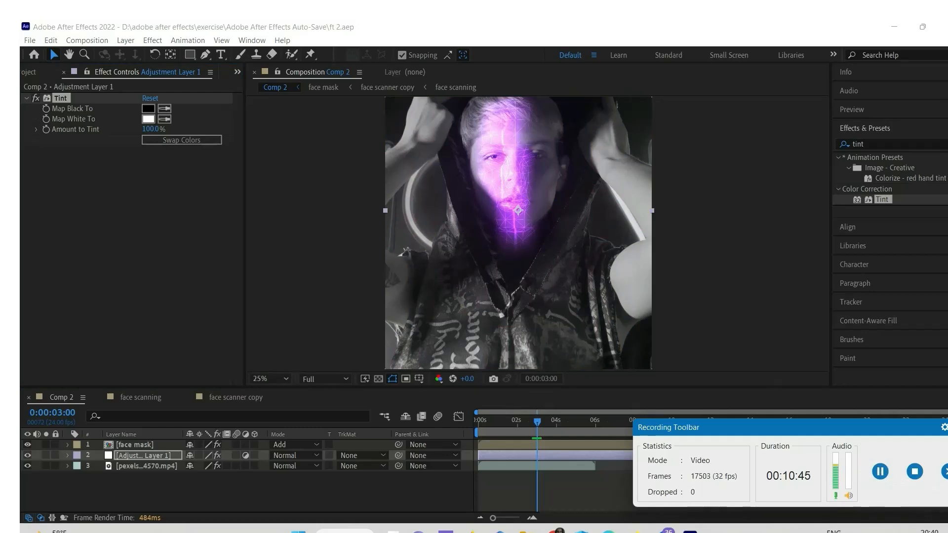
Find the Color Correction Curves effect and apply it to the adjustment layer below Tint
click(947, 145)
click(918, 144)
text(curves)
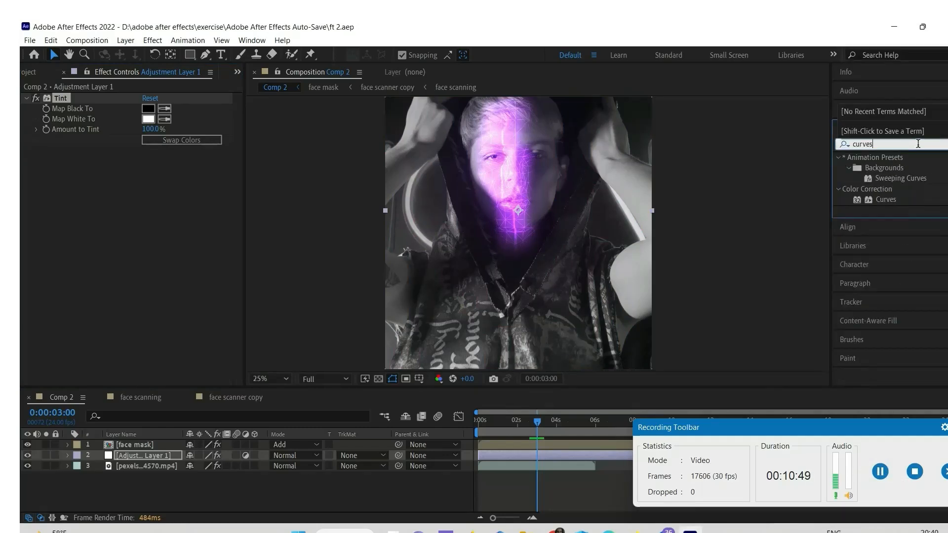
drag(892, 200, 122, 189)
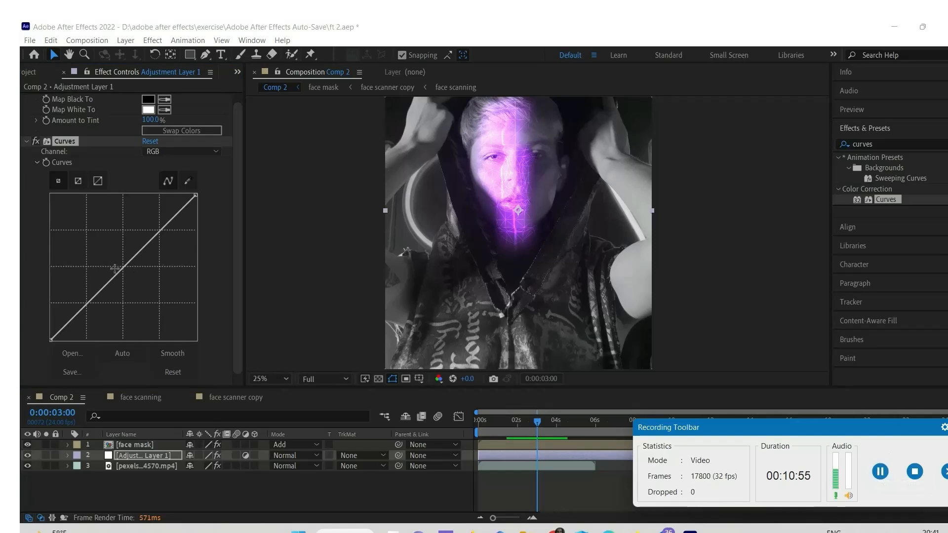
Pull the adjustment layer's RGB curve slightly below the diagonal at two points and set Amount to Tint to 52%
drag(87, 300, 94, 306)
drag(82, 285, 100, 300)
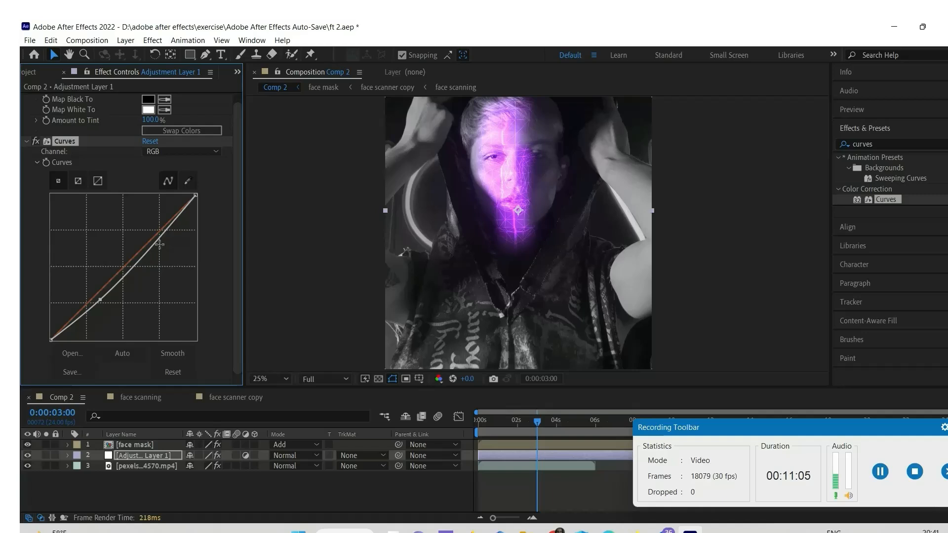
mouse_move(153, 240)
mouse_down()
mouse_move(147, 233)
mouse_move(154, 247)
mouse_up()
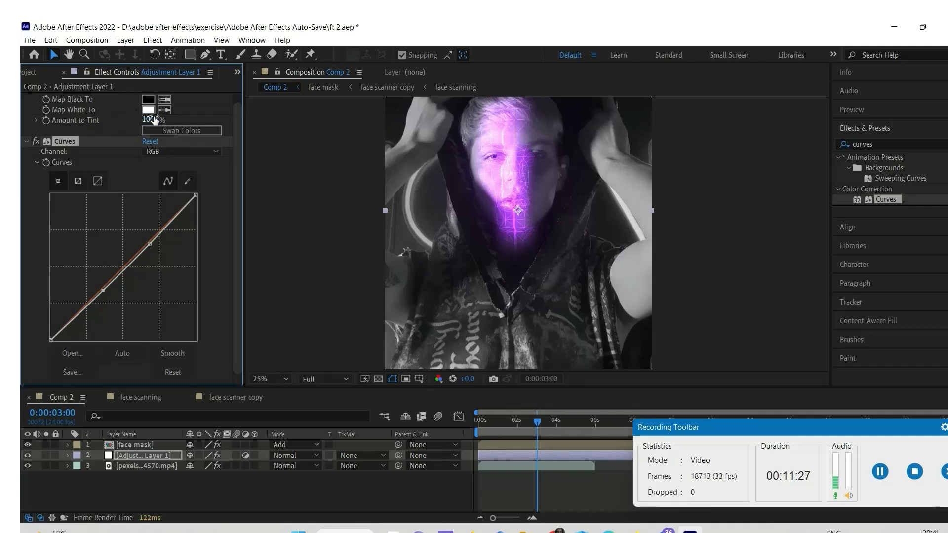
drag(151, 123, 124, 123)
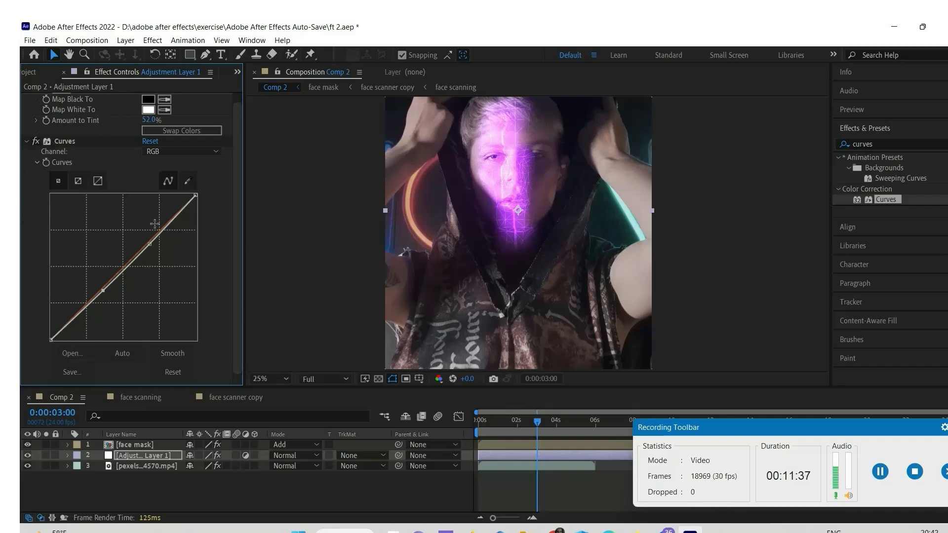
Find the Unsharp Mask effect and apply it to the adjustment layer below Curves
click(942, 143)
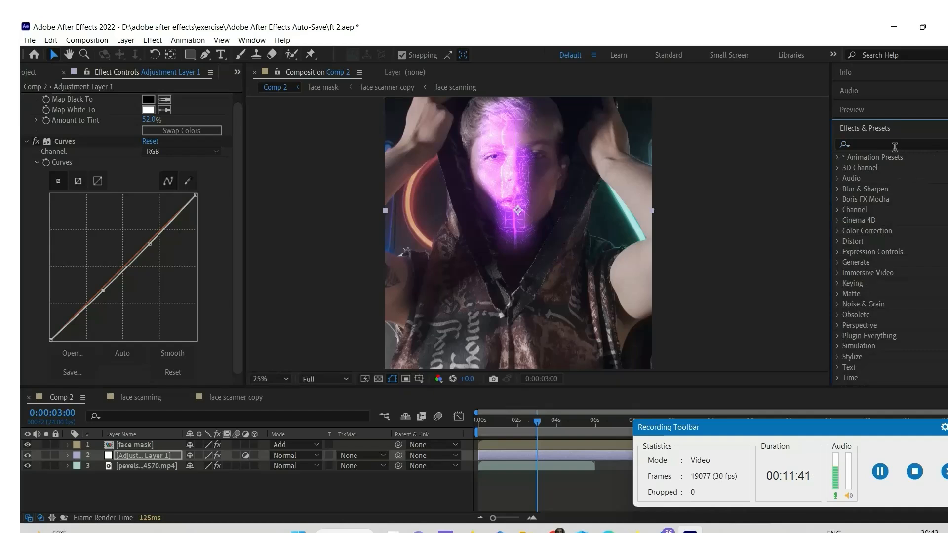
text(shar)
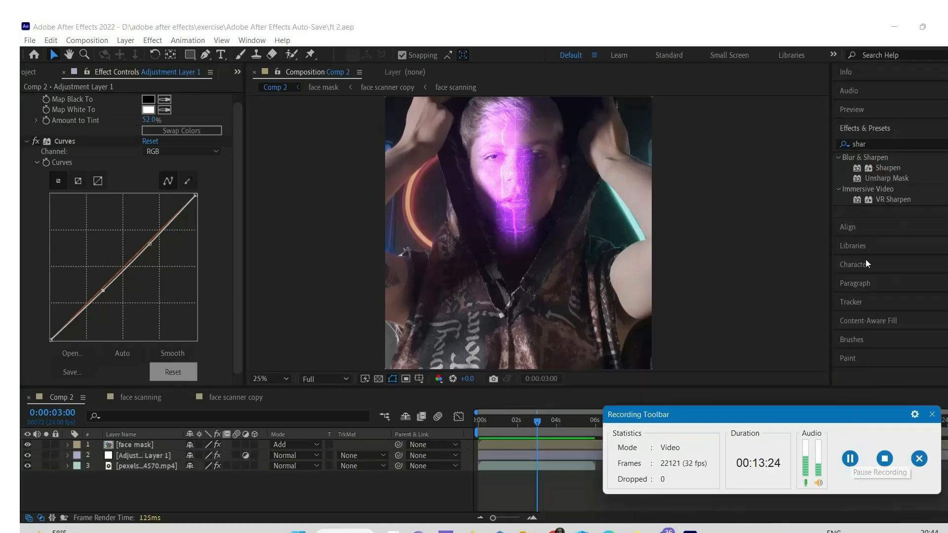
drag(881, 179, 49, 379)
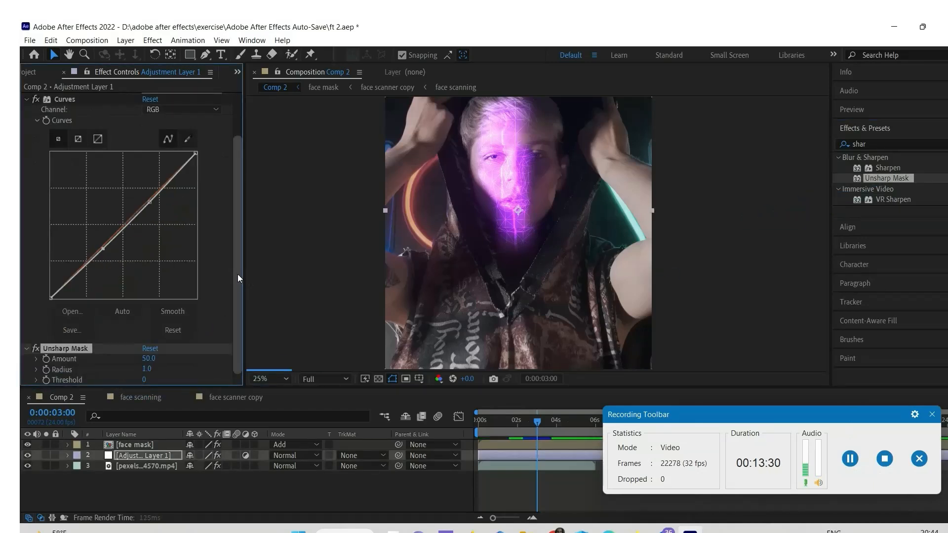
Set the adjustment layer's Unsharp Mask to Amount 100, Radius 2 and Threshold 10
drag(150, 363, 200, 359)
click(148, 359)
text(100)
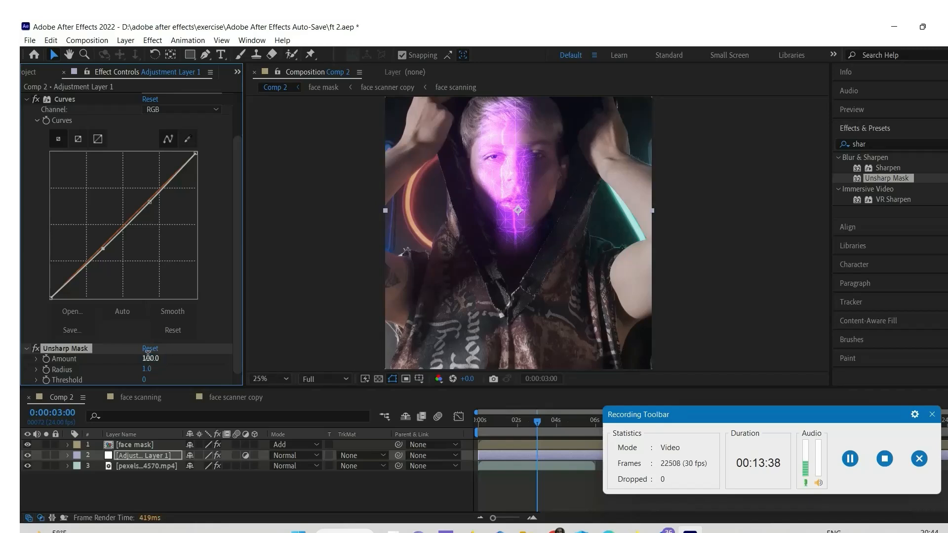
key(Return)
click(147, 368)
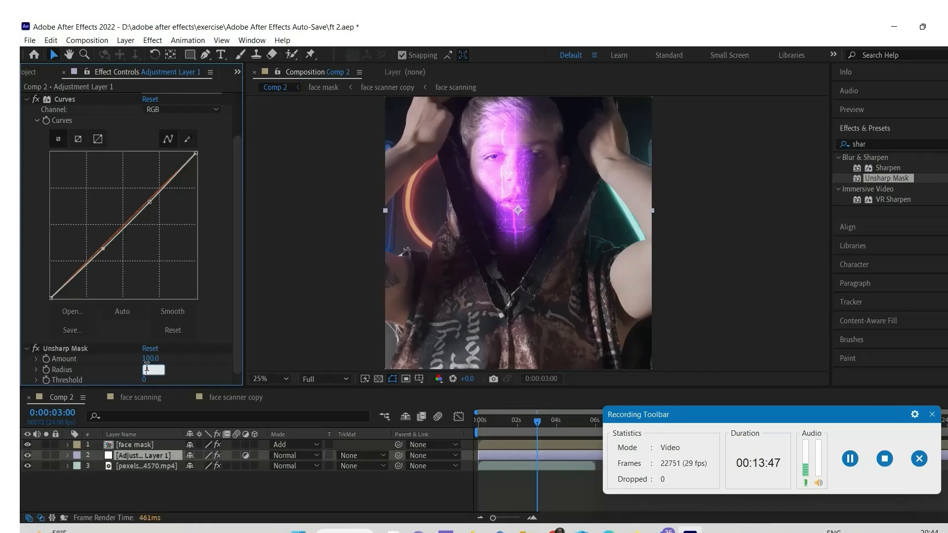
text(2)
key(Return)
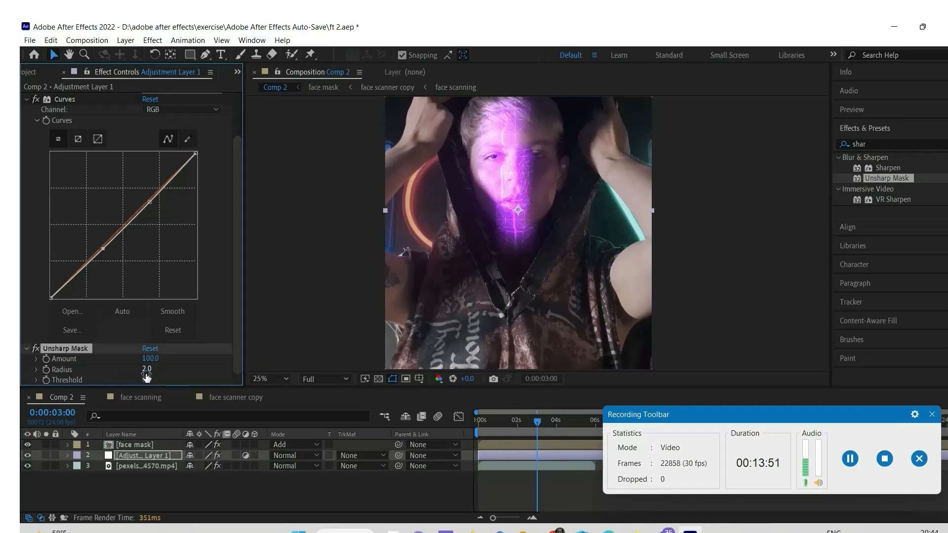
drag(144, 380, 160, 379)
click(145, 380)
text(10)
key(Return)
Create a new red solid of 2160 × 3840 px directly above the adjustment layer
right_click(344, 493)
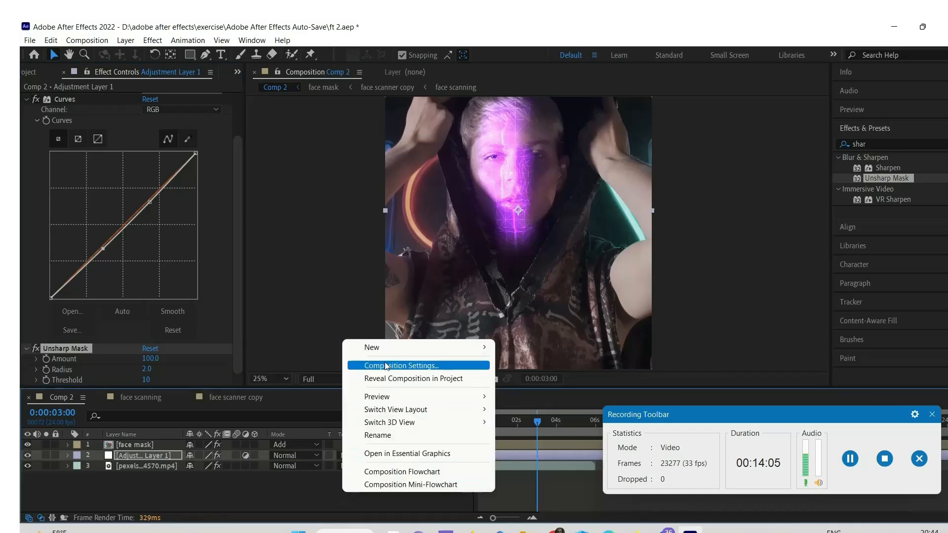
mouse_move(410, 352)
click(511, 379)
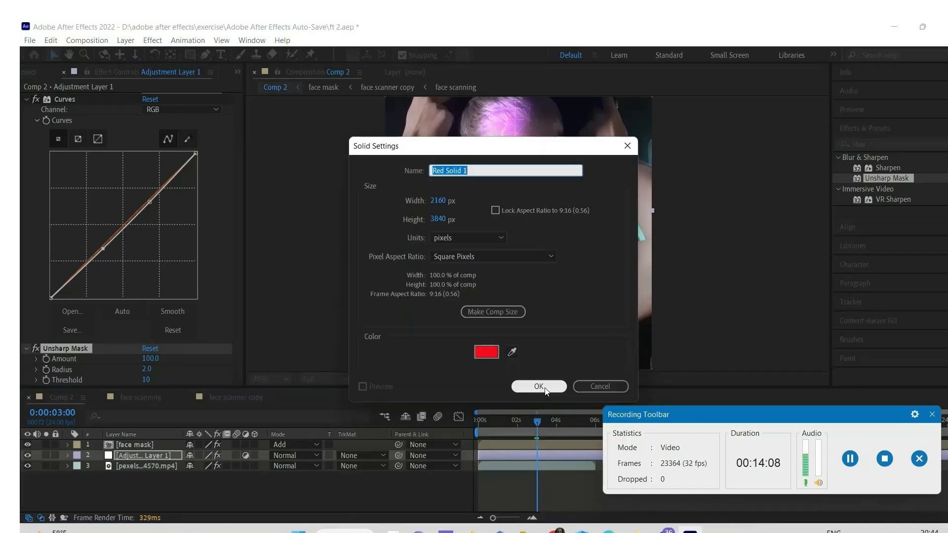
click(540, 387)
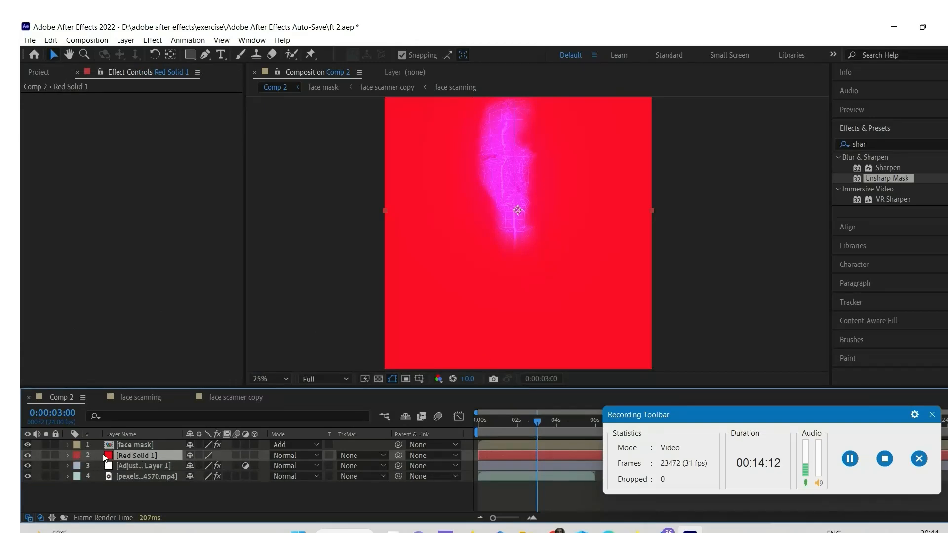
Change the new solid's colour to near-white F6F4F4 in its Solid Settings
click(90, 43)
mouse_move(125, 44)
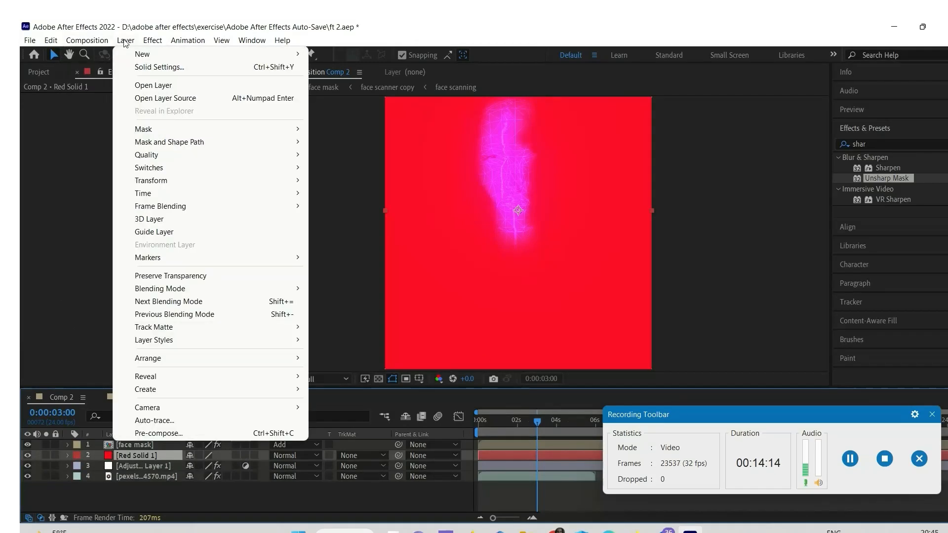
click(157, 67)
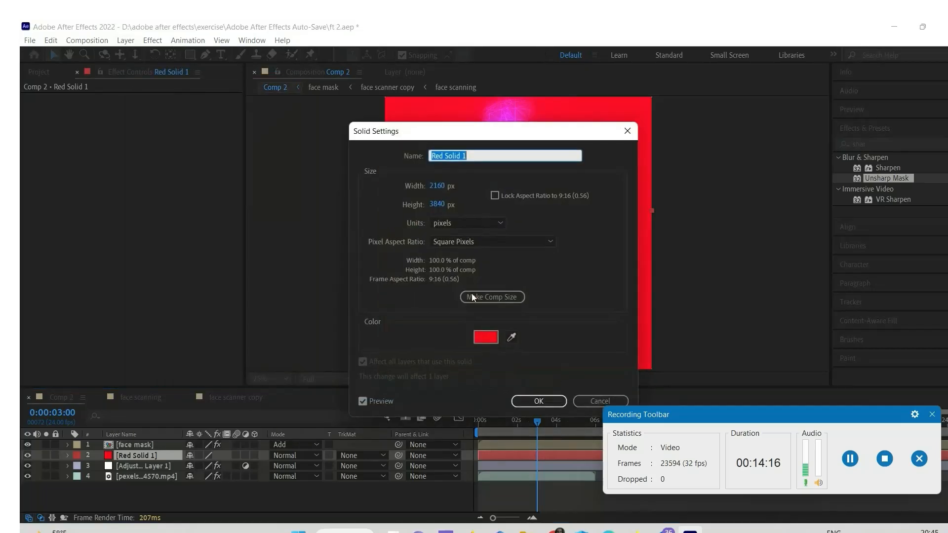
click(484, 337)
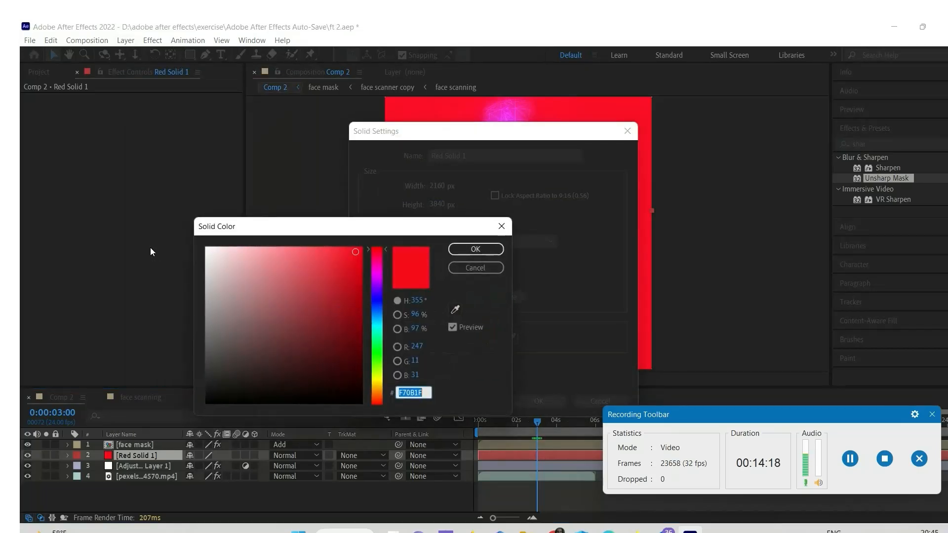
click(207, 252)
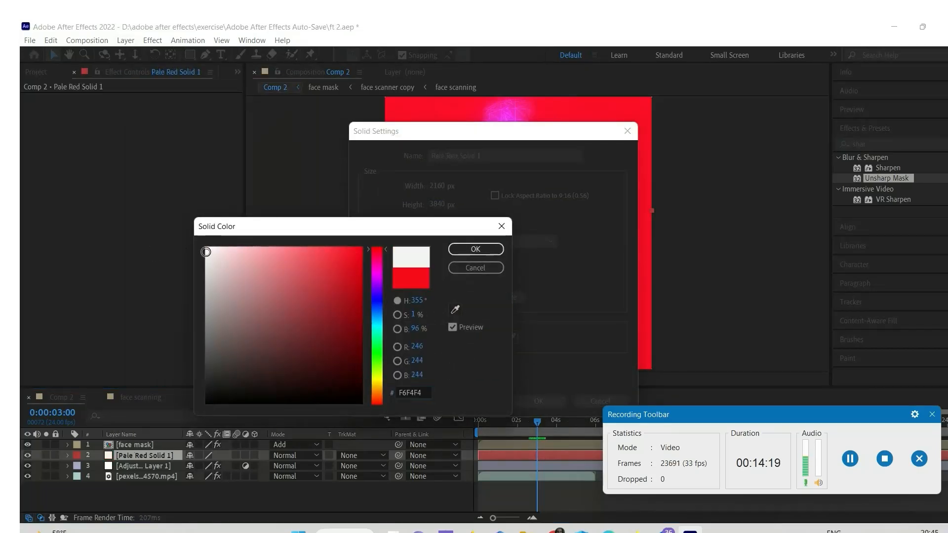
click(486, 249)
click(544, 402)
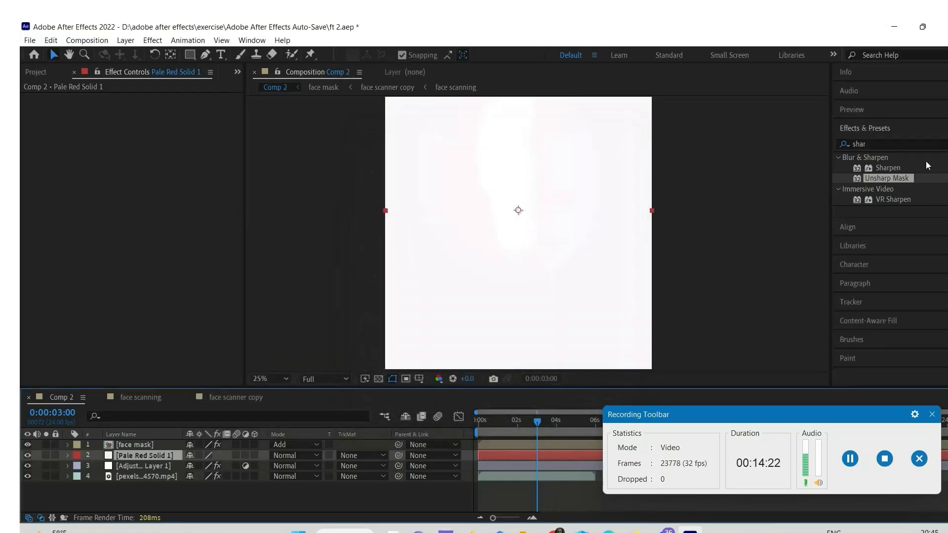
Find the Noise & Grain effect Fractal Noise, apply it to the pale solid, and save the project
click(944, 148)
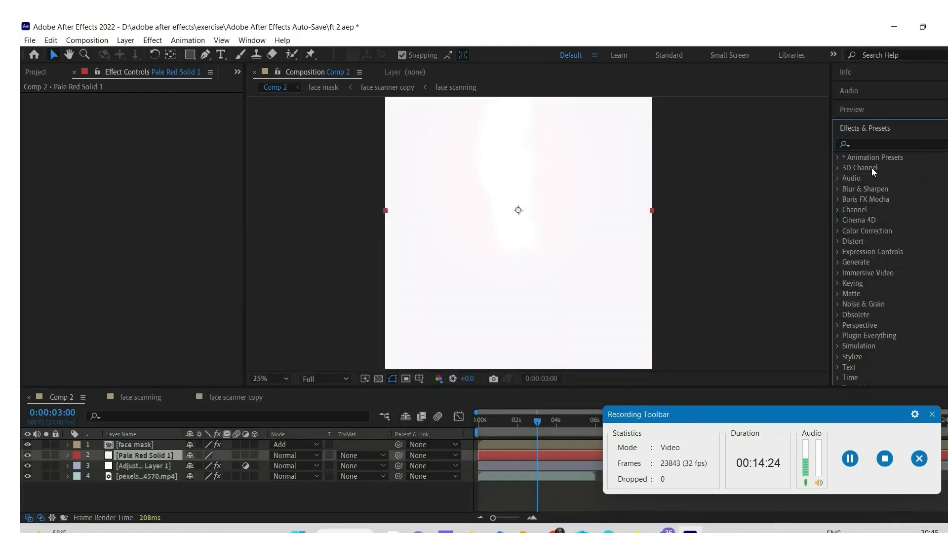
click(860, 144)
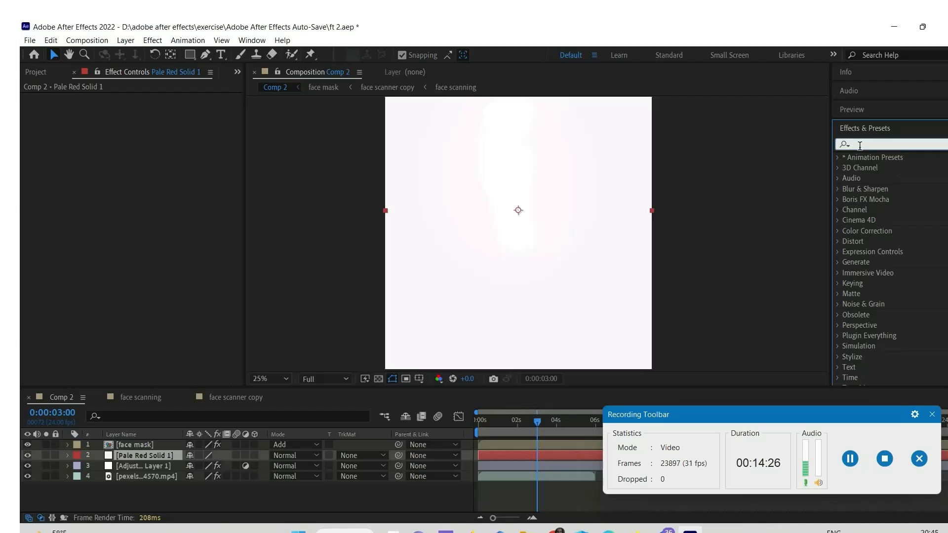
text(frac)
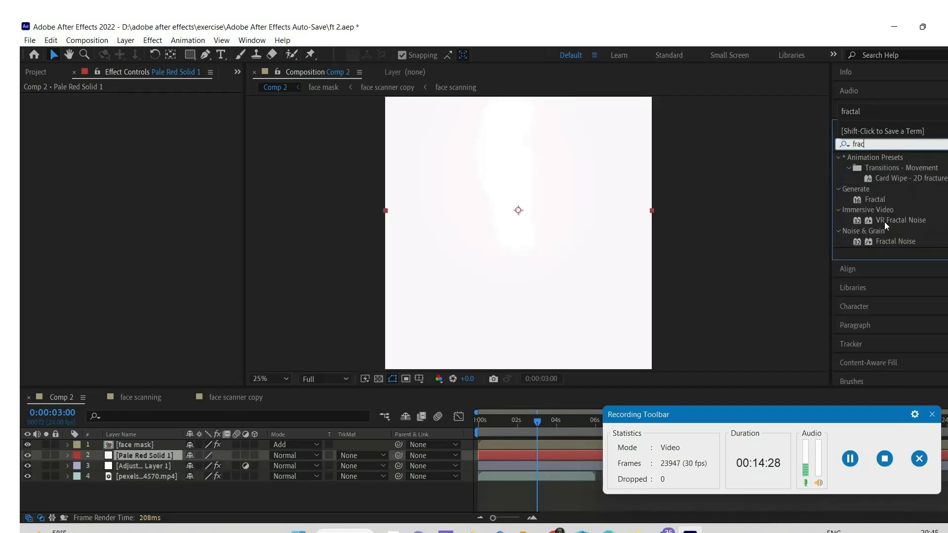
drag(889, 242, 176, 455)
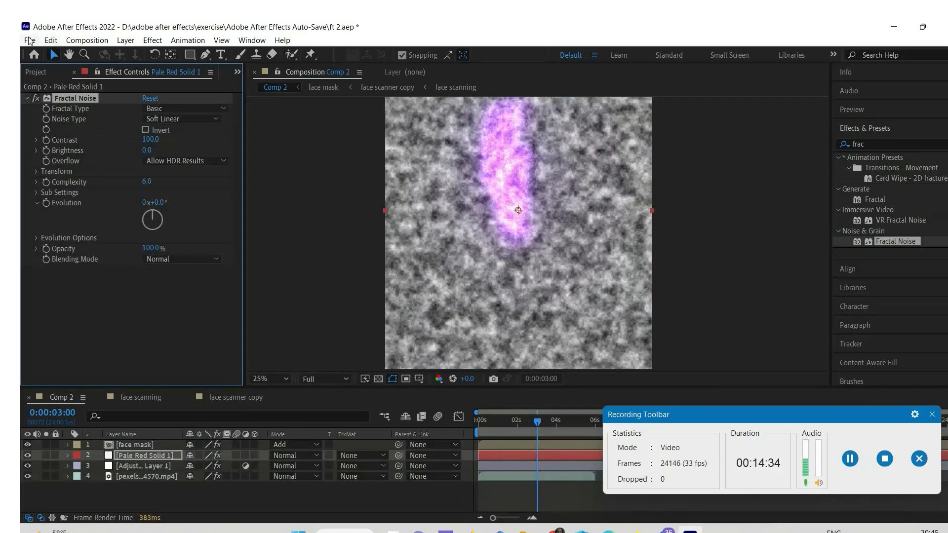
click(30, 40)
click(40, 127)
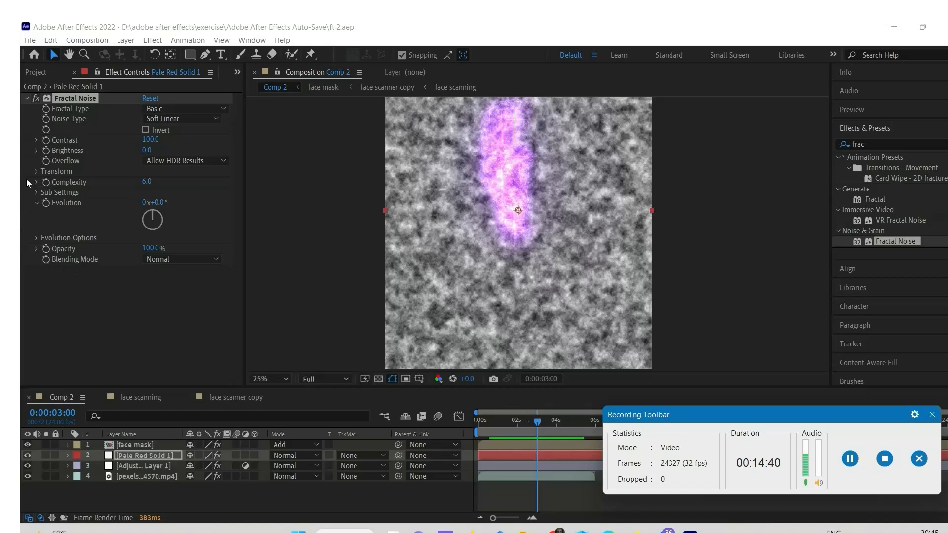
Turn off Uniform Scaling for Fractal Noise, set Scale Width to 2000 and Scale Height to 20, and save the project
click(36, 140)
click(37, 188)
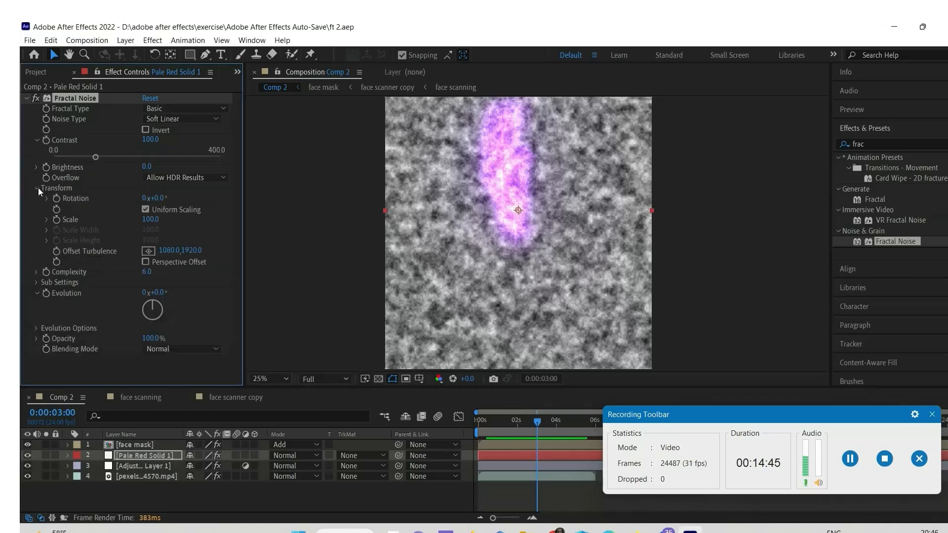
click(144, 209)
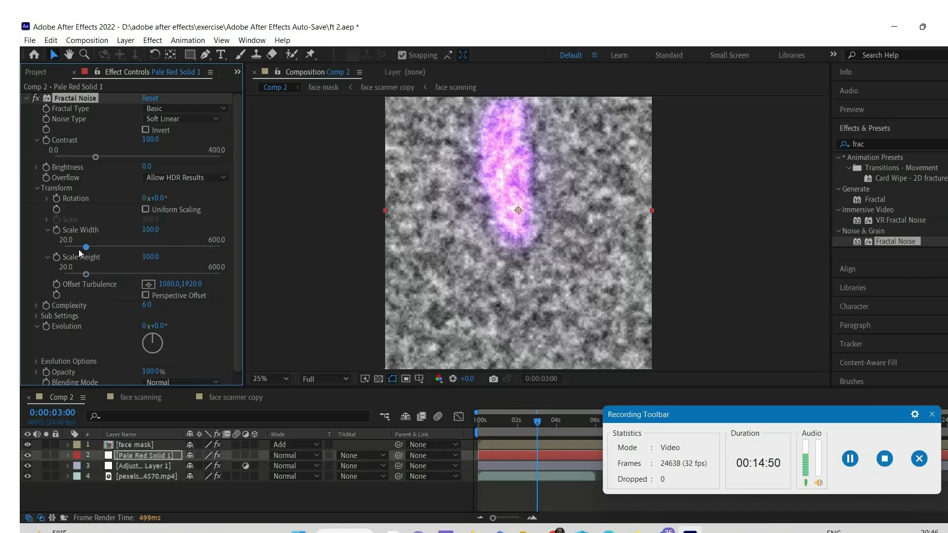
click(150, 230)
text(2000)
key(Return)
click(151, 257)
text(20)
key(Return)
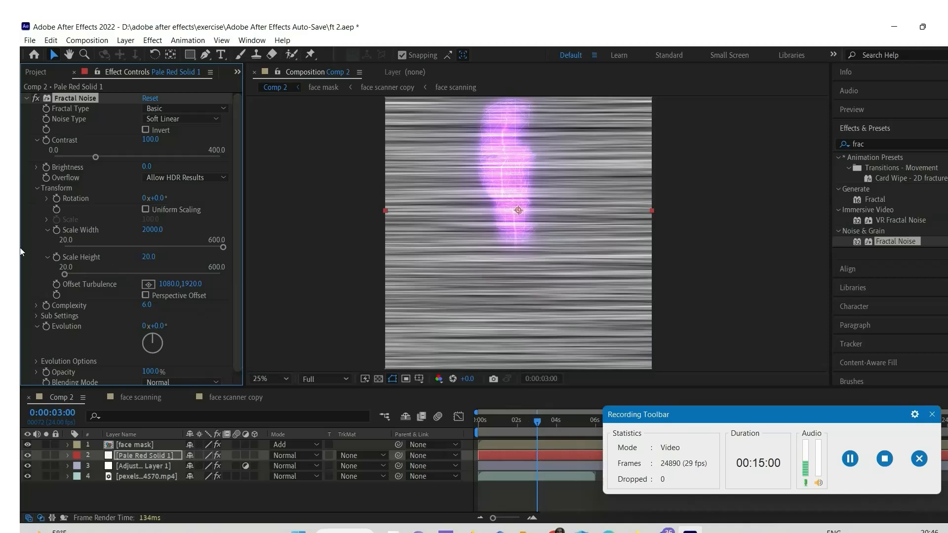
key(ctrl+s)
Set the Fractal Noise Scale Height to 5 and lower its Brightness to -21
click(149, 257)
text(5)
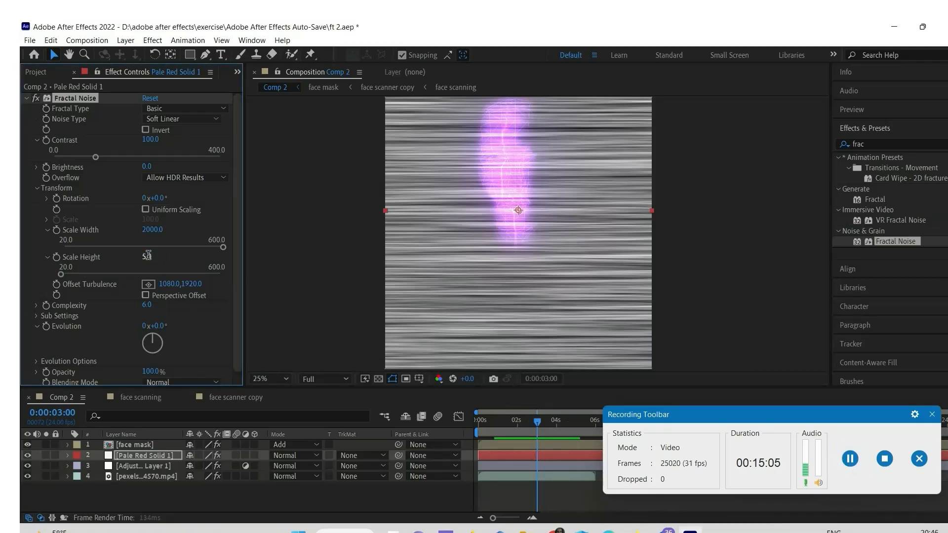
key(Return)
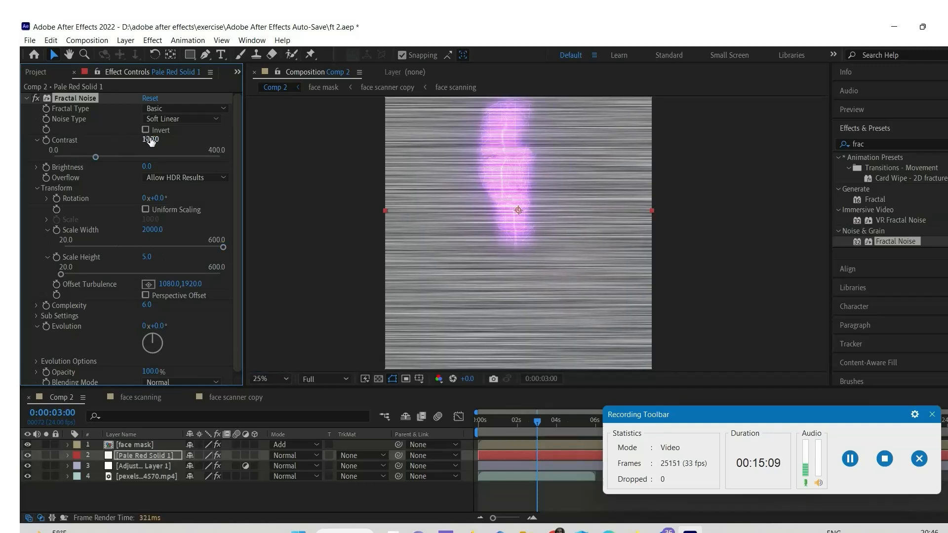
mouse_move(143, 165)
mouse_down()
mouse_move(177, 166)
mouse_move(99, 173)
mouse_move(137, 173)
mouse_up()
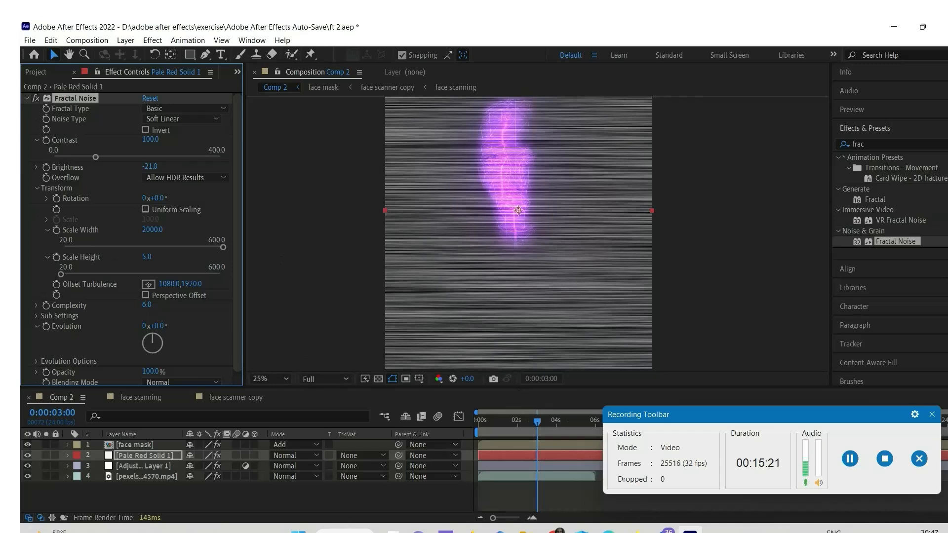
Make the noise solid a 3D layer and move it right along its X axis until its left edge meets the face
click(254, 454)
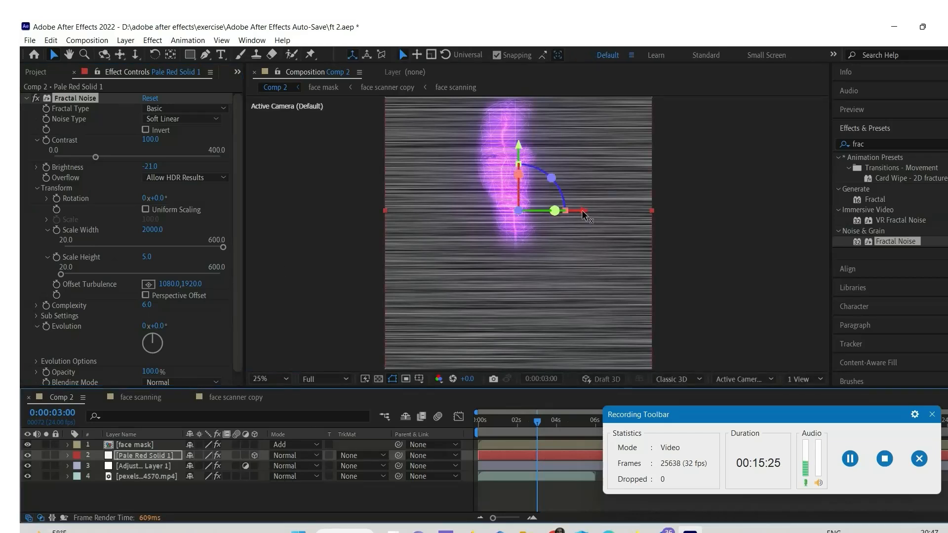
drag(586, 211, 712, 225)
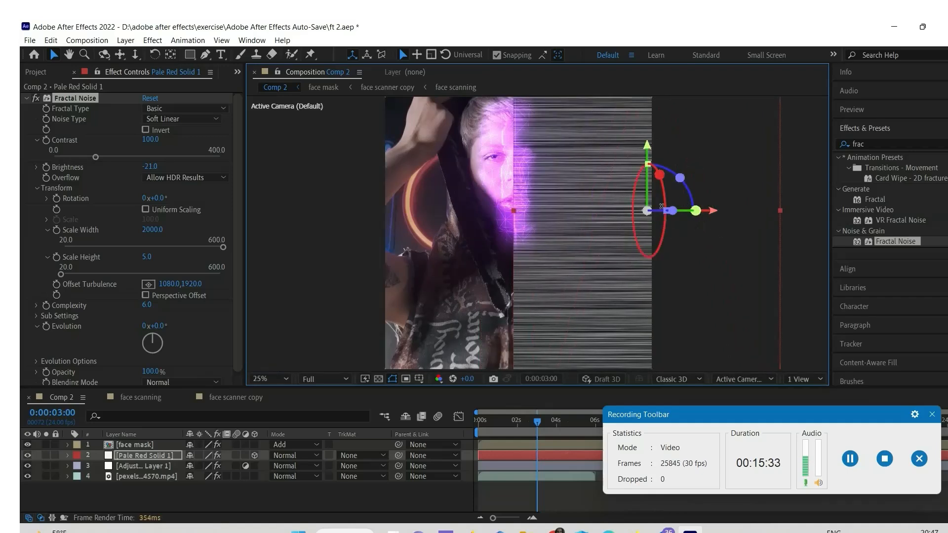
drag(659, 213, 717, 212)
key(ctrl+z)
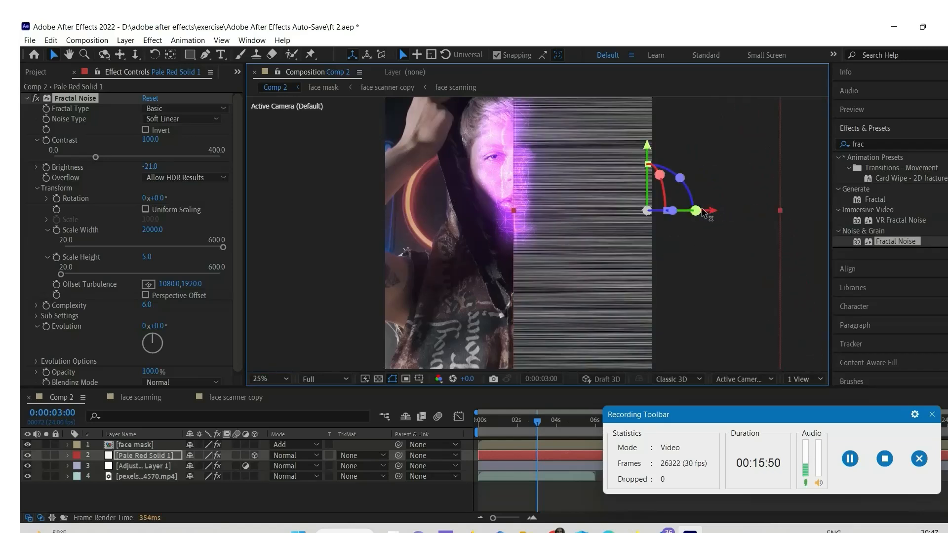
Turn the 3D solid about its vertical axis into perspective across the face and set the Fractal Noise Scale Width to 3000
key(comma)
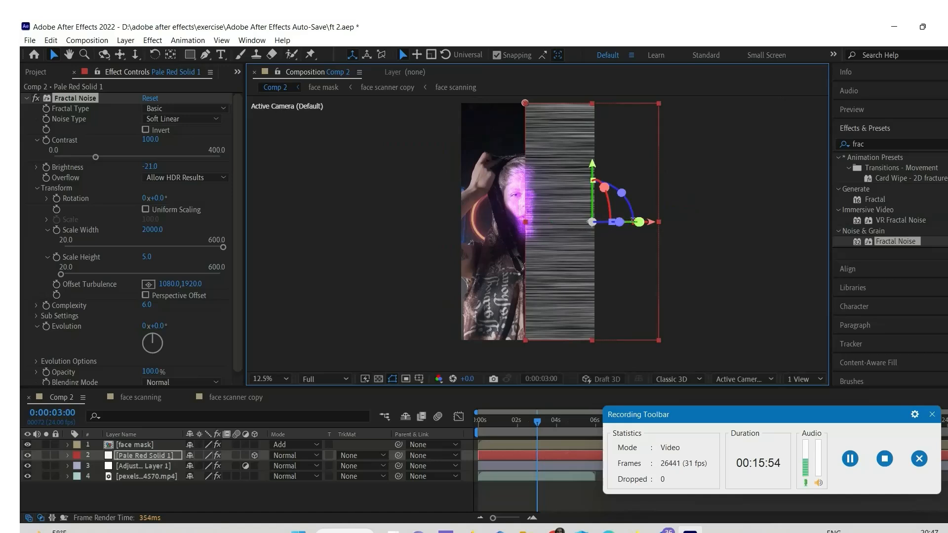
mouse_move(638, 222)
mouse_down()
mouse_move(573, 222)
mouse_move(623, 222)
mouse_up()
click(152, 230)
text(3000)
key(Return)
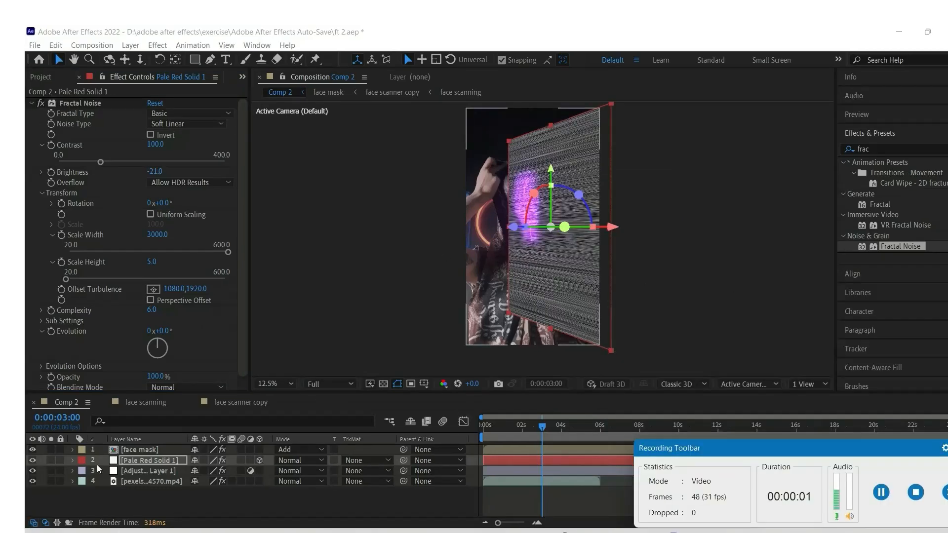
Hide the noise solid, preview the face footage, and set the current time to 0:00:02:10
click(32, 460)
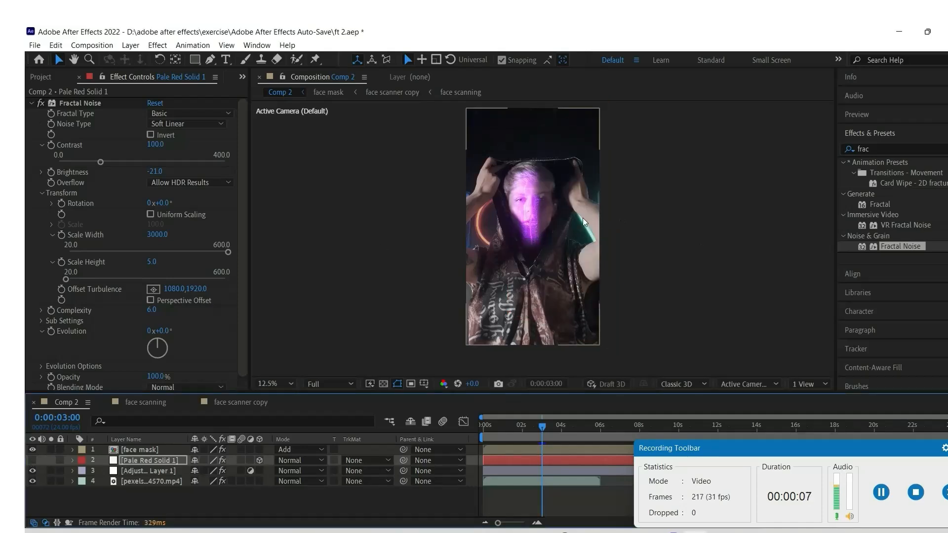
scroll(582, 220, up, 1)
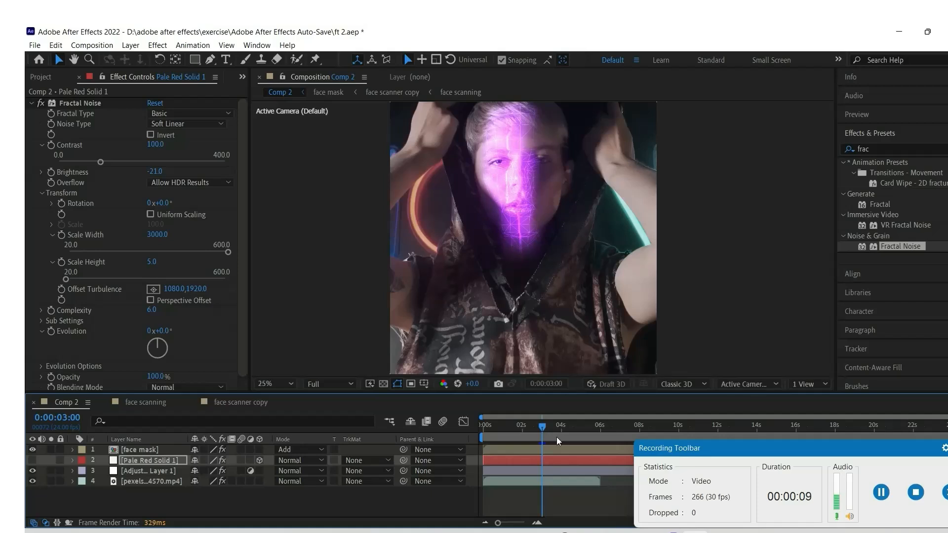
drag(543, 428, 533, 428)
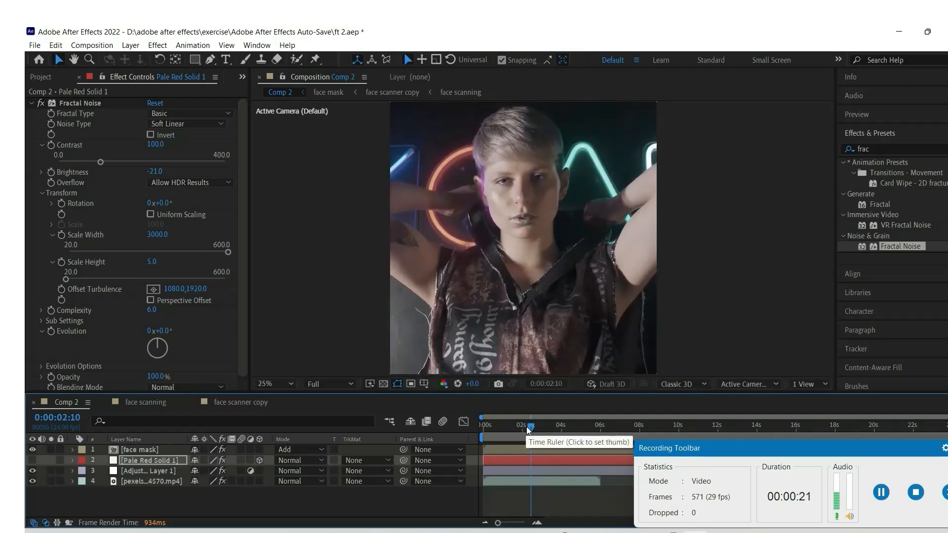
key(space)
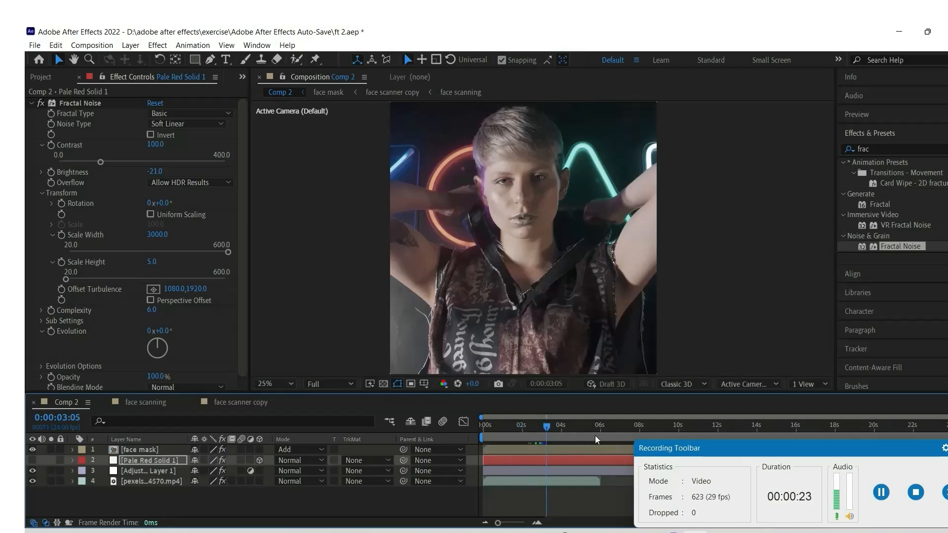
drag(554, 430, 531, 433)
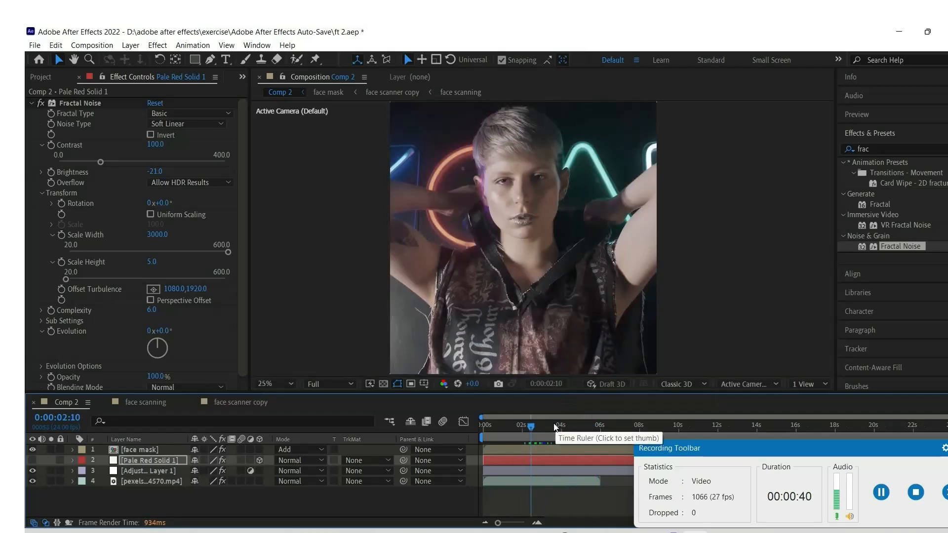
scroll(499, 236, up, 2)
scroll(499, 234, down, 2)
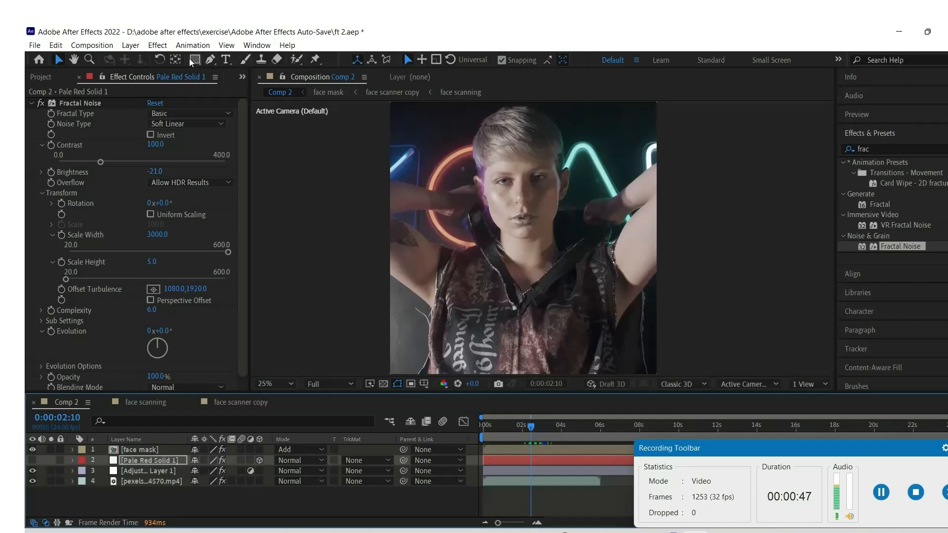
click(209, 60)
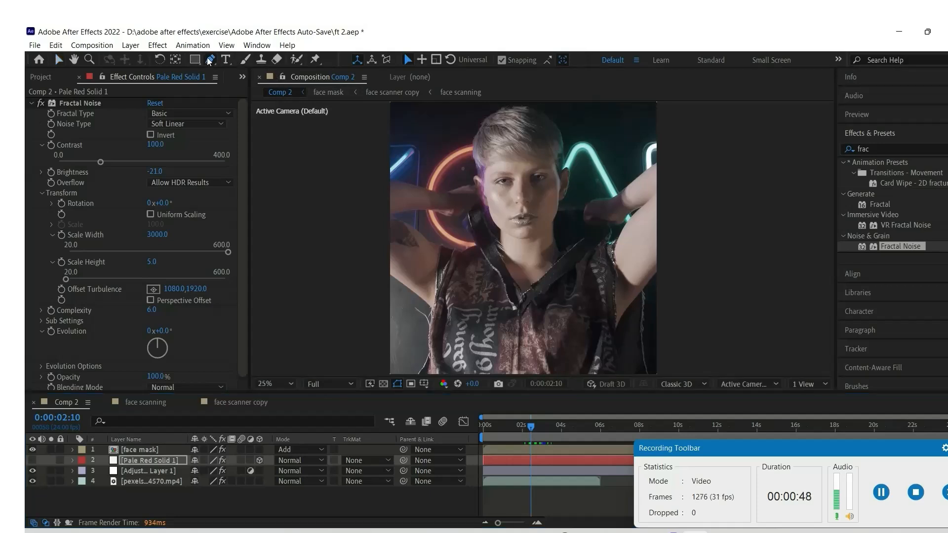
click(451, 104)
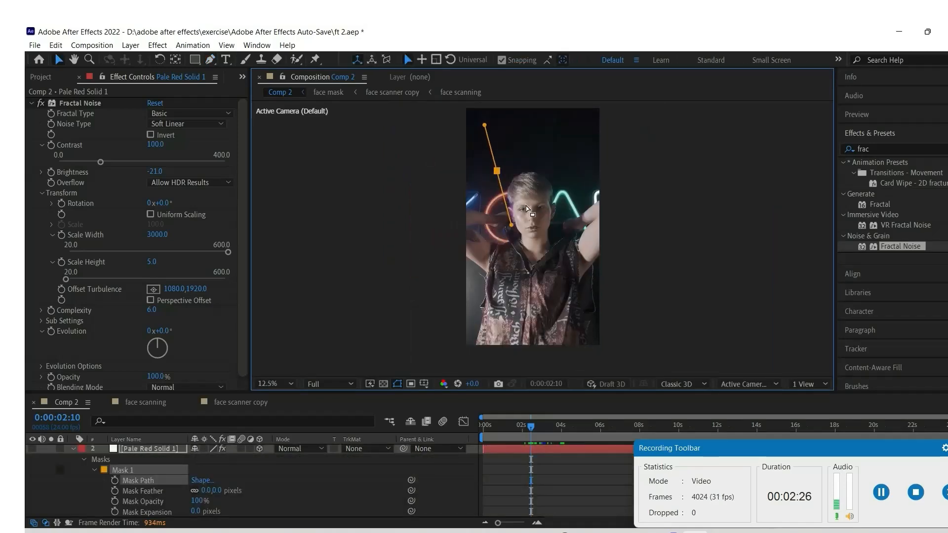
key(ctrl+z)
key(ctrl+z)
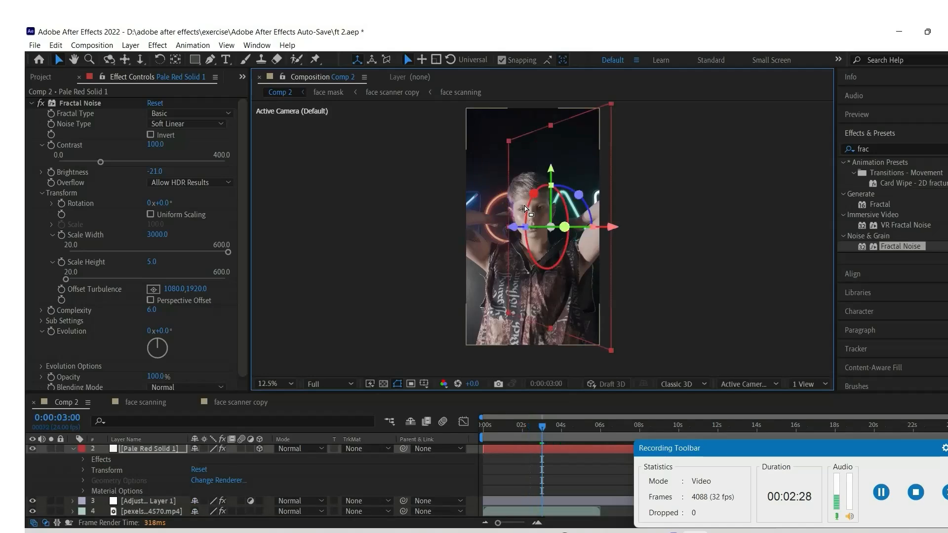
click(56, 45)
click(62, 69)
click(56, 45)
click(69, 79)
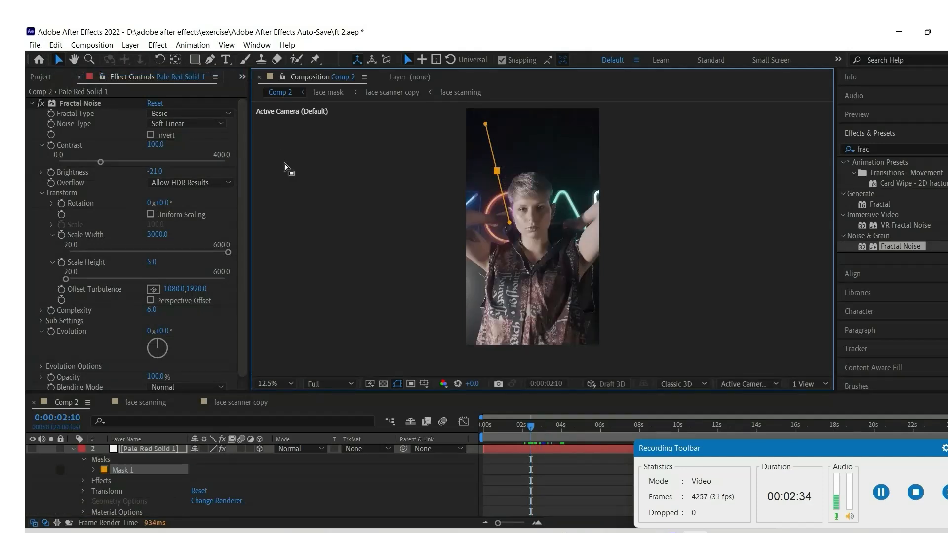
key(ctrl+z)
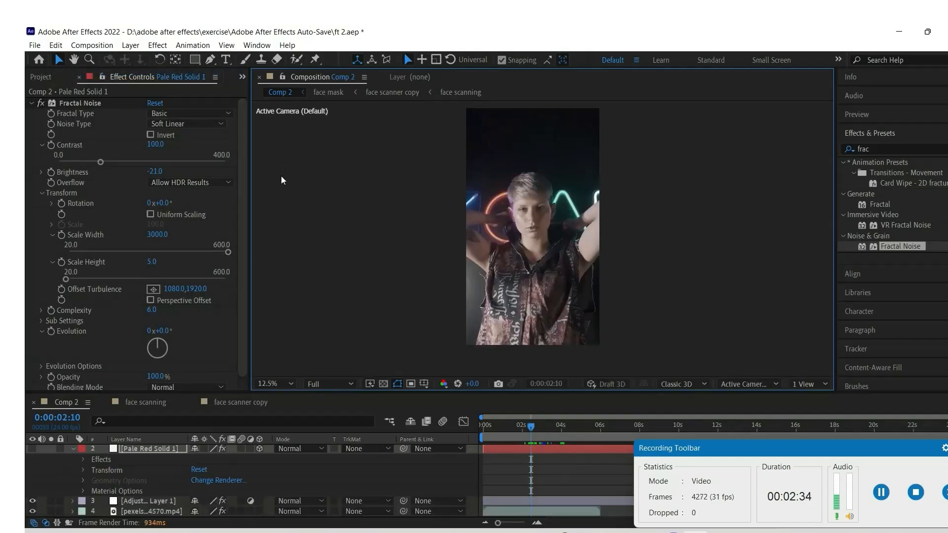
Draw a closed Pen tool mask on the noise solid, running along the face's left edge and around the area outside the frame
click(210, 59)
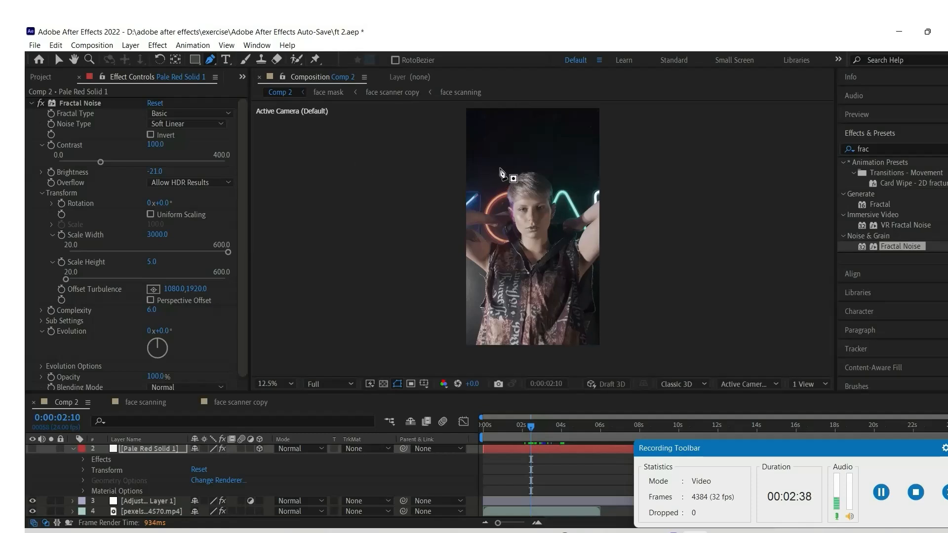
drag(501, 170, 519, 247)
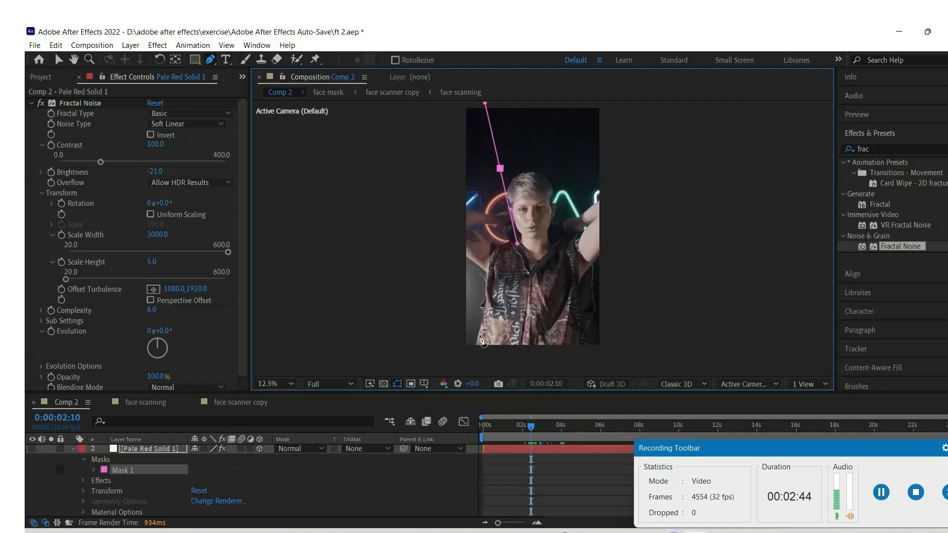
click(485, 338)
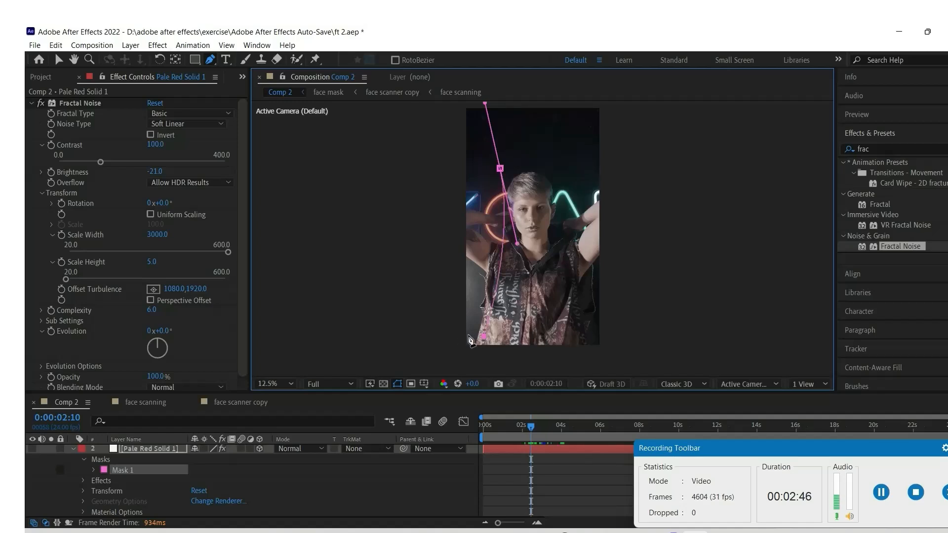
click(459, 335)
click(435, 277)
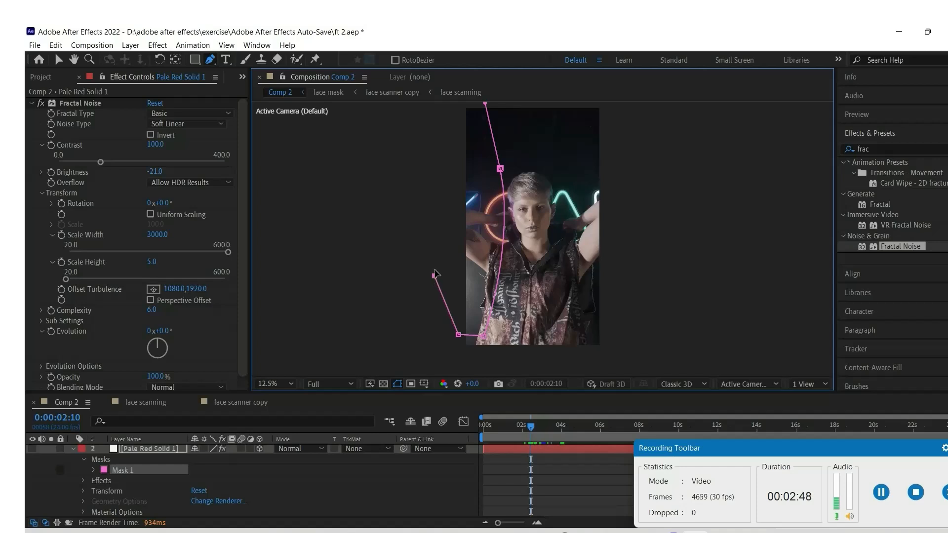
click(443, 201)
click(452, 147)
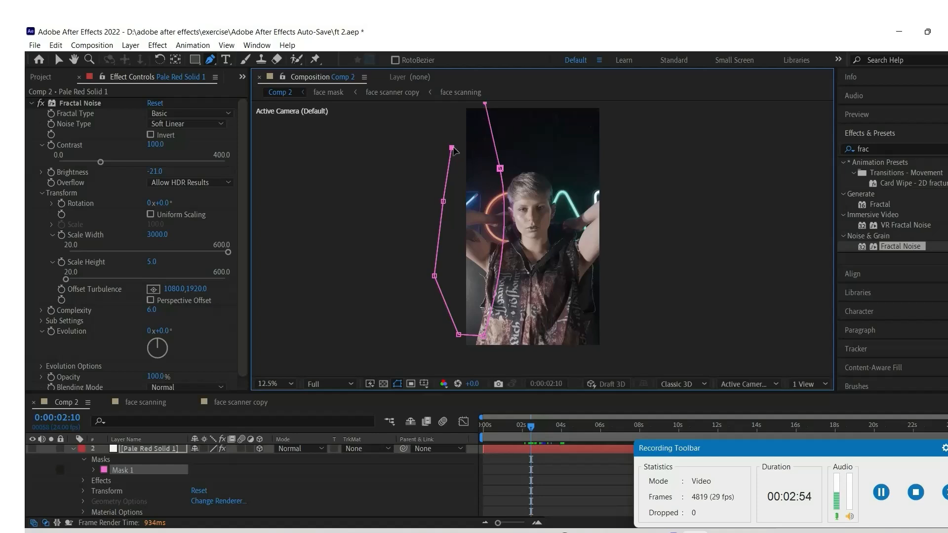
click(479, 104)
click(59, 59)
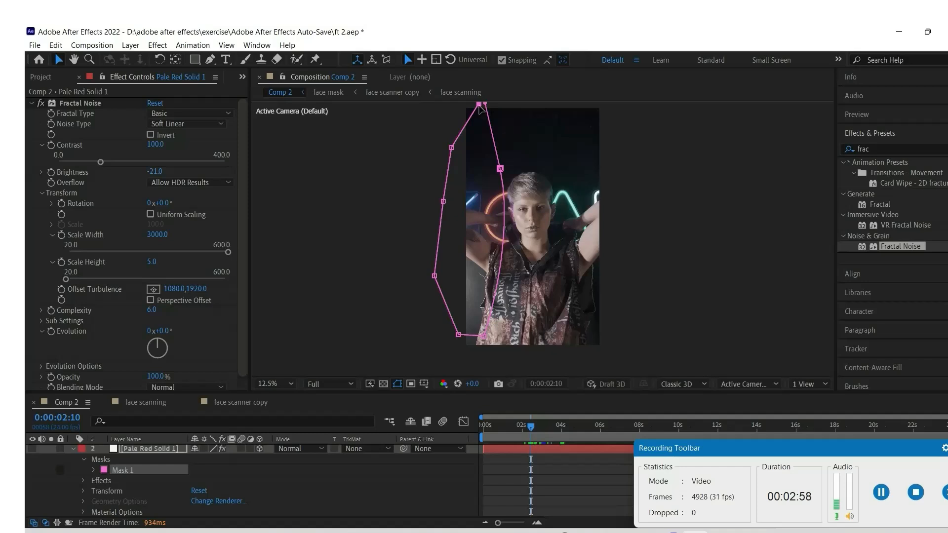
drag(480, 104, 484, 114)
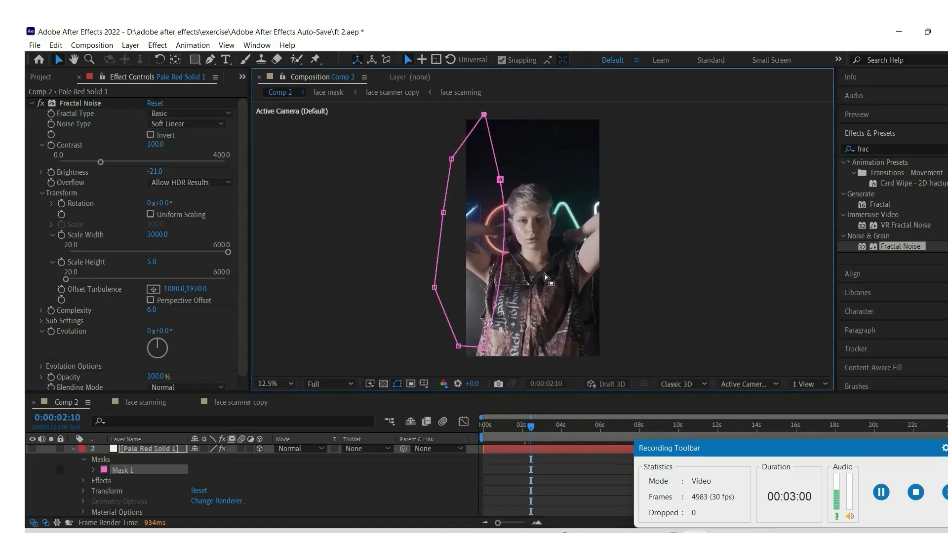
At 0:00:04:00, move the mask's inner-edge points across to the far side of the face to keyframe the Mask Path
click(560, 429)
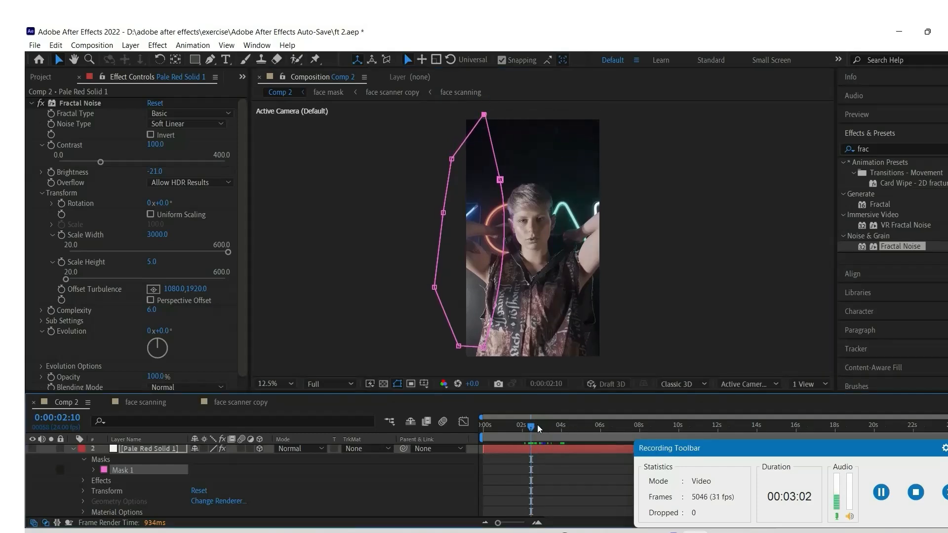
drag(560, 429, 562, 431)
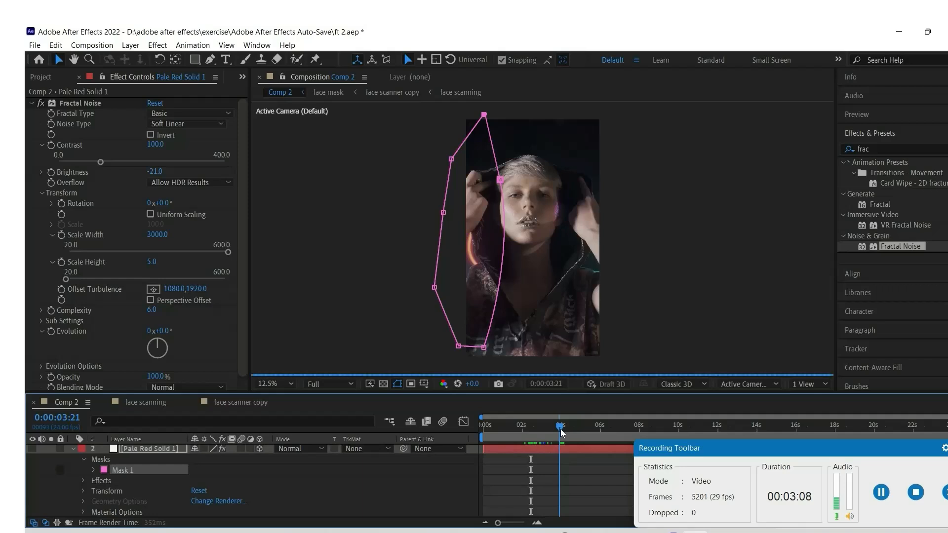
click(562, 431)
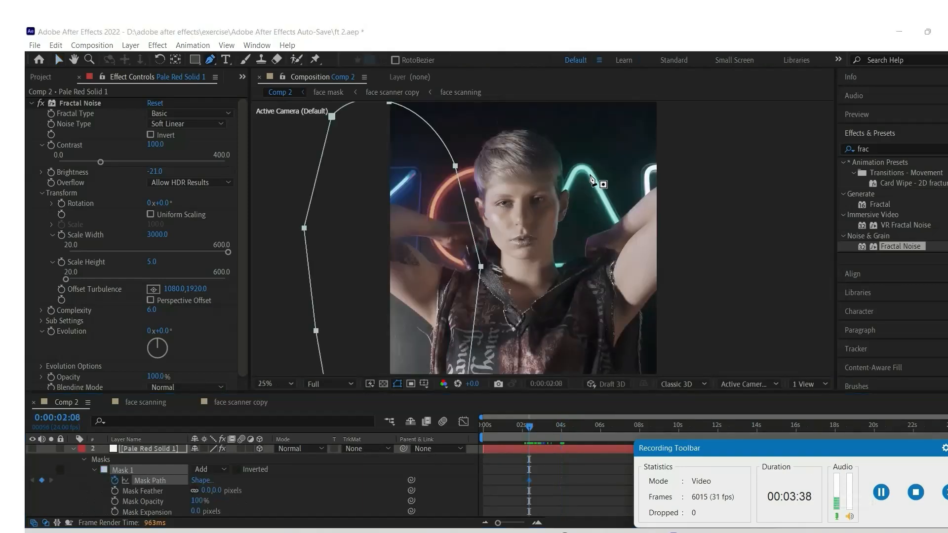
click(561, 430)
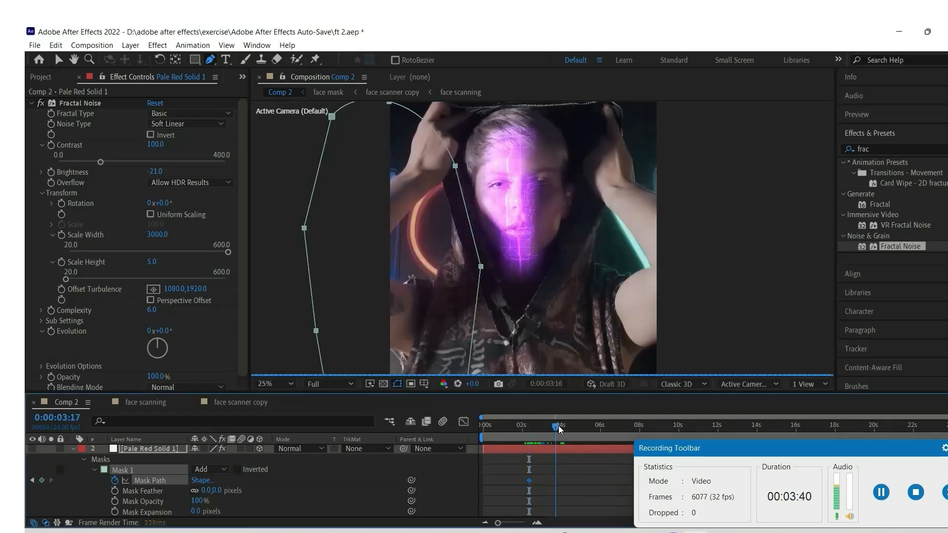
click(562, 431)
scroll(461, 224, down, 1)
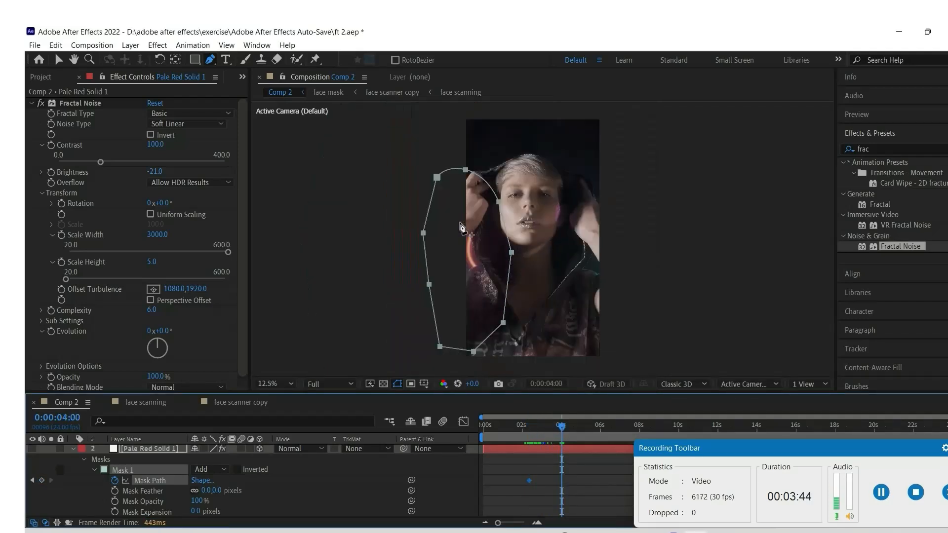
click(59, 60)
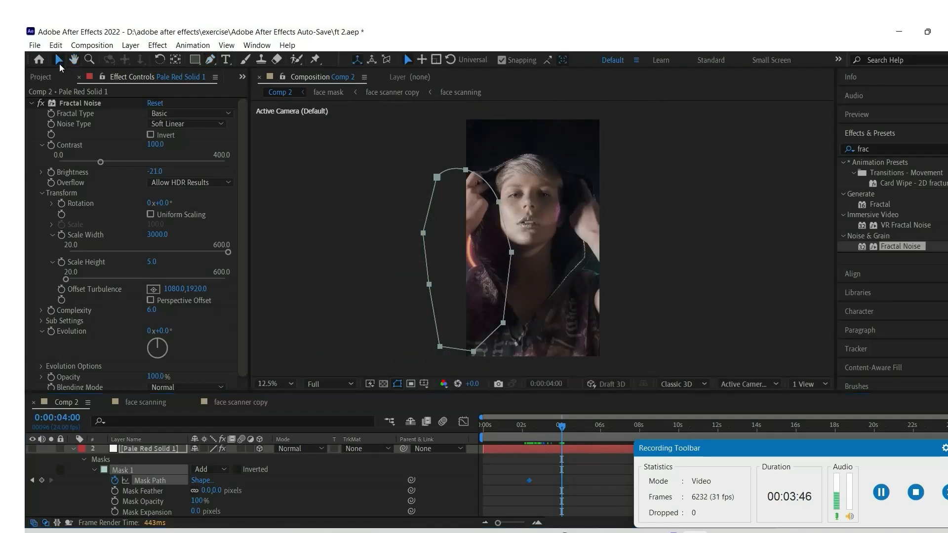
drag(499, 202, 522, 203)
key(ctrl+z)
click(539, 267)
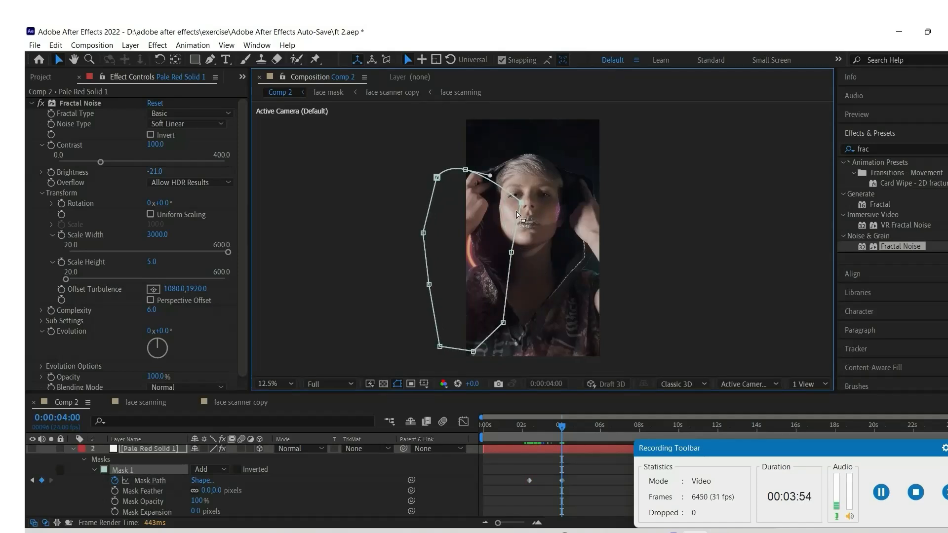
key(ctrl+z)
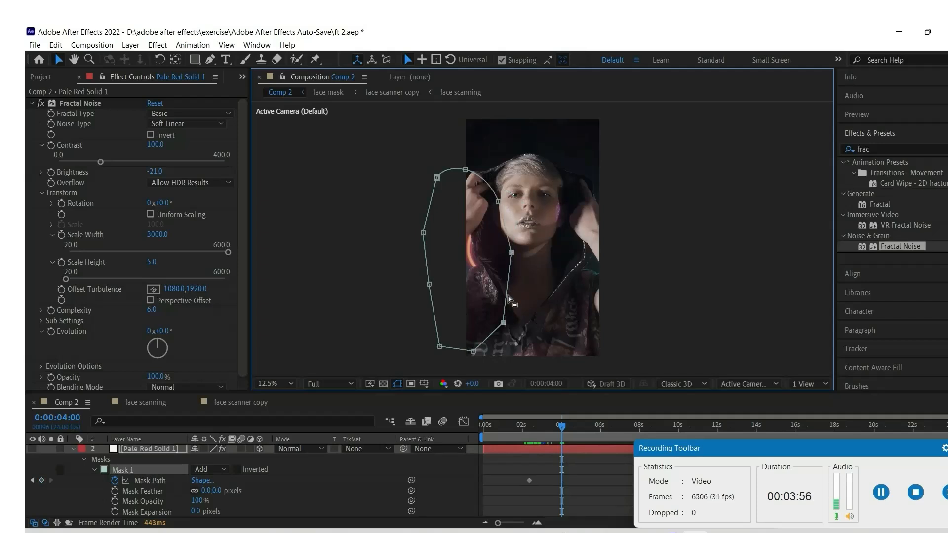
drag(516, 257, 577, 251)
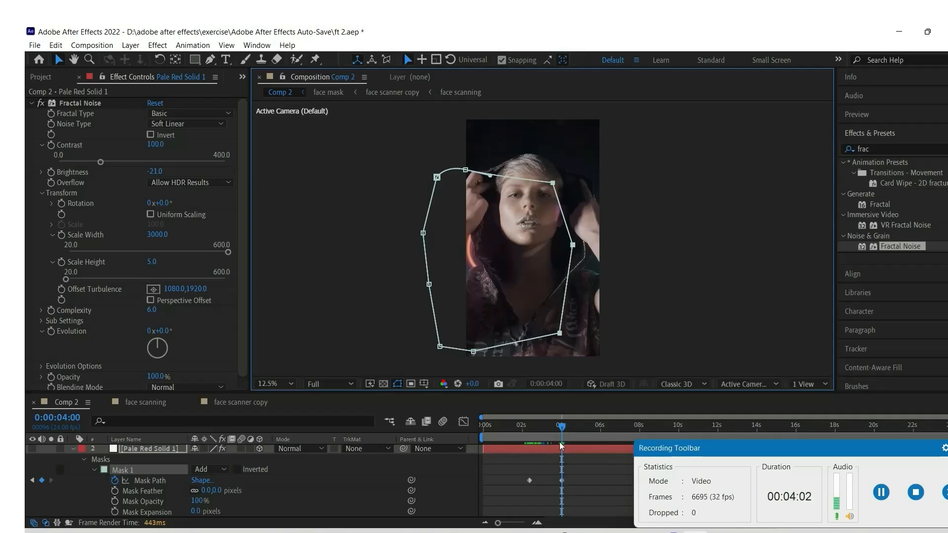
Scrub between the two Mask Path keyframes to check the mask's movement and set the current time to 0:00:03:00
drag(562, 430, 542, 434)
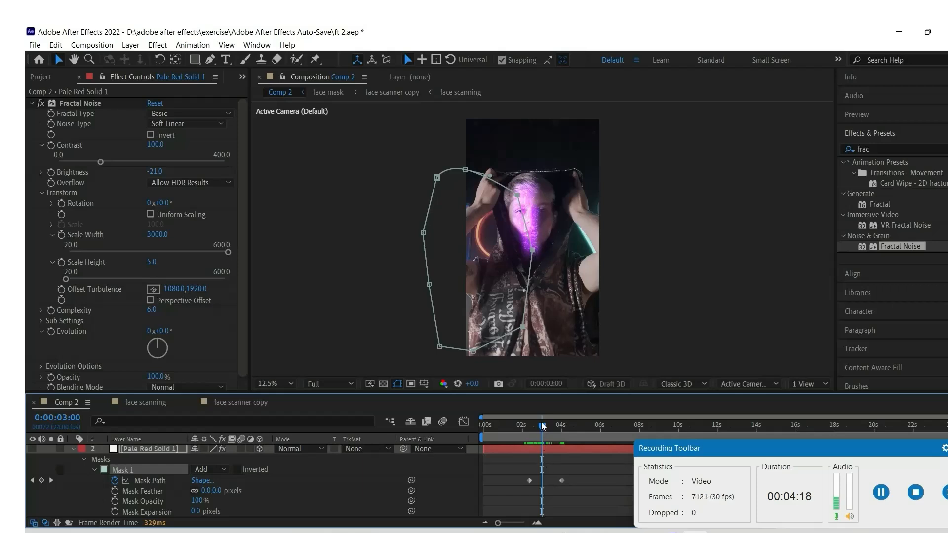
mouse_move(543, 433)
mouse_down()
mouse_move(561, 431)
mouse_move(544, 434)
mouse_up()
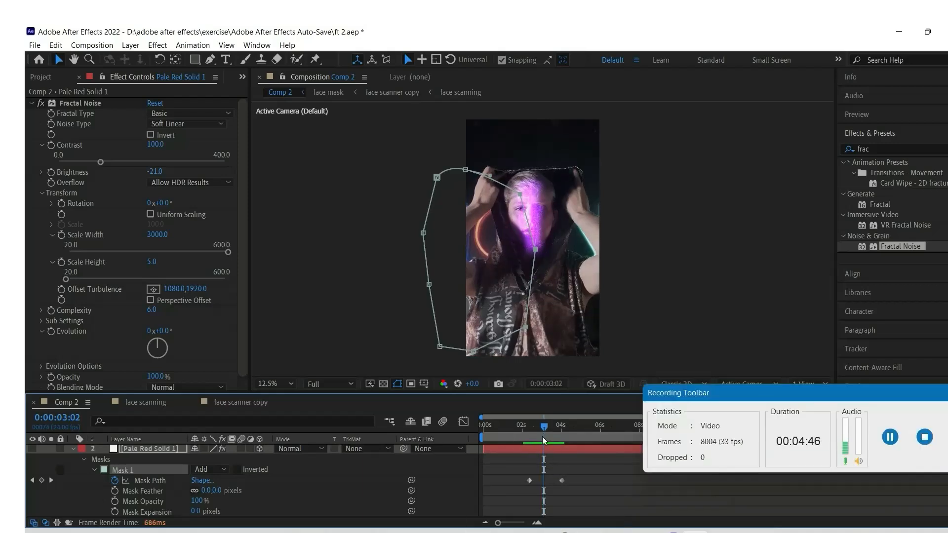
drag(548, 431, 548, 431)
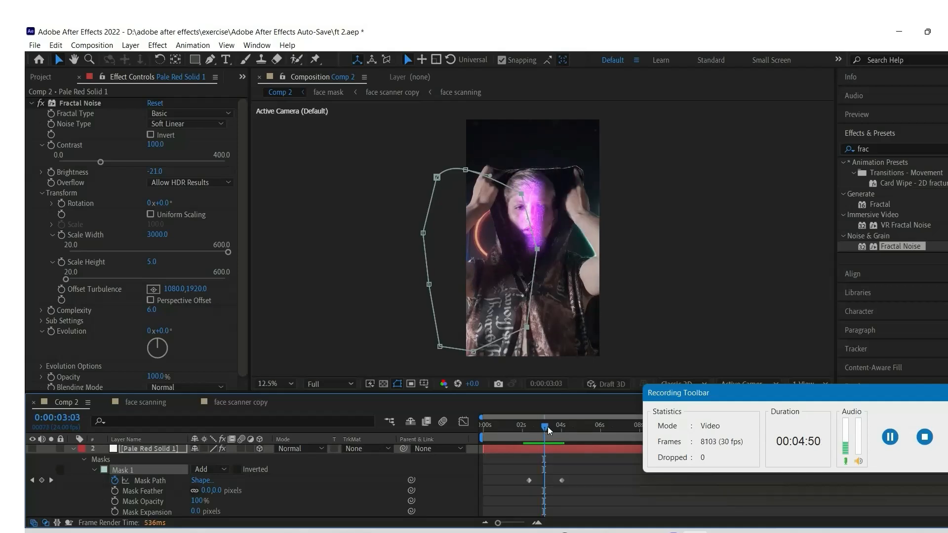
key(alt+shift+j)
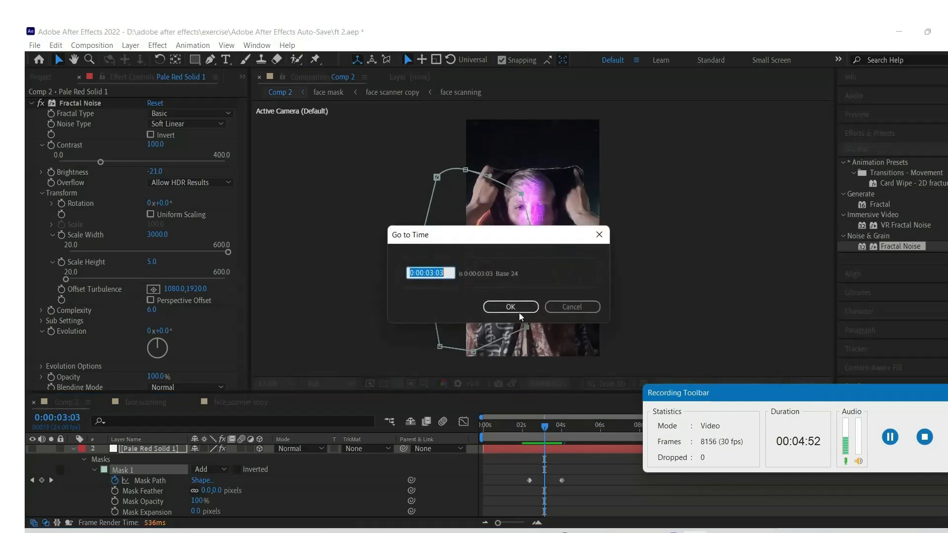
drag(450, 274, 435, 279)
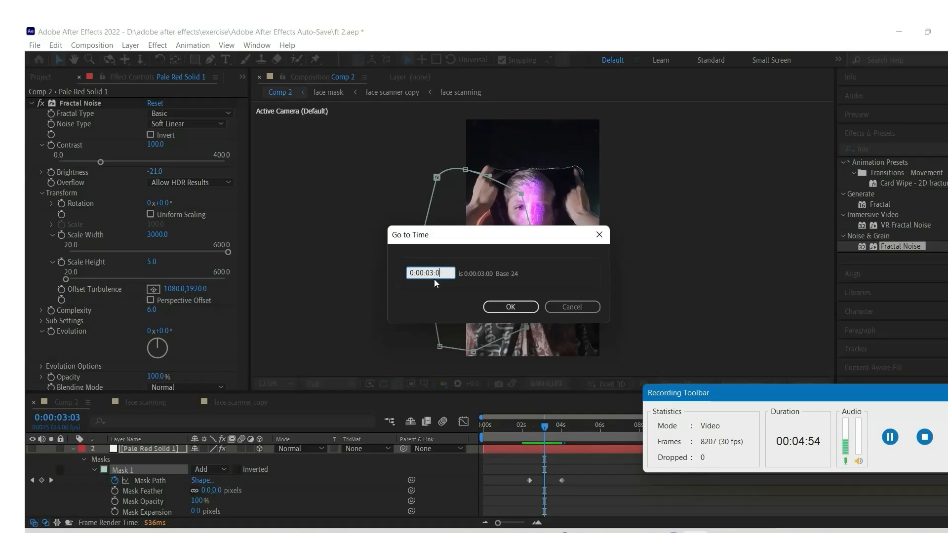
text(00)
click(510, 306)
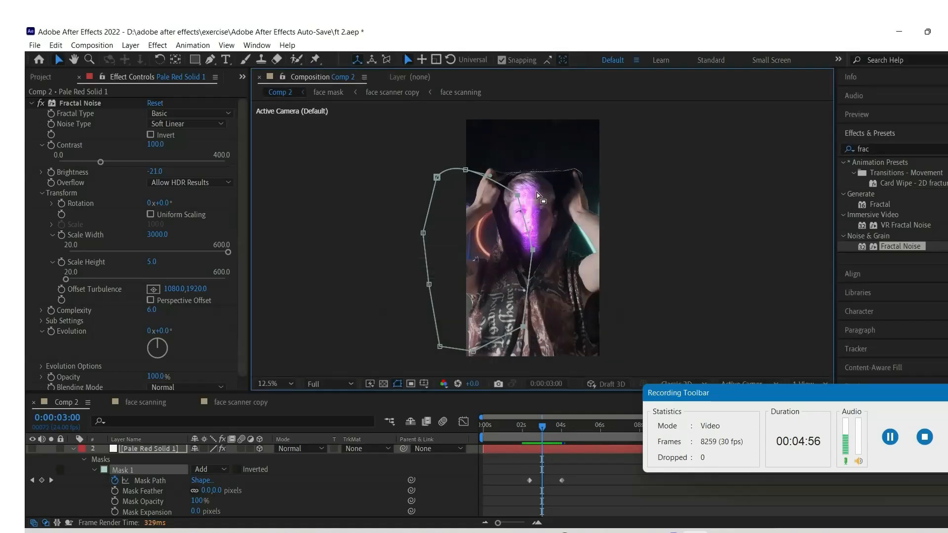
Align the mask's upper and lower inner points into a vertical edge down the middle of the face at 0:00:03:00
scroll(546, 252, up, 2)
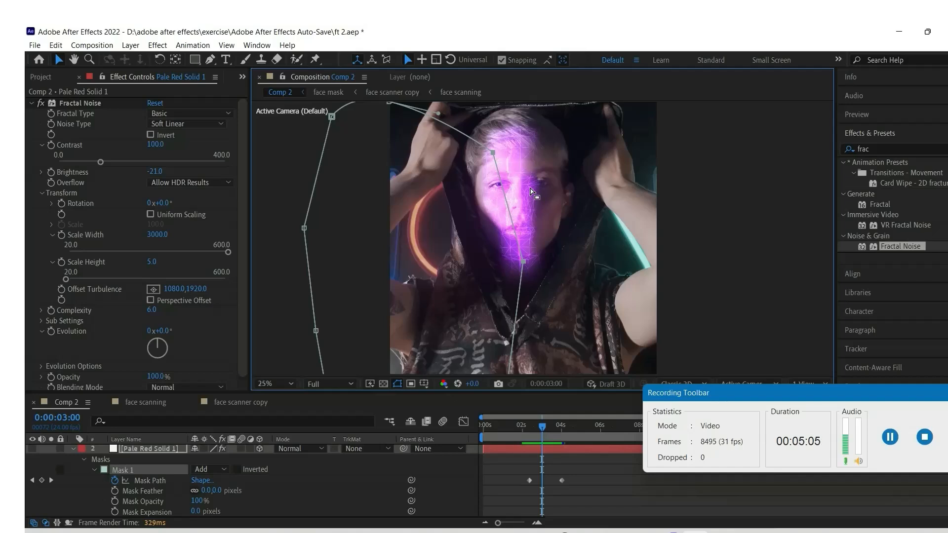
click(496, 156)
click(494, 155)
drag(494, 156, 522, 154)
scroll(538, 291, down, 1)
scroll(538, 292, up, 1)
scroll(526, 355, down, 1)
drag(523, 327, 533, 330)
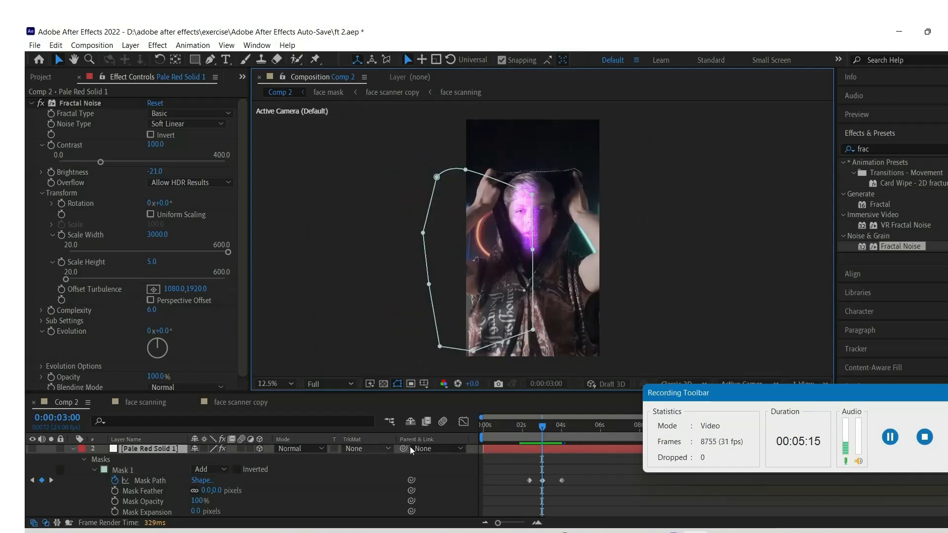
Turn the visibility of the masked noise solid back on
scroll(135, 482, up, 1)
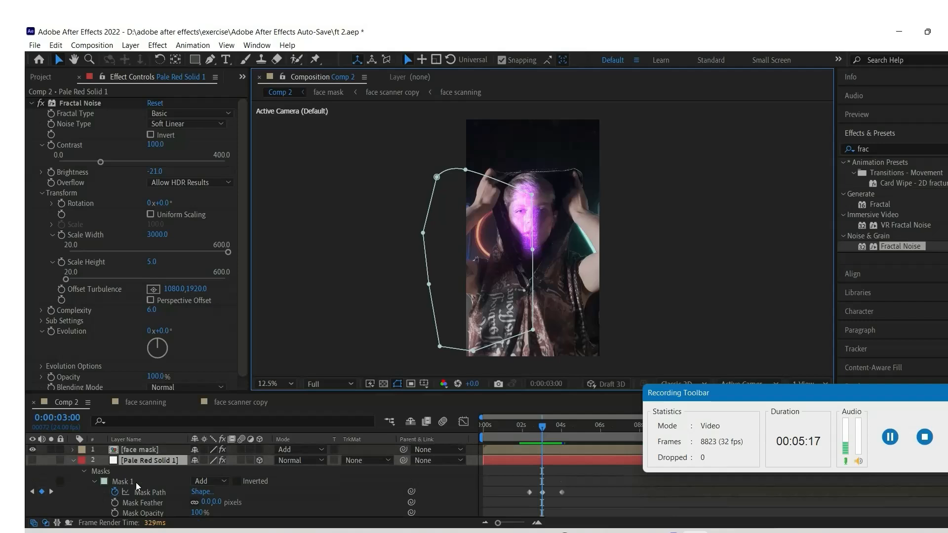
scroll(75, 474, down, 2)
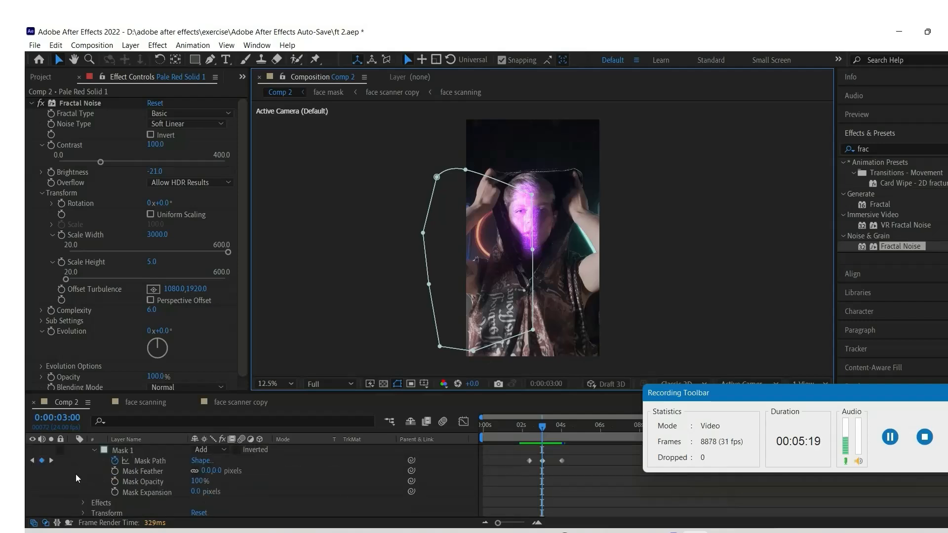
scroll(76, 474, down, 3)
scroll(115, 485, up, 5)
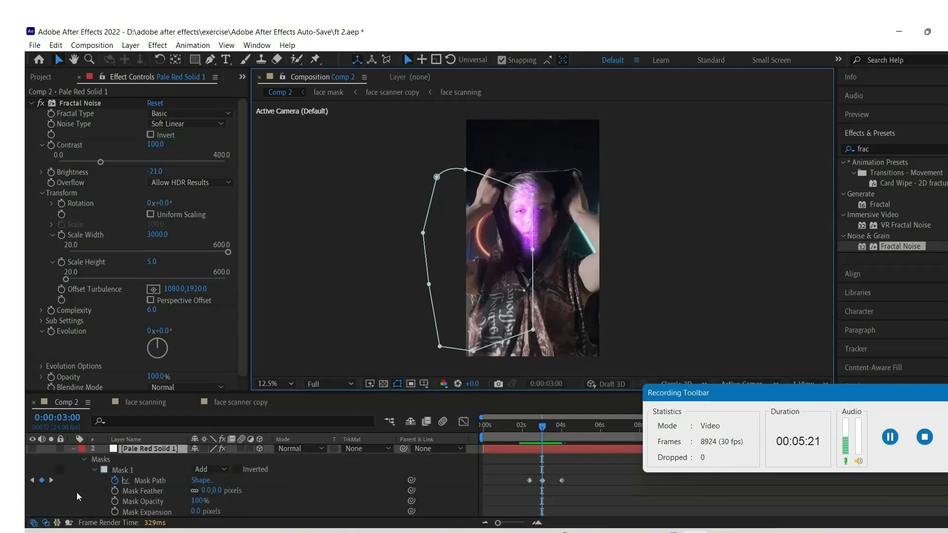
scroll(75, 487, up, 1)
click(28, 461)
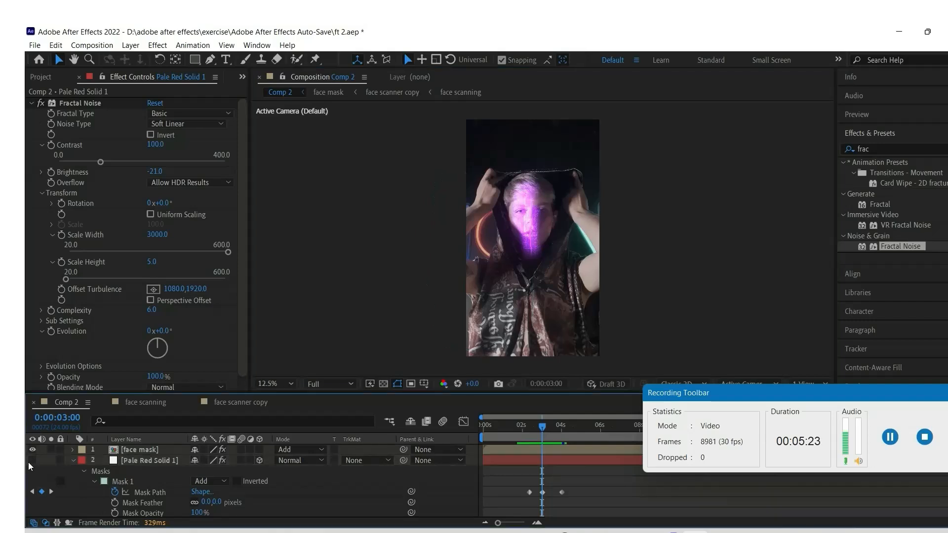
click(33, 461)
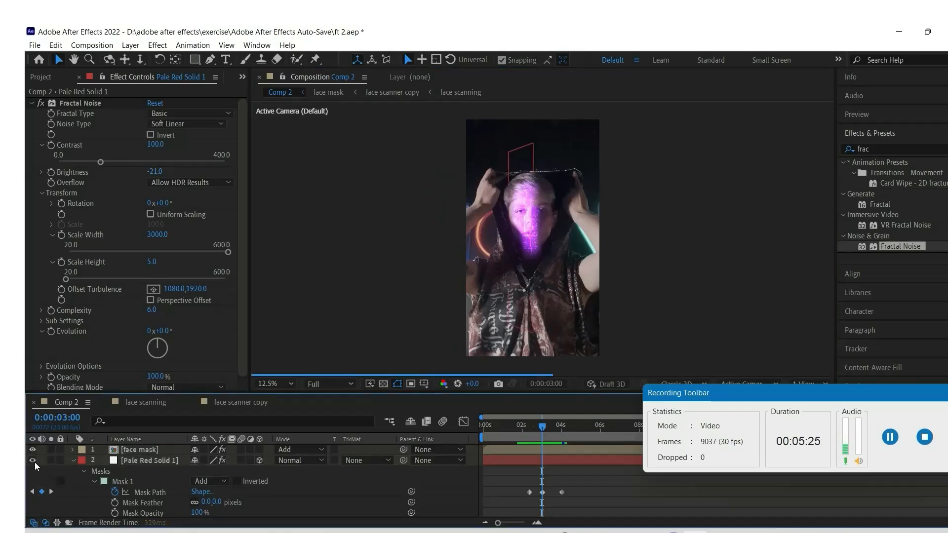
Set the mode of Mask 1 on the noise solid to Subtract, comparing it with Add
scroll(604, 269, down, 1)
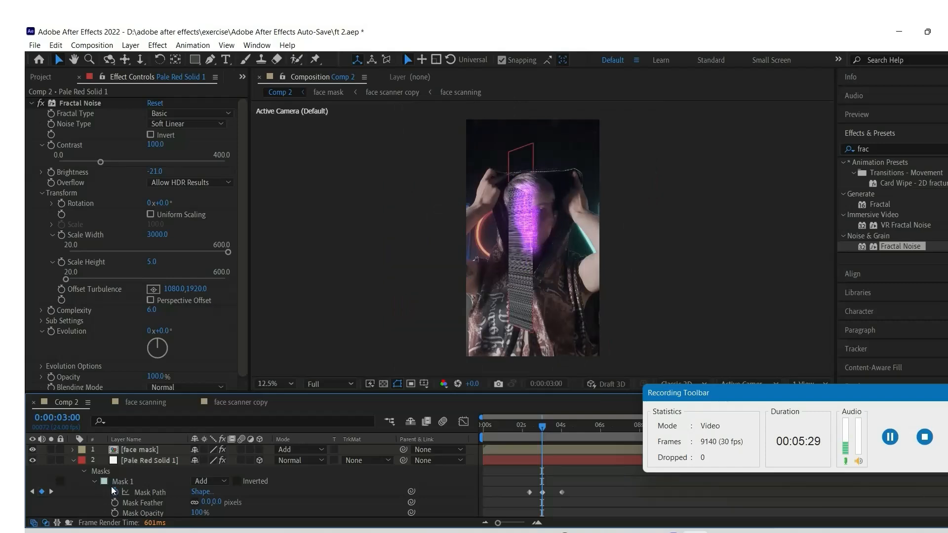
click(208, 481)
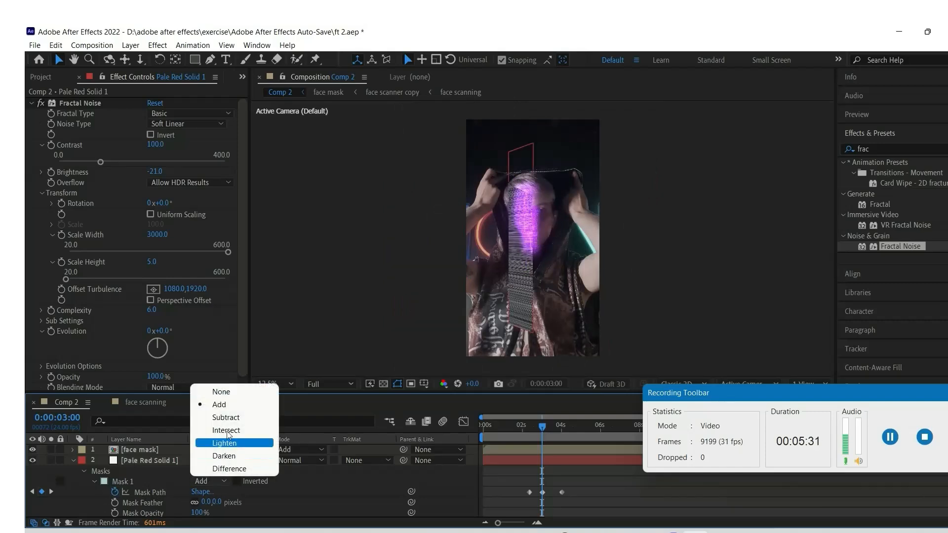
click(229, 417)
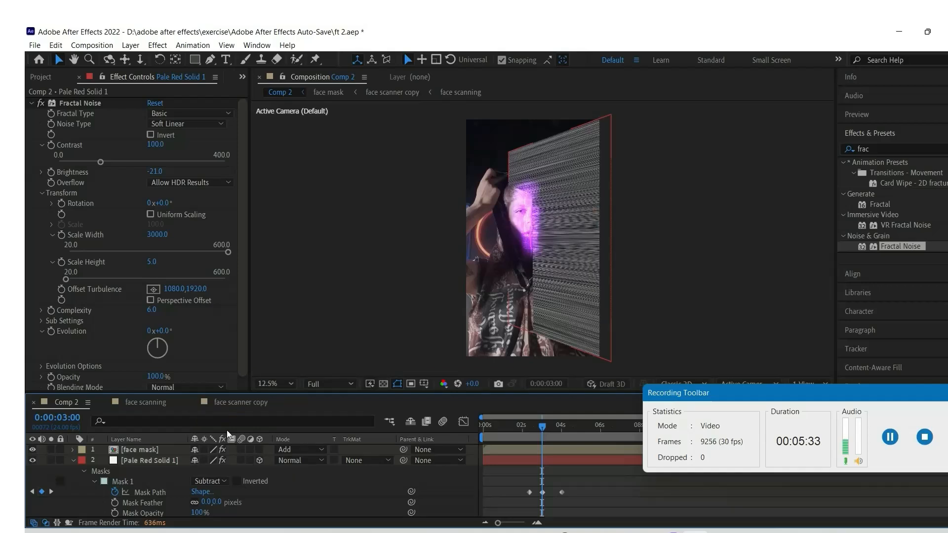
click(208, 481)
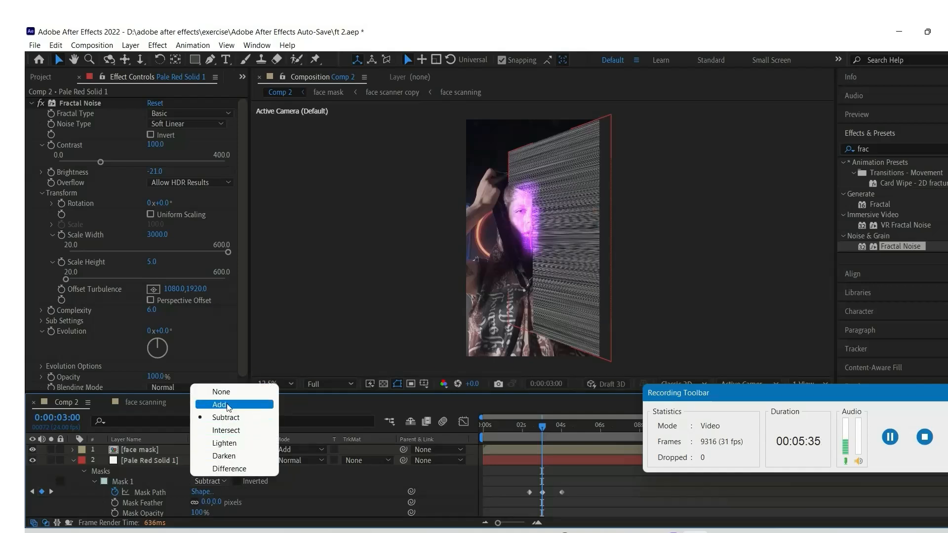
click(221, 404)
click(208, 481)
click(229, 417)
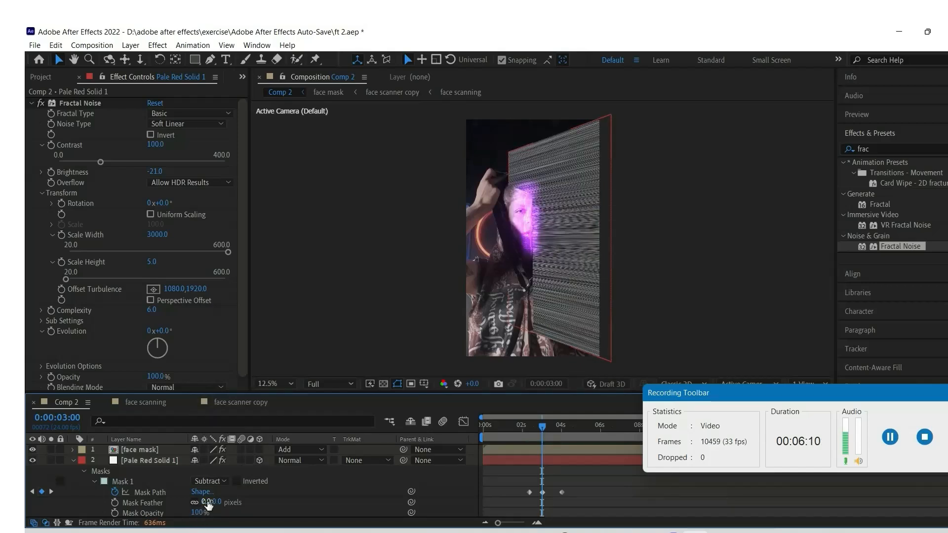
Give Mask 1 on the noise solid a feather of 60 pixels
drag(205, 503, 245, 502)
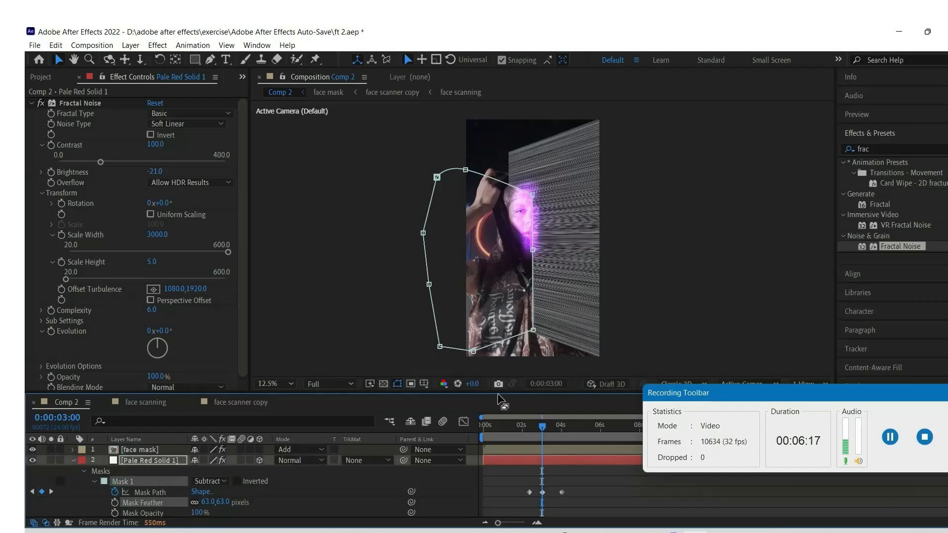
drag(498, 394, 498, 310)
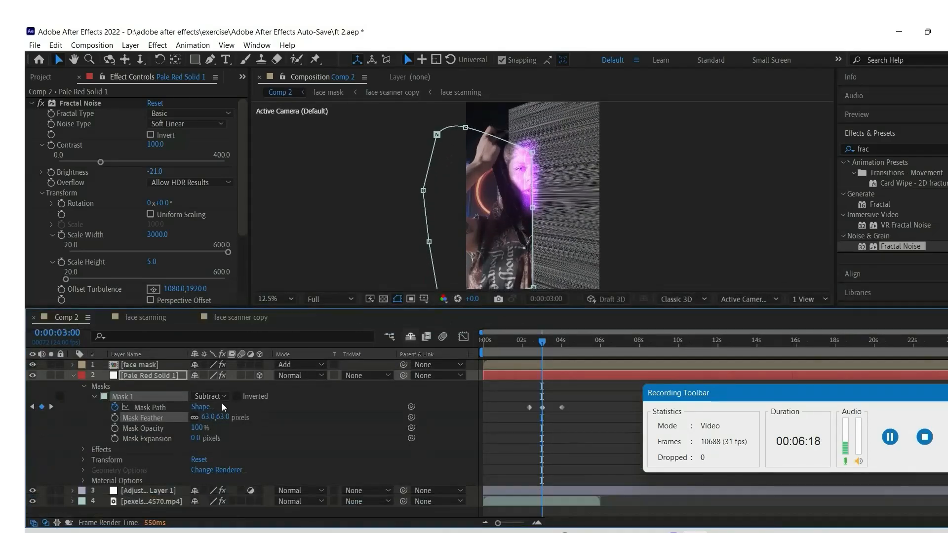
click(208, 418)
text(60)
key(Return)
click(890, 438)
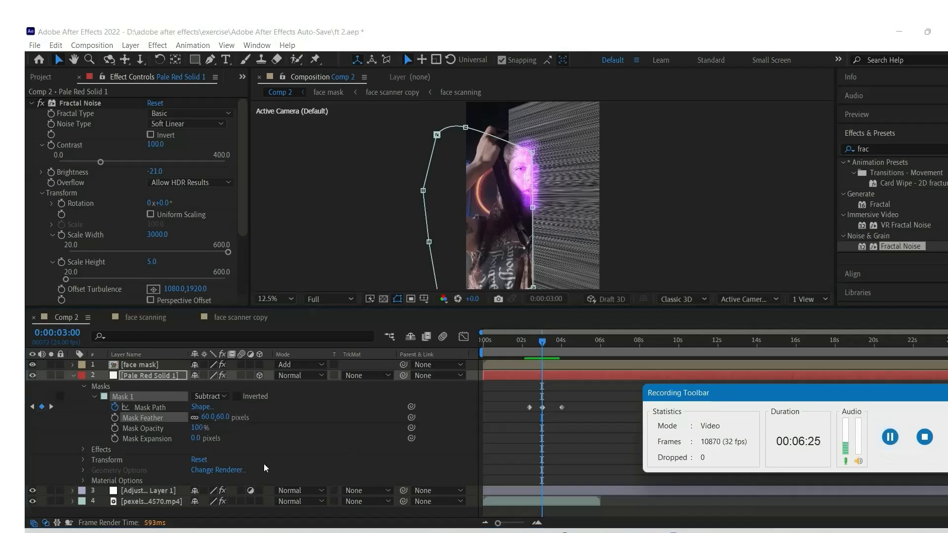
Increase the Mask Feather of Mask 1 to 200 pixels to soften the edge
key(period)
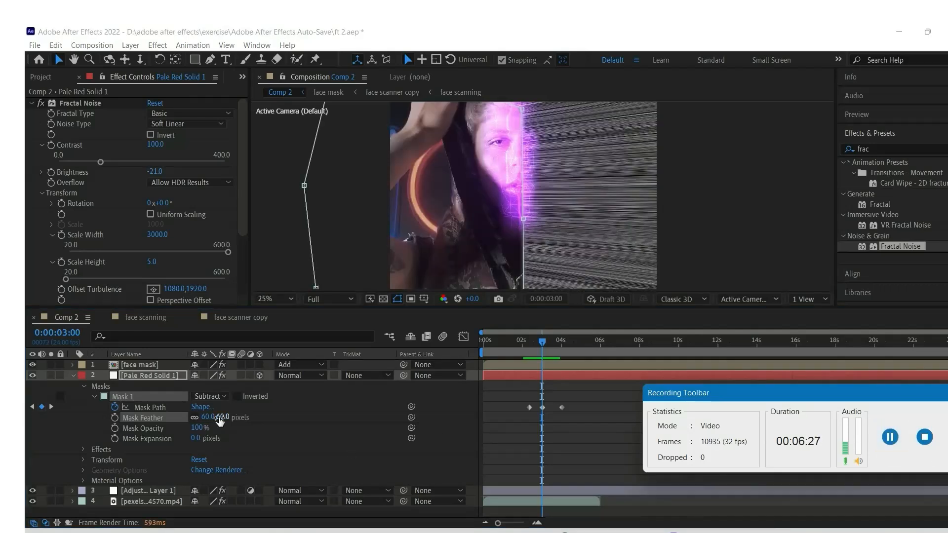
drag(203, 419, 273, 417)
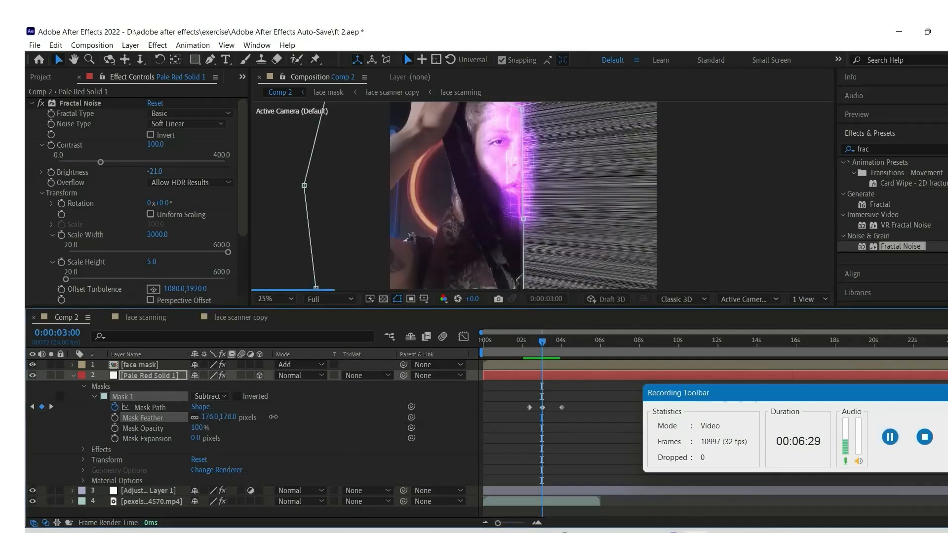
click(205, 418)
text(200)
key(Return)
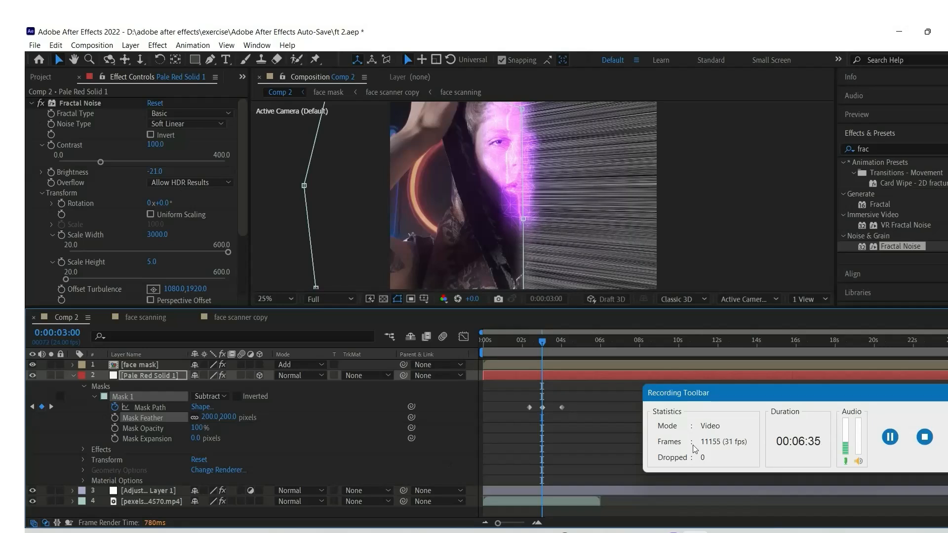
Find the CC Power Pin effect and apply it to the noise solid
click(886, 150)
text(cc)
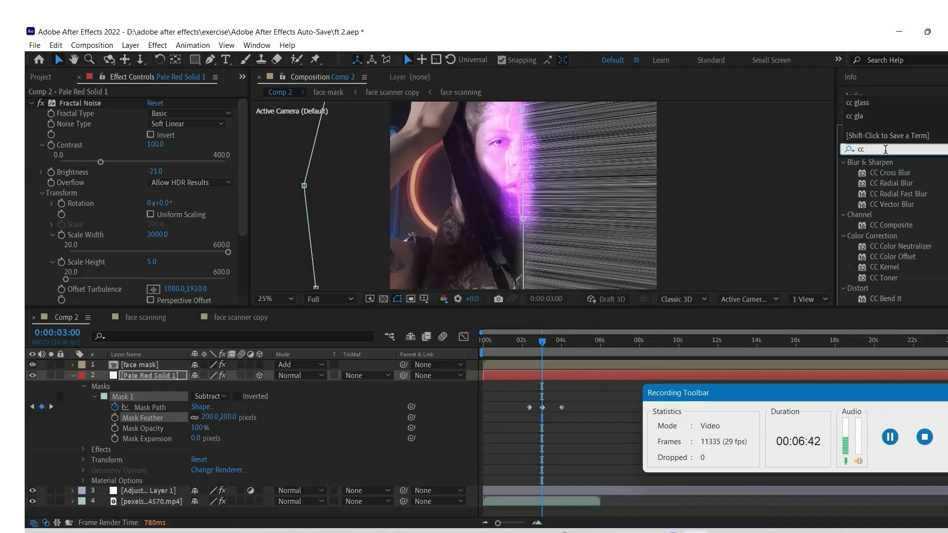
text( power)
drag(902, 177, 78, 282)
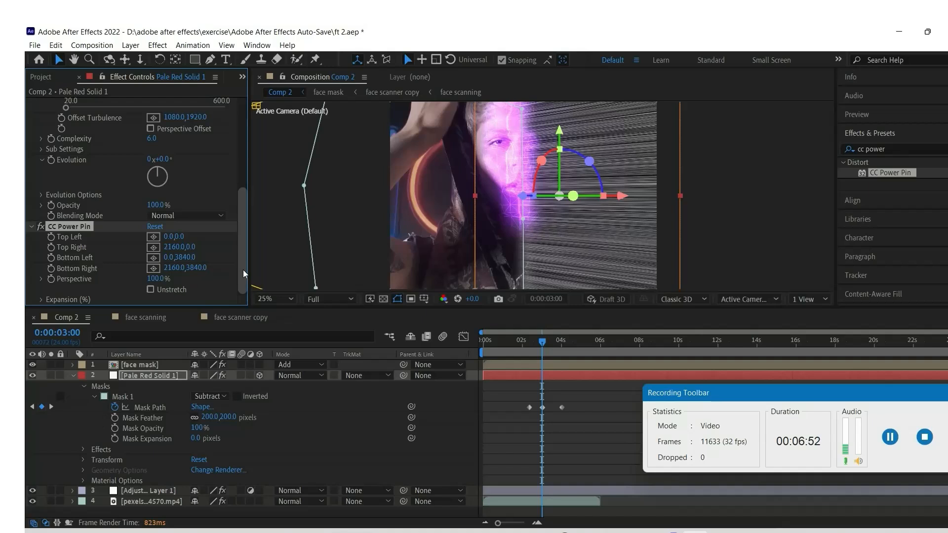
scroll(84, 272, up, 2)
scroll(85, 271, down, 2)
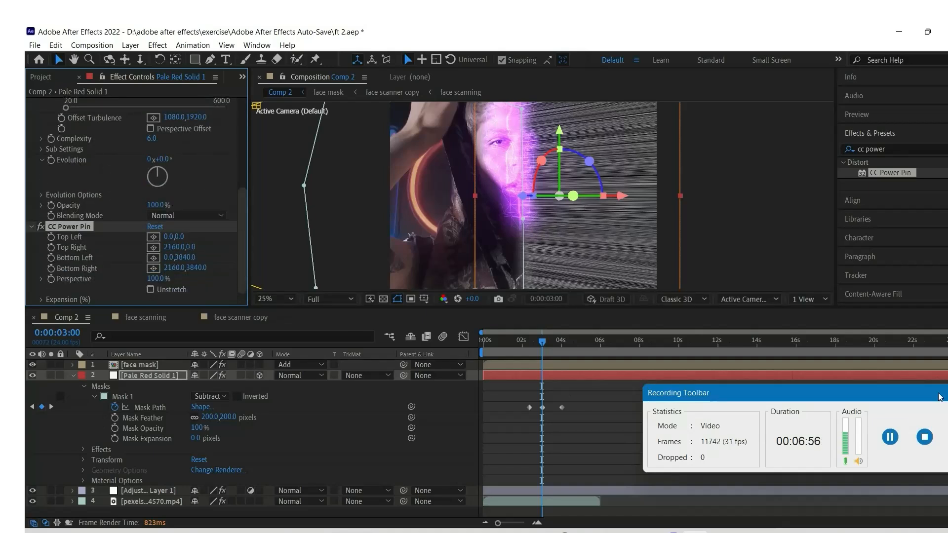
Try to pull the CC Power Pin's bottom-right corner up the solid's outer edge to about 2130.9, 1742.3
scroll(663, 199, down, 1)
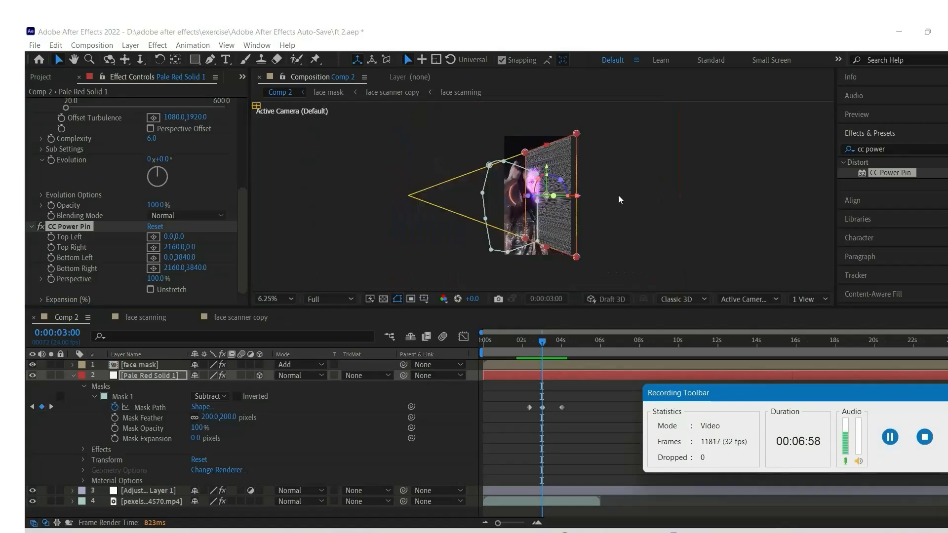
scroll(550, 229, down, 1)
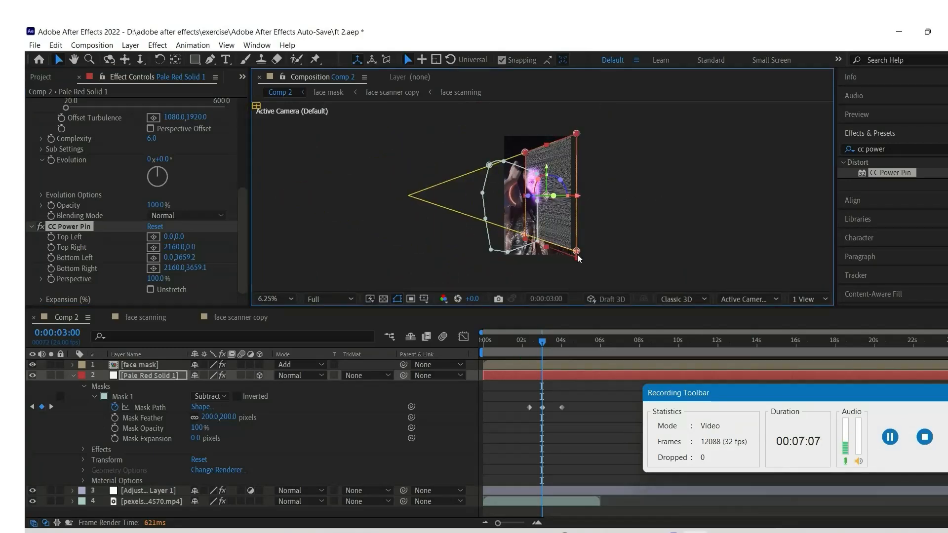
scroll(577, 254, up, 1)
scroll(577, 254, down, 1)
drag(577, 254, 575, 190)
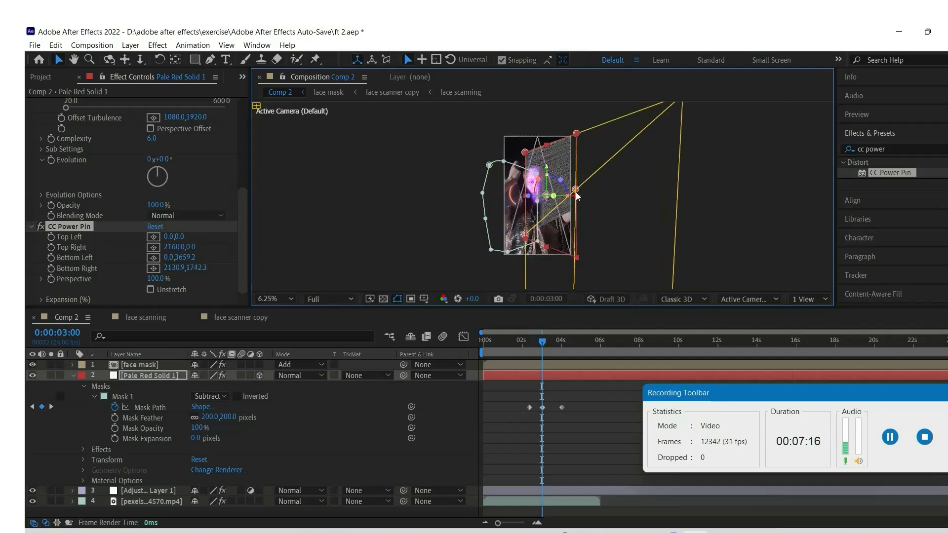
scroll(578, 196, down, 1)
scroll(618, 237, down, 1)
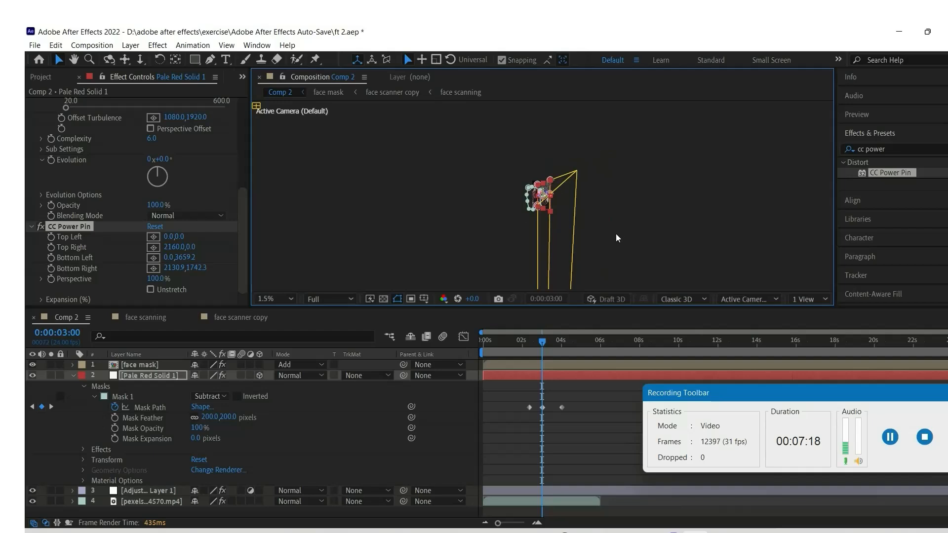
key(h)
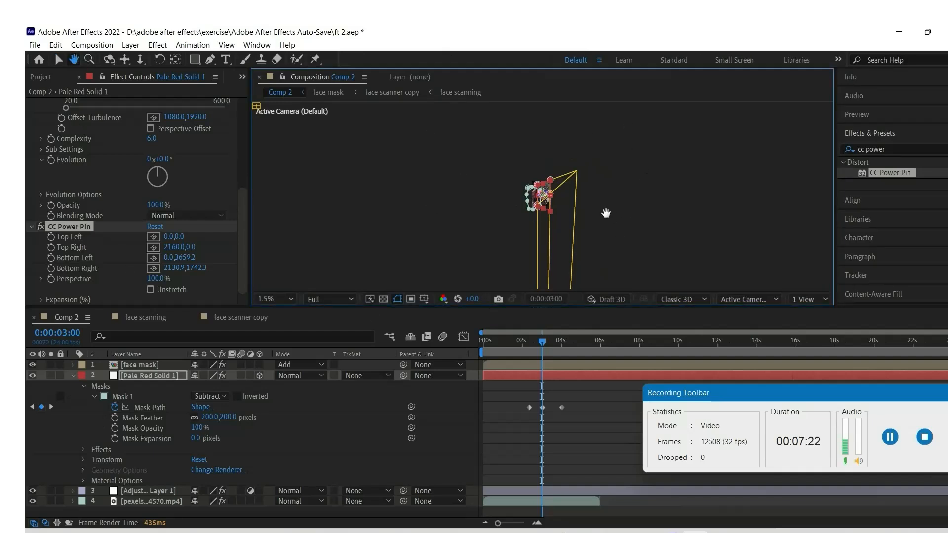
scroll(605, 217, up, 2)
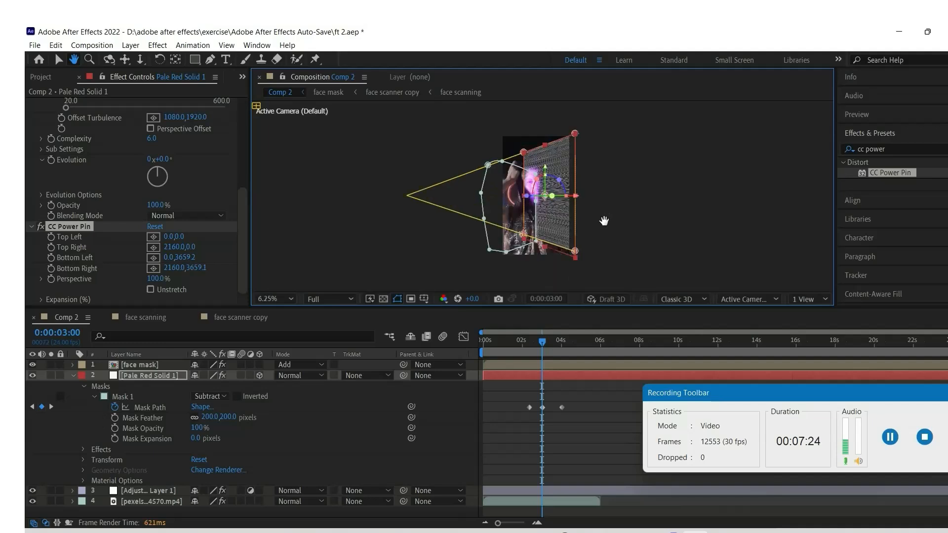
Pull the CC Power Pin corners toward the face: Bottom Right about 1272.2, 2019.0, Bottom Left about 422.1, 1607.3, Top Left about 878.2, 873.5
click(56, 61)
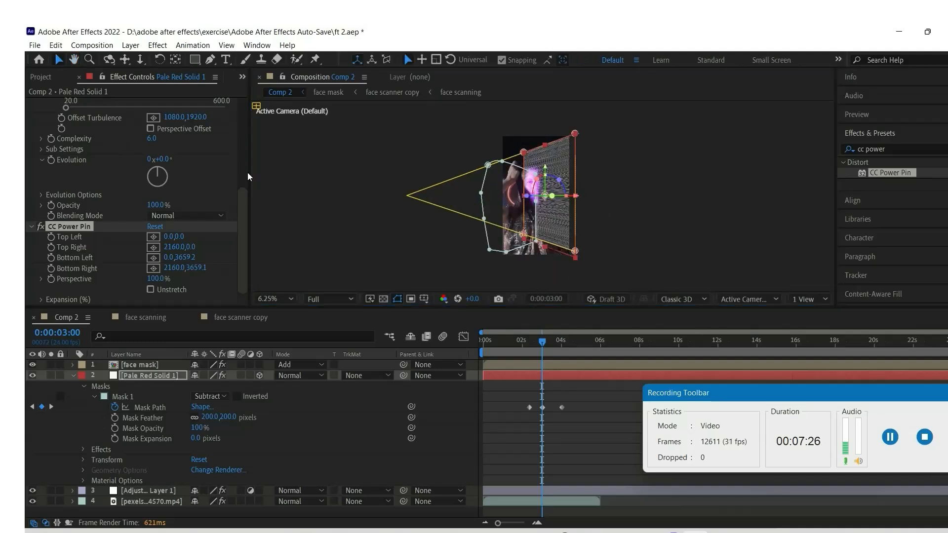
drag(575, 251, 550, 199)
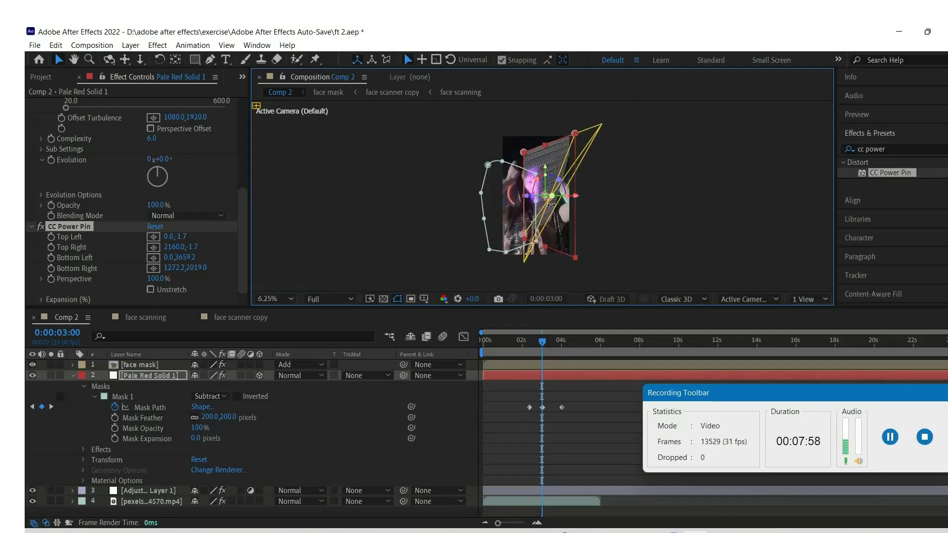
scroll(559, 228, up, 1)
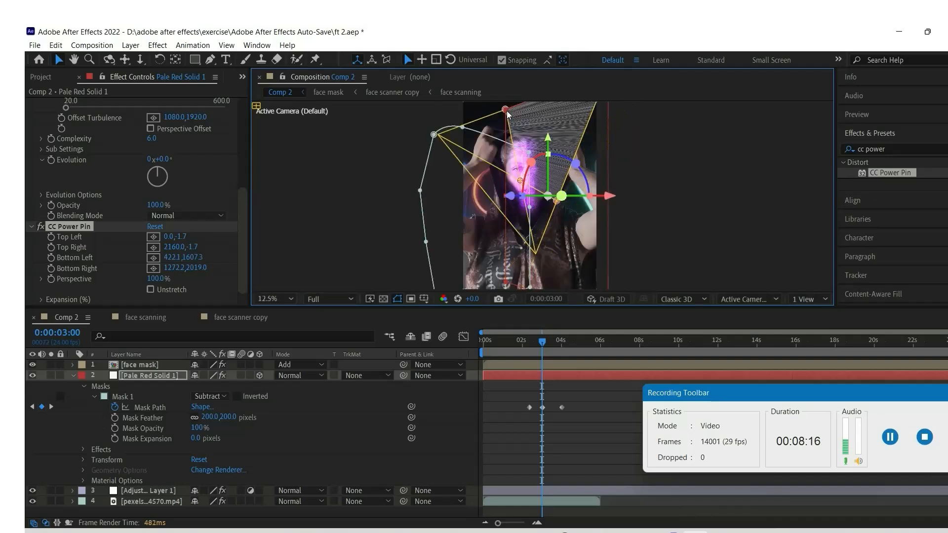
drag(546, 153, 540, 147)
scroll(548, 197, down, 2)
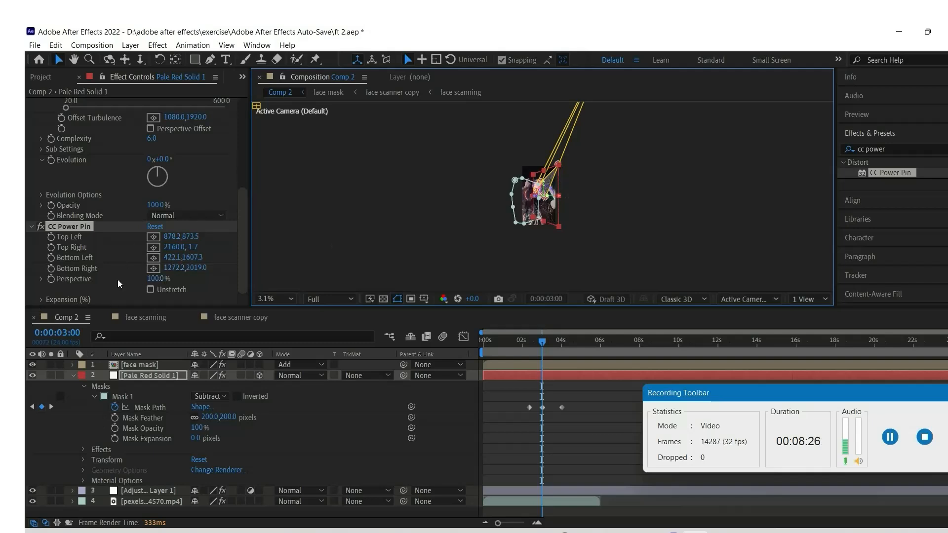
Fine-tune the CC Power Pin corners: Bottom Right to 1375.2, 2086.0, Top Left to 896.2, 941.5 and Top Right to 2192.0, -1.7
key(.)
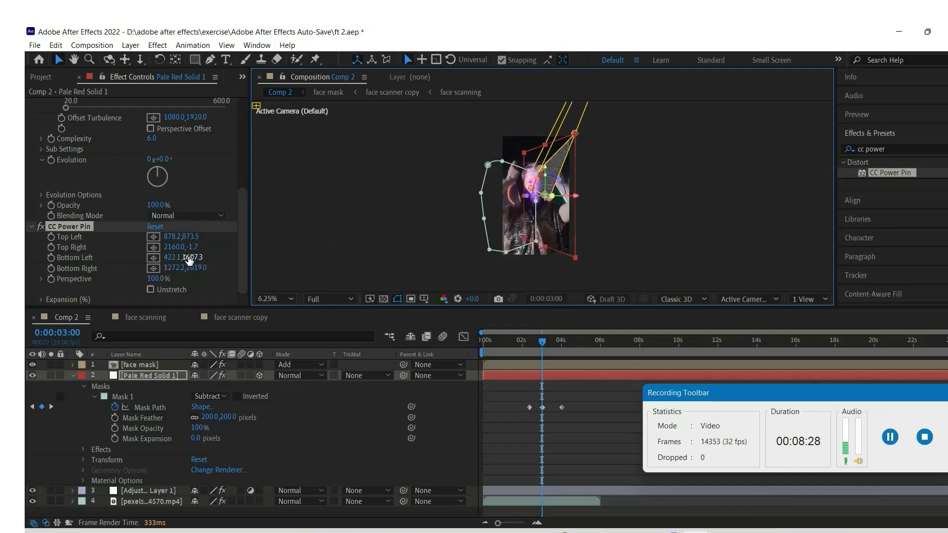
drag(190, 260, 212, 259)
key(ctrl+z)
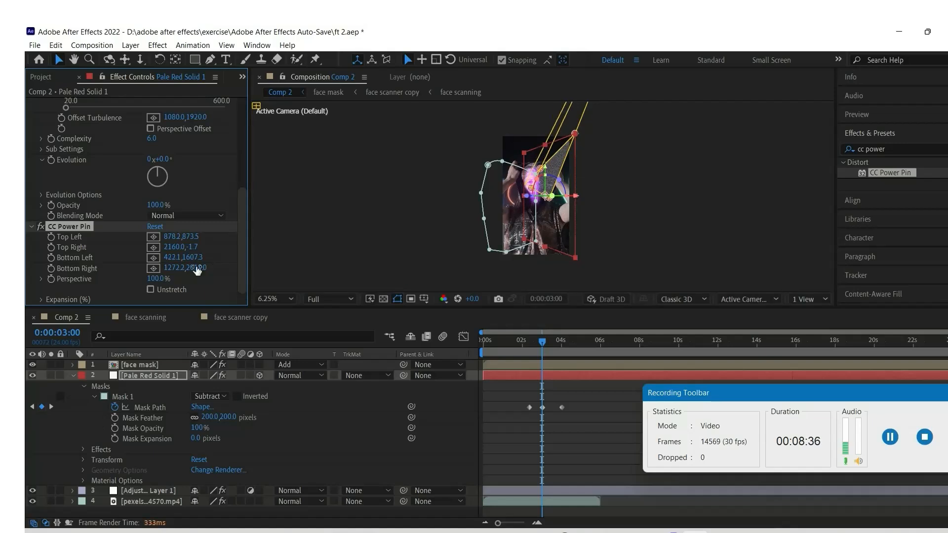
drag(210, 268, 230, 269)
drag(168, 267, 178, 269)
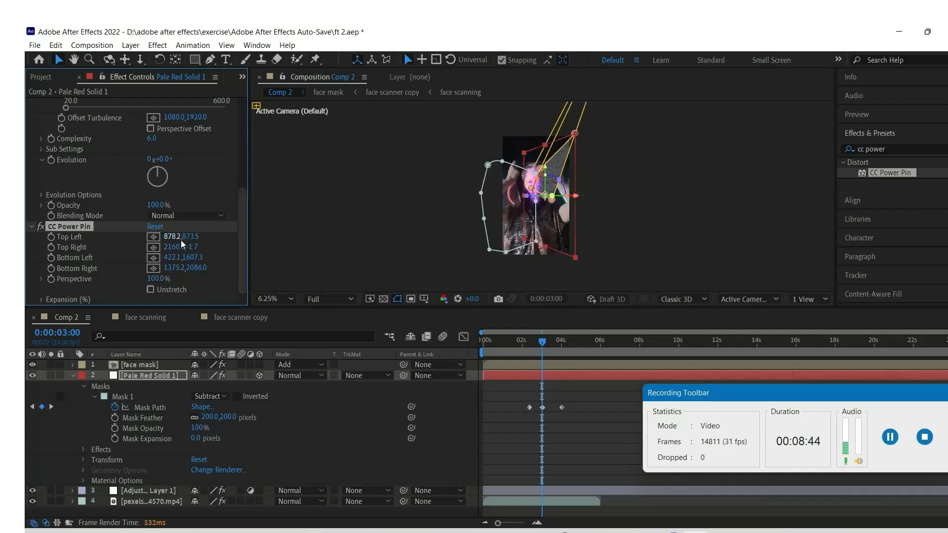
drag(187, 236, 233, 236)
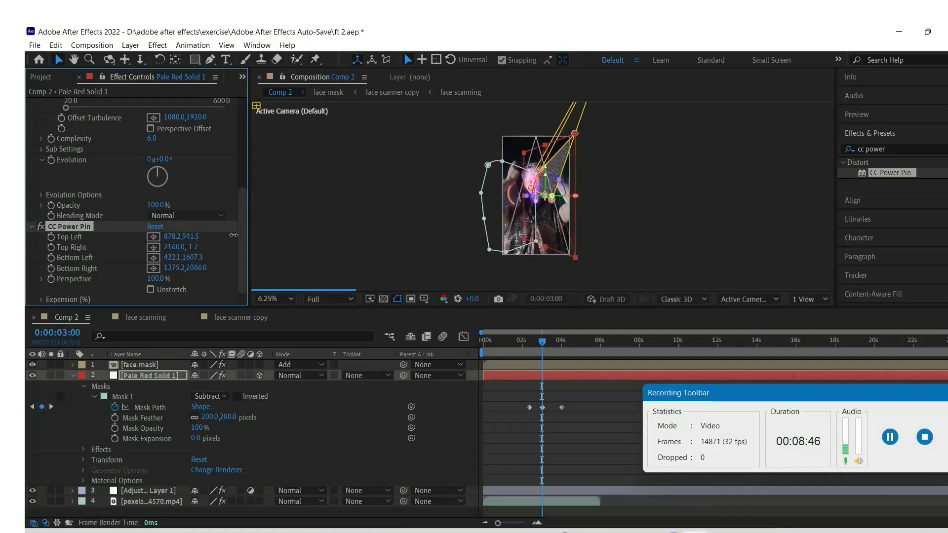
mouse_move(173, 236)
mouse_down()
mouse_move(199, 237)
mouse_move(186, 236)
mouse_up()
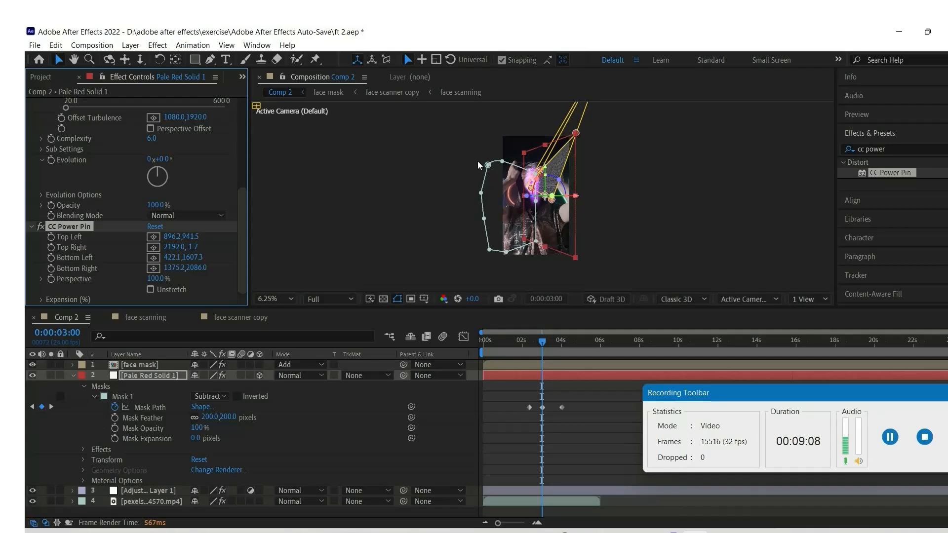
Look through the effect settings of the face mask layer and return to the noise solid's properties
scroll(581, 114, down, 1)
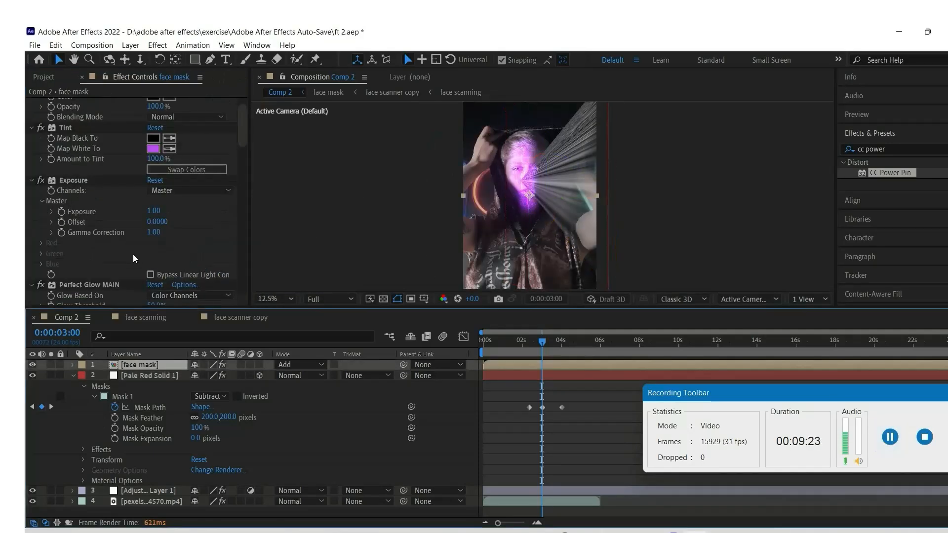
scroll(132, 253, down, 10)
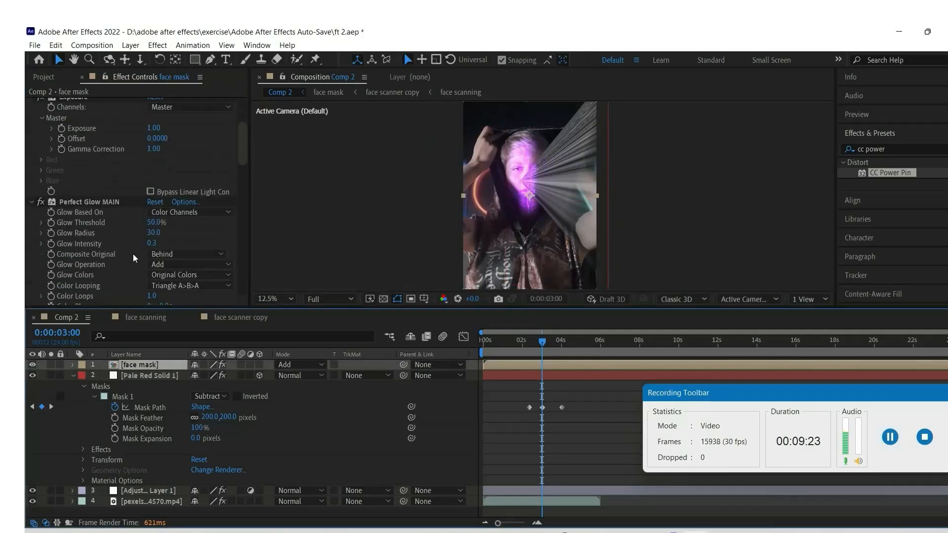
scroll(132, 254, down, 3)
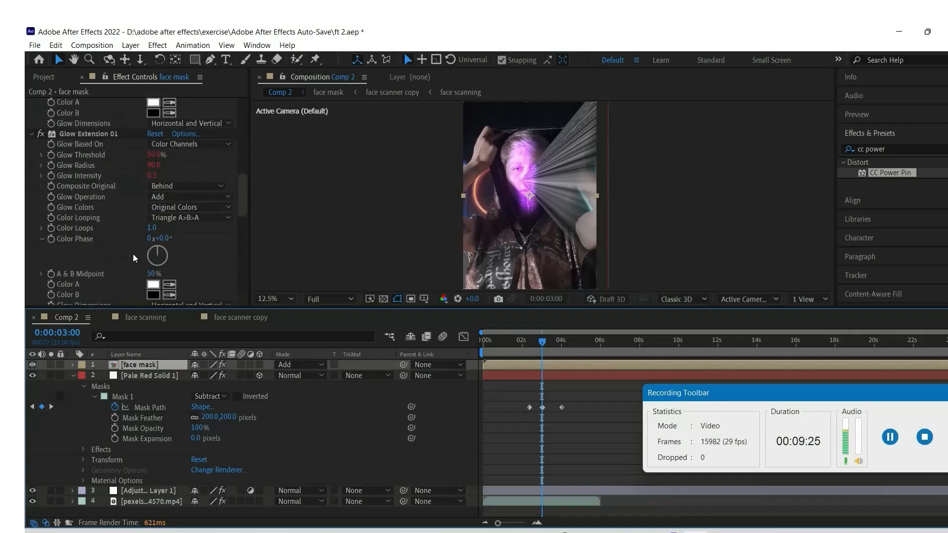
click(129, 375)
scroll(99, 232, down, 6)
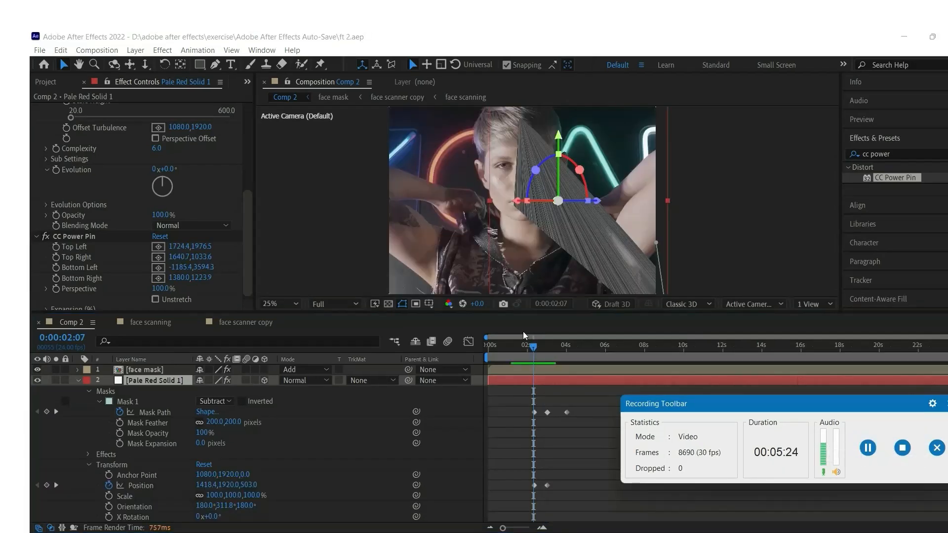
Set the current time to 0:00:02:08 and remove the Position keyframes from the noise solid
click(565, 306)
drag(450, 277, 444, 277)
text(08)
key(Return)
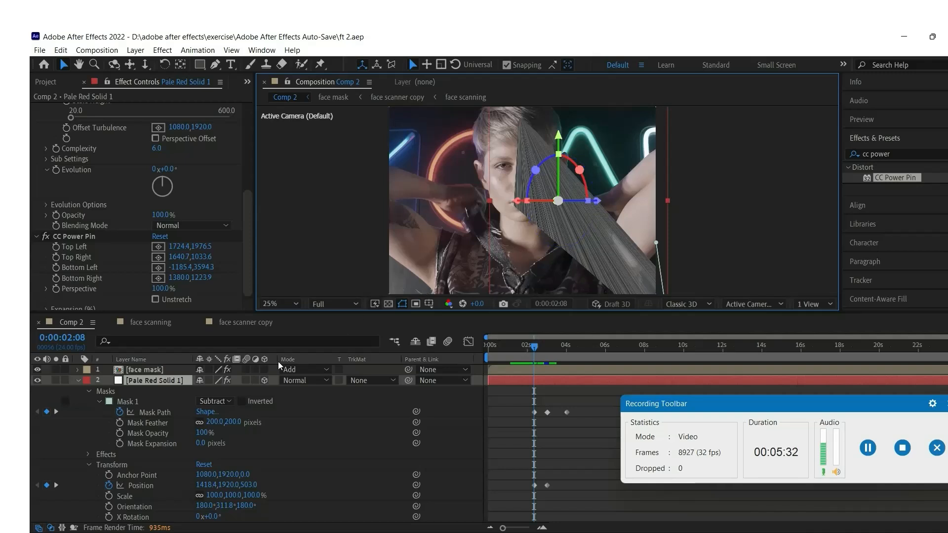
click(47, 486)
click(106, 484)
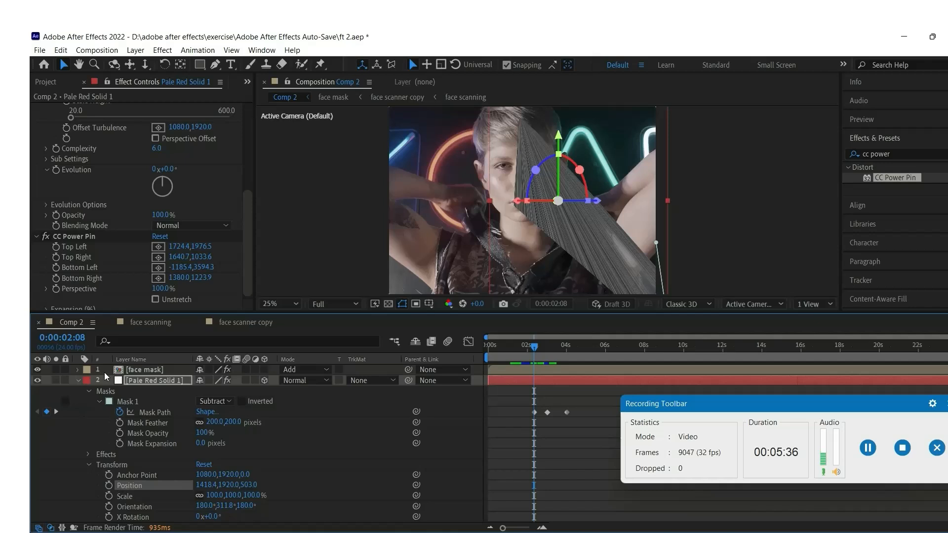
Reshape the noise solid's CC Power Pin: Top Left about 2177.2, 1808.5, Top Right about 2106.9, 1194.1, Bottom Right about 1749.2, 1444.6
scroll(89, 307, down, 1)
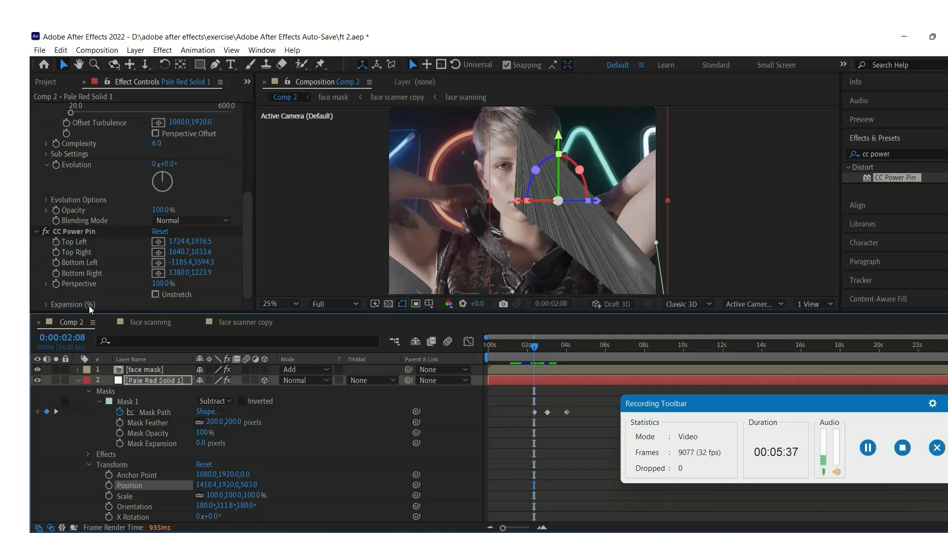
click(84, 229)
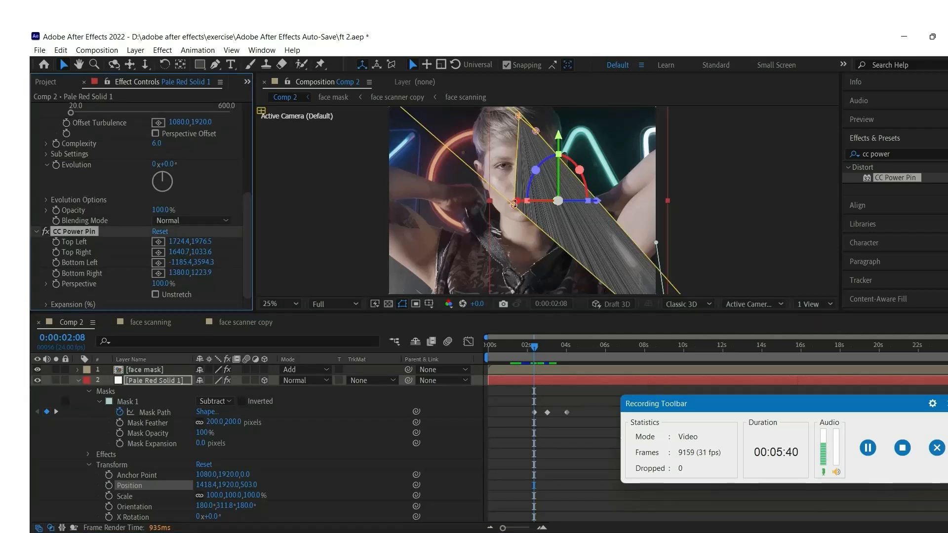
drag(514, 205, 489, 197)
drag(519, 117, 493, 125)
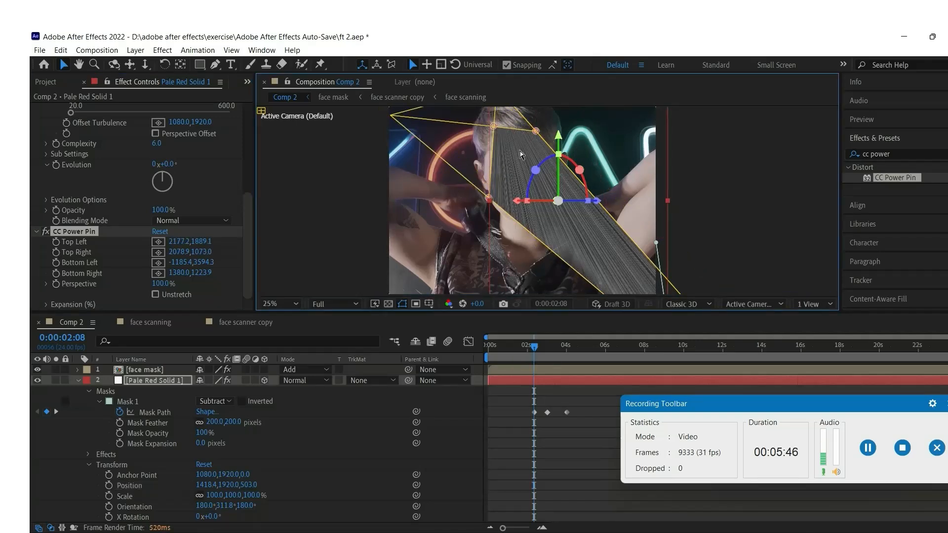
drag(493, 123, 523, 145)
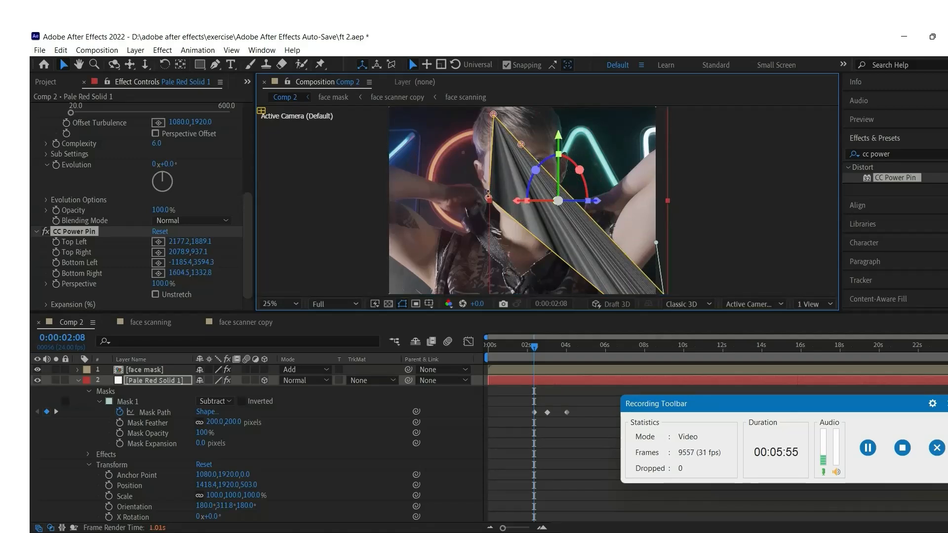
drag(488, 197, 489, 191)
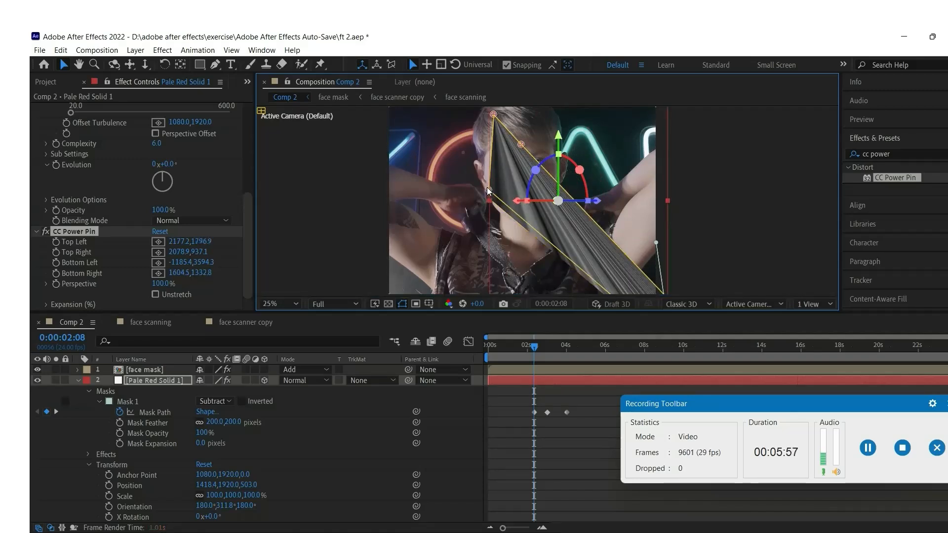
drag(495, 115, 513, 157)
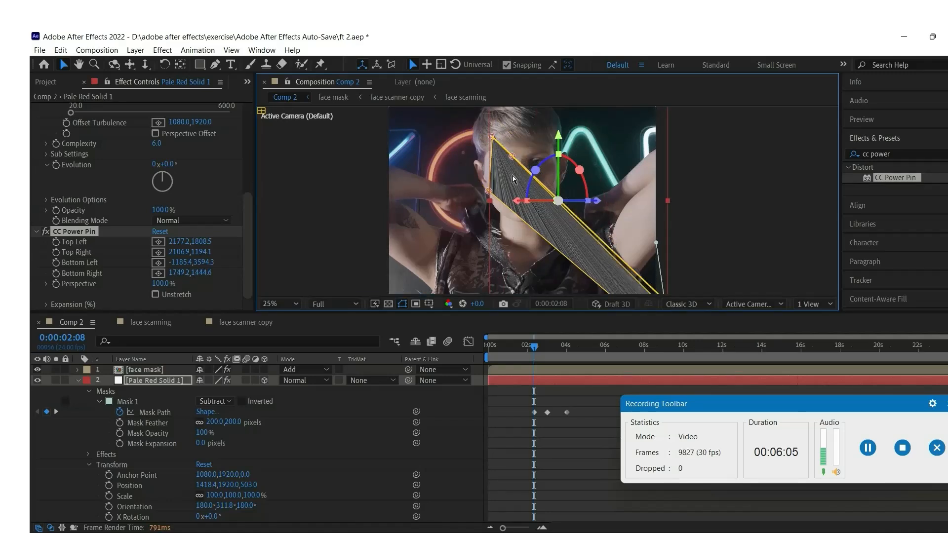
Enable keyframing for the CC Power Pin corners and Perspective at 0:00:02:08
click(56, 242)
click(56, 252)
click(56, 273)
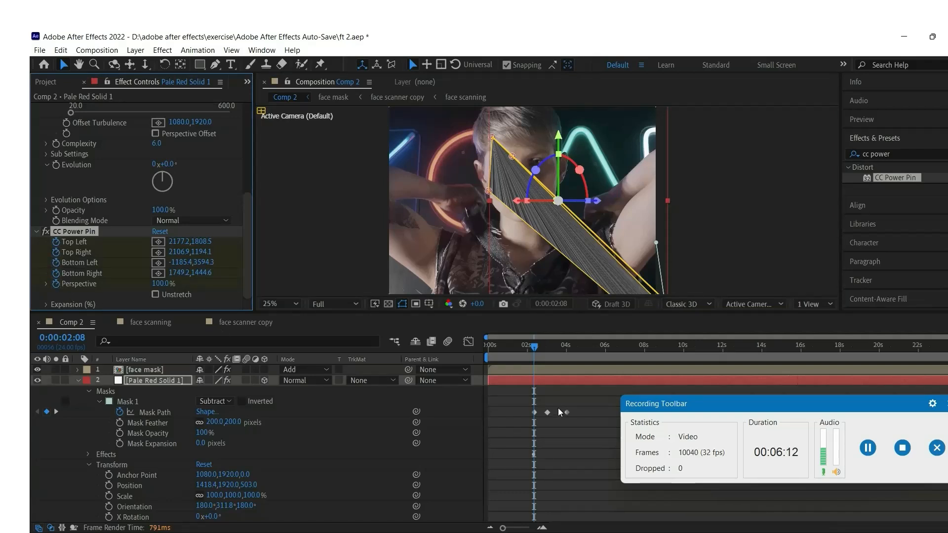
At 0:00:03:00, keyframe the CC Power Pin with Top Left about 1765.6, 1966.3, Top Right about 1762.4, 1034.5 and Bottom Right about 1565.7, 1362.9
drag(532, 348, 546, 348)
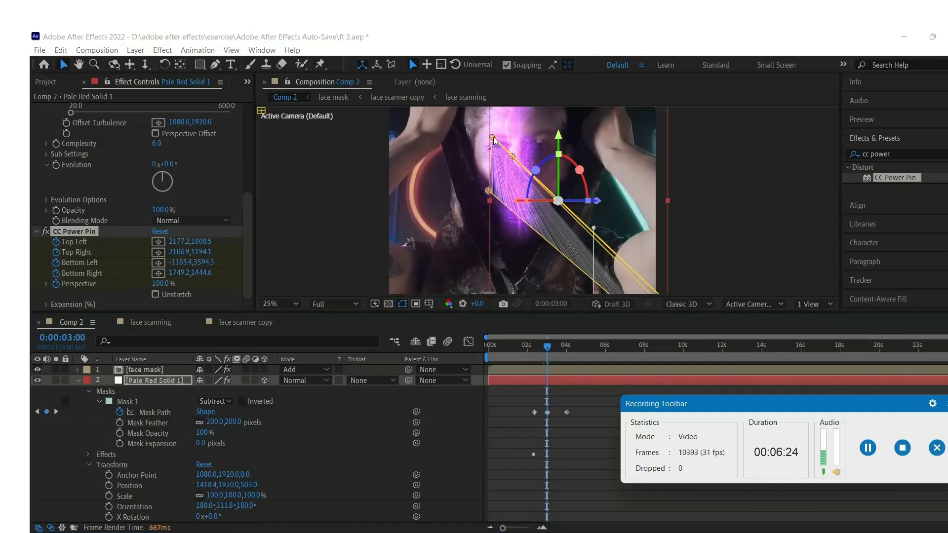
click(500, 131)
drag(500, 131, 514, 120)
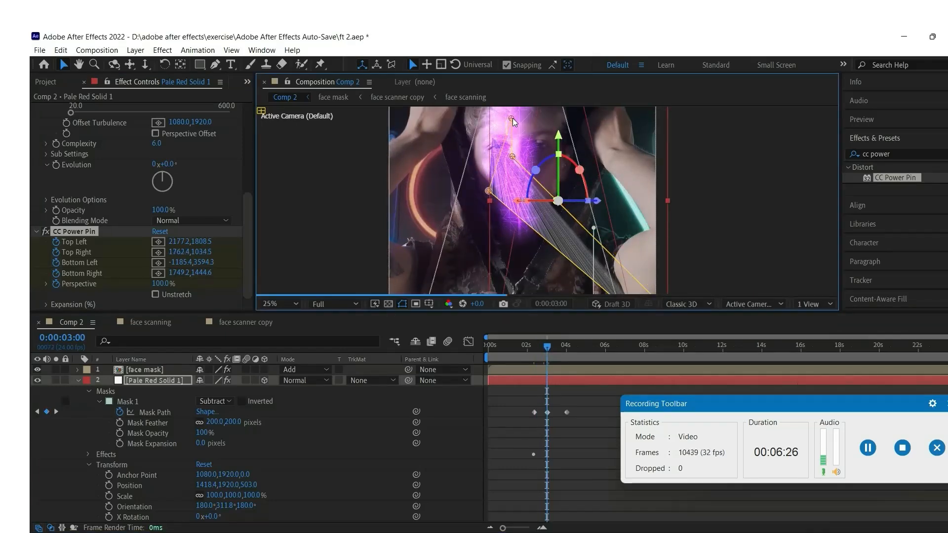
drag(513, 155, 525, 145)
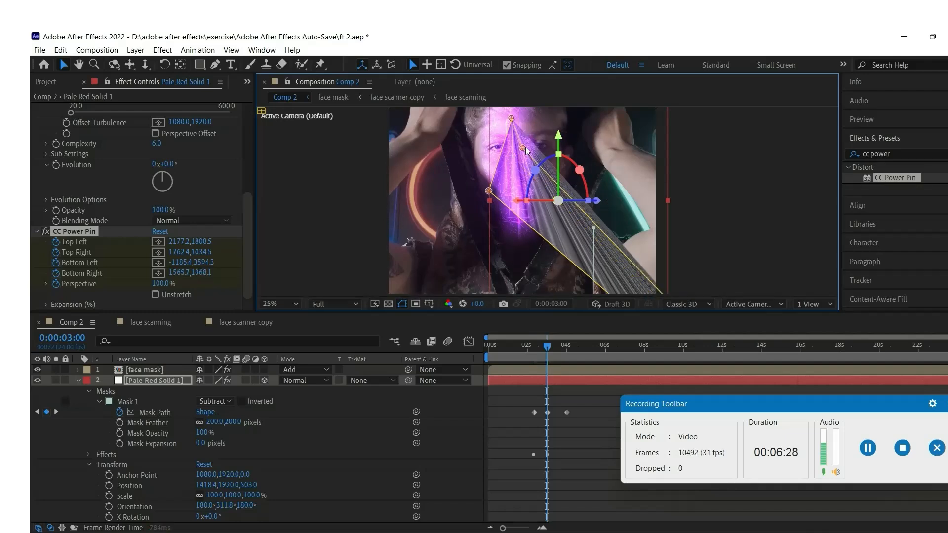
drag(489, 191, 512, 203)
scroll(535, 133, down, 1)
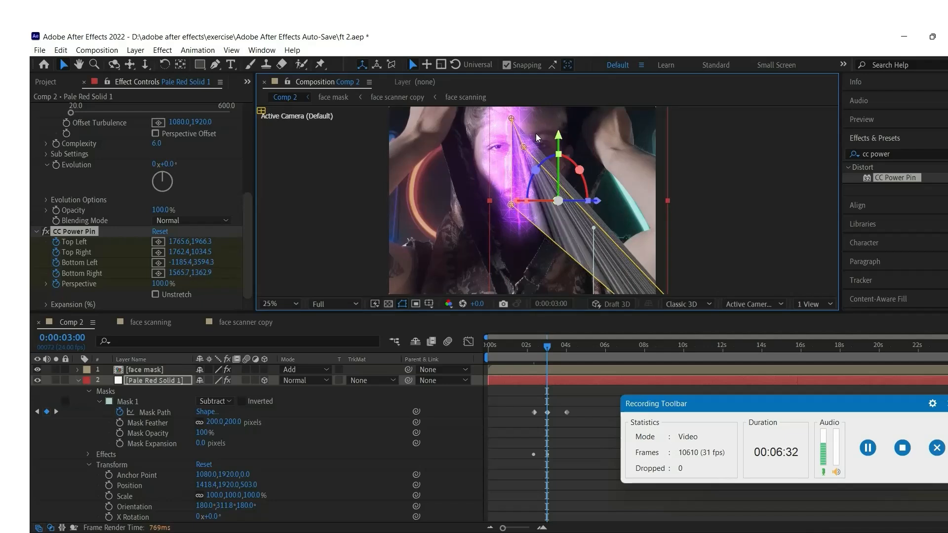
scroll(535, 134, up, 1)
drag(528, 148, 532, 144)
scroll(532, 144, down, 1)
scroll(532, 144, up, 1)
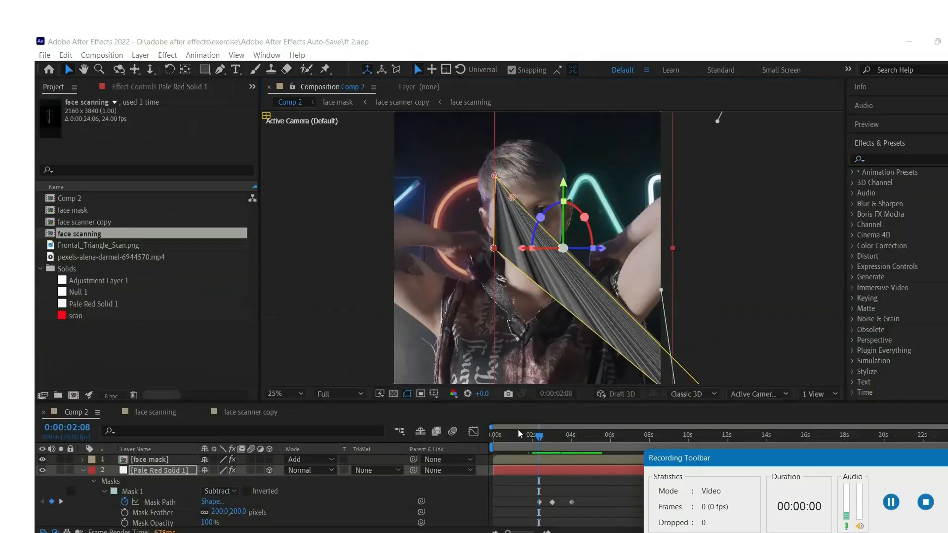
Trim the noise solid layer in the timeline to start at 0:00:02:08 and end at 0:00:04:00
mouse_move(539, 437)
mouse_down()
mouse_move(575, 444)
mouse_move(540, 448)
mouse_up()
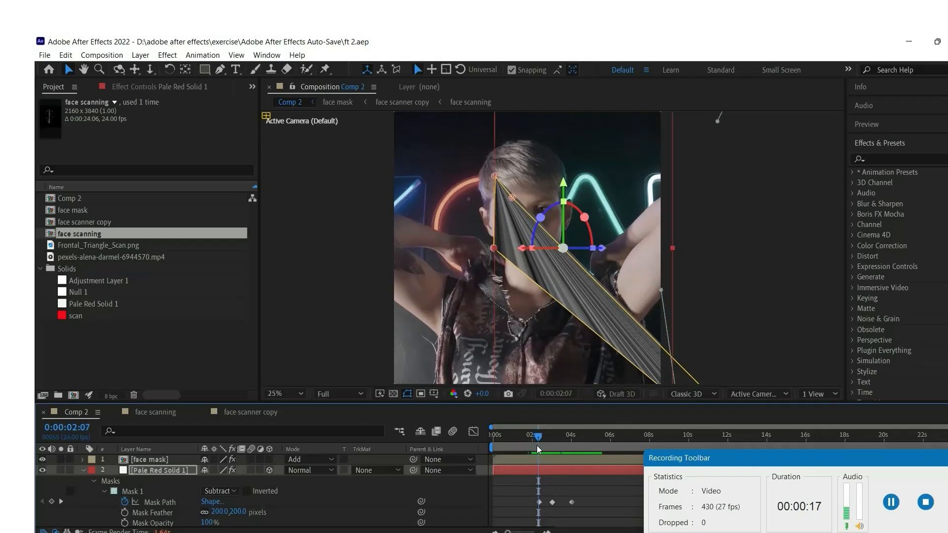
click(556, 393)
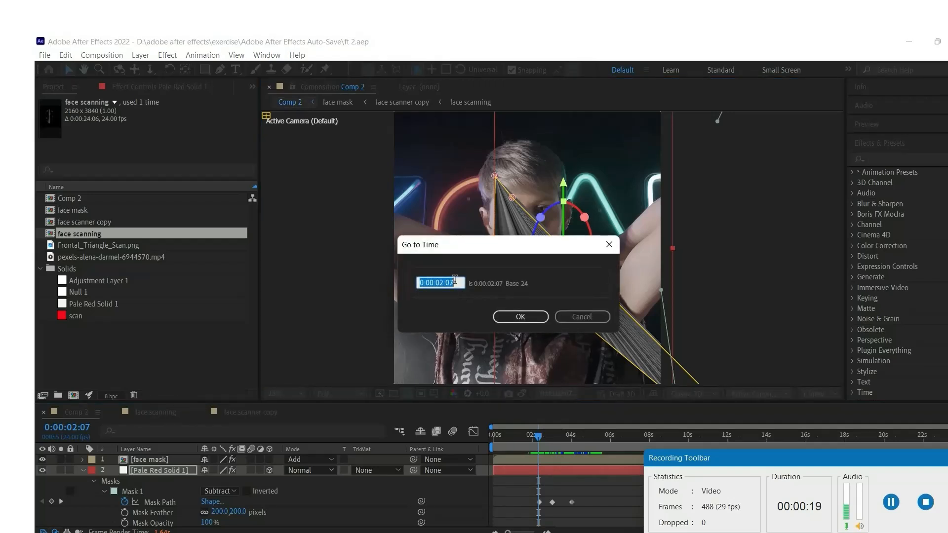
drag(454, 278, 449, 281)
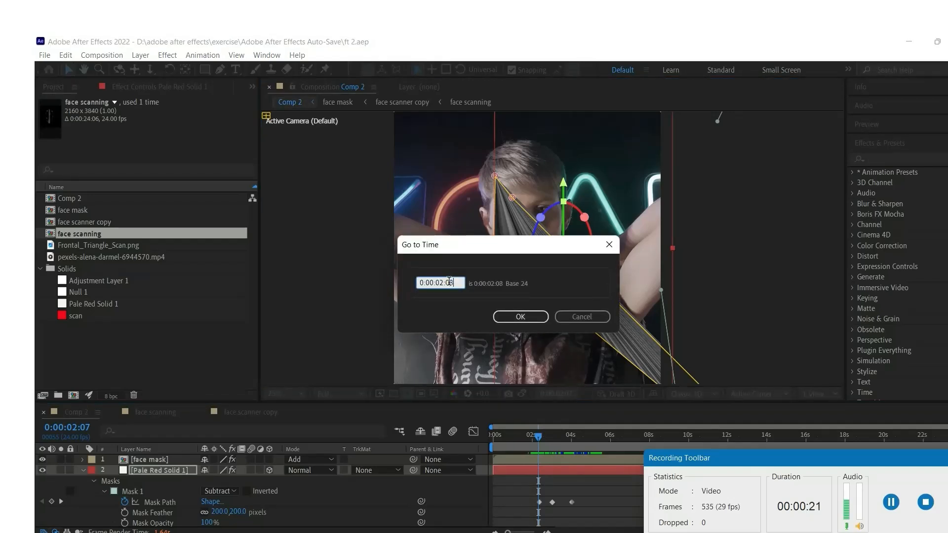
click(520, 317)
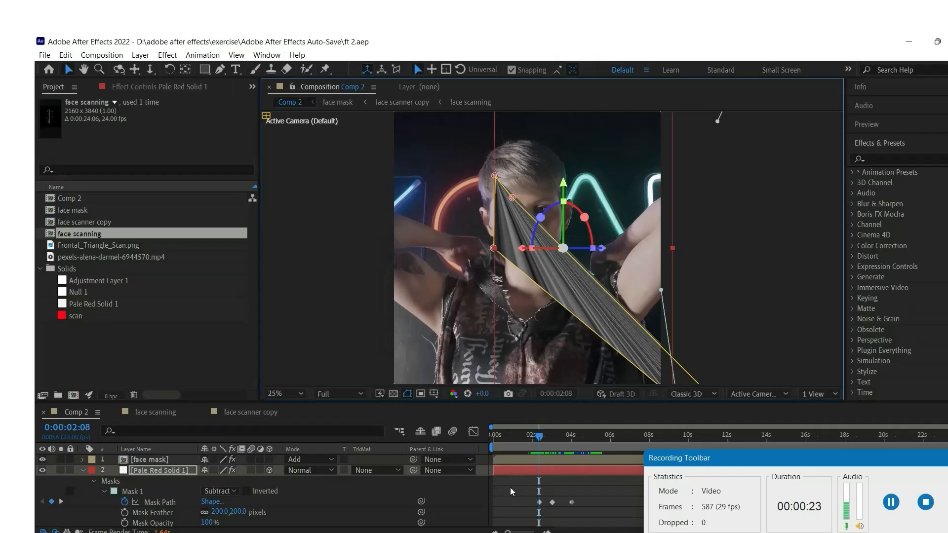
drag(495, 473, 537, 473)
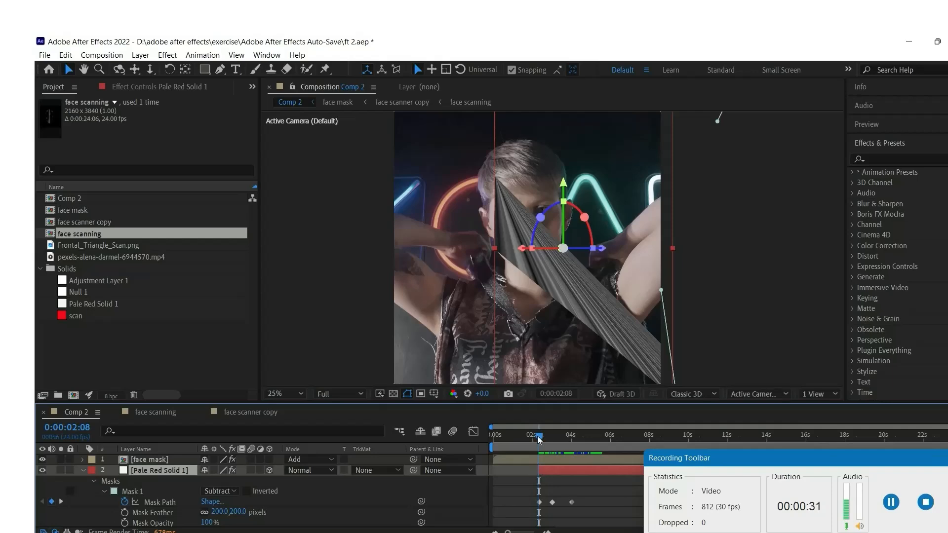
drag(540, 437, 571, 436)
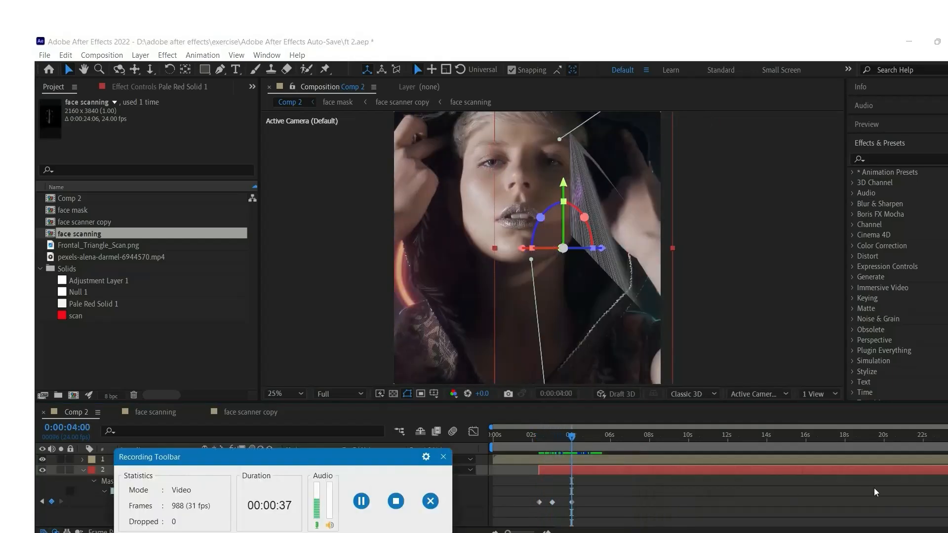
drag(946, 469, 590, 477)
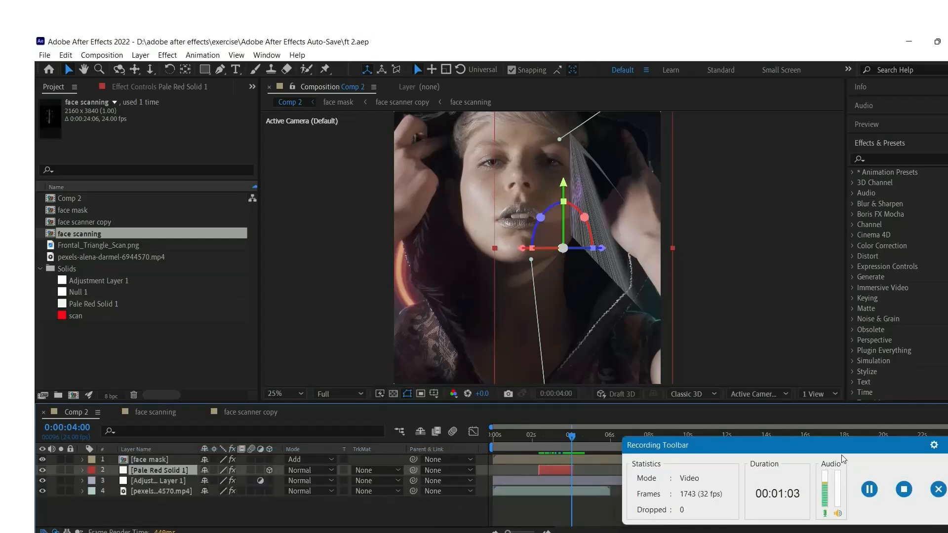
Create a new full-frame solid in Comp 2, directly above the noise solid and below the face mask layer
right_click(307, 512)
mouse_move(444, 366)
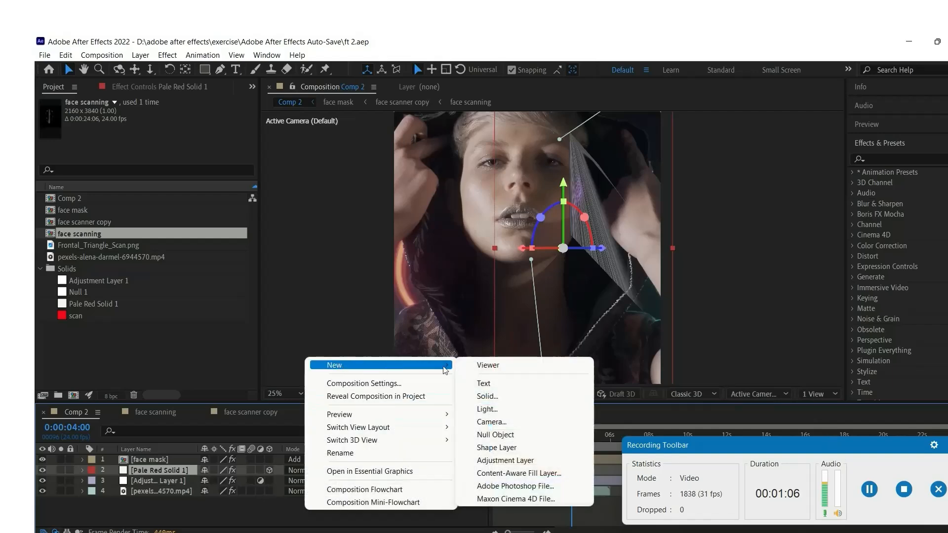
click(485, 396)
click(551, 401)
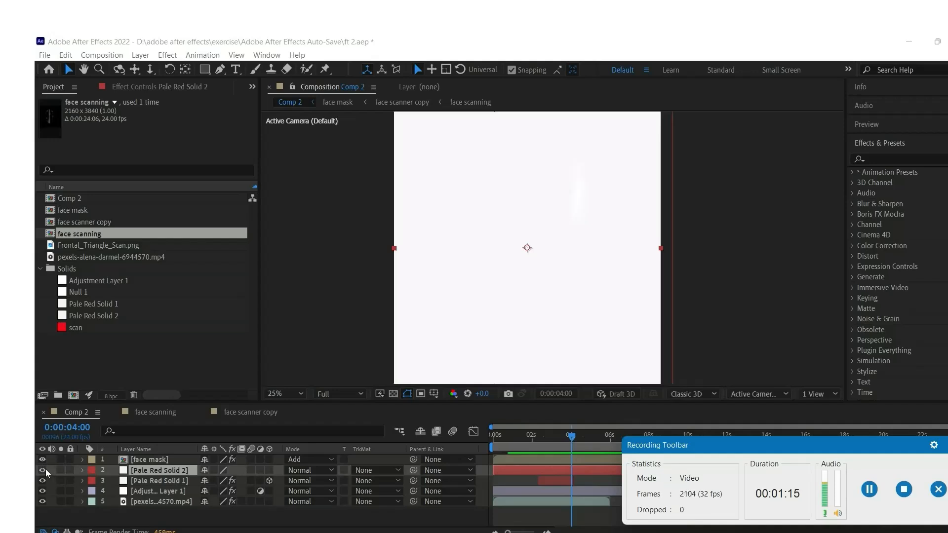
Rename the new solid "invisible m,ask" and hide it
right_click(139, 472)
click(164, 449)
text(invisibl)
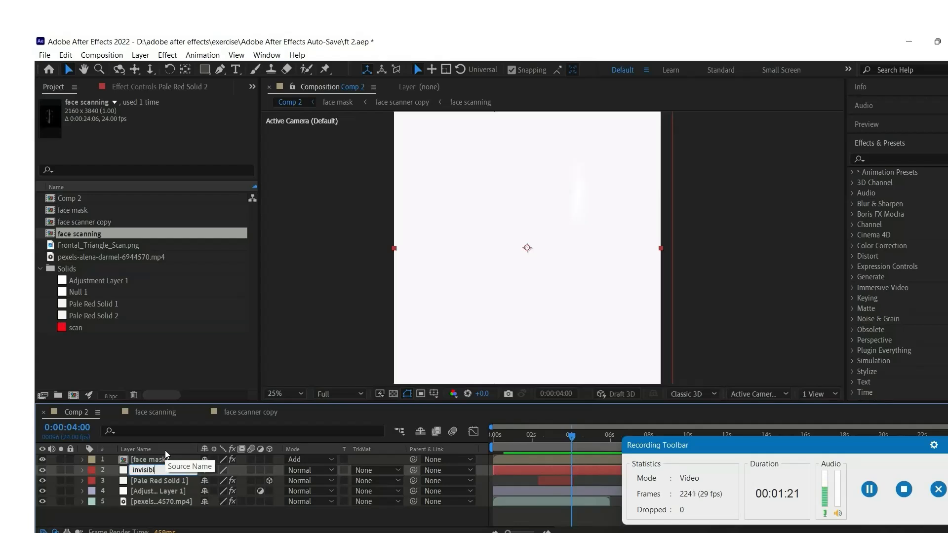
text(e m,ask)
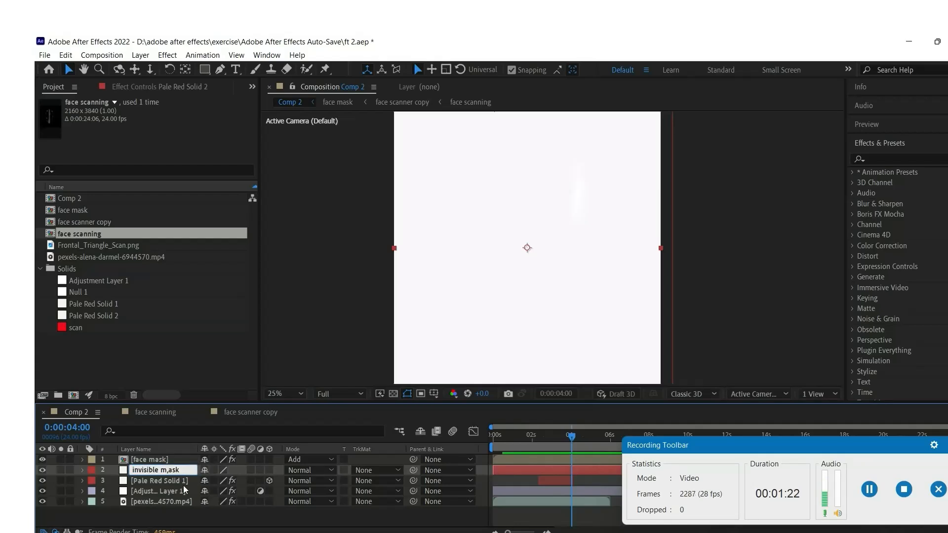
click(42, 470)
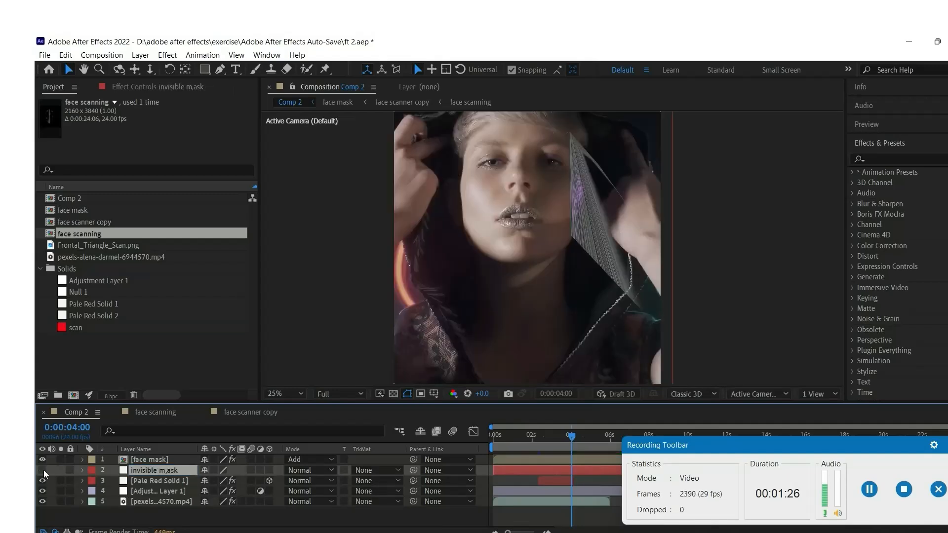
At 0:00:03:00, start a Pen tool mask on the invisible mask solid, placing four points from above the head down the beam's edge to below the chin
drag(572, 438, 550, 442)
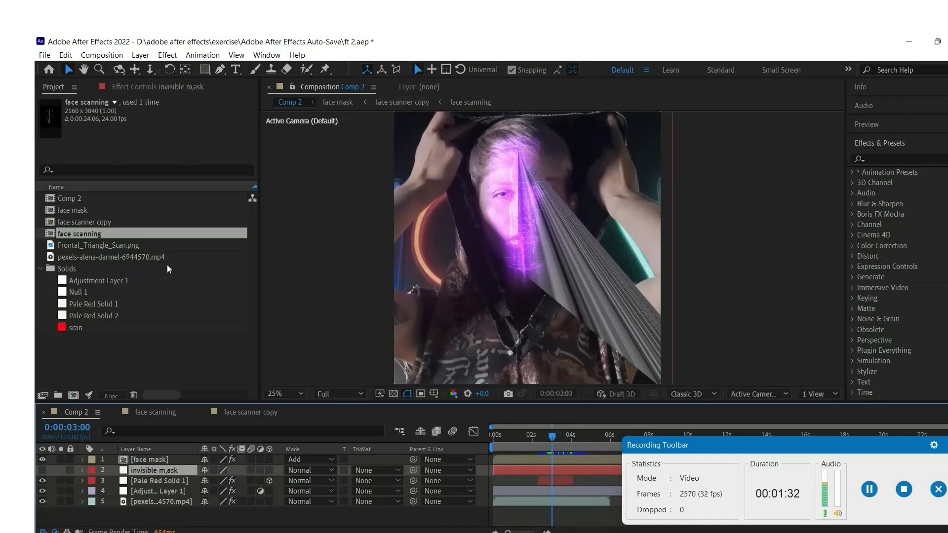
click(220, 69)
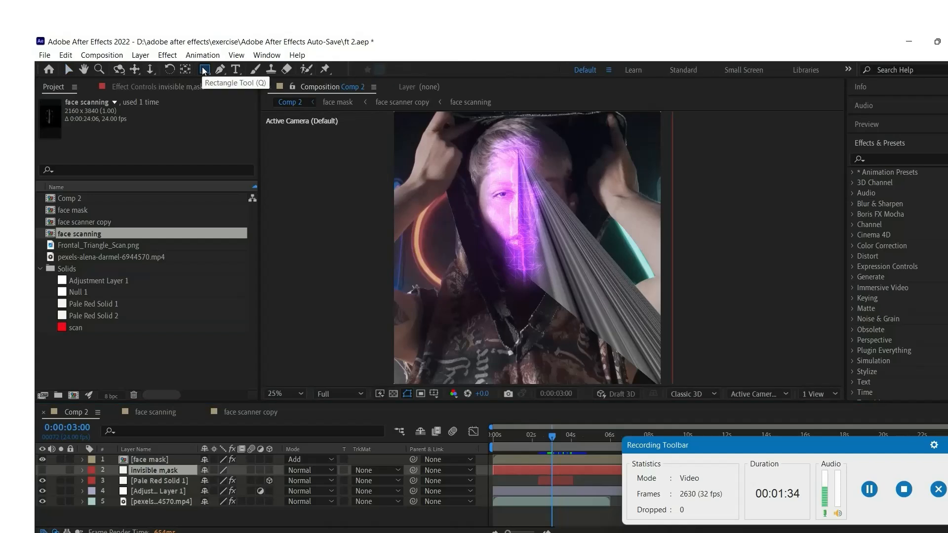
key(comma)
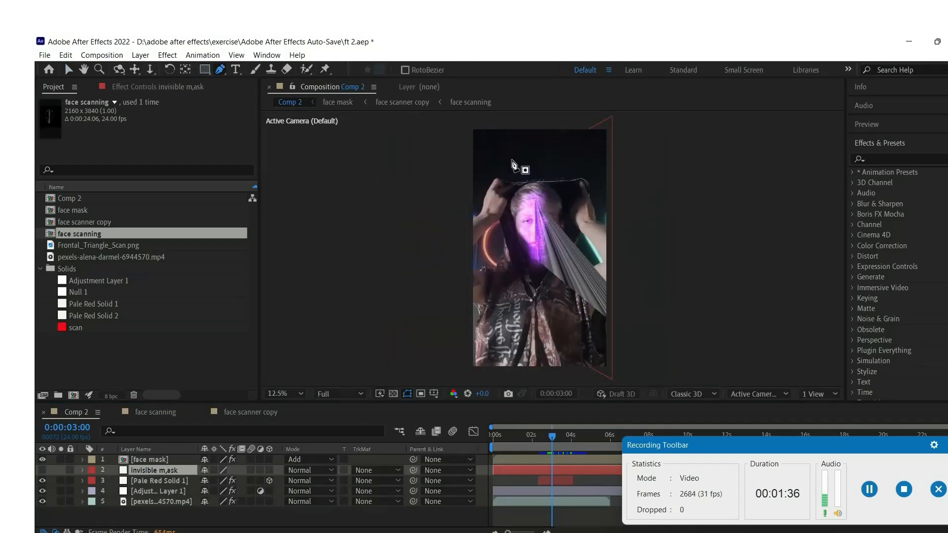
click(540, 174)
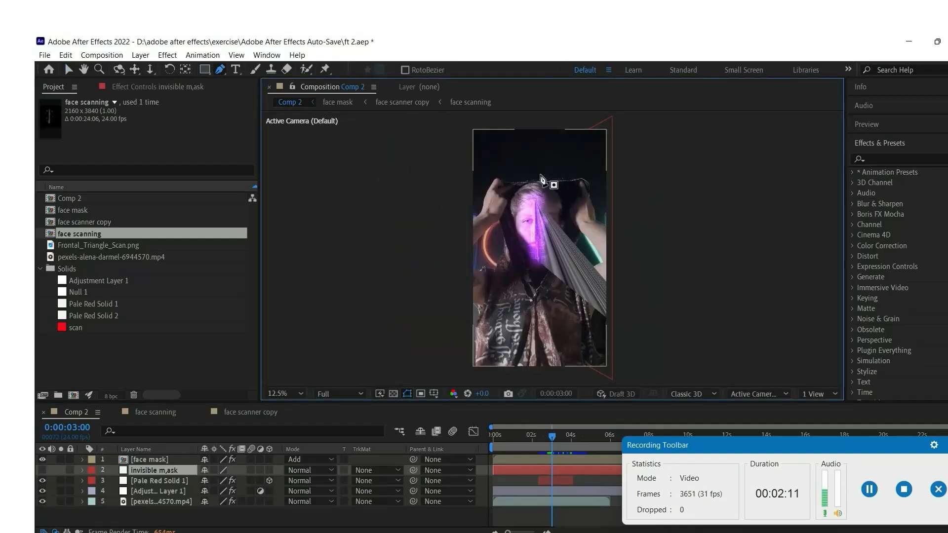
click(549, 202)
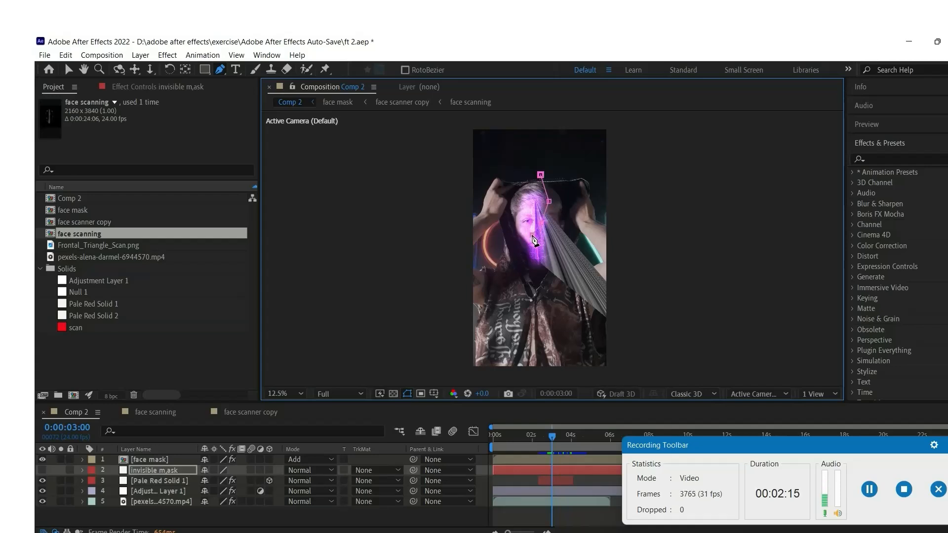
click(545, 262)
click(538, 283)
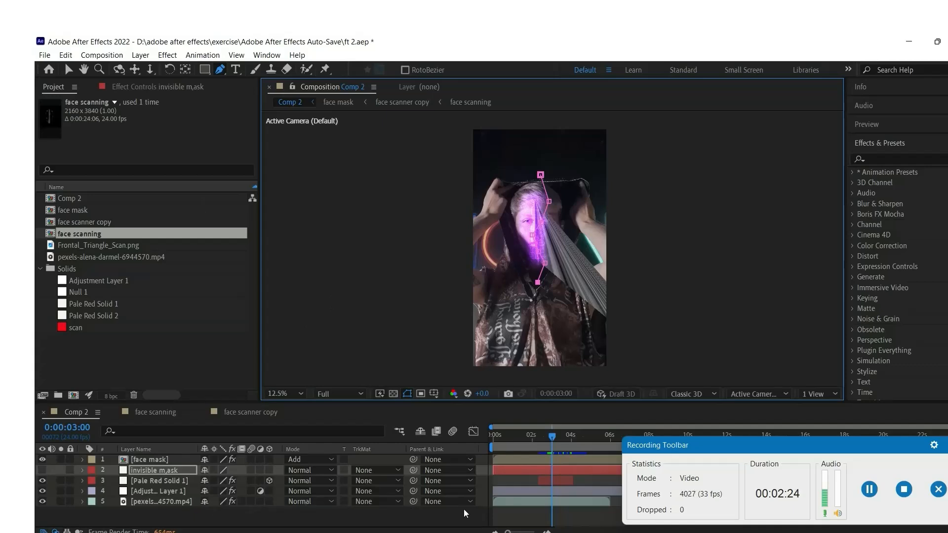
Set the noise solid's track matte to Alpha Matte "invisible m,ask"
click(370, 481)
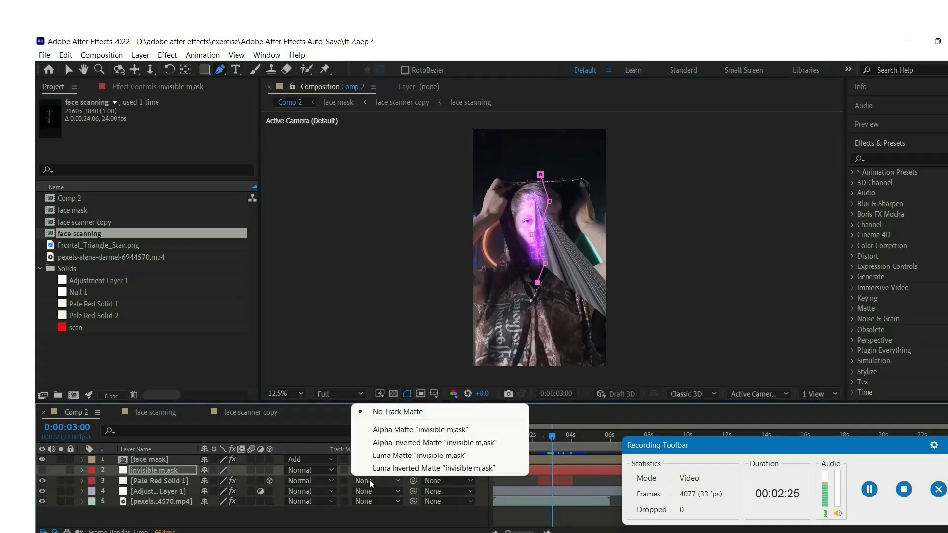
click(424, 433)
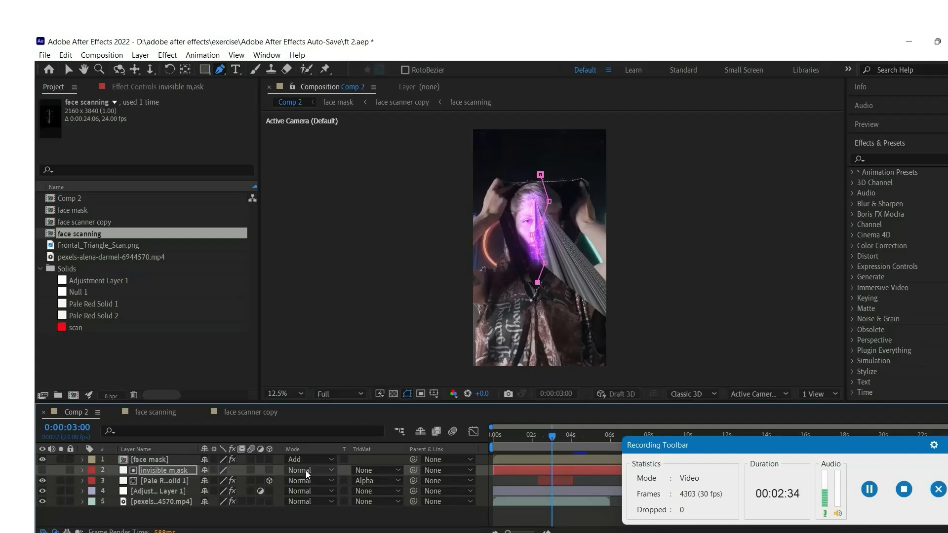
click(882, 503)
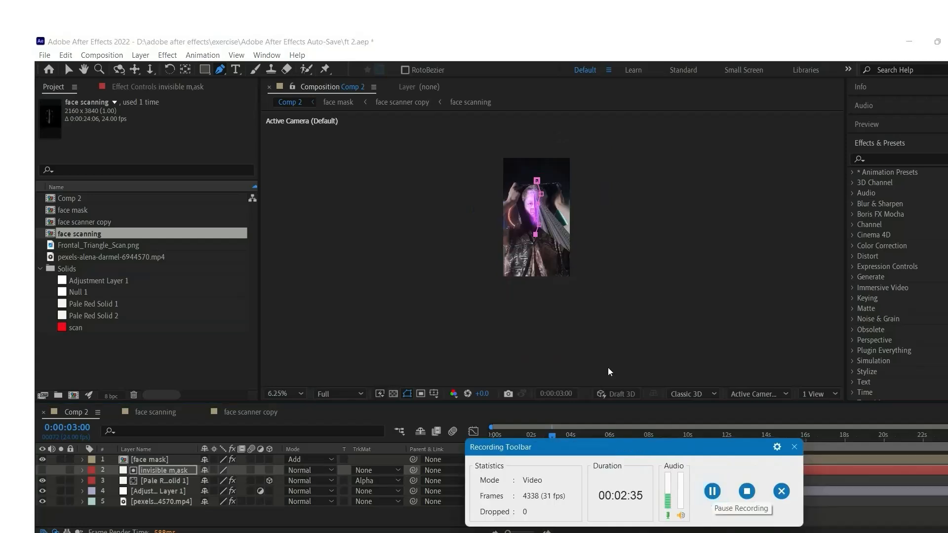
scroll(576, 285, up, 2)
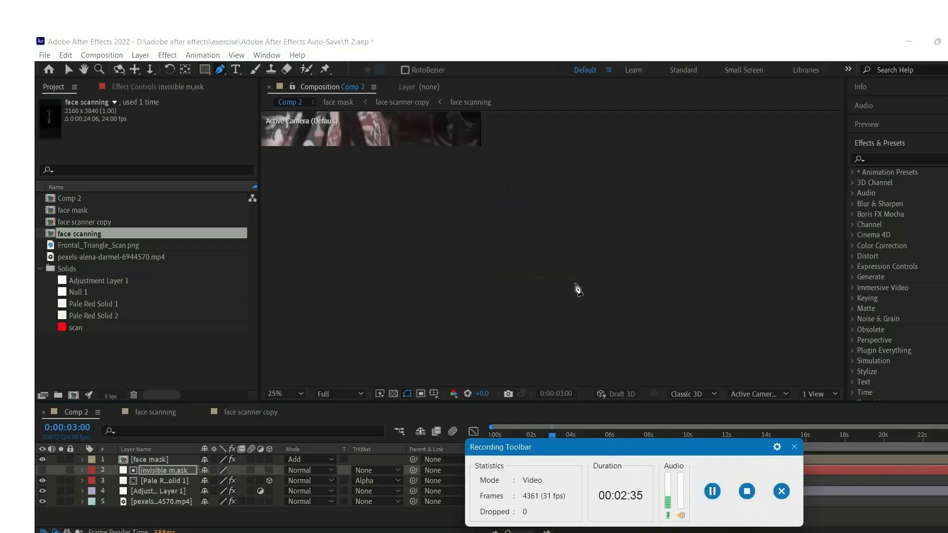
scroll(576, 285, down, 1)
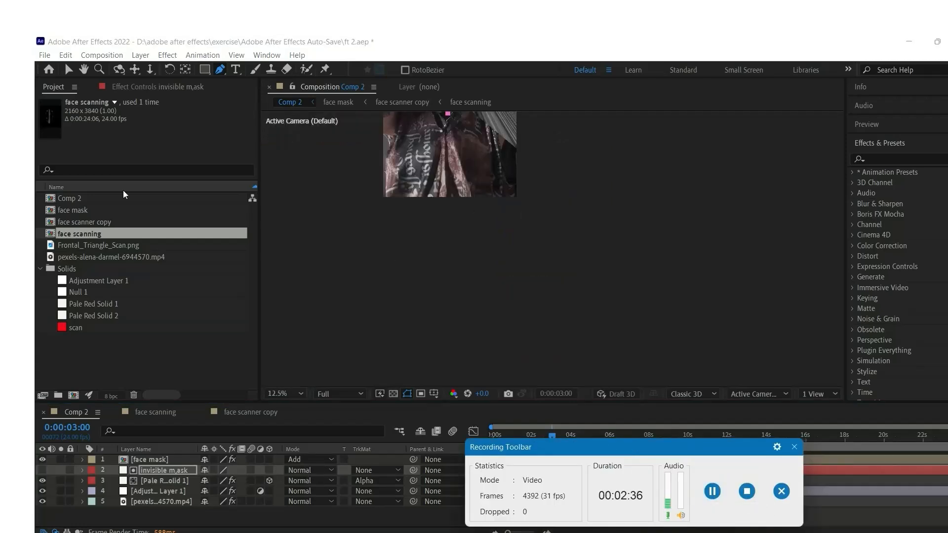
Complete the invisible mask's path with four more points around the face's unscanned side, closing it at the starting point above the head
click(84, 69)
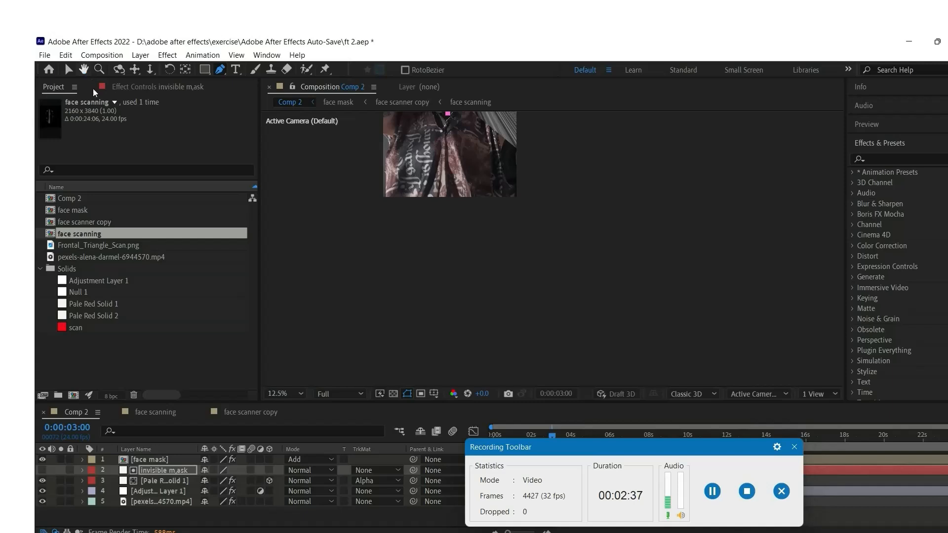
drag(505, 194, 540, 339)
scroll(531, 281, up, 1)
scroll(531, 281, down, 1)
drag(529, 281, 578, 288)
click(220, 69)
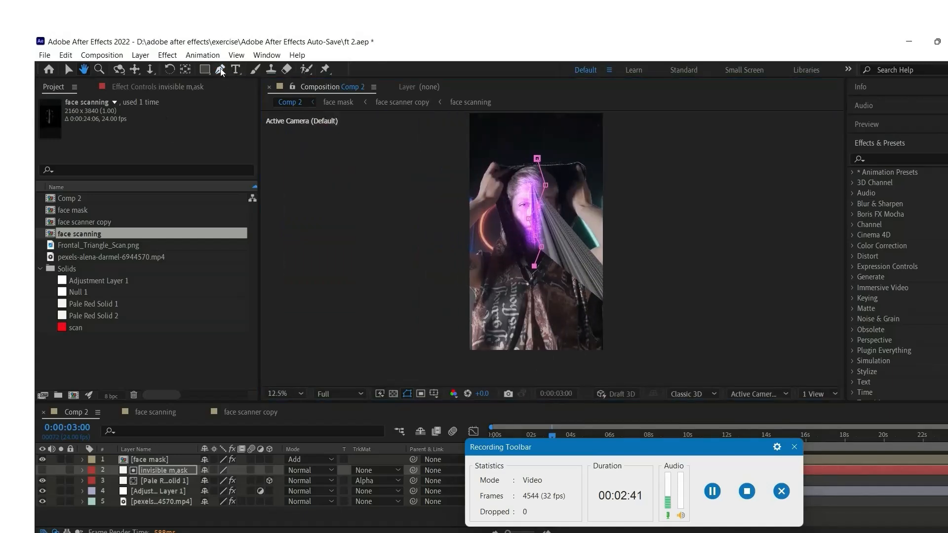
click(507, 255)
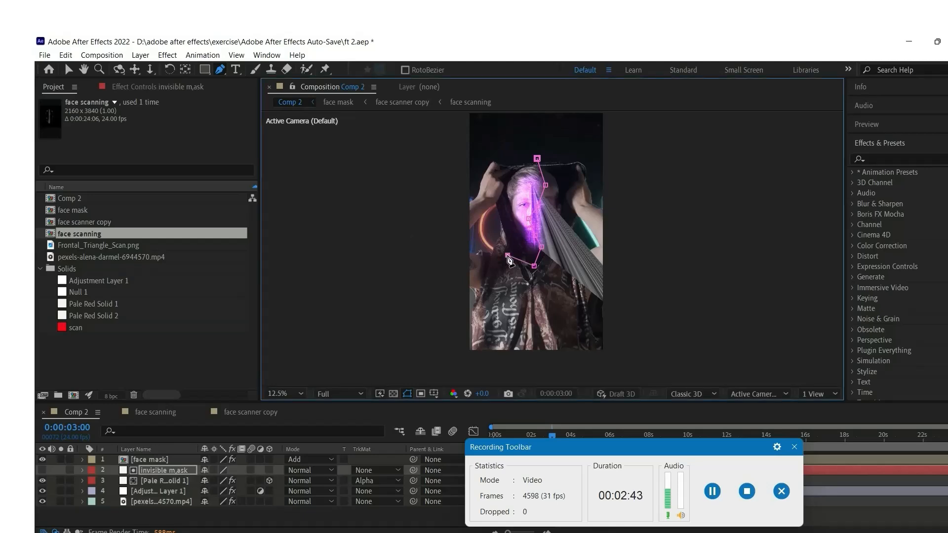
click(496, 232)
click(496, 191)
click(509, 160)
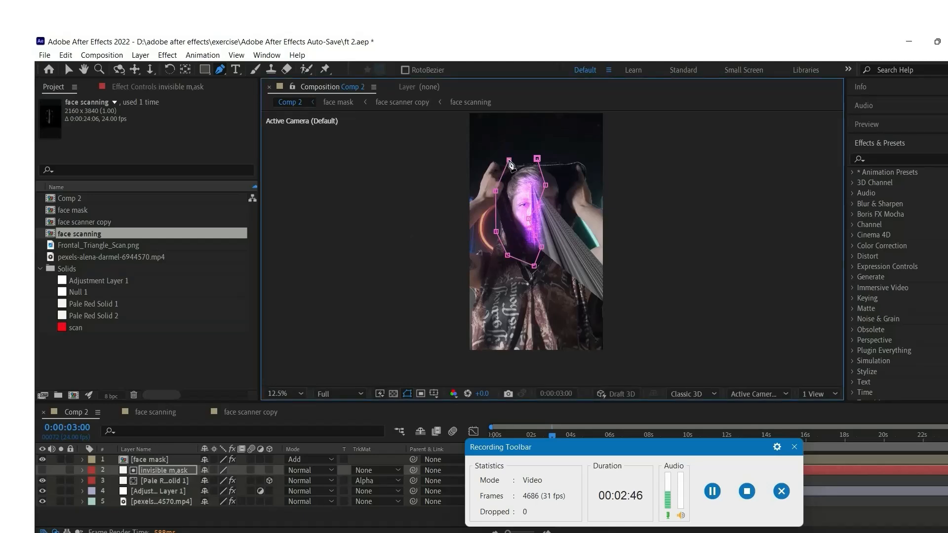
click(537, 159)
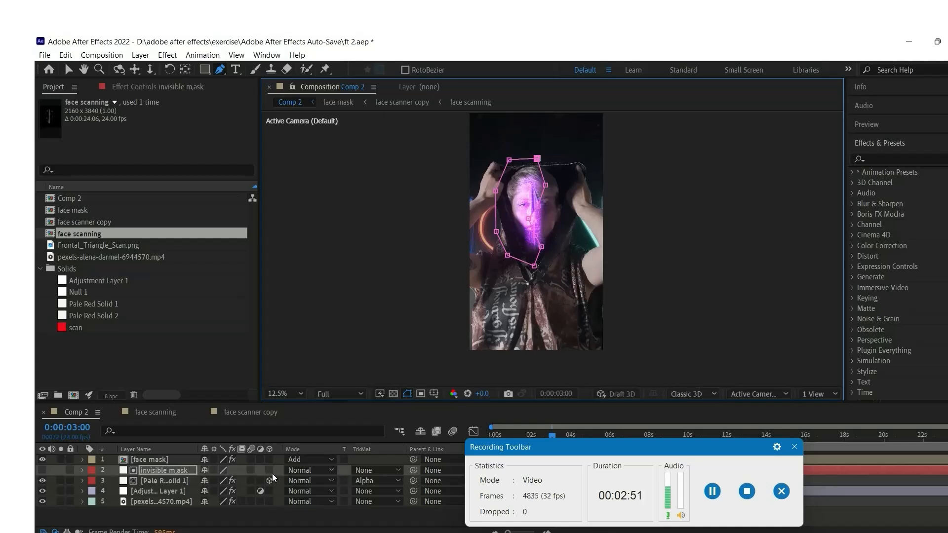
Change the noise solid's track matte to Alpha Inverted Matte "invisible m,ask" and inspect the beam's edge at the face
click(381, 480)
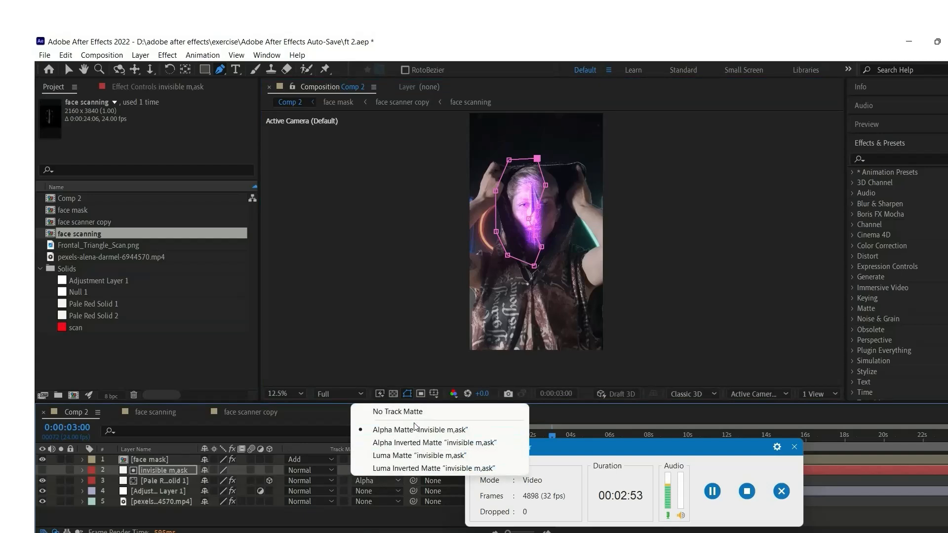
click(413, 428)
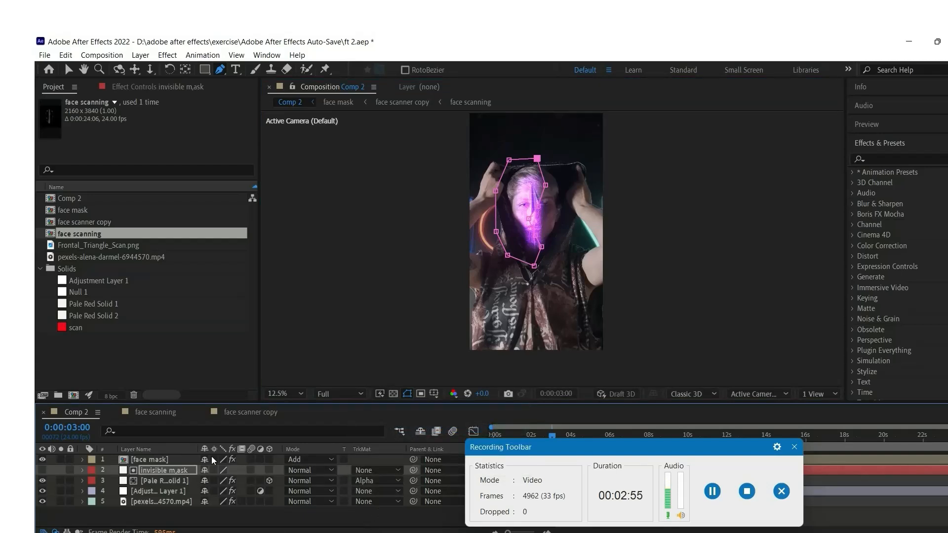
click(345, 470)
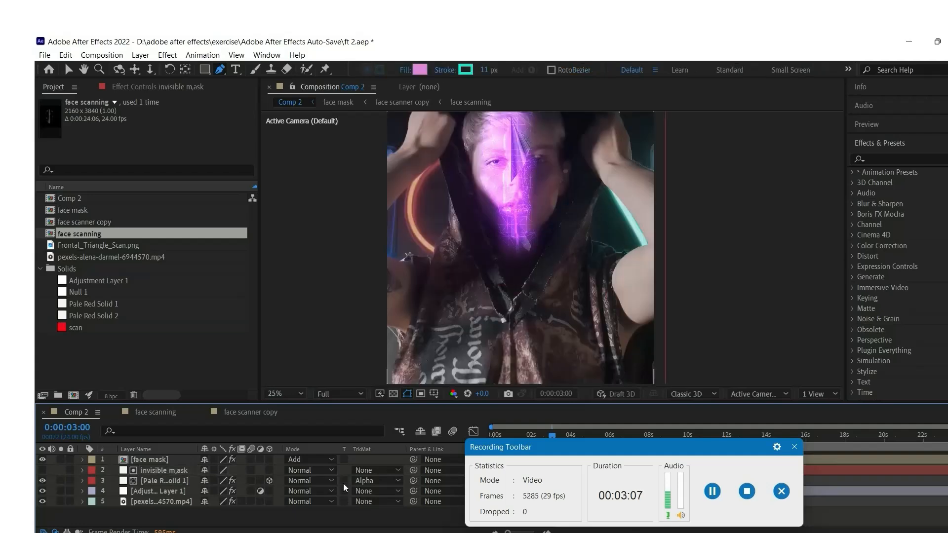
click(345, 482)
click(375, 479)
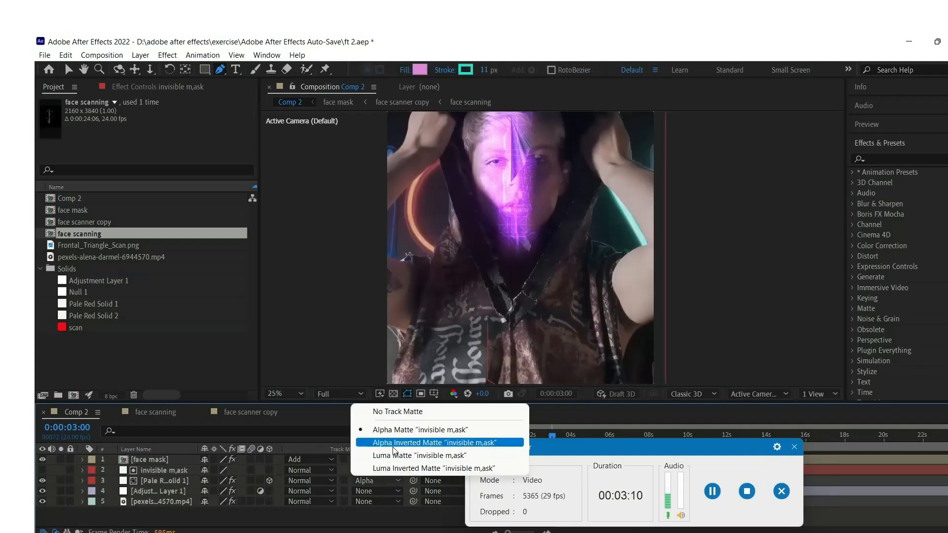
click(394, 445)
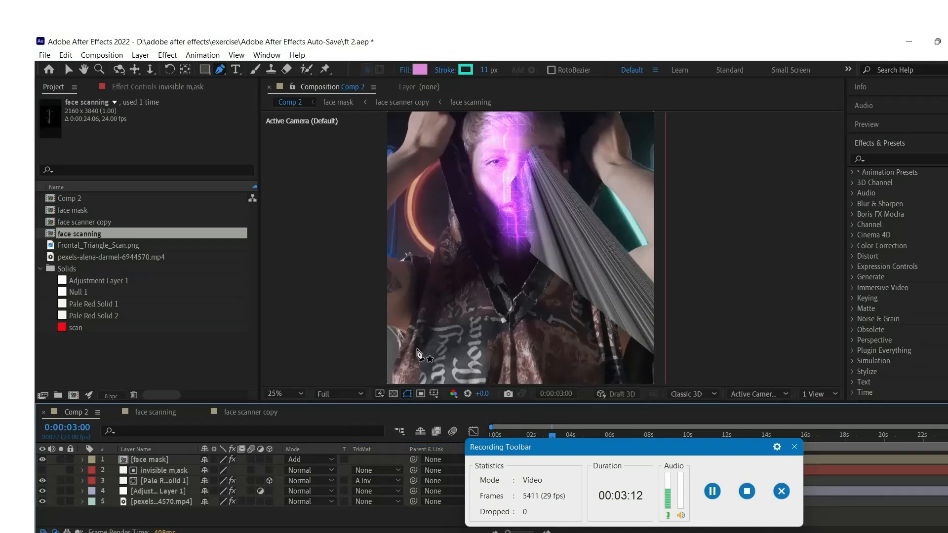
scroll(515, 230, up, 2)
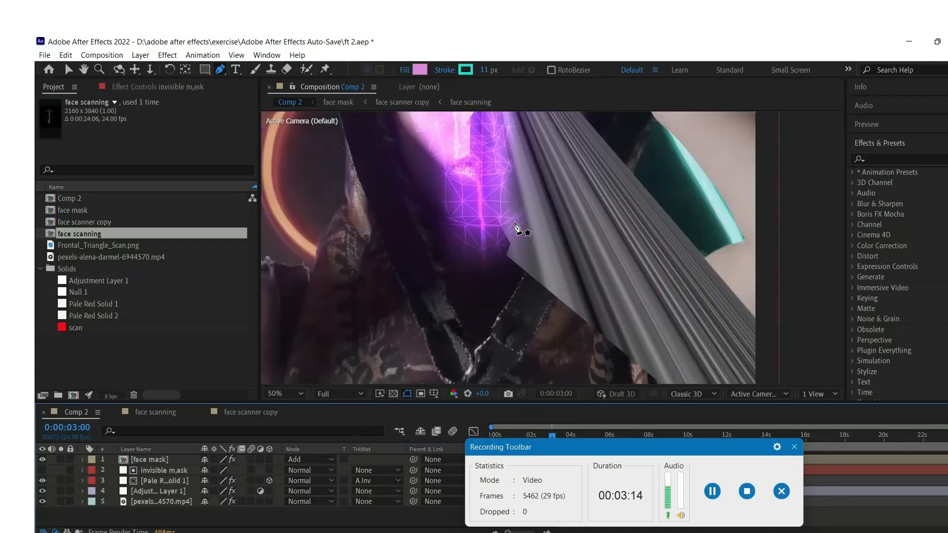
scroll(515, 229, down, 2)
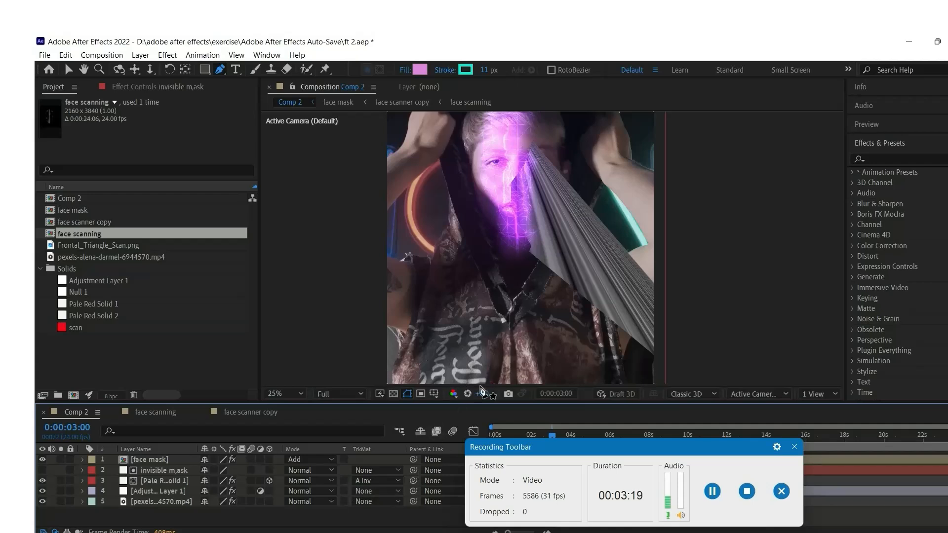
drag(472, 447, 530, 439)
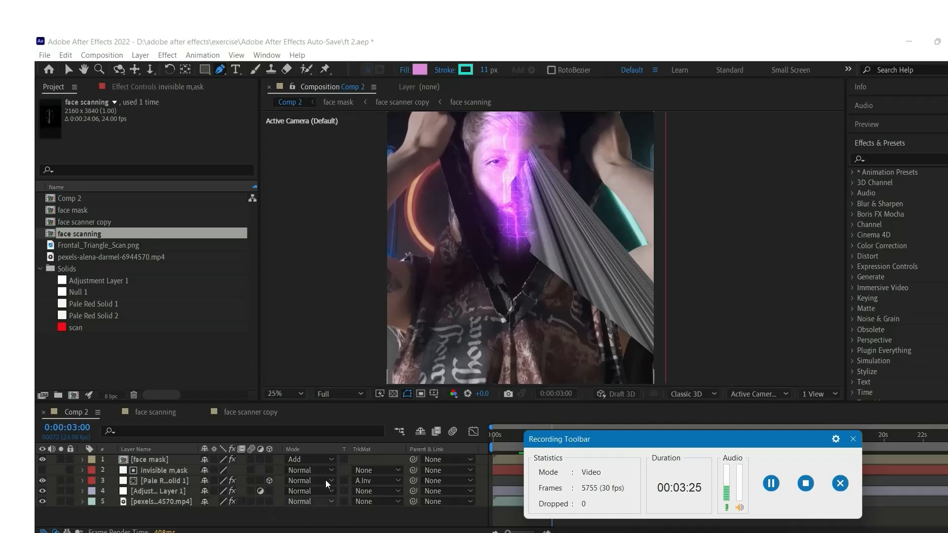
click(771, 484)
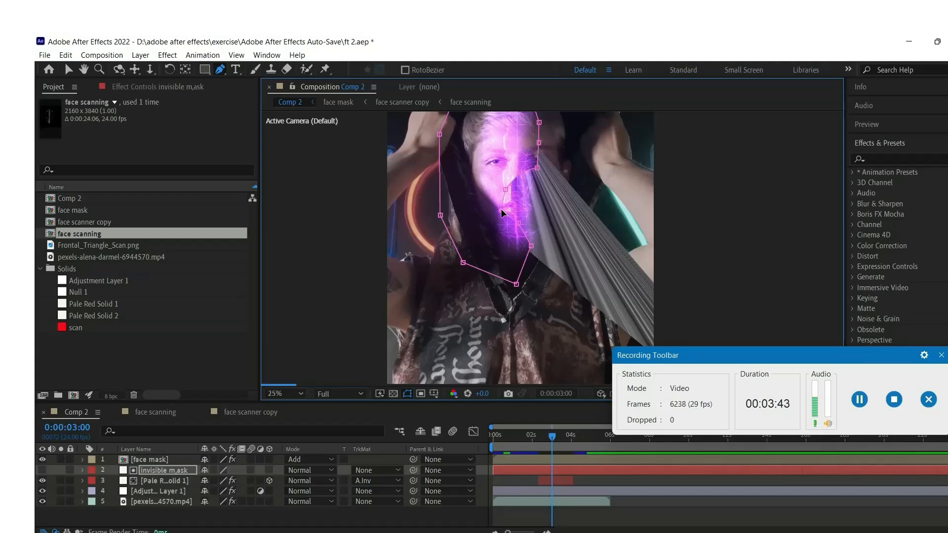
Add points to the invisible mask's path between the mouth and below the chin, and select the points bordering the beam
click(516, 264)
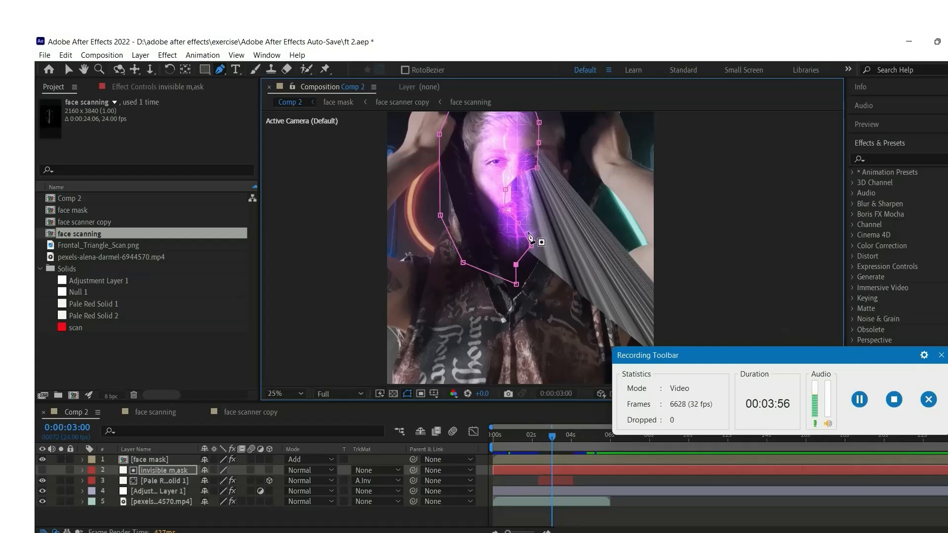
click(539, 123)
click(504, 218)
click(518, 224)
click(531, 246)
shift+click(539, 143)
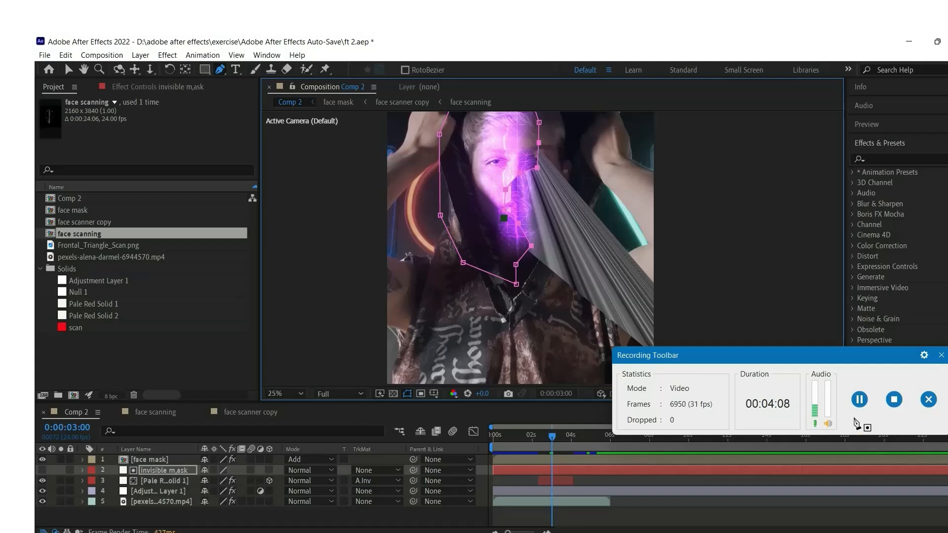
At 0:00:02:08, shift the selected mask points outward to follow the beam's edge across the face
drag(551, 435, 539, 437)
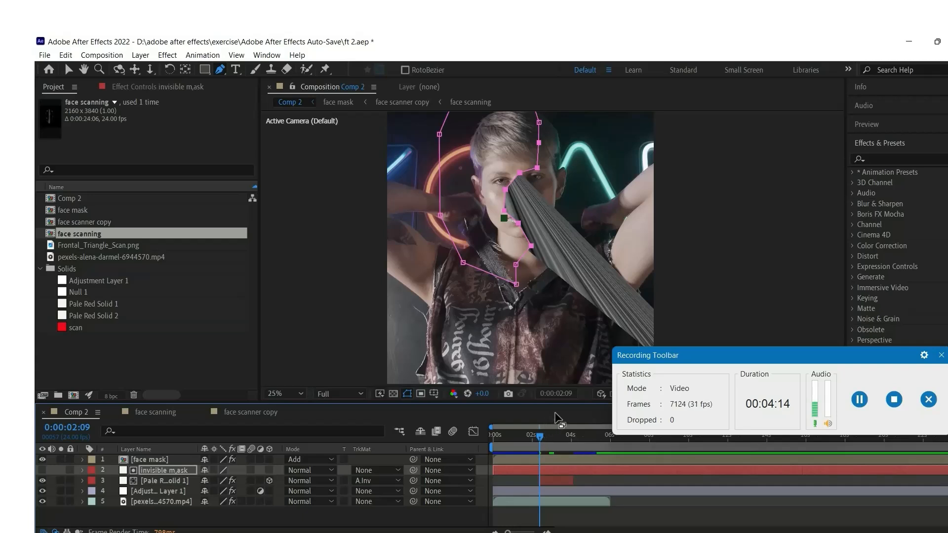
click(570, 393)
click(451, 281)
text(8)
key(Return)
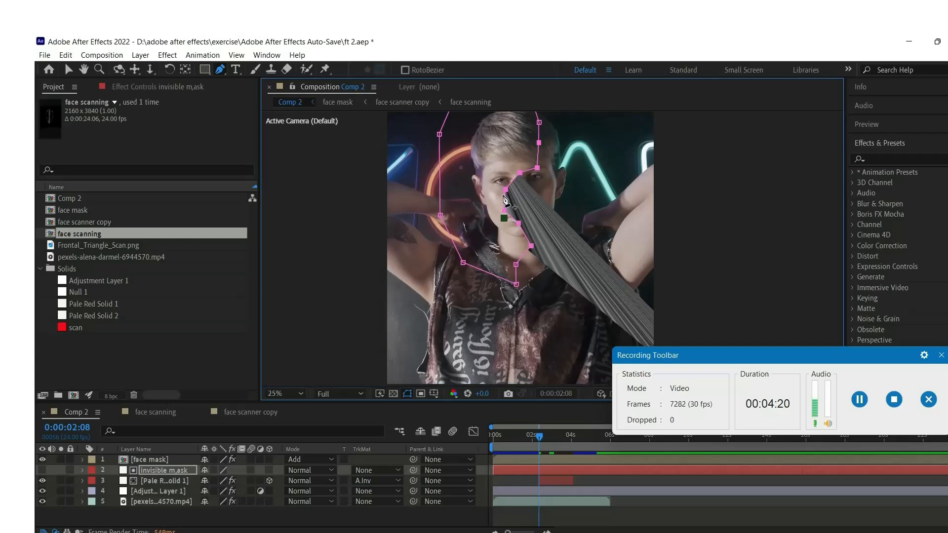
drag(503, 224, 486, 226)
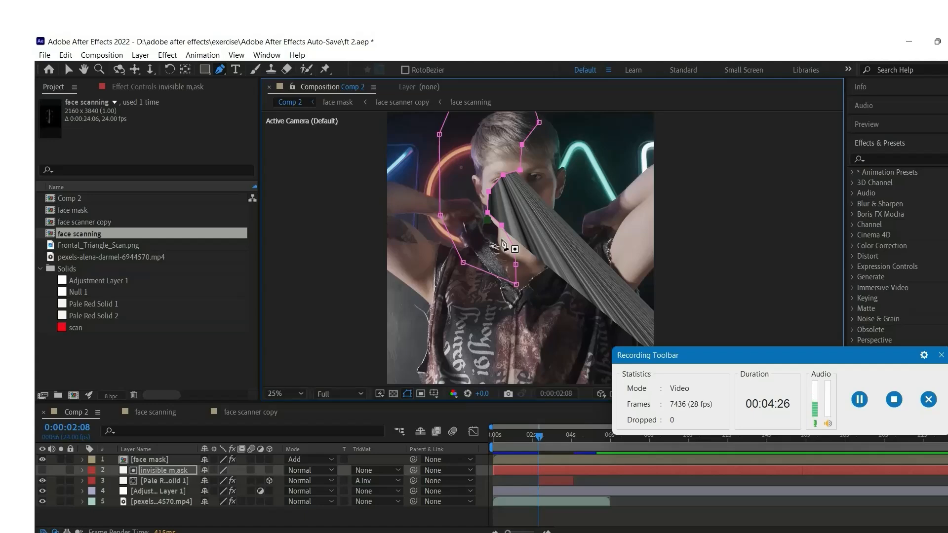
At 0:00:04:00, move the selected mask points across to the beam beside the cheek and shift the upper point outward near the temple
drag(539, 437, 571, 442)
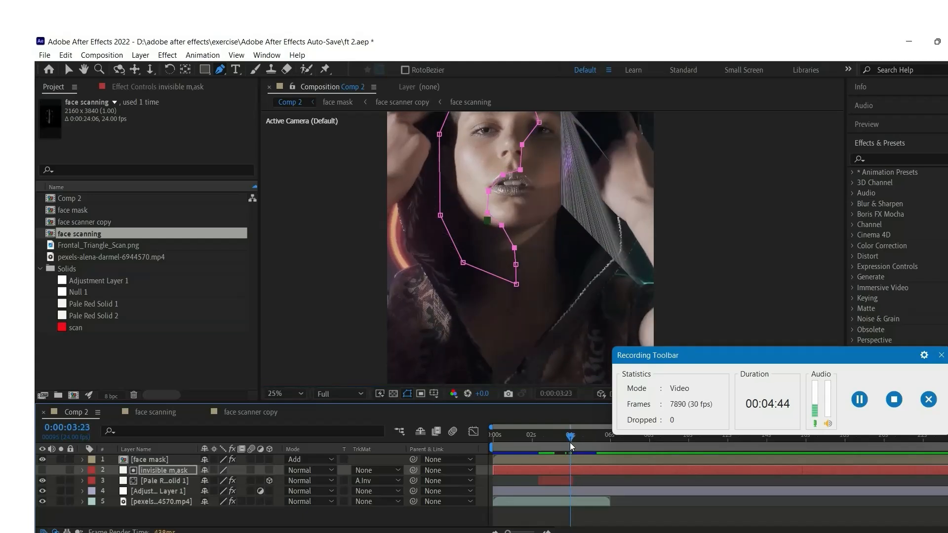
click(567, 393)
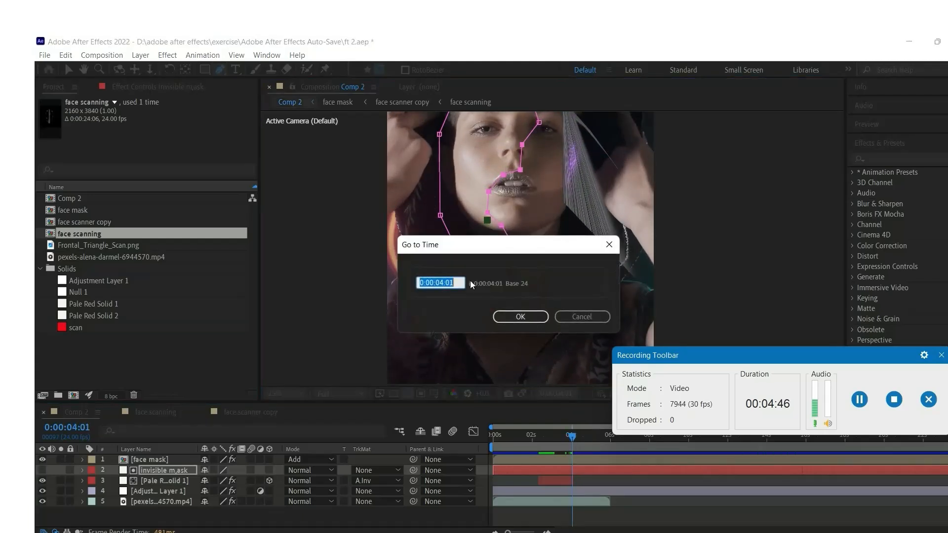
click(454, 282)
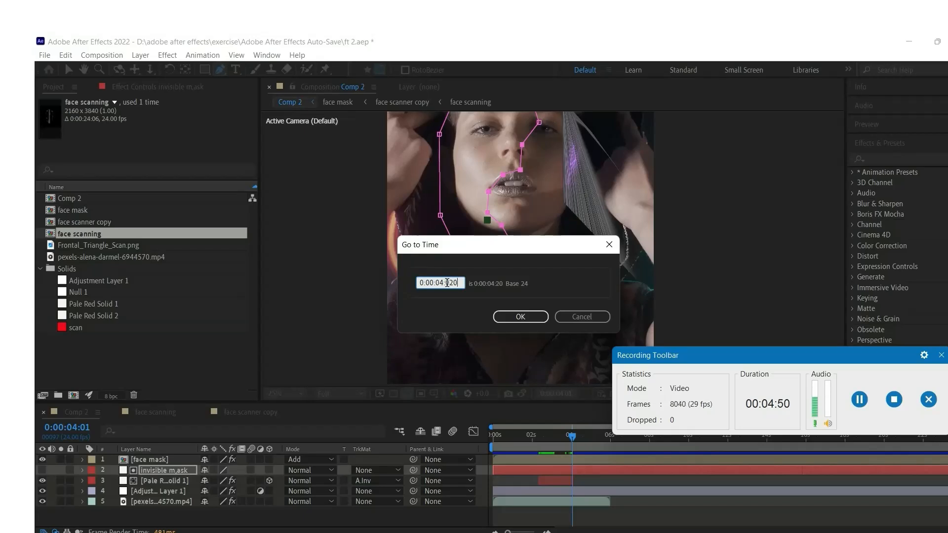
drag(458, 283, 451, 282)
text(0)
click(513, 317)
scroll(554, 266, down, 1)
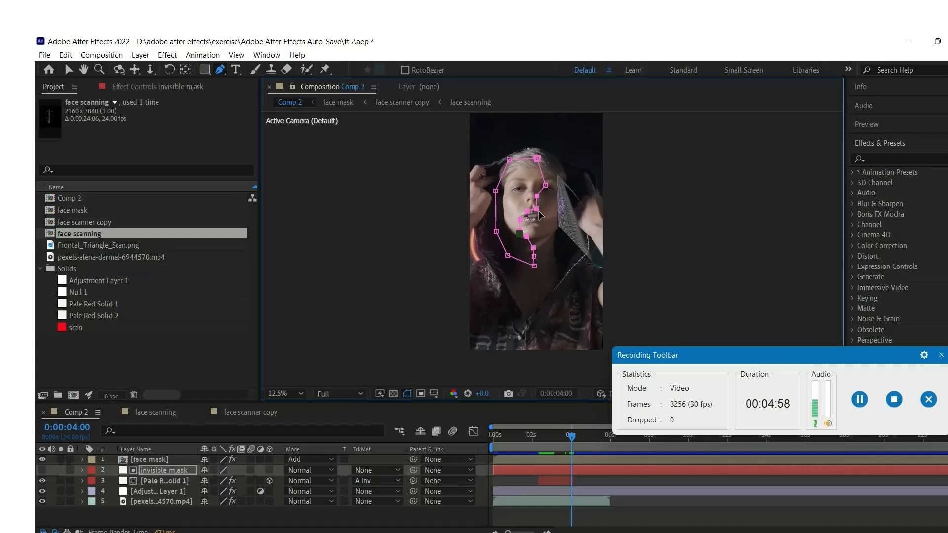
drag(537, 213, 570, 207)
scroll(584, 186, up, 1)
scroll(584, 186, down, 1)
click(546, 185)
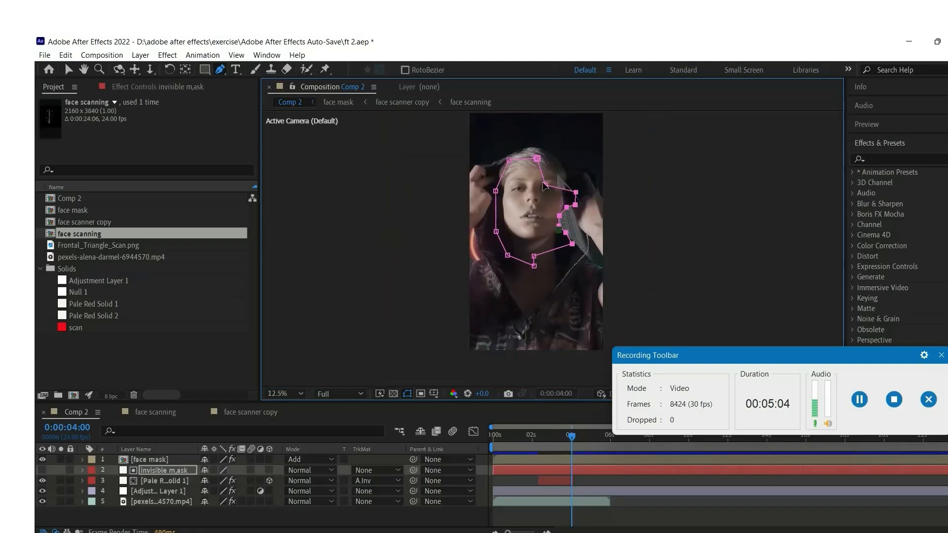
drag(547, 187, 565, 177)
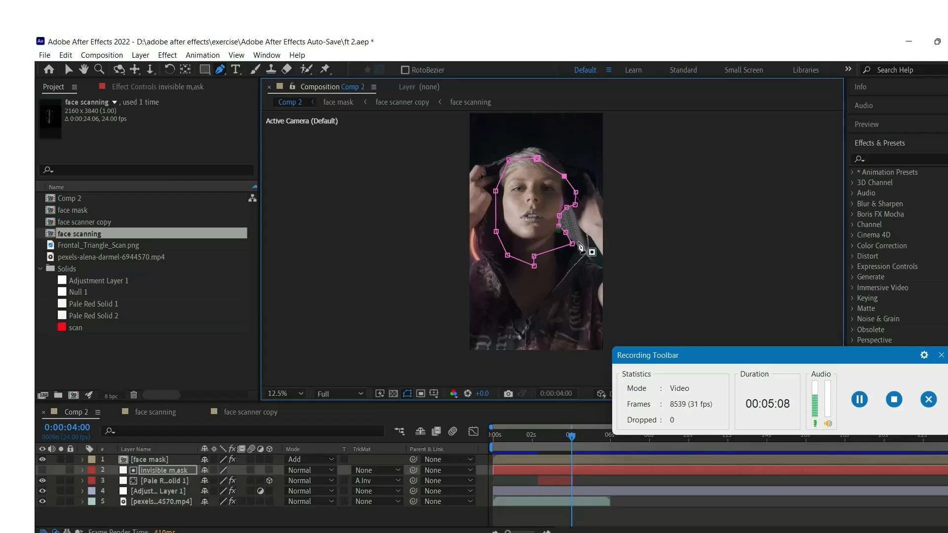
Save the project
click(44, 55)
click(66, 152)
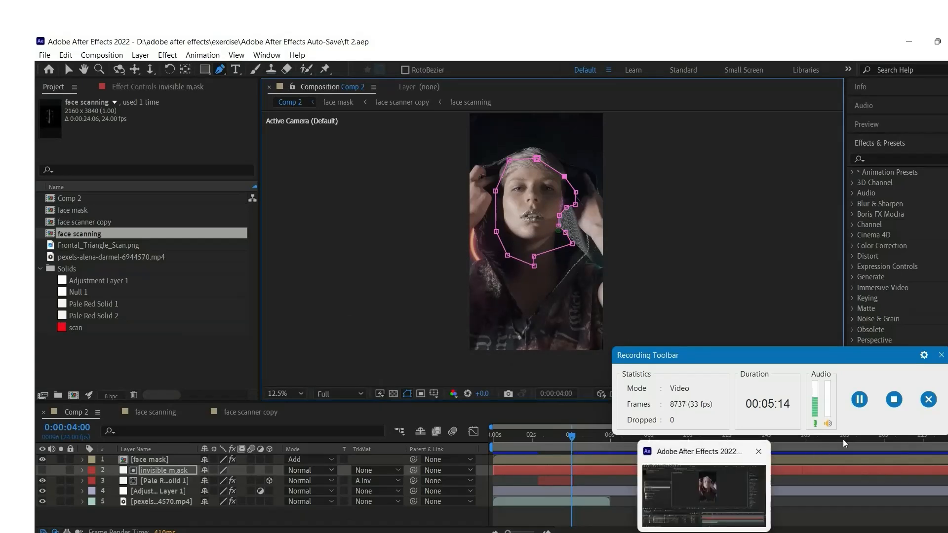
click(860, 400)
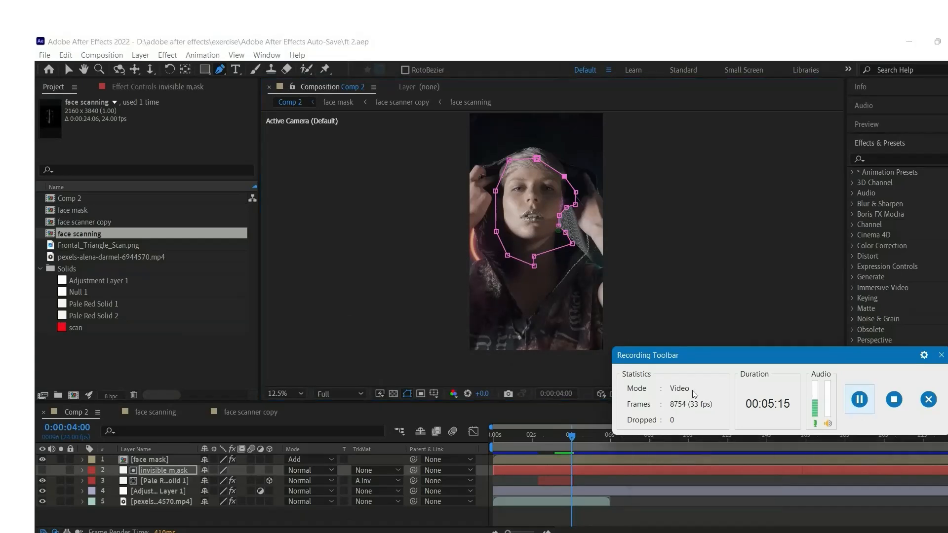
Reveal the masks of the invisible mask layer and examine Mask 1 against the scanner beam up to 0:00:03:00
click(82, 470)
click(93, 481)
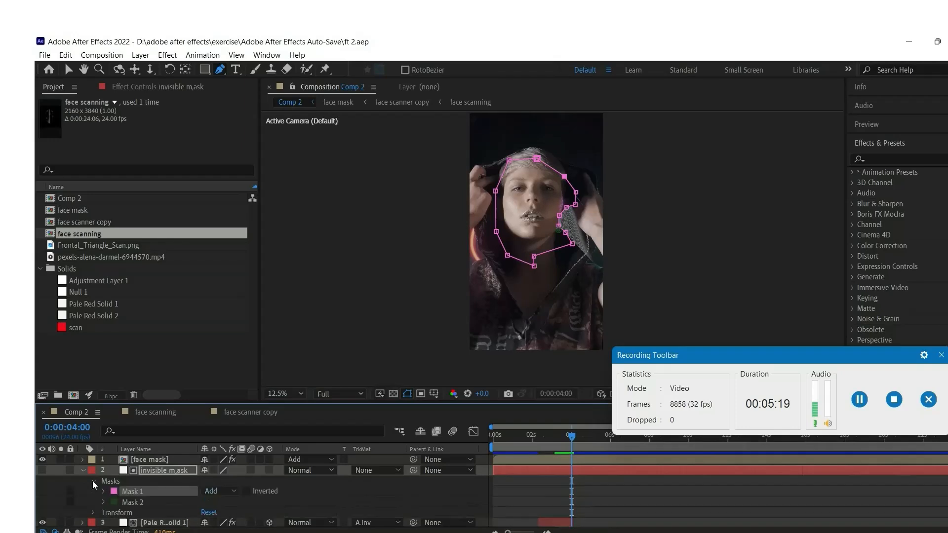
scroll(112, 487, down, 1)
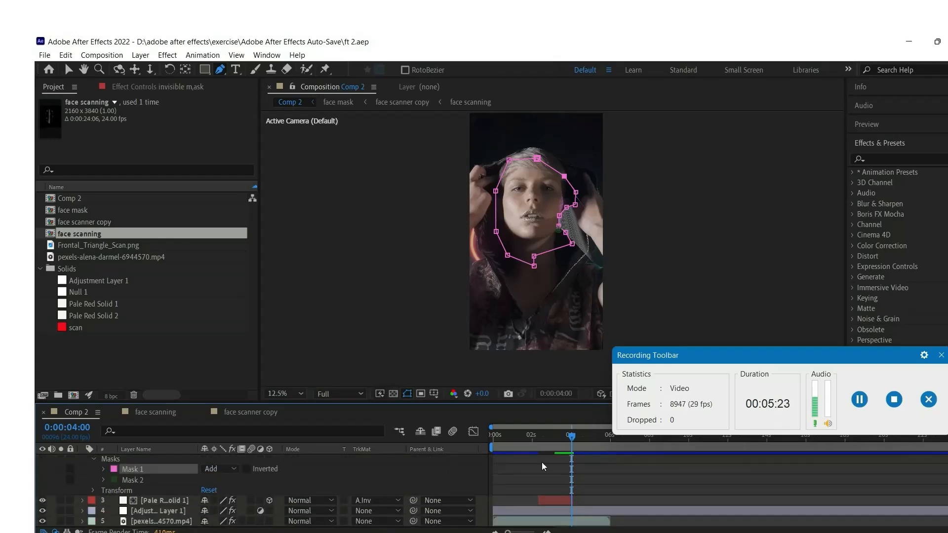
click(550, 434)
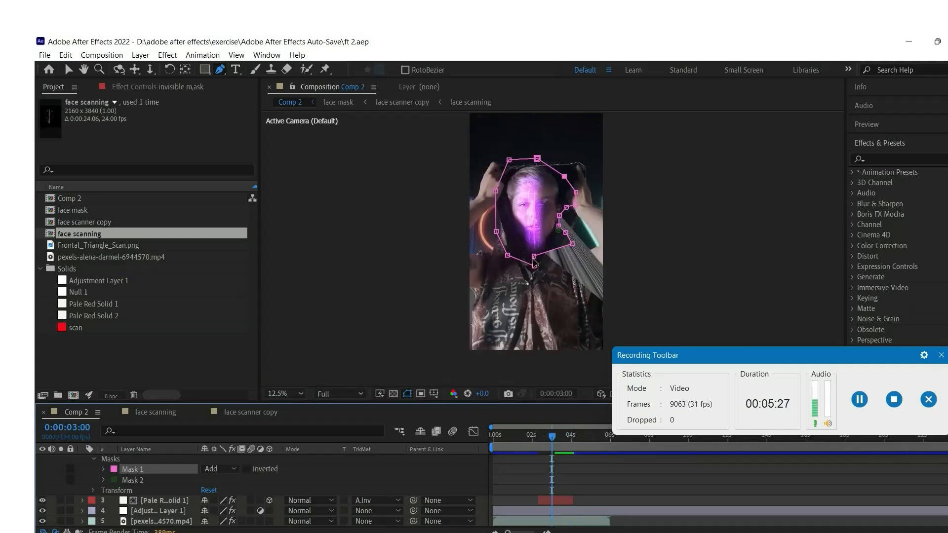
key(period)
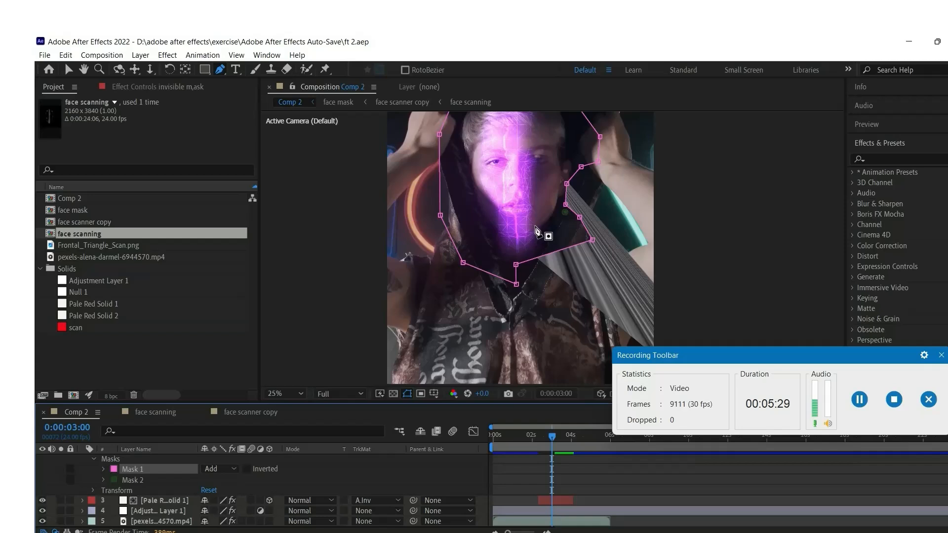
scroll(127, 491, up, 2)
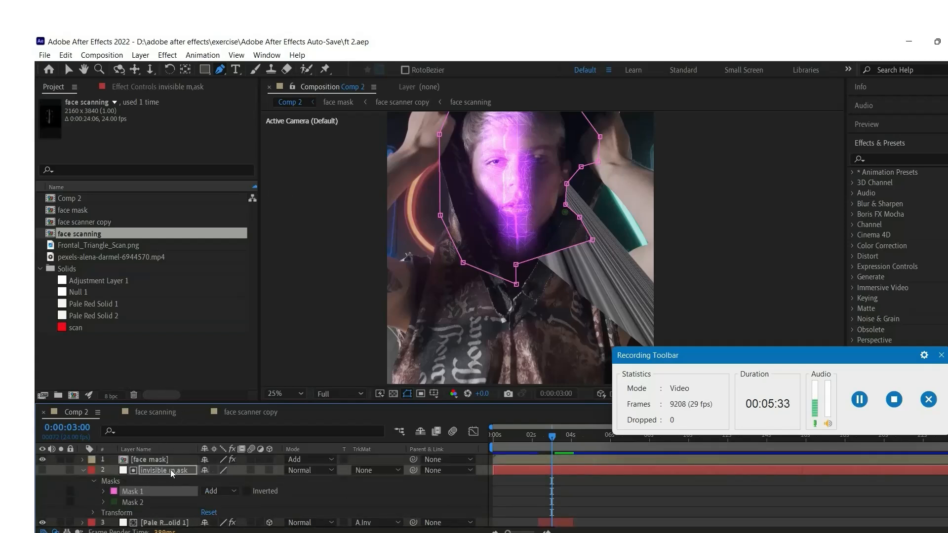
scroll(147, 488, down, 2)
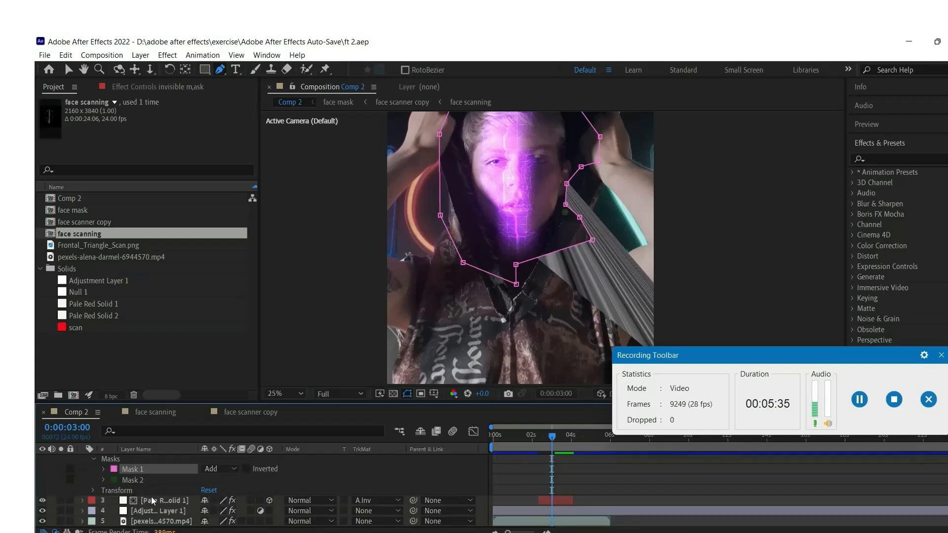
click(151, 498)
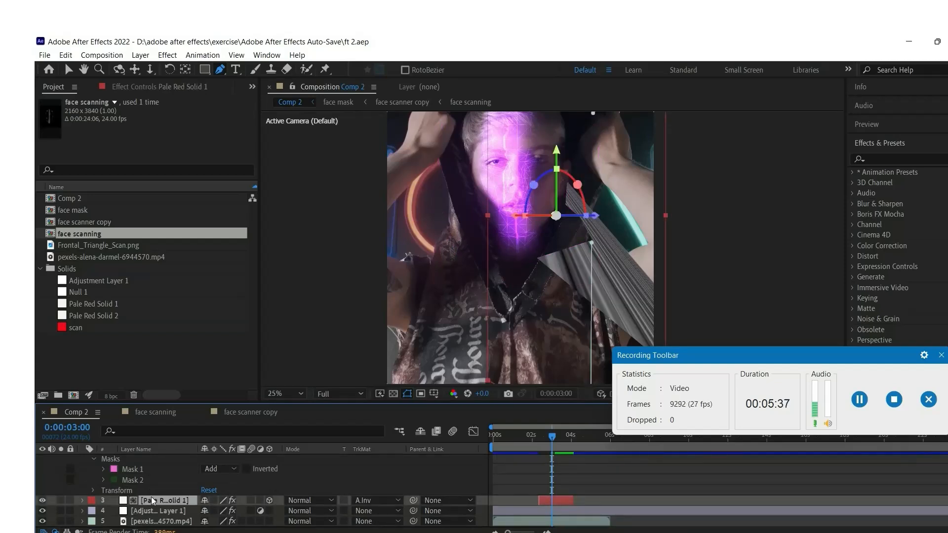
click(137, 466)
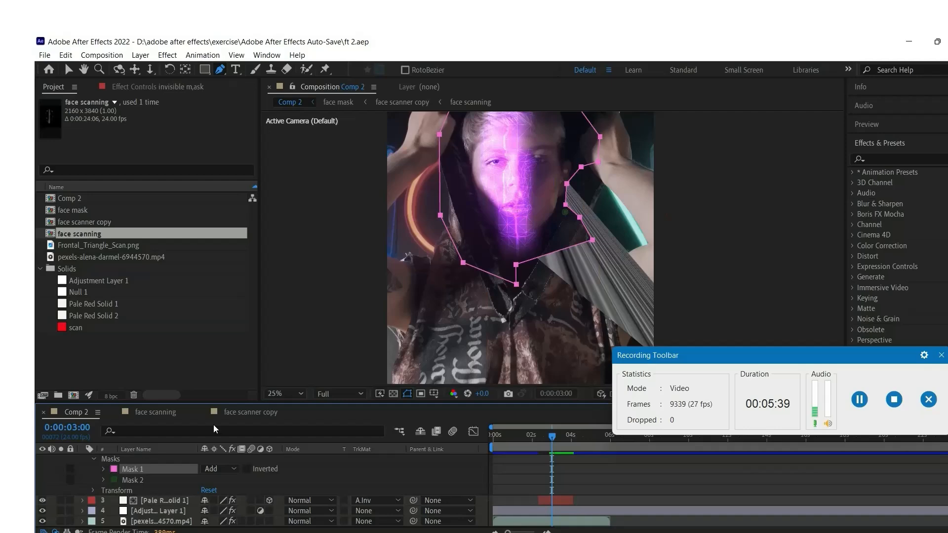
drag(538, 439, 551, 443)
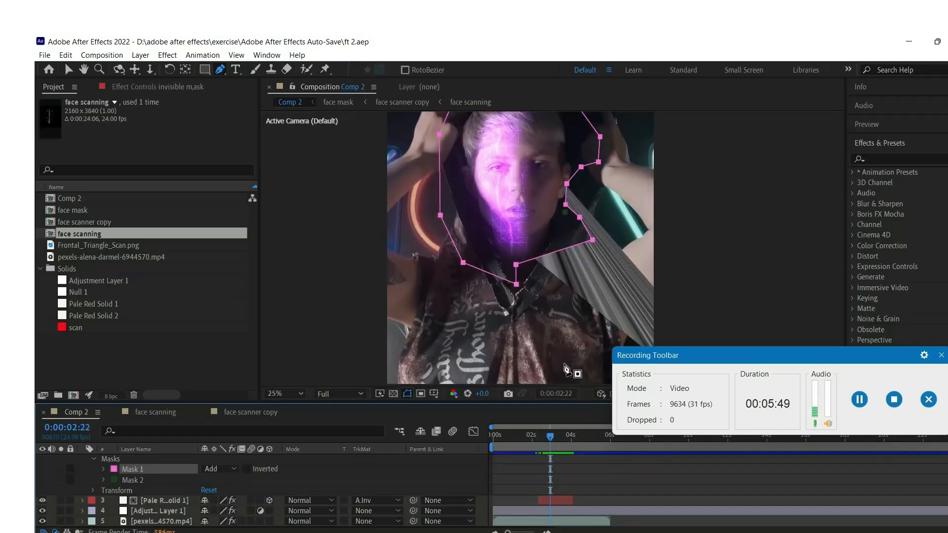
Undo the last mask-point moves made at 0:00:04:00, returning to the mask shape at 0:00:02:08
key(ctrl+z)
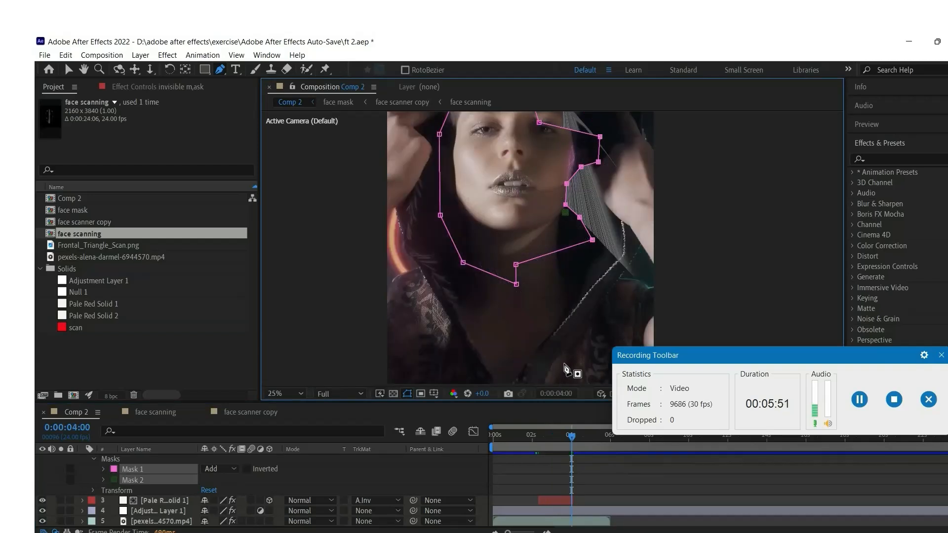
key(ctrl+z)
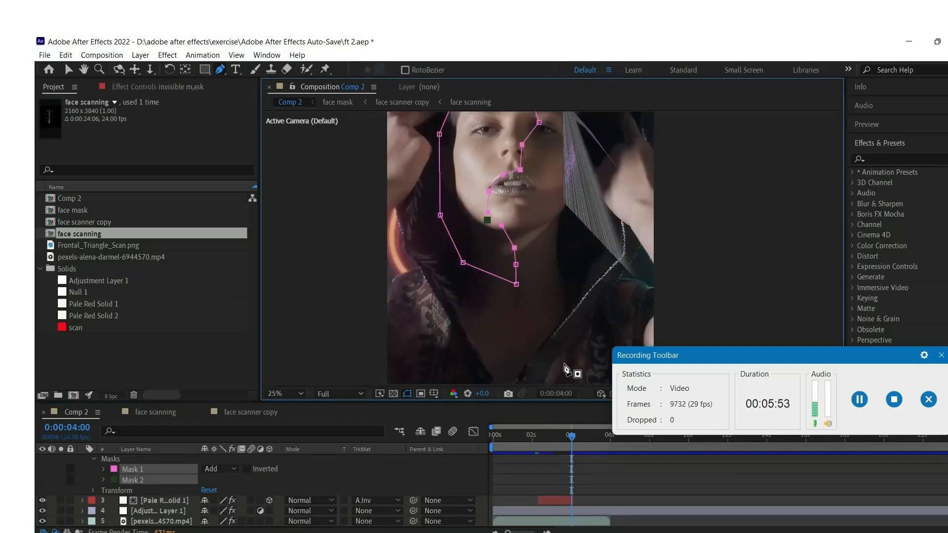
key(ctrl+z)
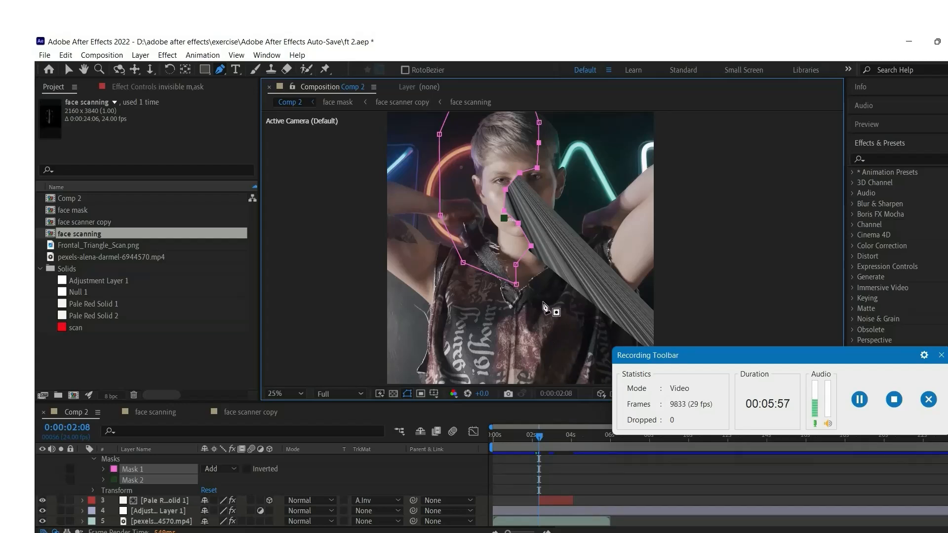
Reveal Mask 1's properties and start keyframing its Mask Path at 0:00:03:00
click(102, 468)
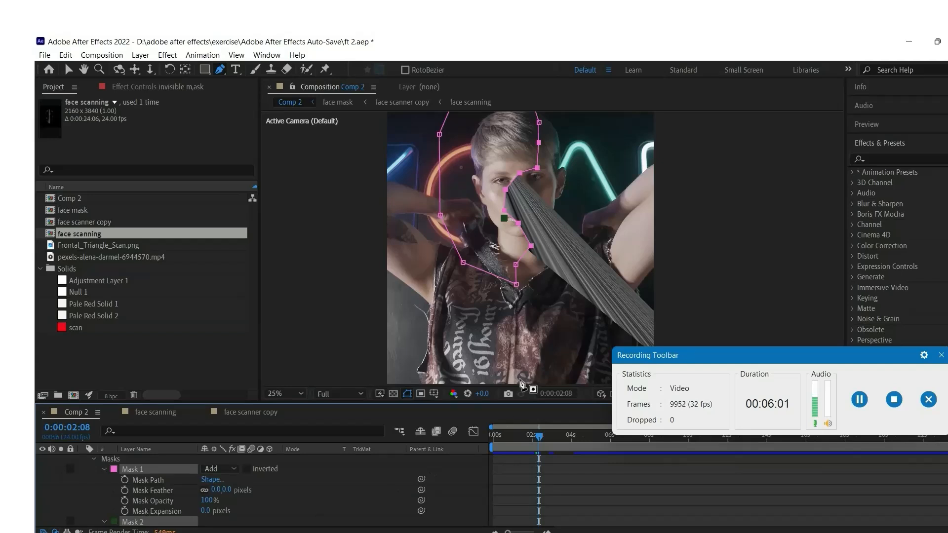
drag(538, 436, 552, 439)
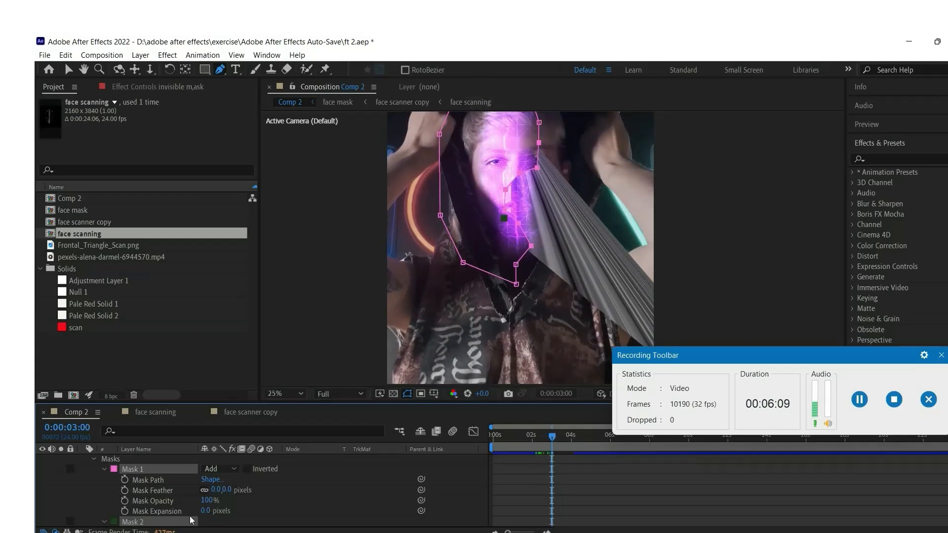
click(125, 480)
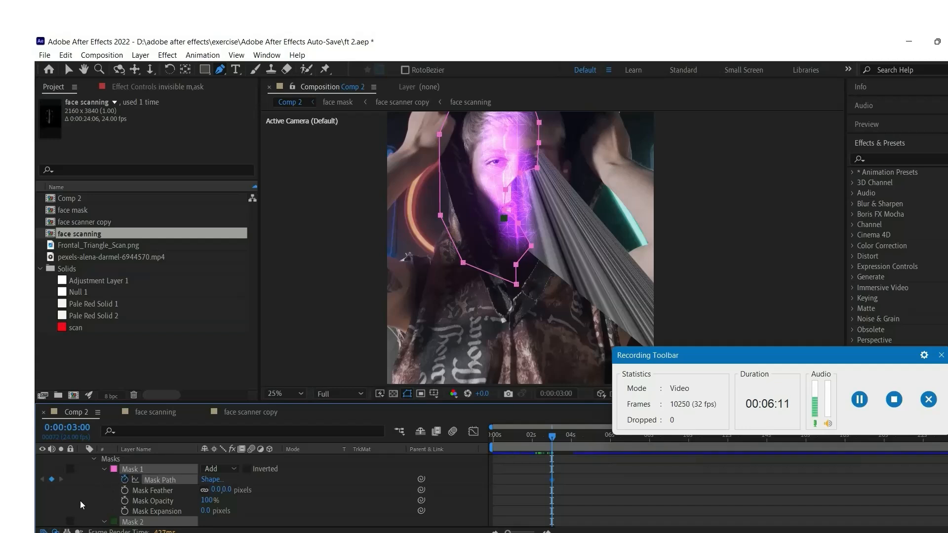
Move the current time back to 0:00:02:08, where the scanner beam starts
mouse_move(550, 434)
mouse_down()
mouse_move(526, 436)
mouse_move(539, 438)
mouse_up()
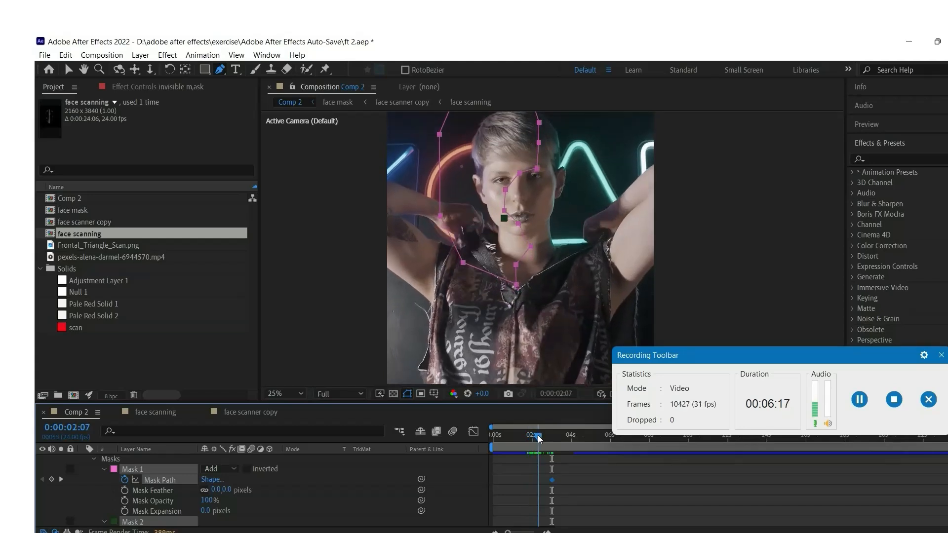
key(alt+shift+j)
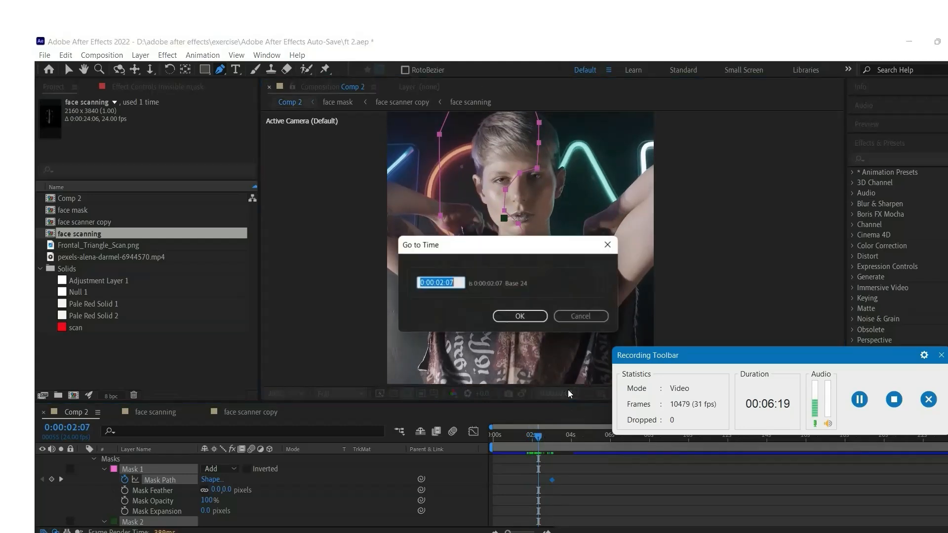
drag(454, 283, 449, 282)
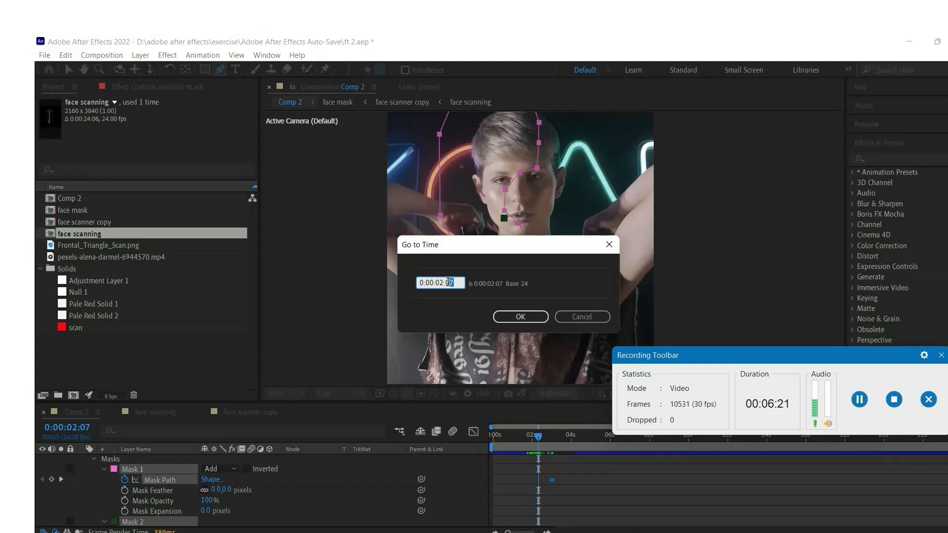
text(8)
click(521, 321)
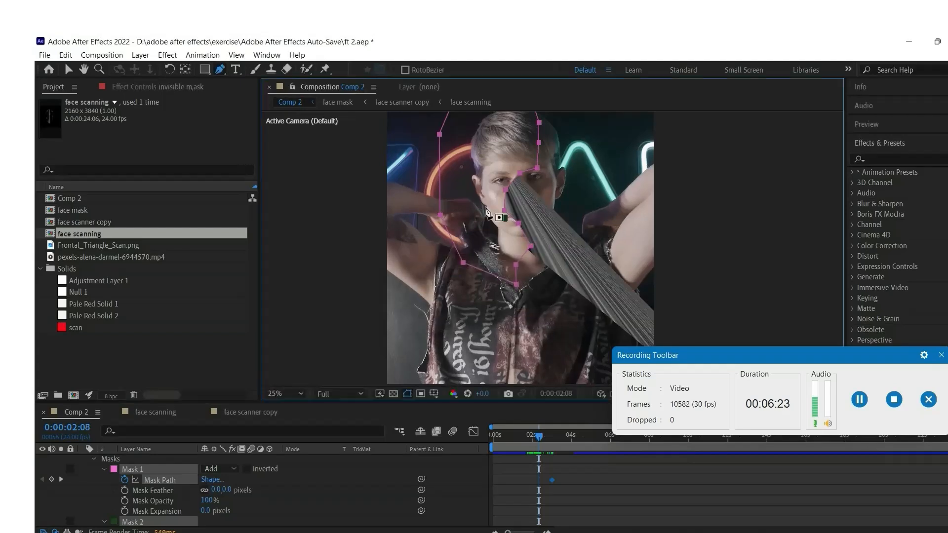
scroll(509, 193, up, 1)
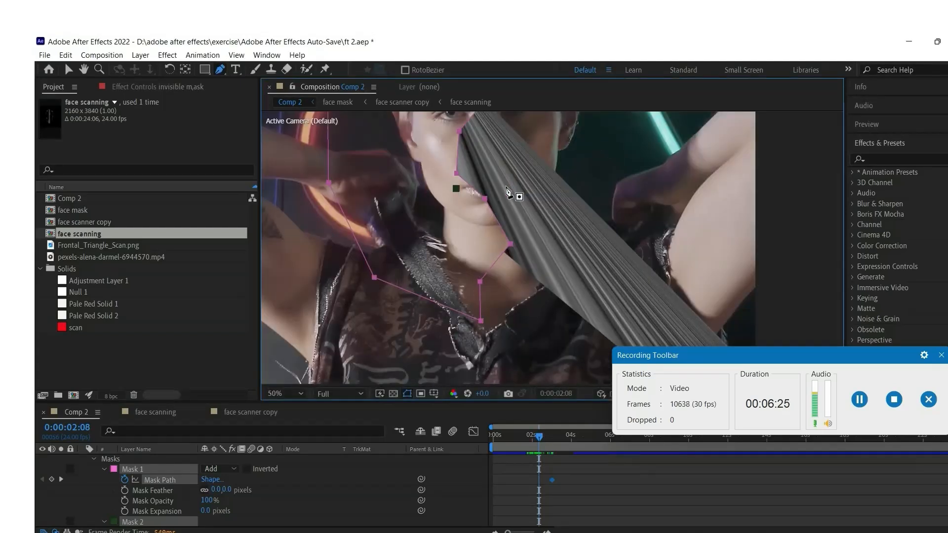
scroll(508, 192, down, 1)
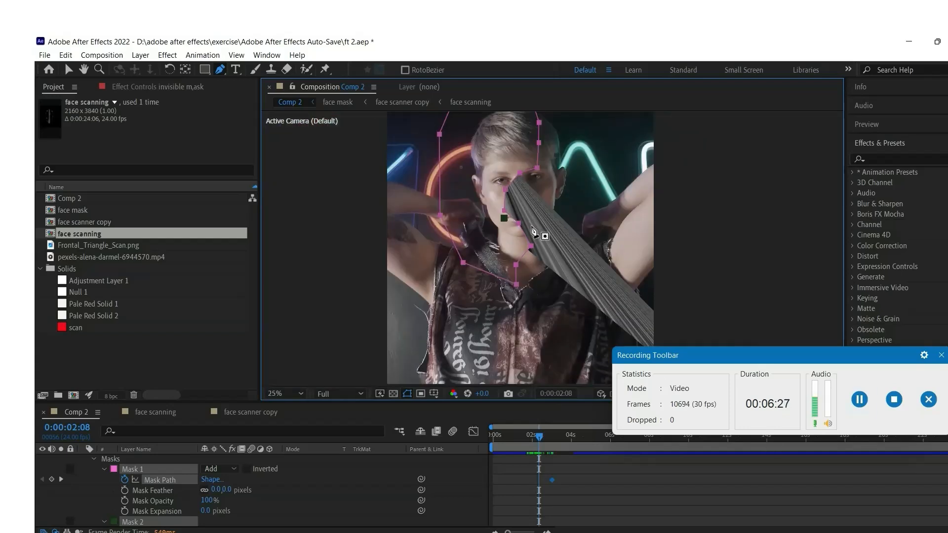
click(565, 191)
click(521, 173)
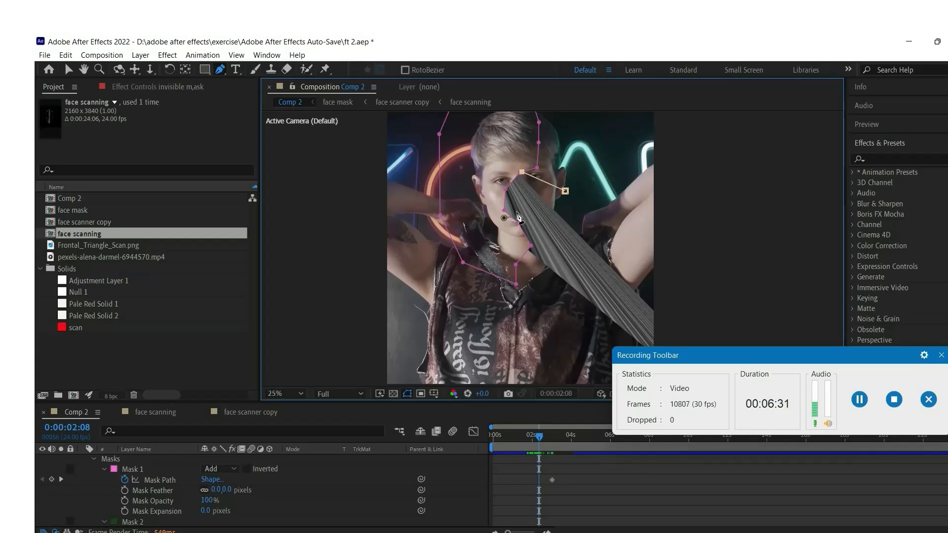
key(ctrl+z)
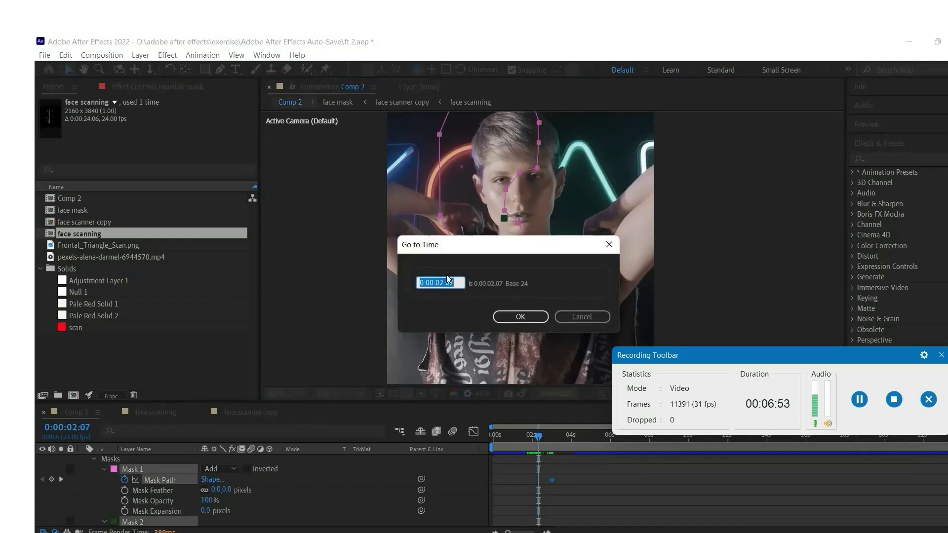
At 0:00:02:08, keyframe Mask 1's path by shifting the points bordering the beam across the face to uncover more of it
click(449, 279)
drag(449, 279, 465, 280)
text(8)
click(519, 316)
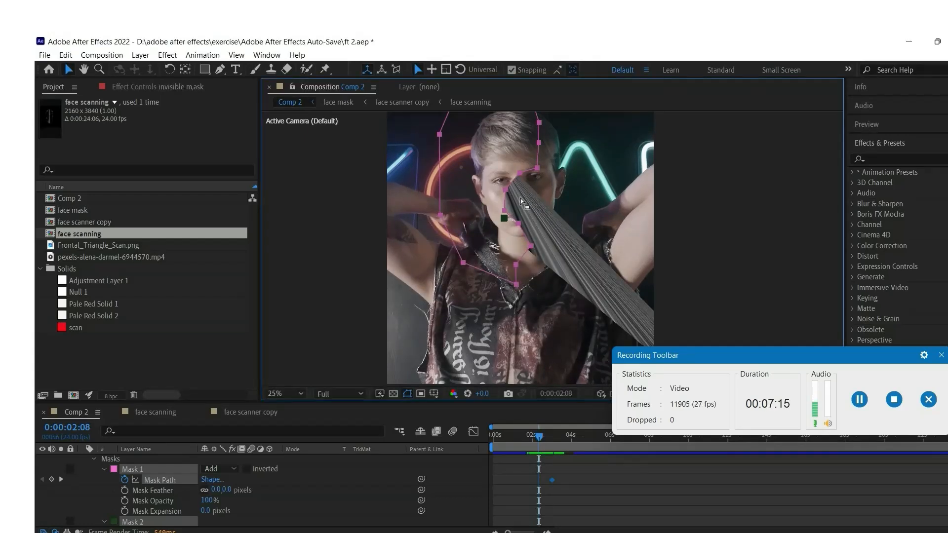
click(582, 204)
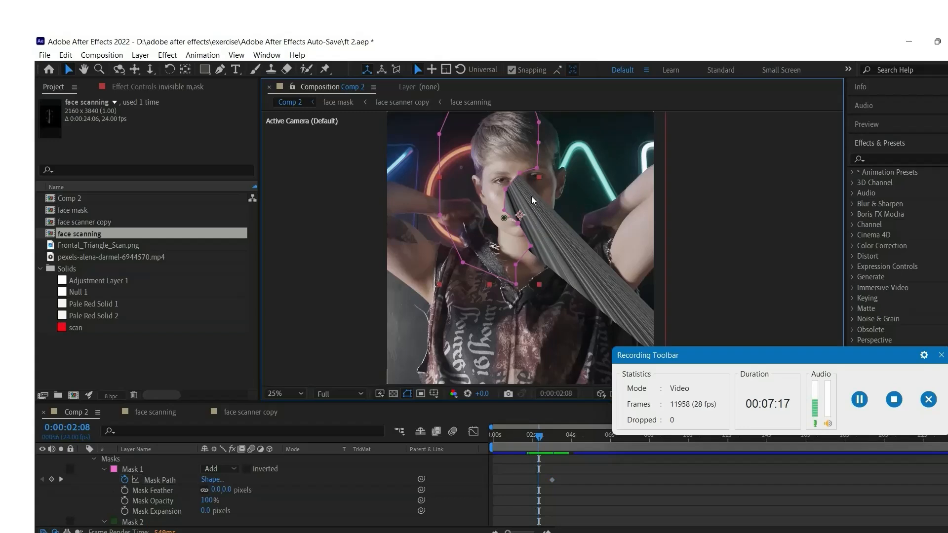
click(521, 177)
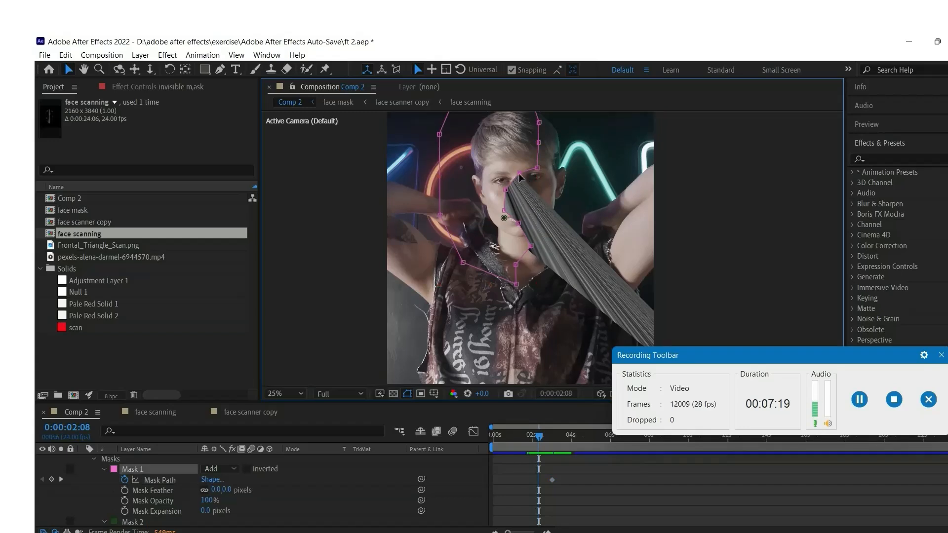
drag(521, 177, 500, 179)
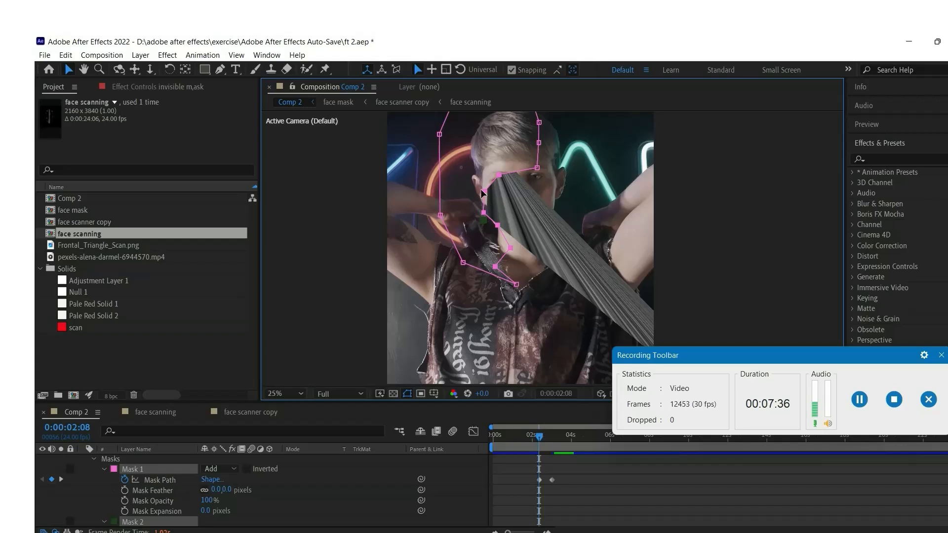
drag(485, 191, 488, 193)
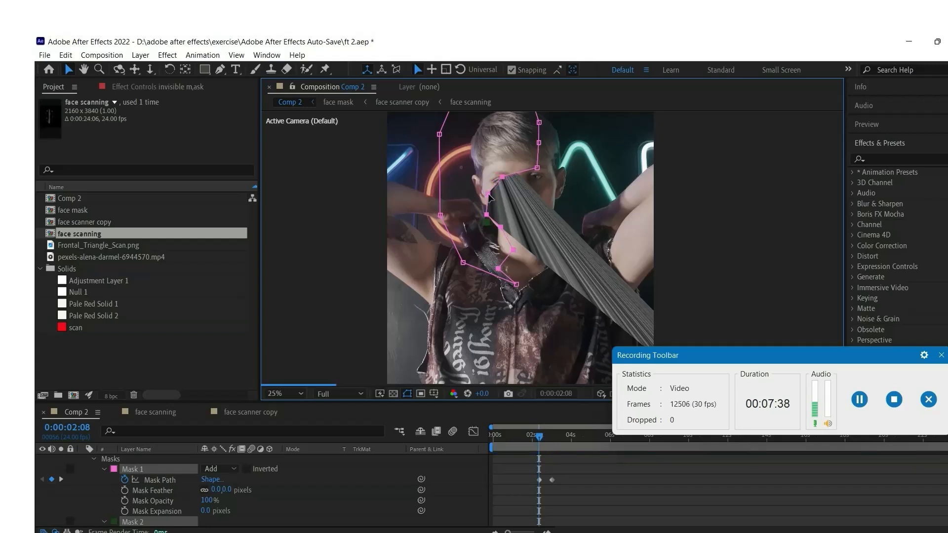
click(491, 180)
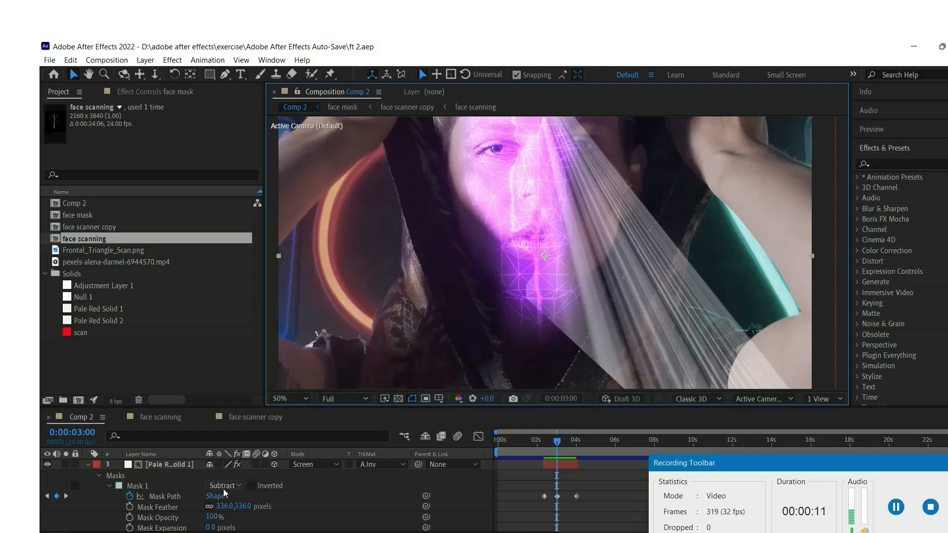
Try the Normal blending mode on the Pale Red Solid 1 beam layer, and settle on Add
scroll(209, 500, up, 2)
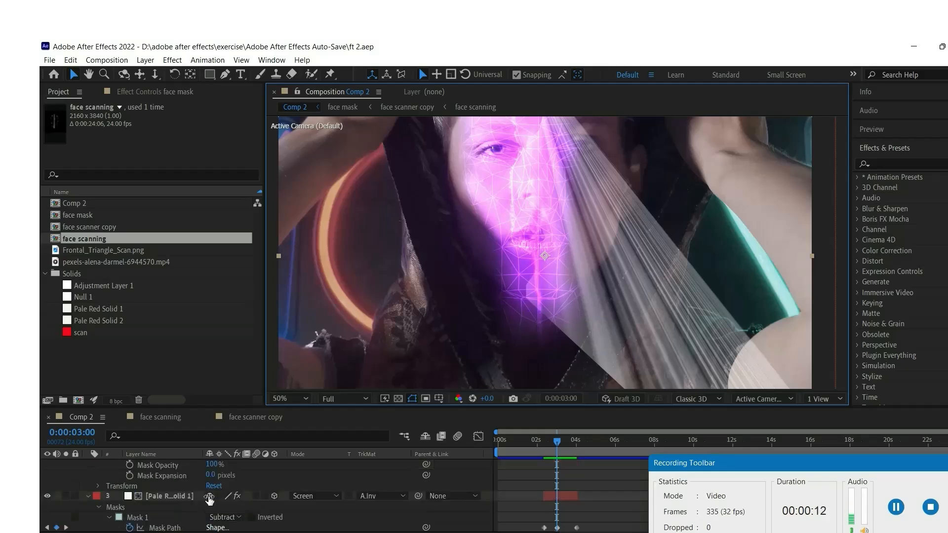
click(316, 498)
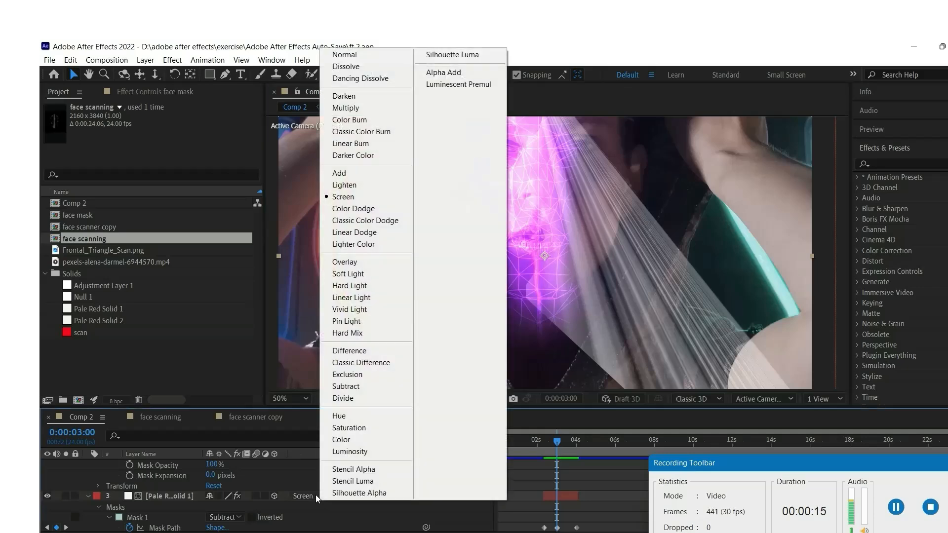
click(343, 55)
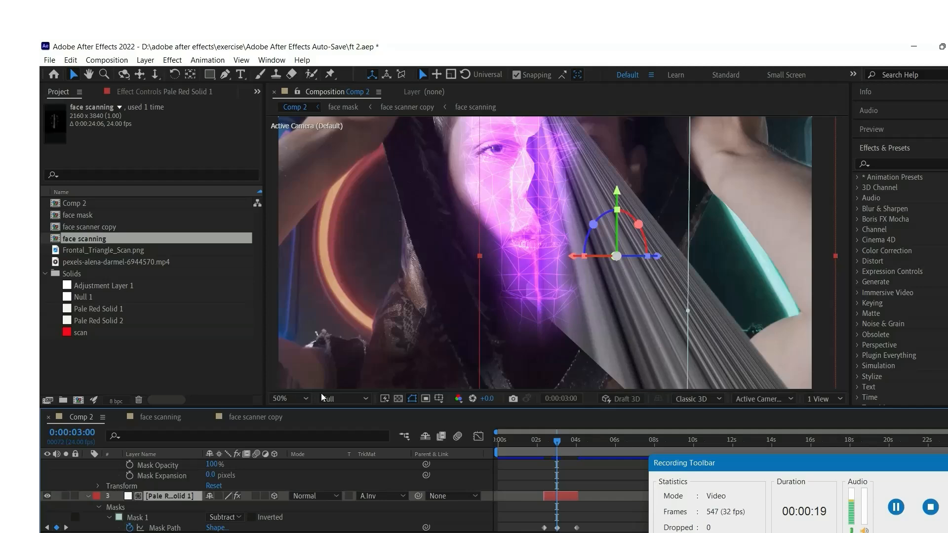
click(327, 496)
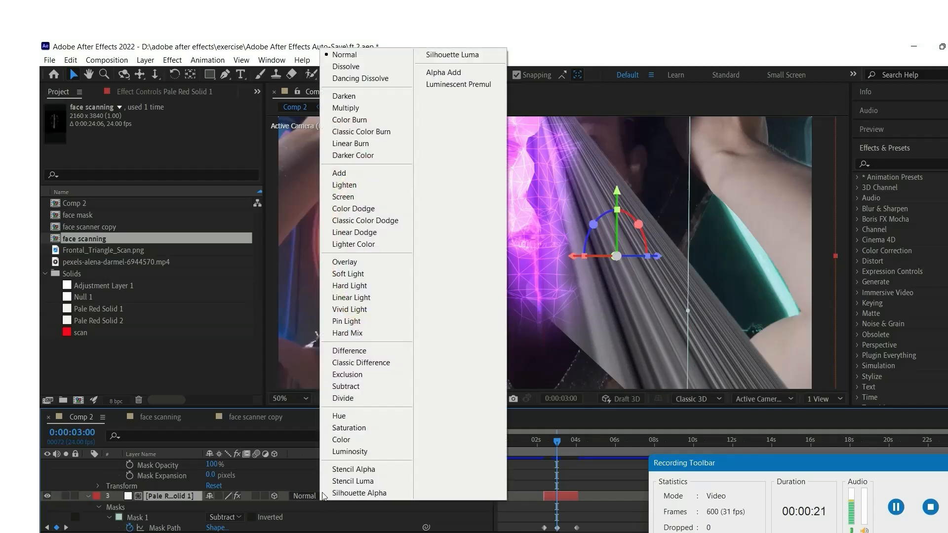
click(355, 173)
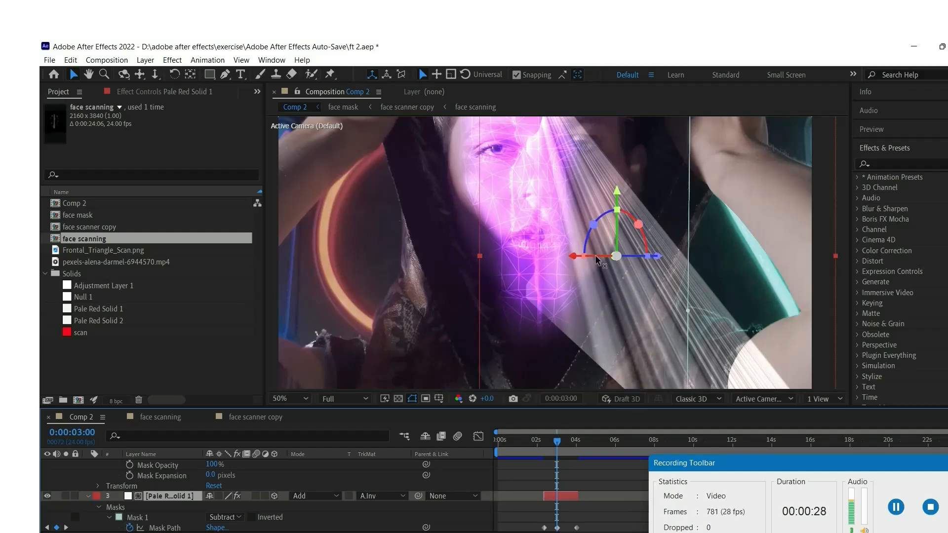
Find the Fast Box Blur effect by searching for "box" and apply it to the Pale Red Solid 1 beam layer
click(922, 166)
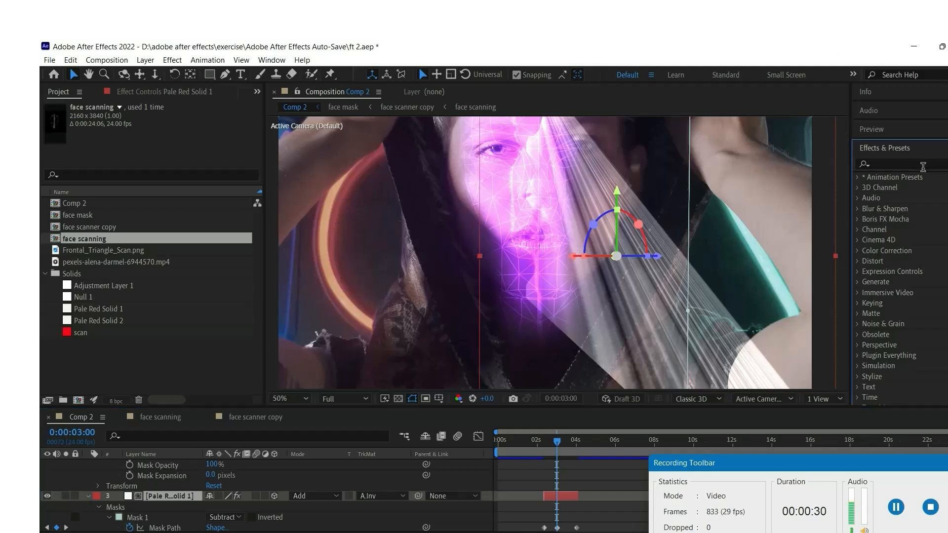
click(908, 163)
text(box)
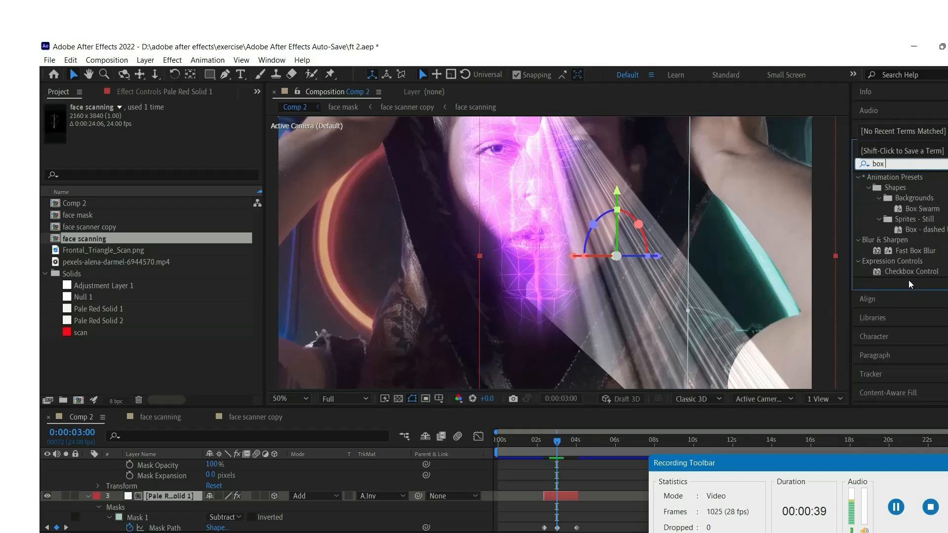
drag(926, 251, 168, 495)
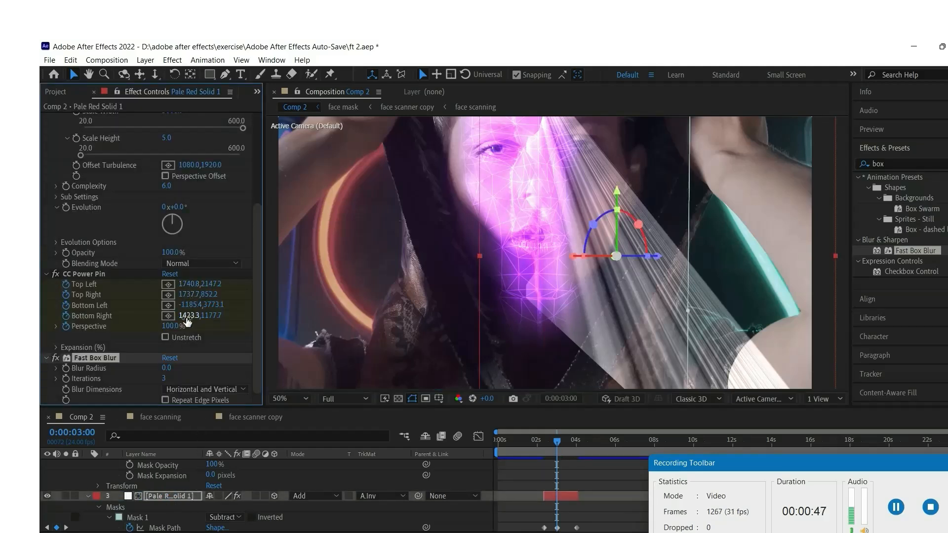
drag(886, 472, 849, 457)
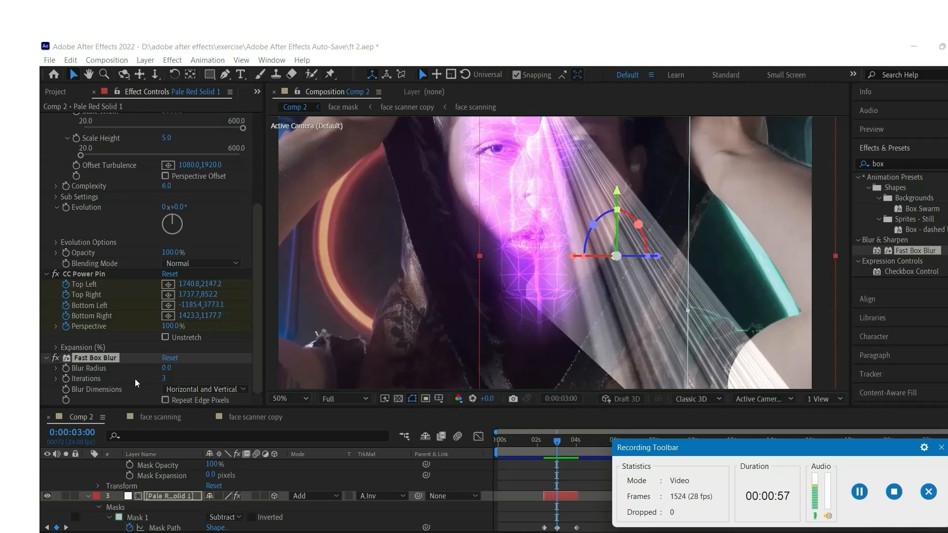
Expand Fast Box Blur's Blur Radius and Iterations, try stronger blur radii, and settle on a Blur Radius of 20
click(56, 369)
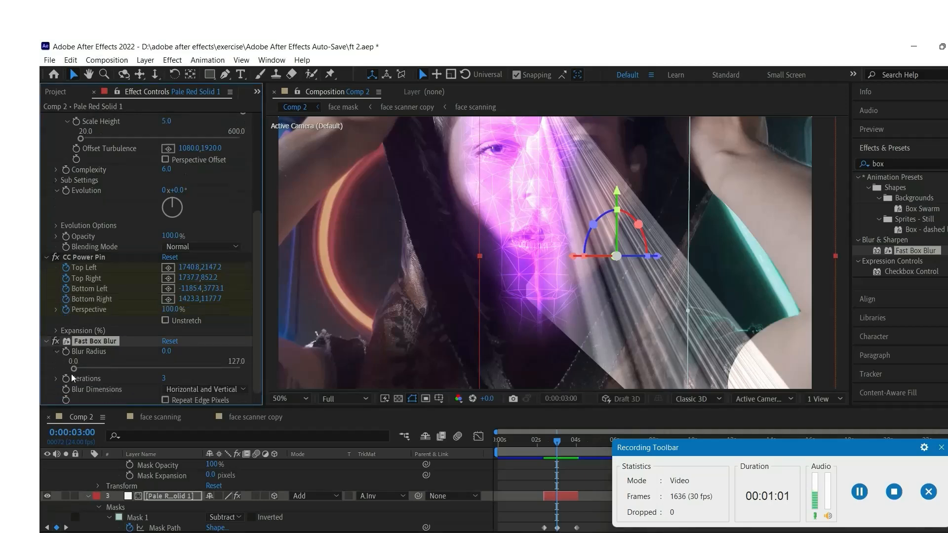
click(56, 378)
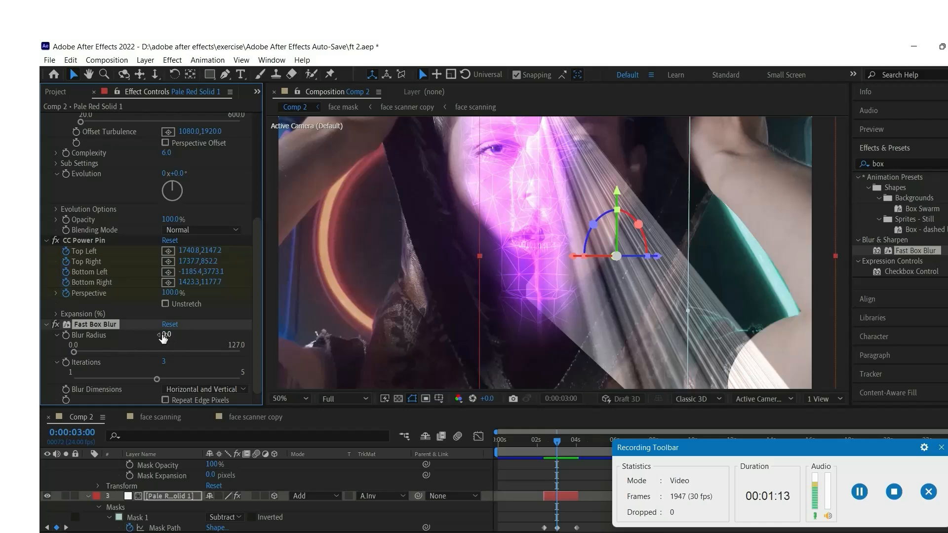
drag(166, 337, 256, 338)
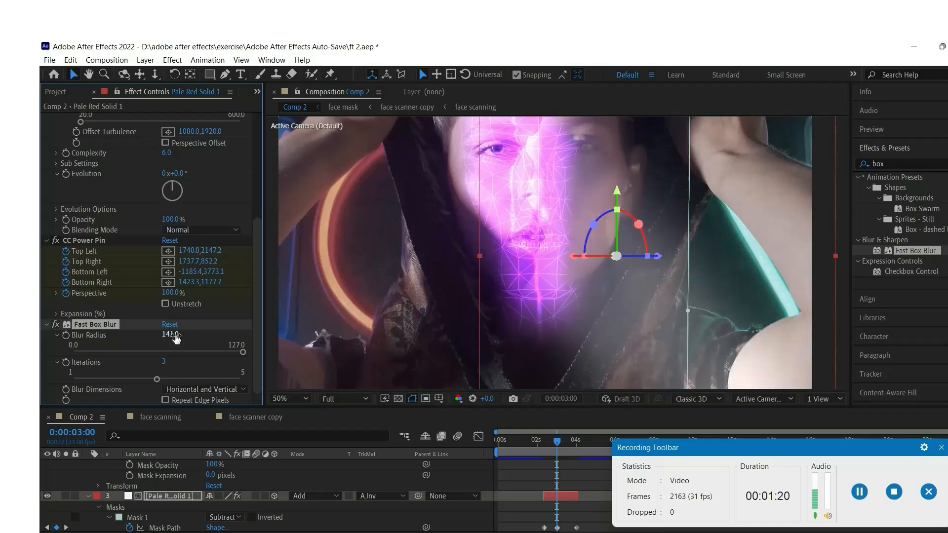
drag(174, 337, 143, 334)
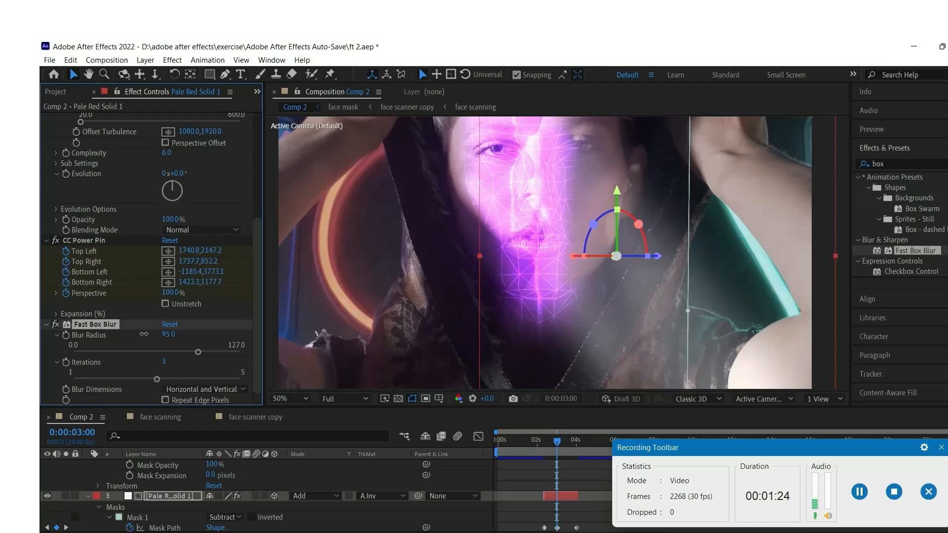
click(167, 334)
text(20)
key(Return)
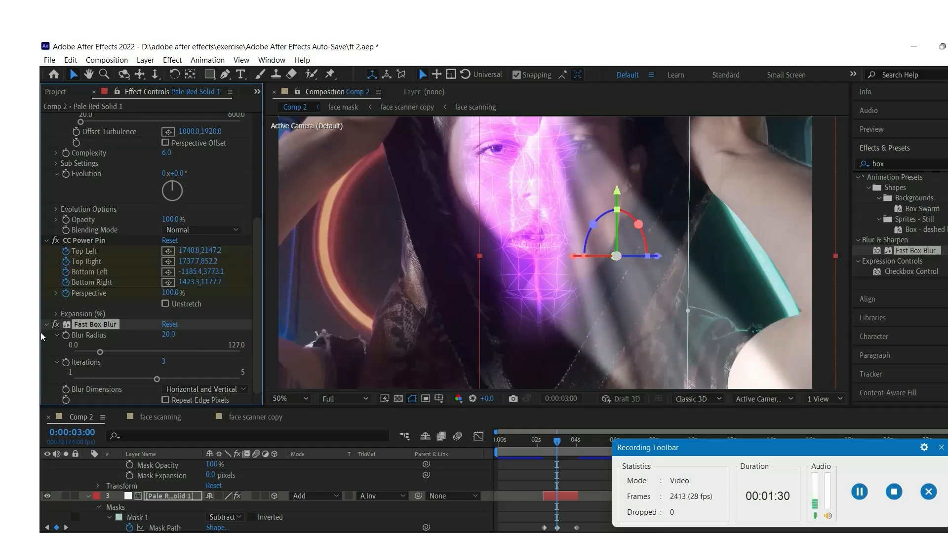
Set Fast Box Blur's Blur Radius to 15, then try 1 iteration and change Iterations to 4
scroll(612, 300, down, 2)
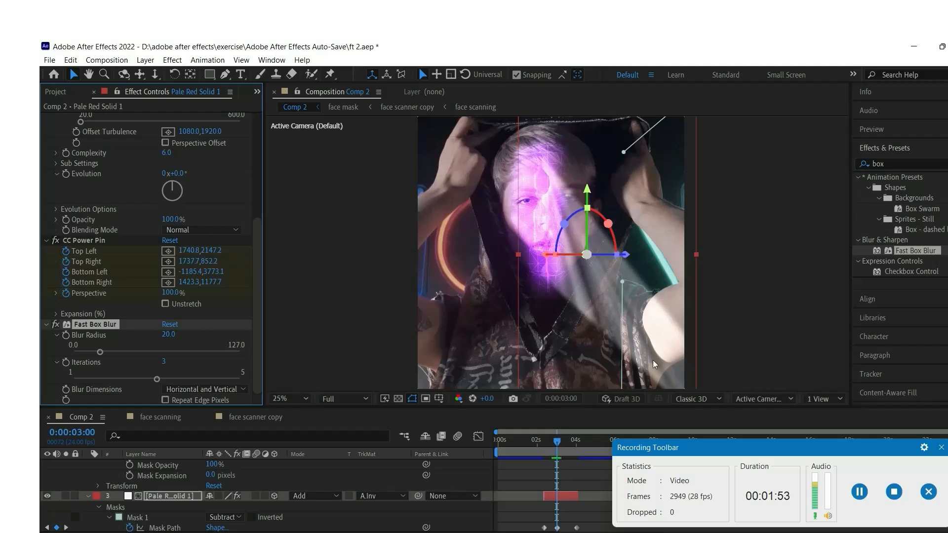
click(167, 336)
text(15)
key(Return)
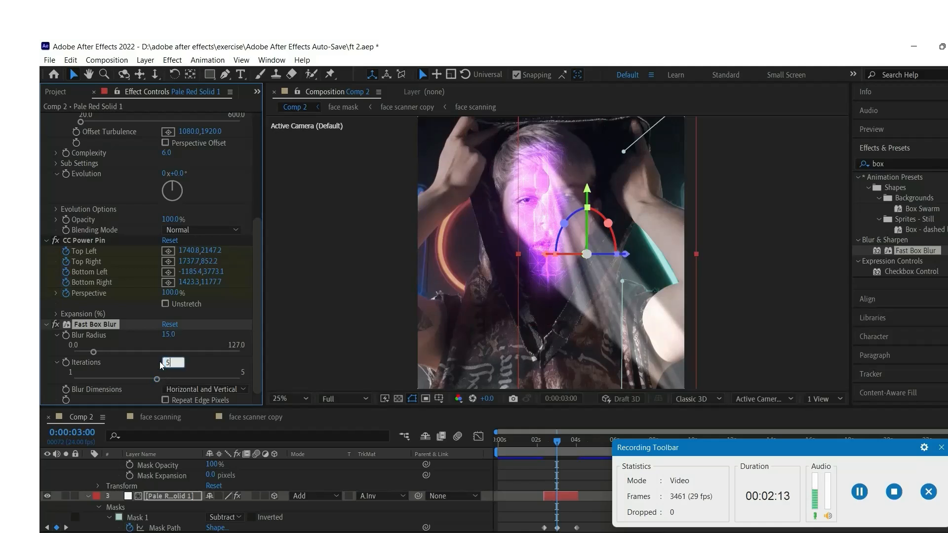
text(1)
key(Return)
click(166, 361)
click(166, 363)
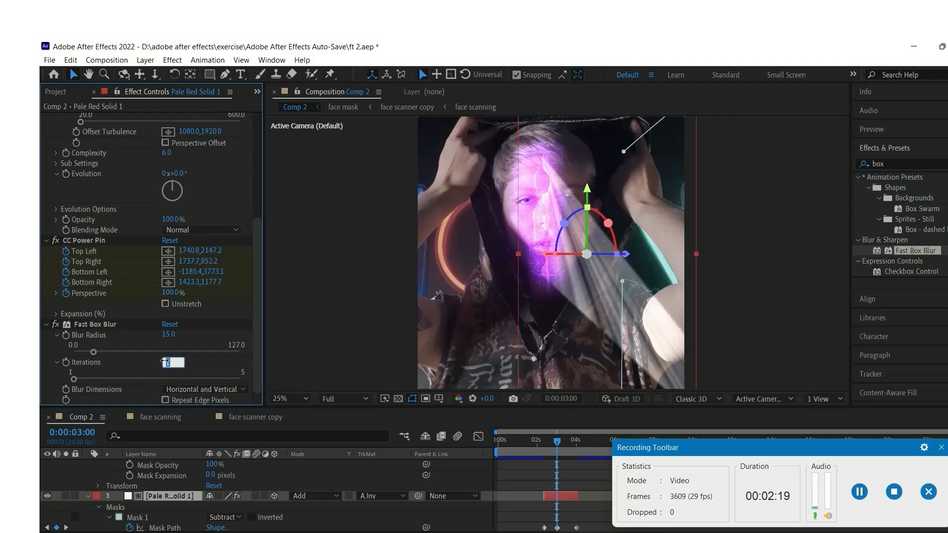
text(4)
key(Return)
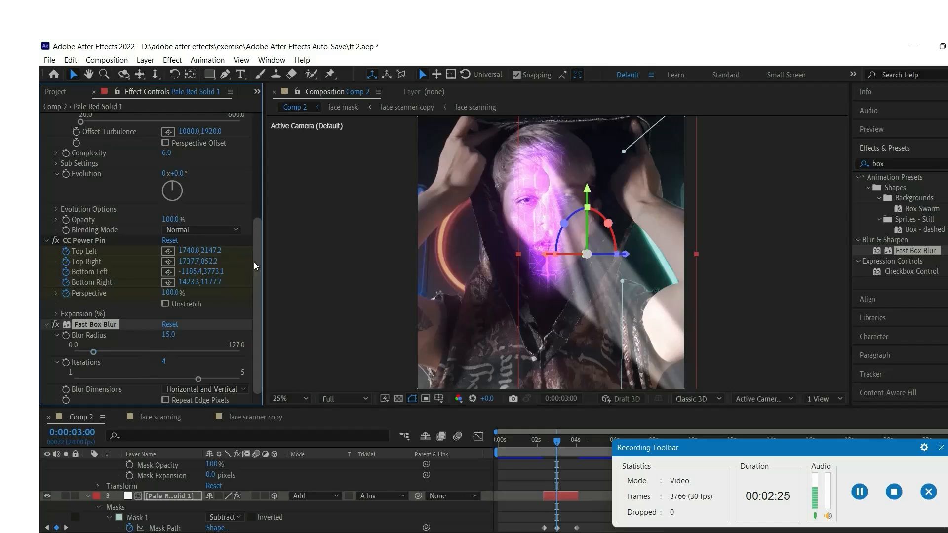
Find the Tint effect by searching for "tint" and apply it to the Pale Red Solid 1 beam layer
click(944, 164)
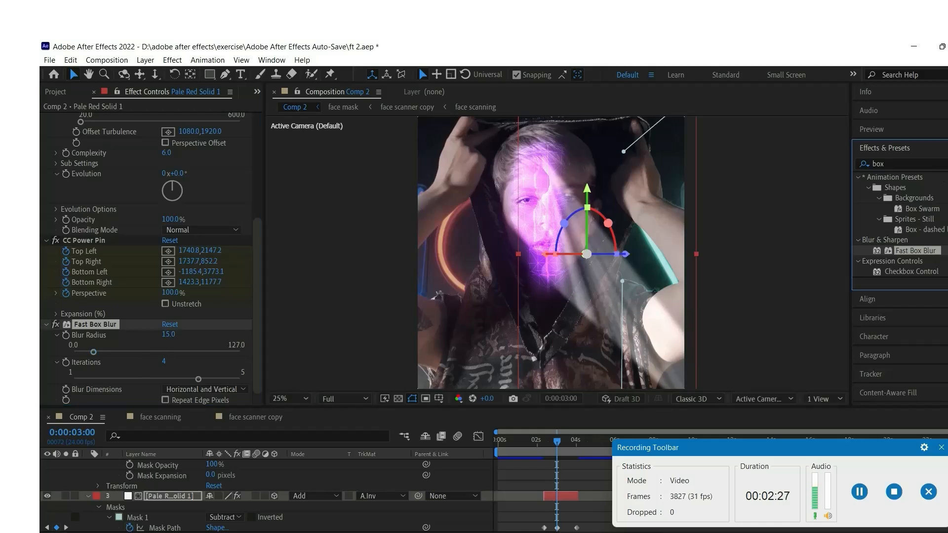
click(944, 164)
click(928, 164)
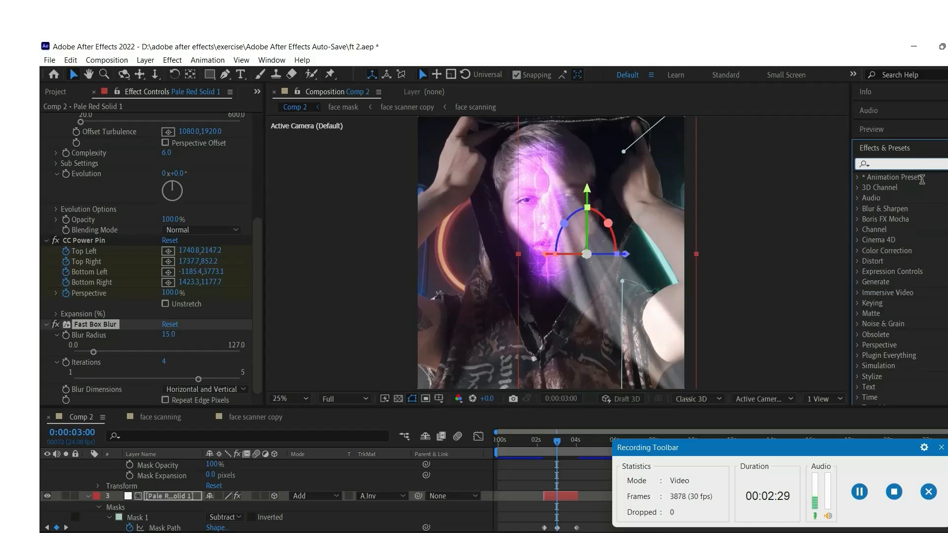
text(tint)
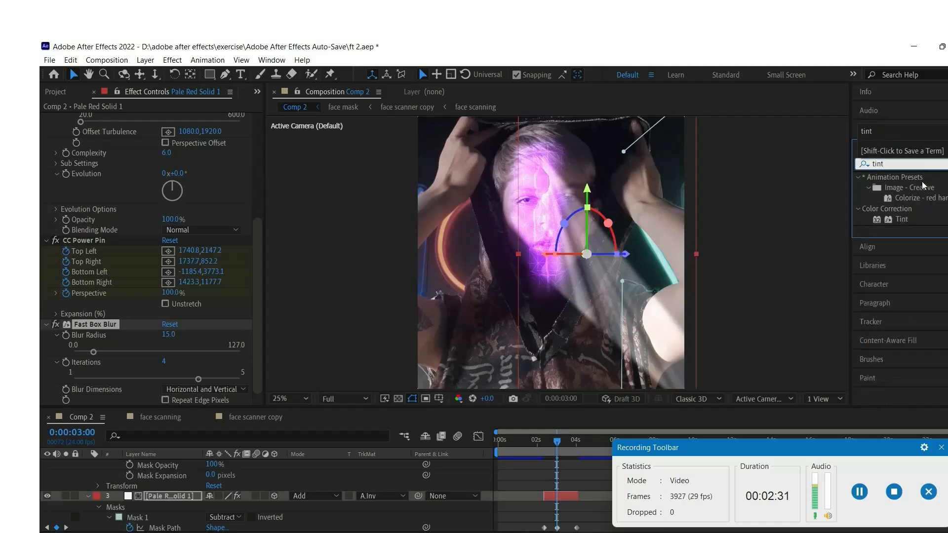
click(913, 217)
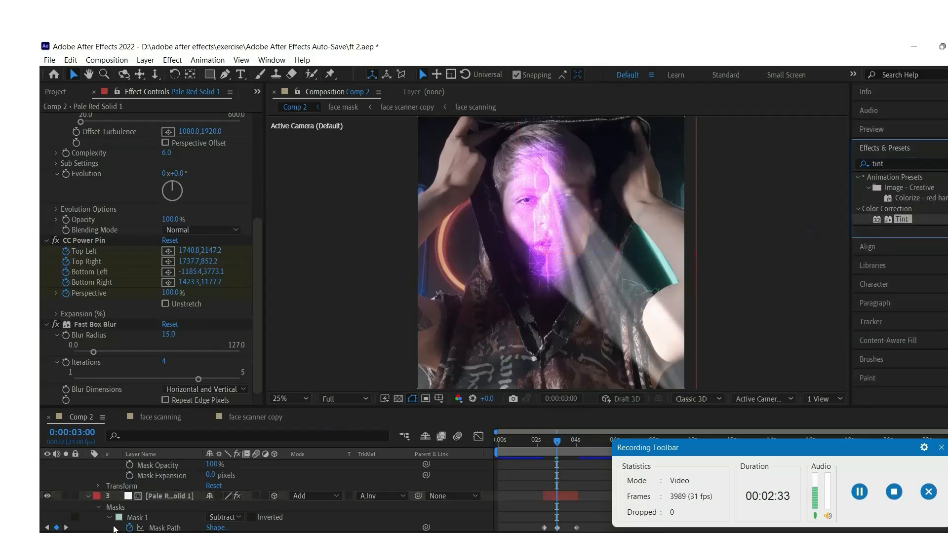
drag(156, 503, 167, 495)
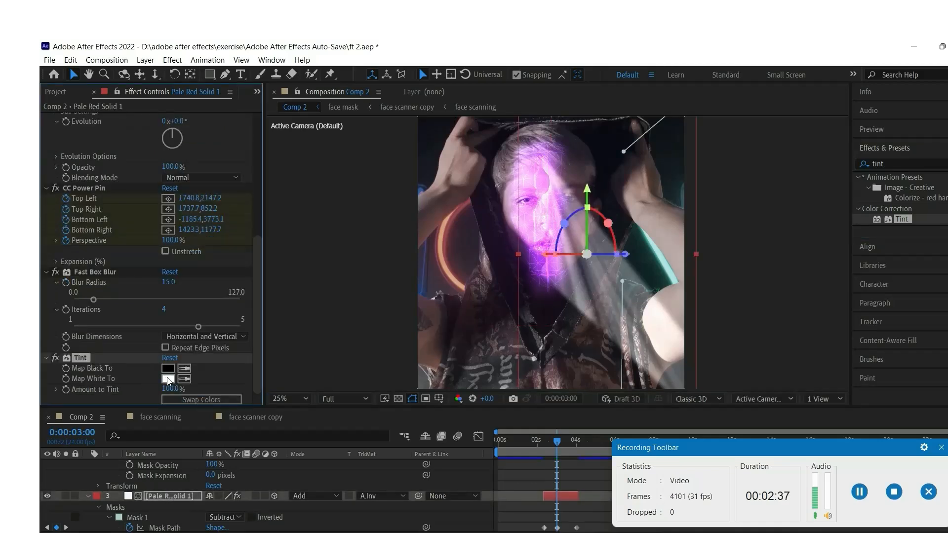
Set the Tint effect's Map White To color to light pink F0ACF2, comparing a few pale shades
click(168, 379)
click(397, 293)
drag(293, 282, 266, 273)
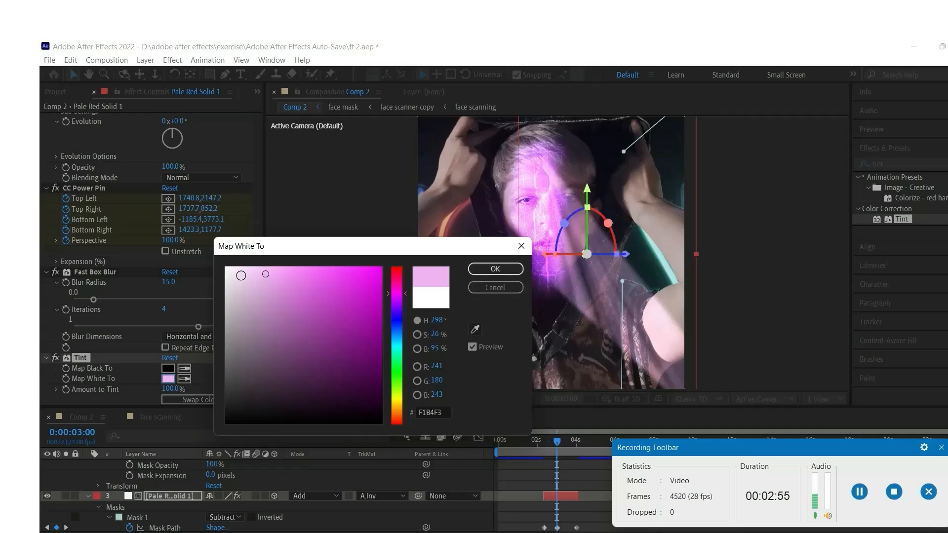
click(257, 273)
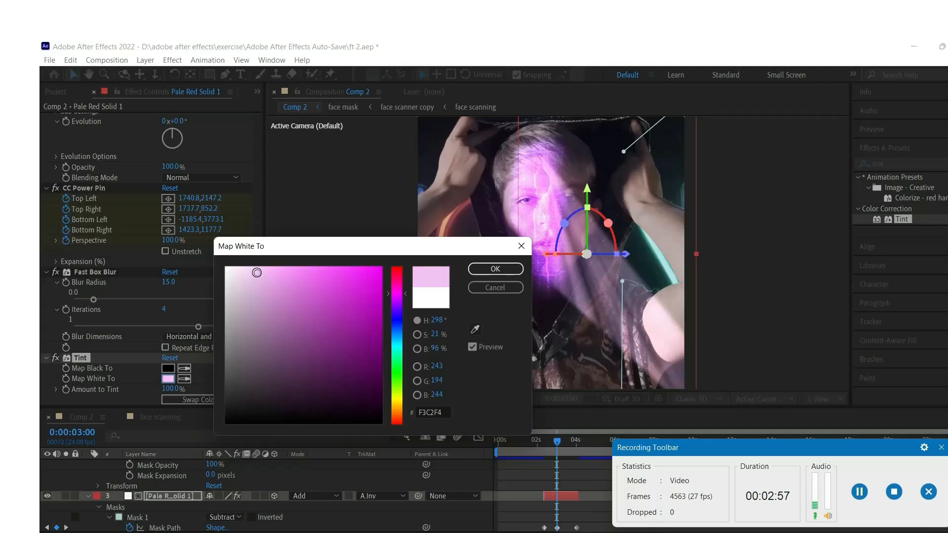
drag(257, 272, 270, 274)
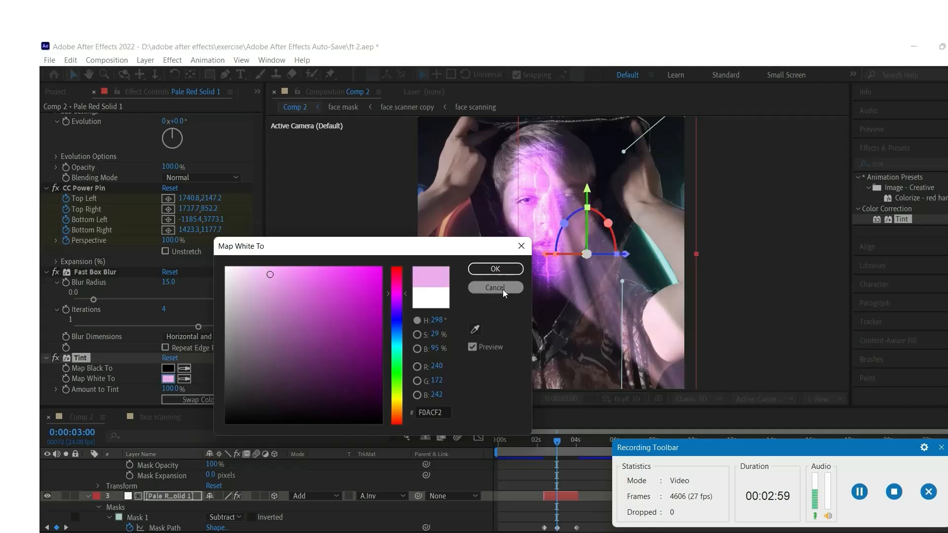
click(489, 273)
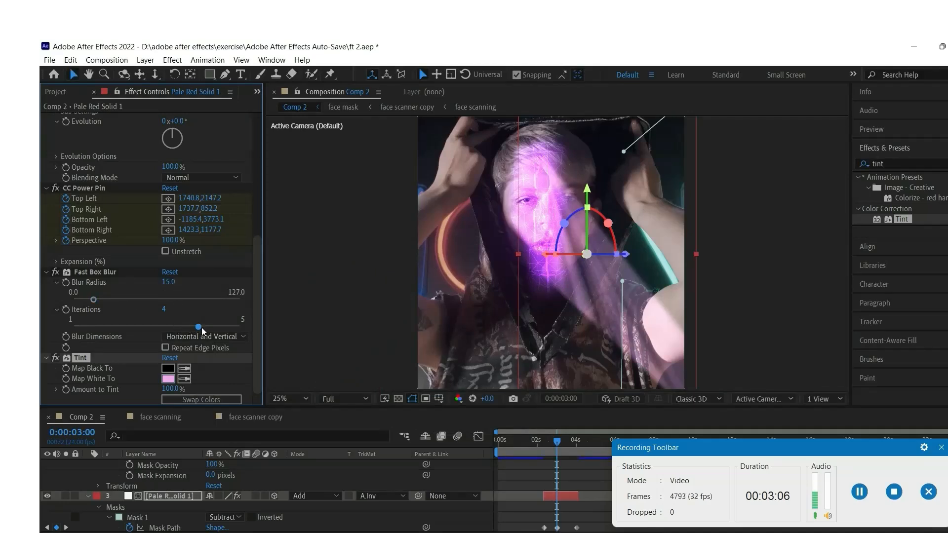
On the beam layer, set Fast Box Blur's Iterations to 5 and Tint's Map White To color to stronger pink EF75F3
drag(198, 329, 130, 330)
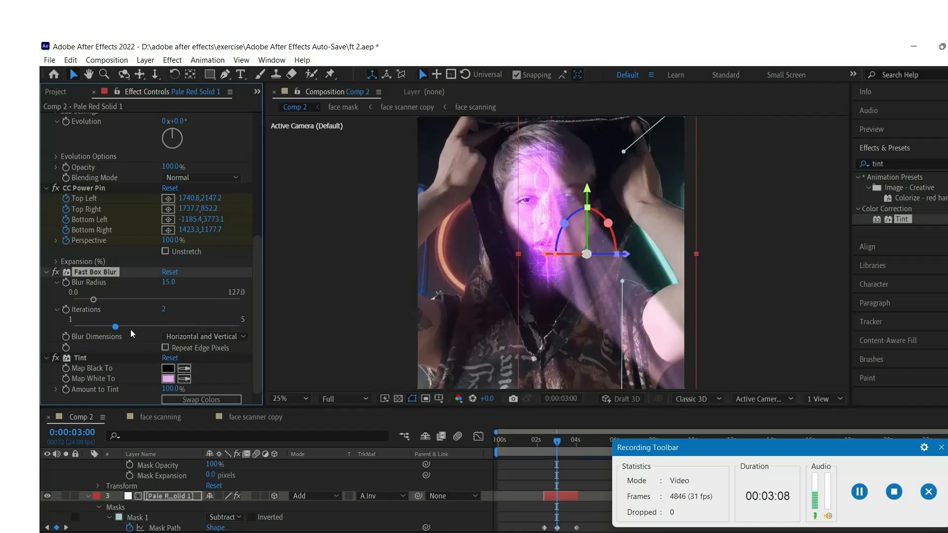
drag(120, 328, 248, 334)
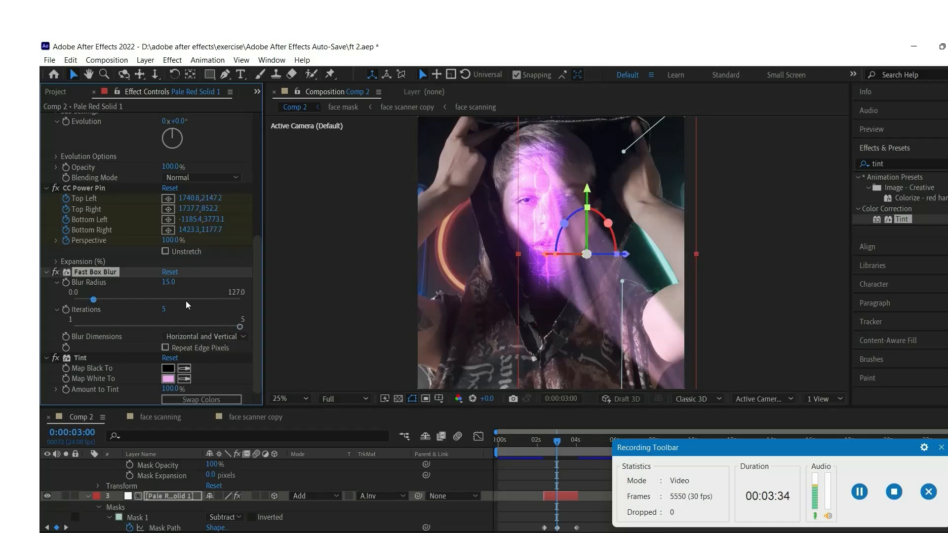
click(168, 378)
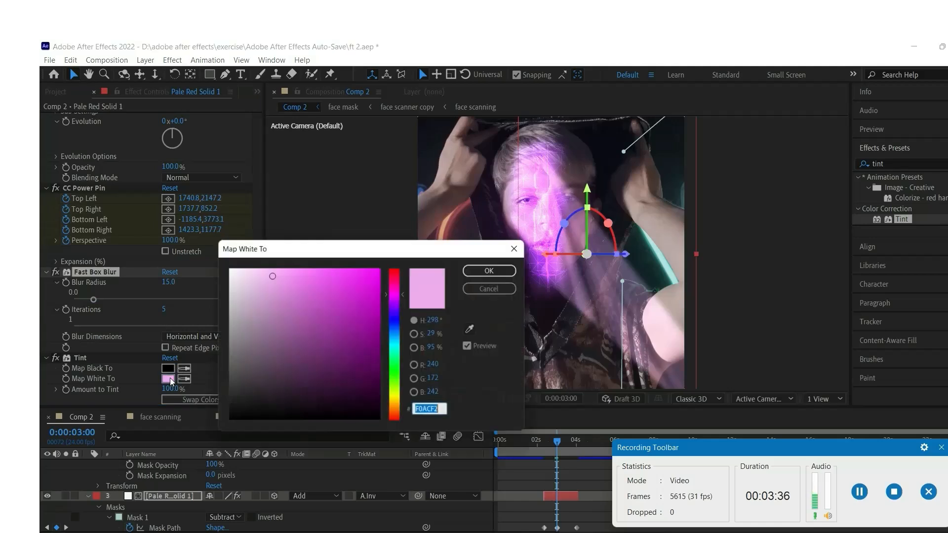
click(357, 278)
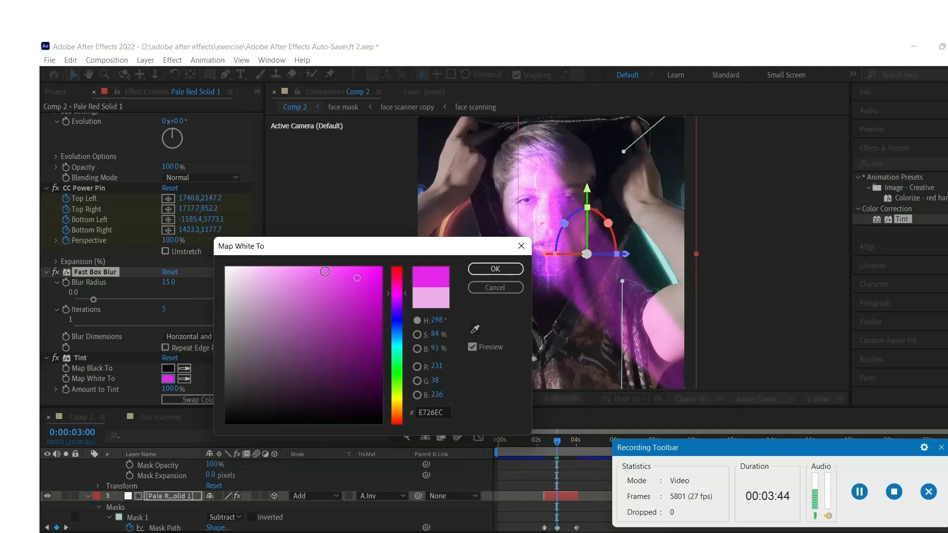
click(306, 274)
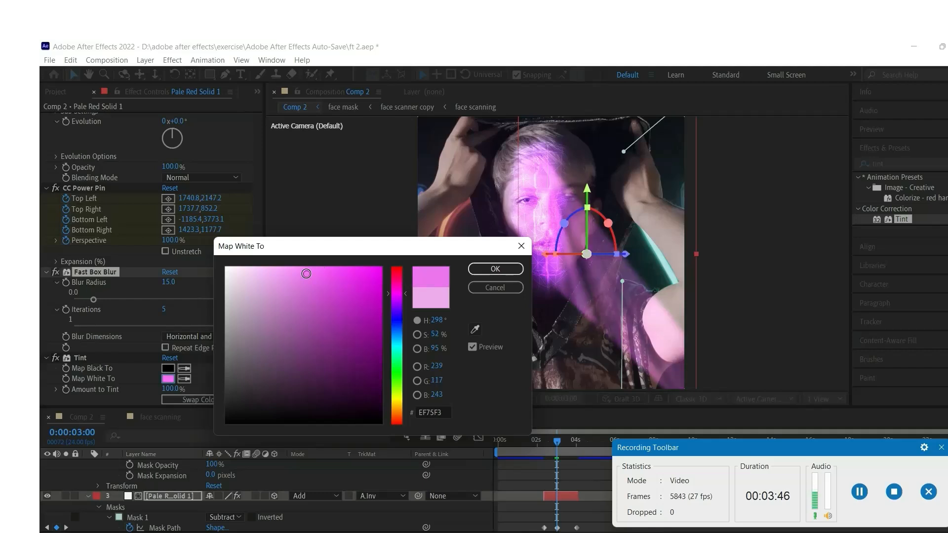
click(495, 268)
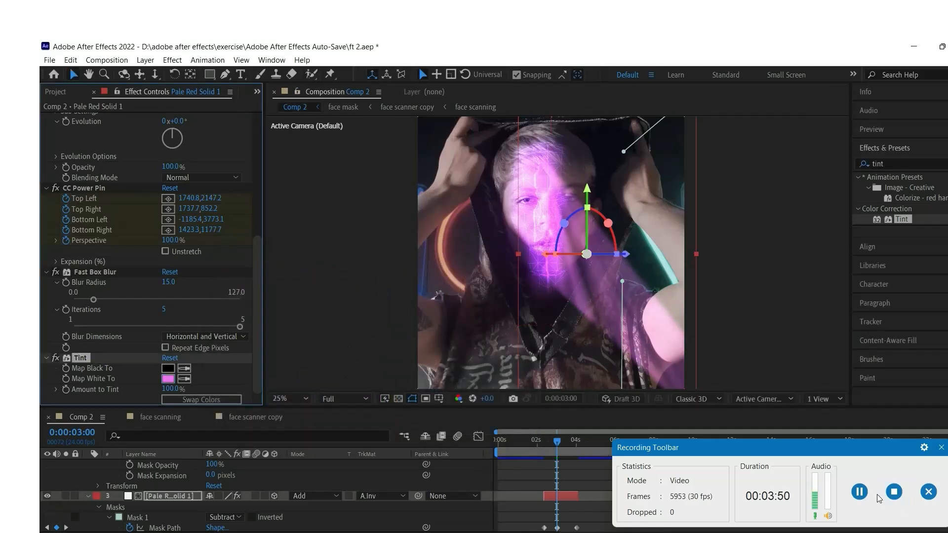
Scrub through the beam animation to 0:00:03:01 and set Fast Box Blur's Blur Radius to 20
click(861, 492)
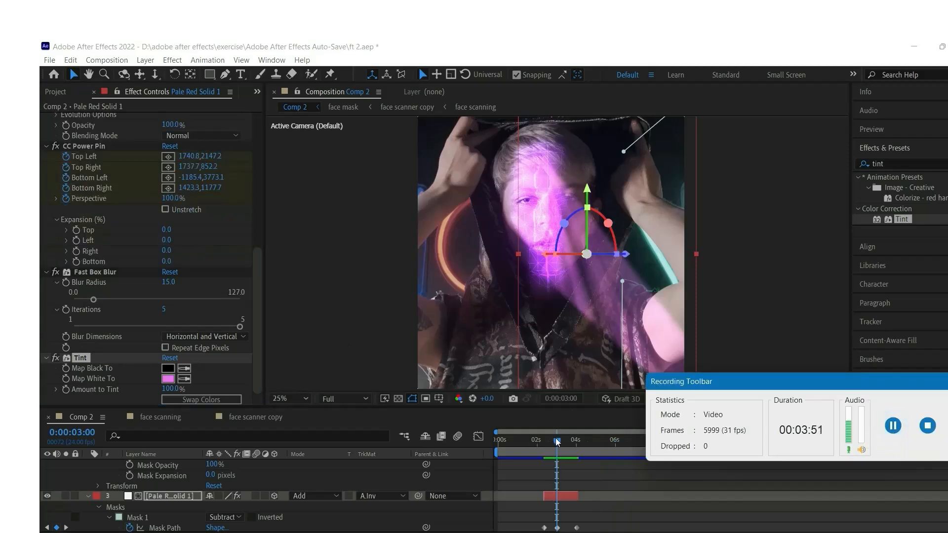
drag(557, 441, 557, 469)
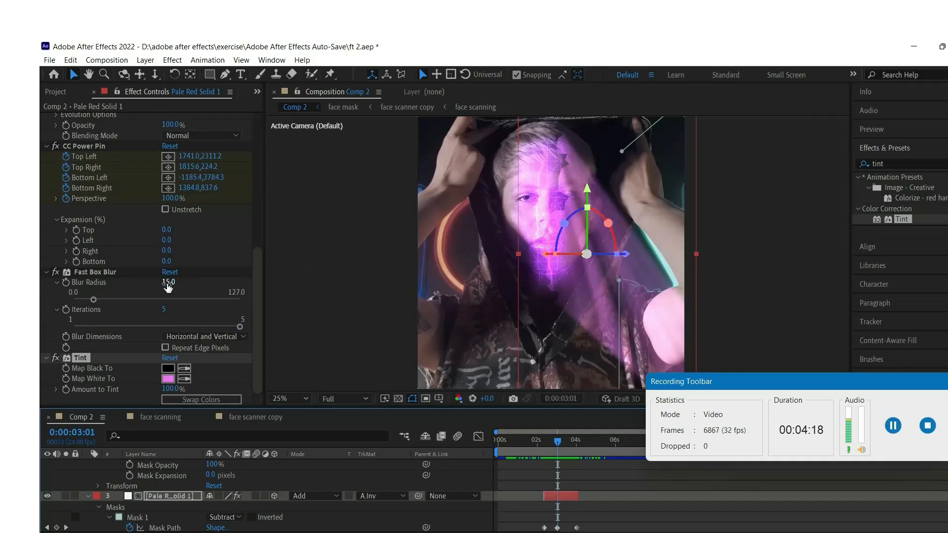
click(167, 283)
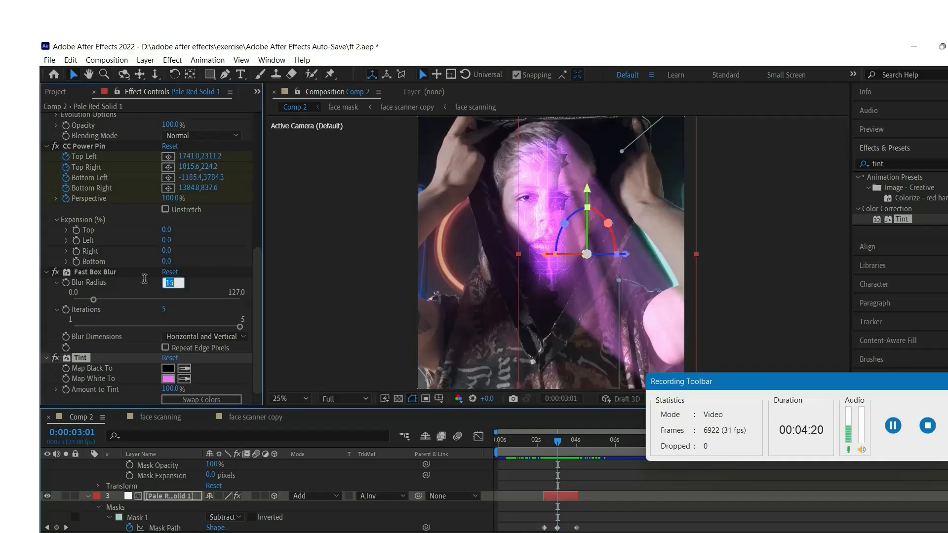
text(20)
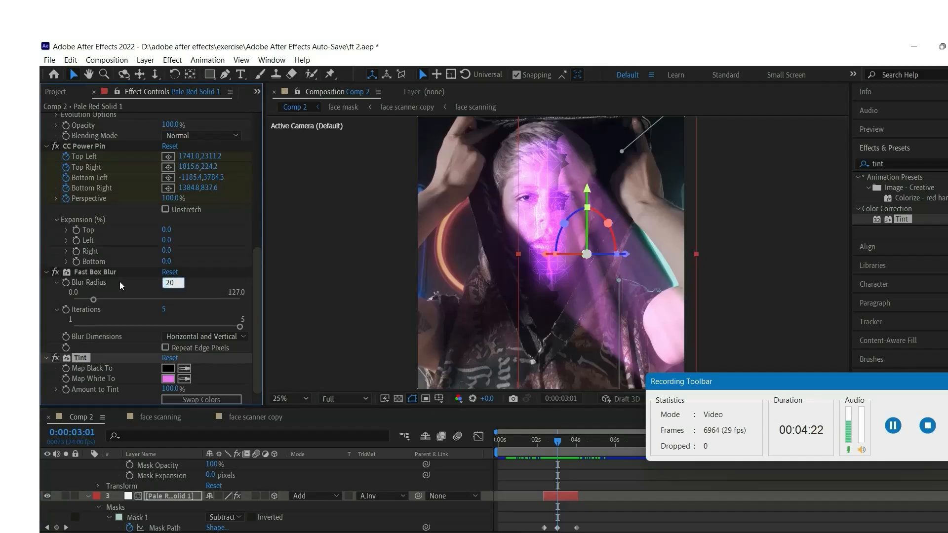
click(120, 282)
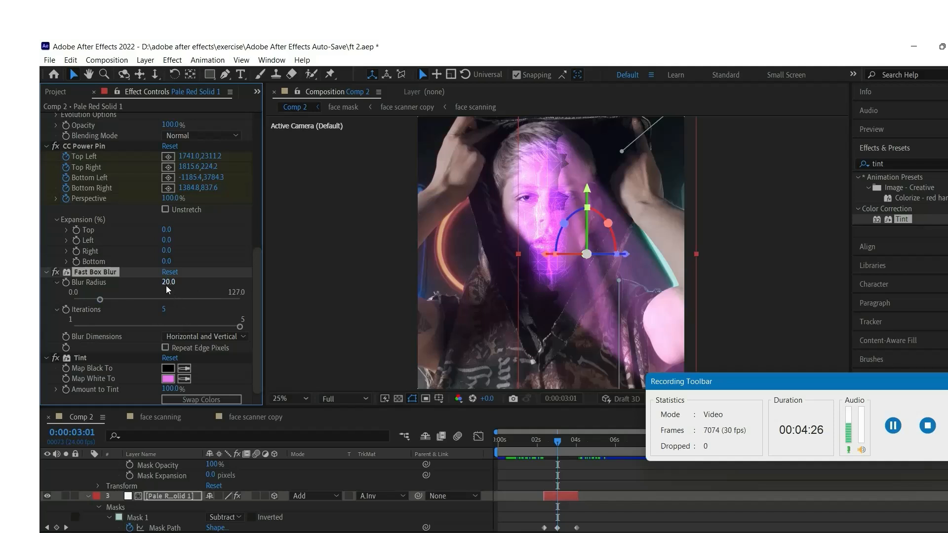
At 0:00:03:01, select Mask 1 of the invisible m,ask layer and pull its protruding forehead points inward toward the scan edge
scroll(141, 486, up, 3)
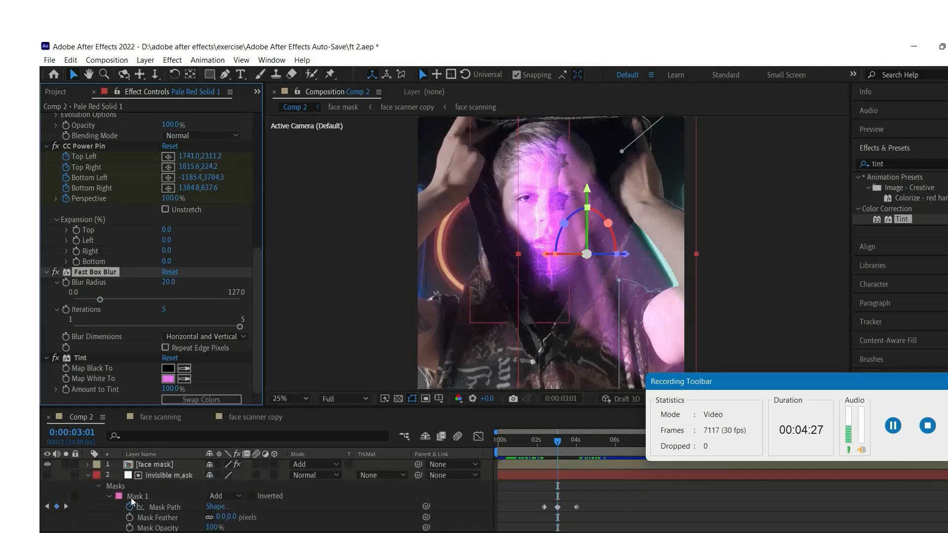
click(132, 498)
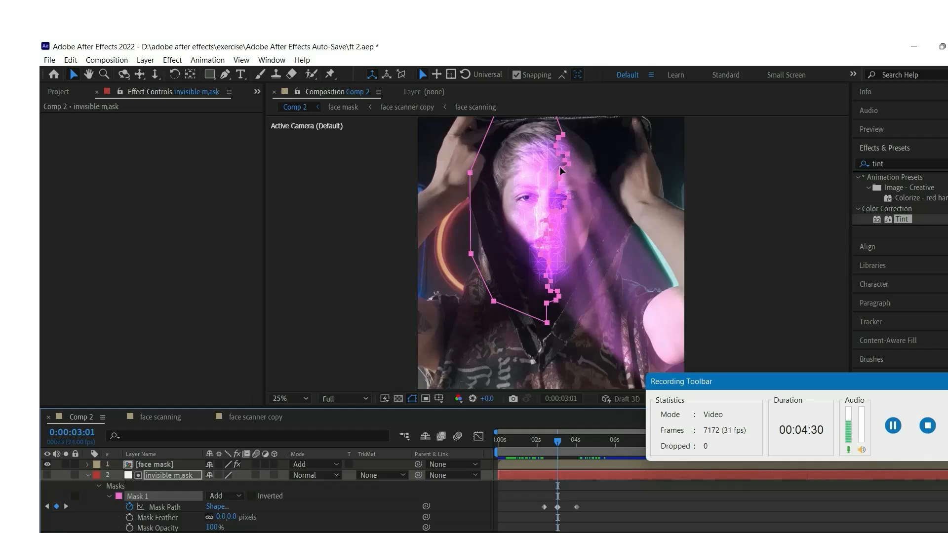
click(89, 75)
scroll(612, 233, up, 2)
drag(612, 233, 548, 365)
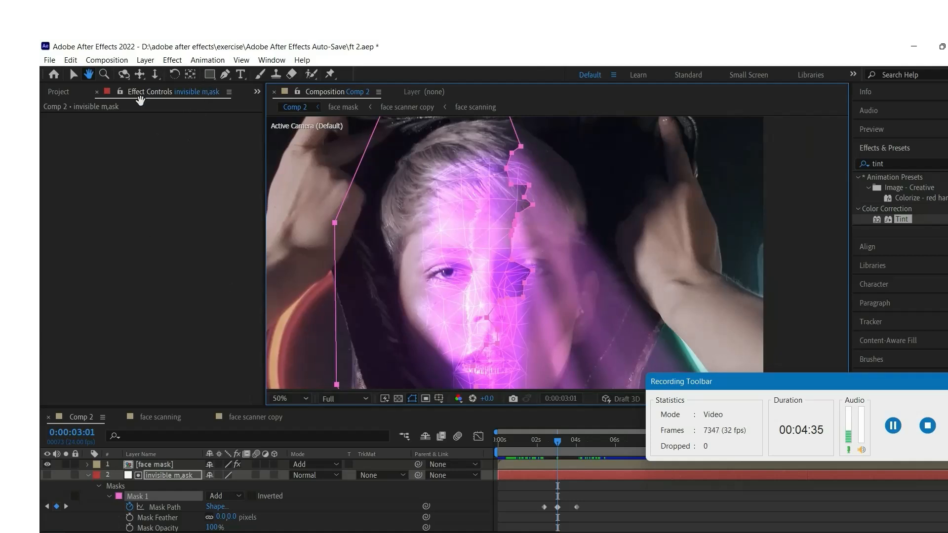
click(73, 74)
drag(529, 186, 517, 200)
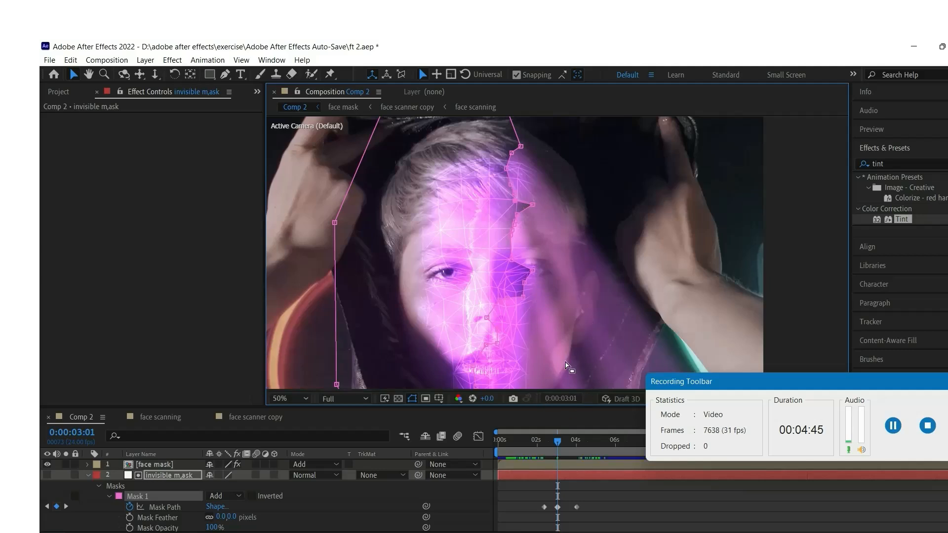
Go to 0:00:03:00 and smooth Mask 1's edge down the middle of the face by repositioning the points around the forehead and nose
click(573, 398)
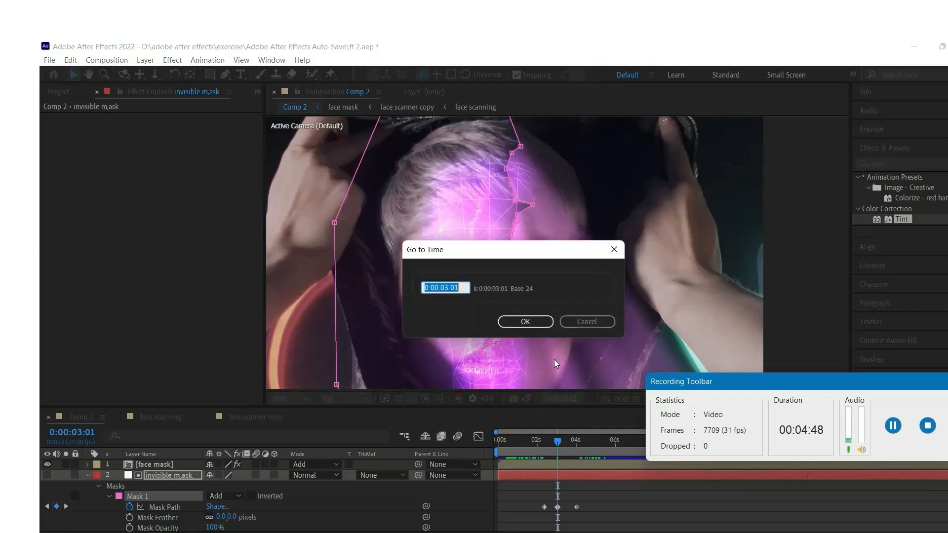
click(460, 288)
key(Return)
scroll(523, 278, up, 2)
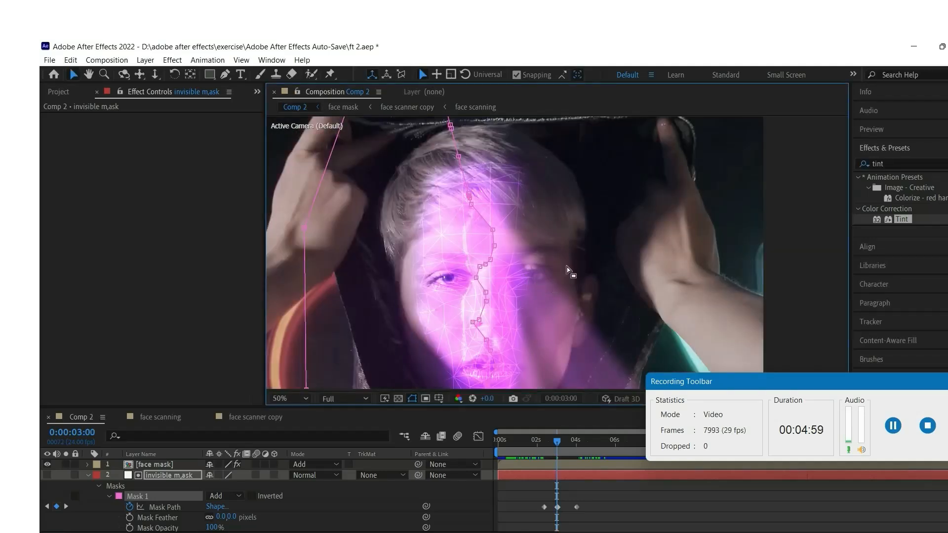
scroll(486, 268, up, 1)
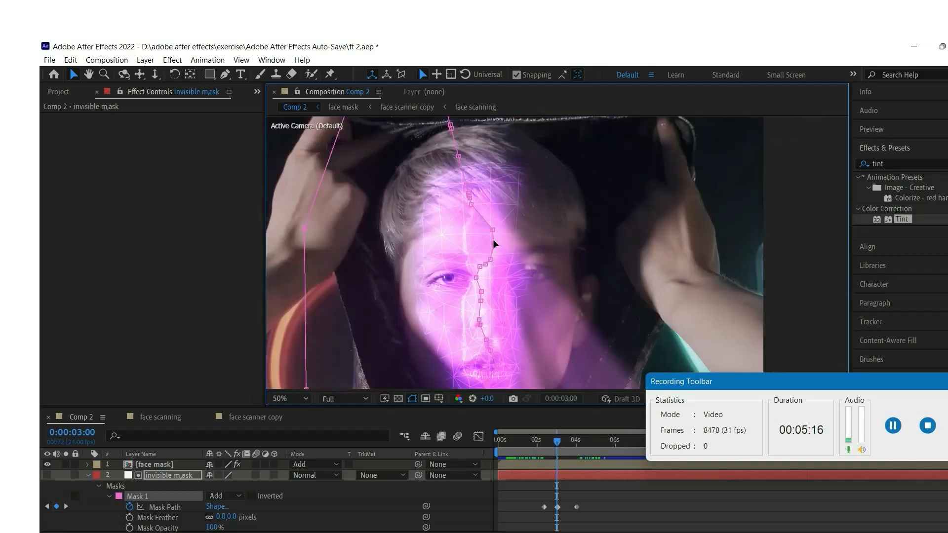
drag(495, 245, 485, 265)
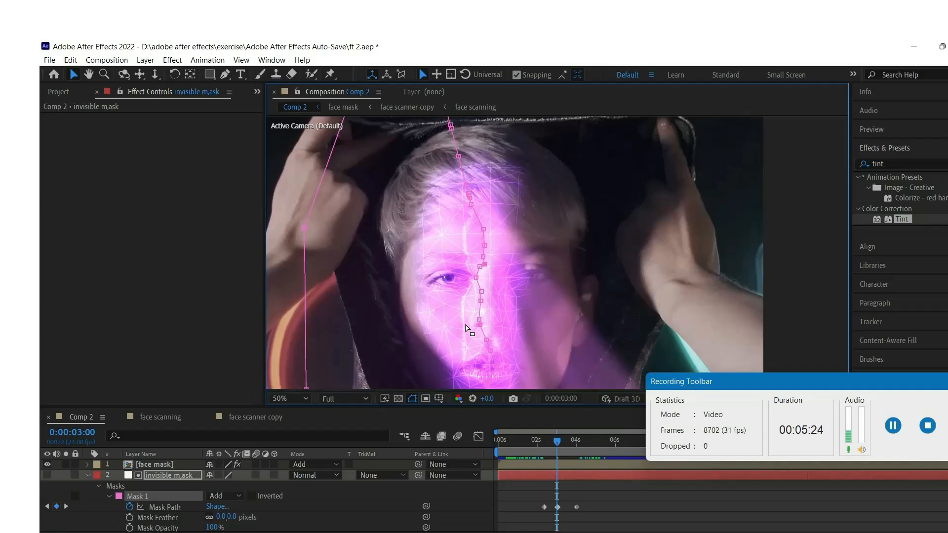
scroll(511, 322, down, 1)
scroll(537, 338, up, 1)
drag(446, 183, 473, 192)
scroll(571, 259, up, 2)
key(ctrl+s)
scroll(502, 231, down, 4)
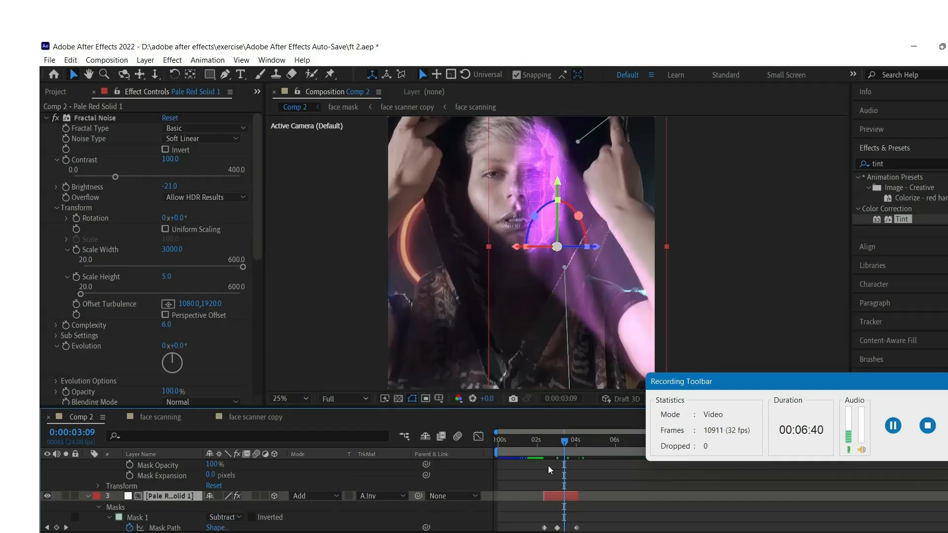
Undo the most recent edits and scrub to 0:00:03:04 to check the beam against the face with nothing selected
mouse_move(563, 441)
mouse_down()
mouse_move(532, 446)
mouse_move(568, 449)
mouse_up()
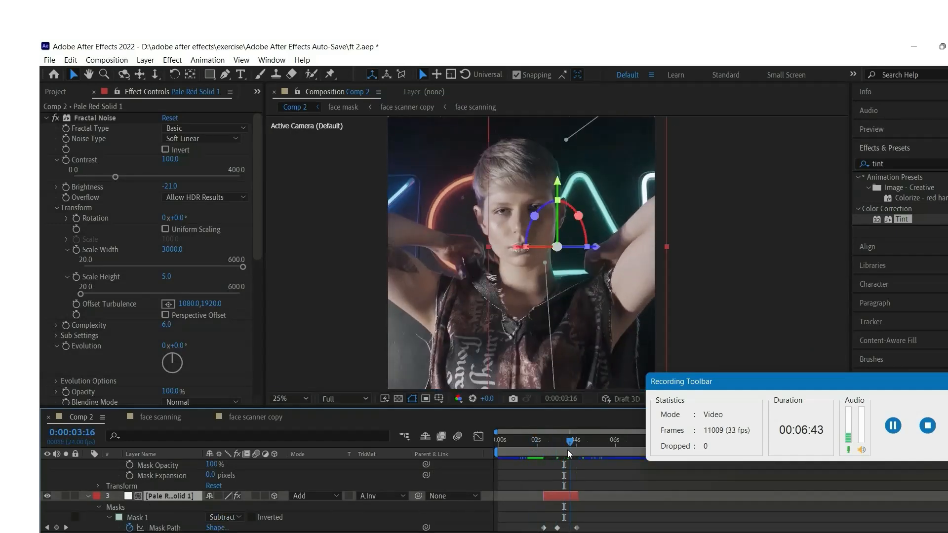
key(ctrl+z)
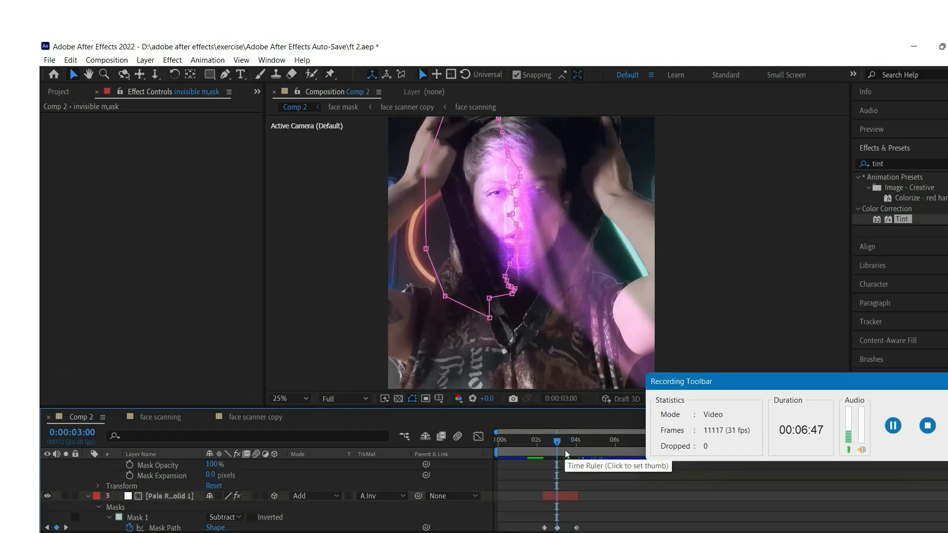
key(Page_Down)
mouse_move(559, 444)
mouse_down()
mouse_move(587, 450)
mouse_move(535, 452)
mouse_move(560, 457)
mouse_up()
click(607, 513)
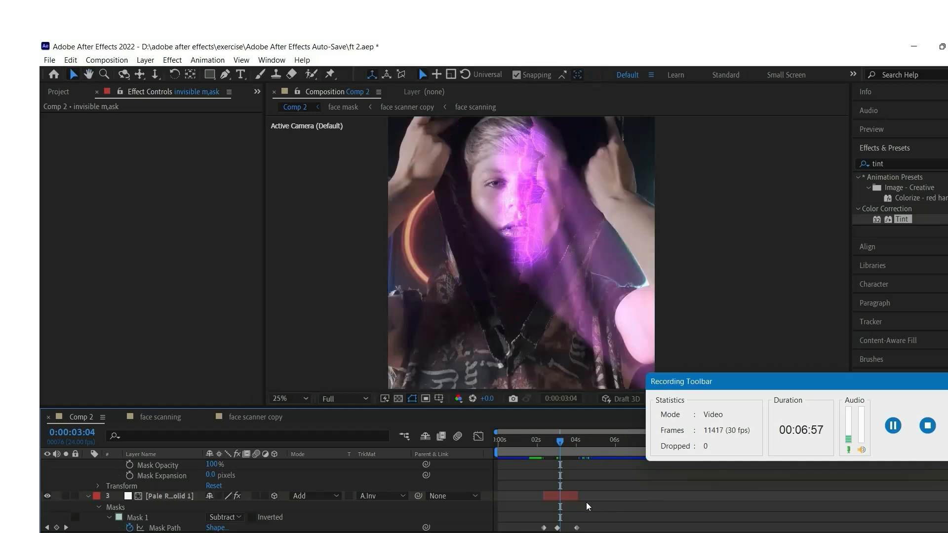
click(895, 428)
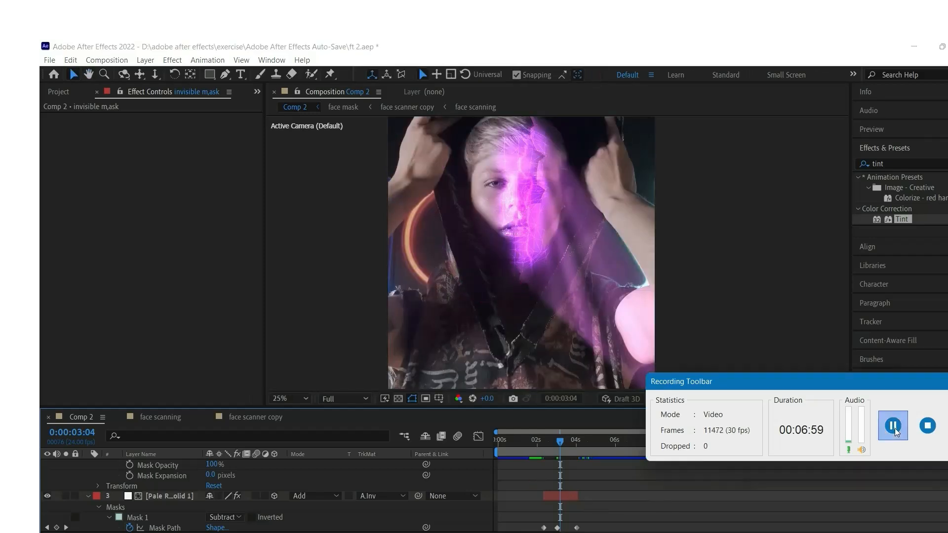